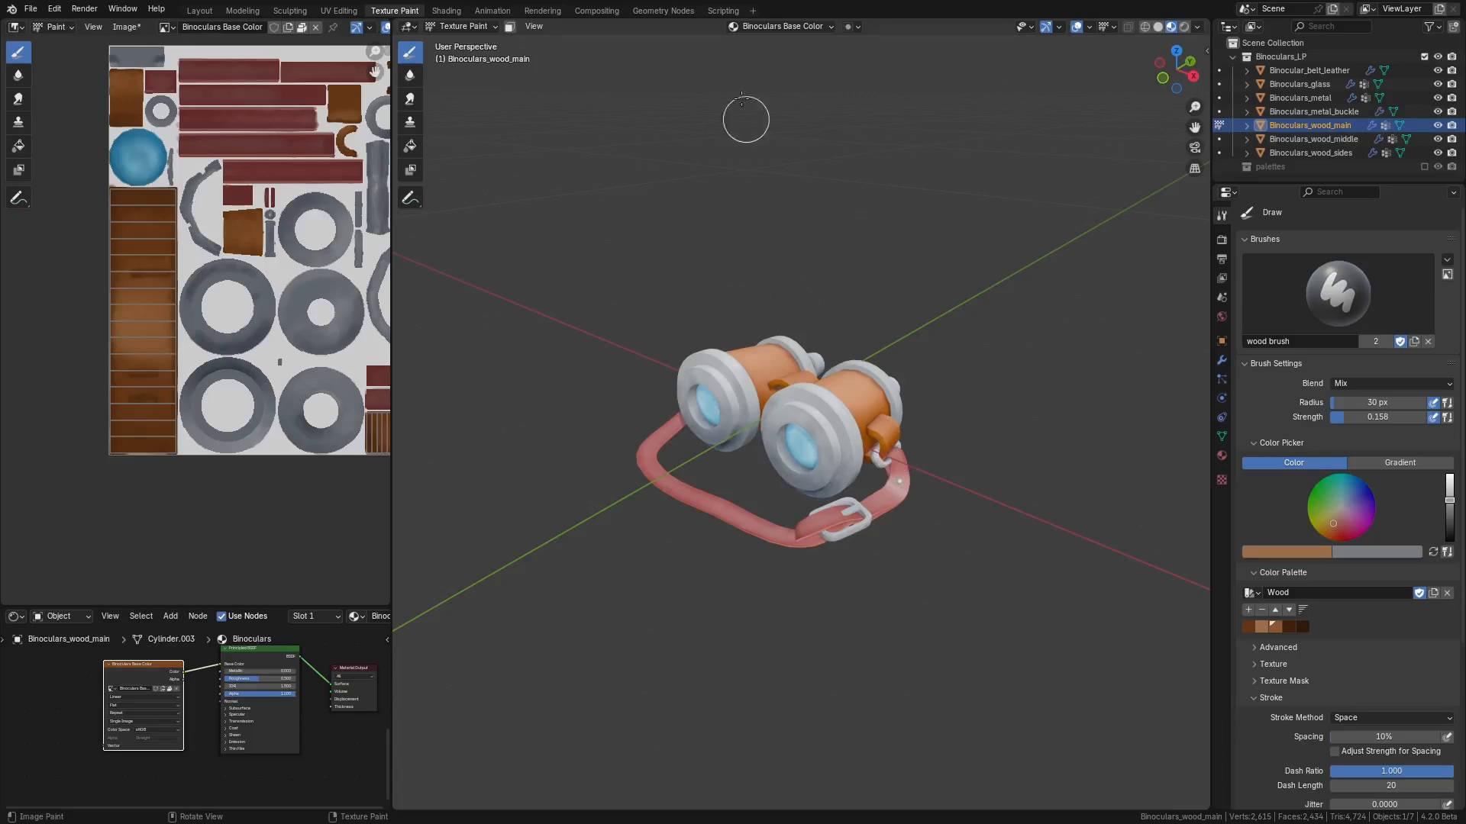
- Add a 1024 px paint slot named wood details_1 with a transparent blank fill to the binoculars material
click(780, 26)
click(839, 73)
click(868, 88)
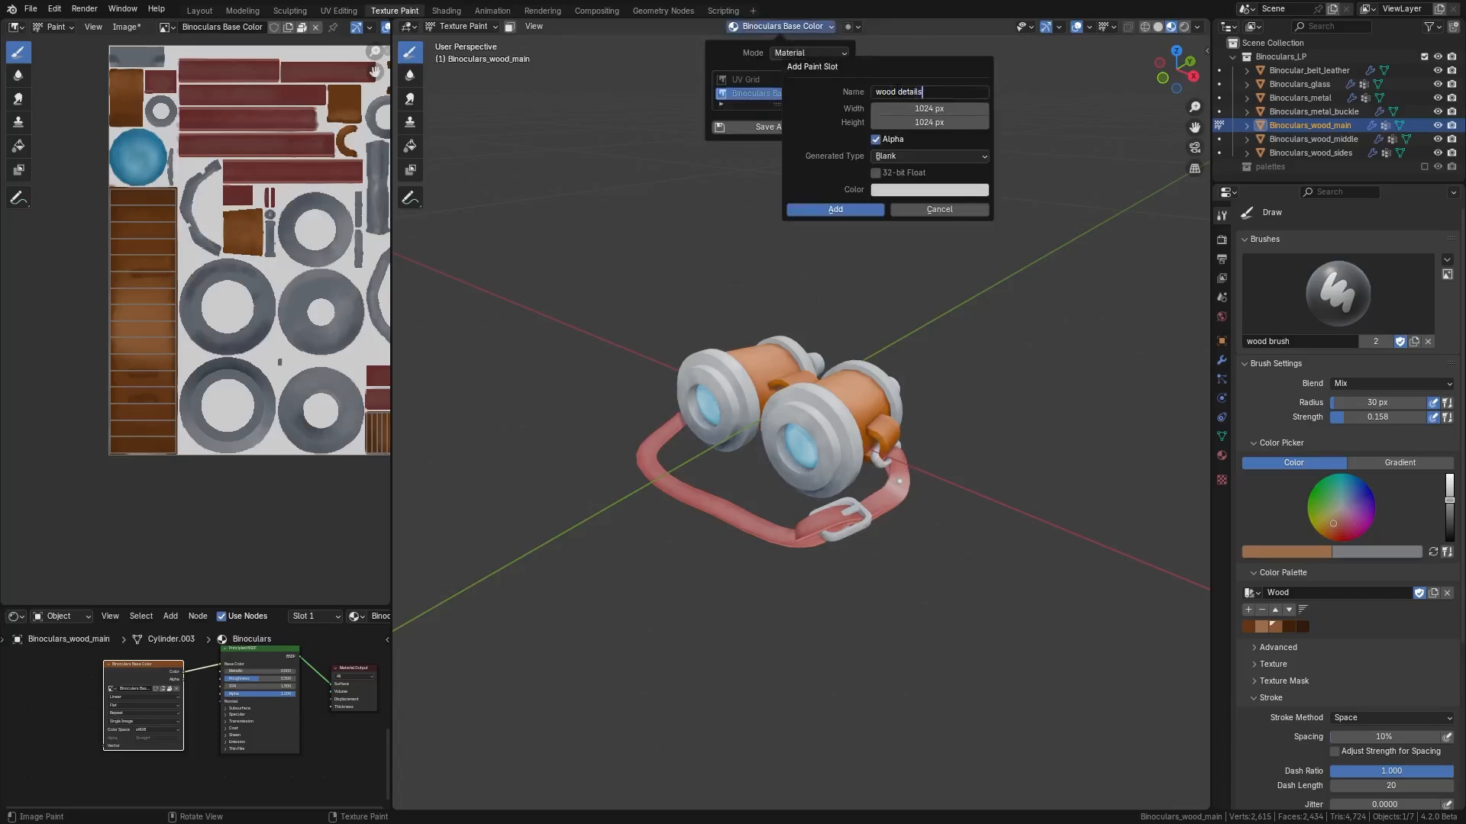
click(927, 190)
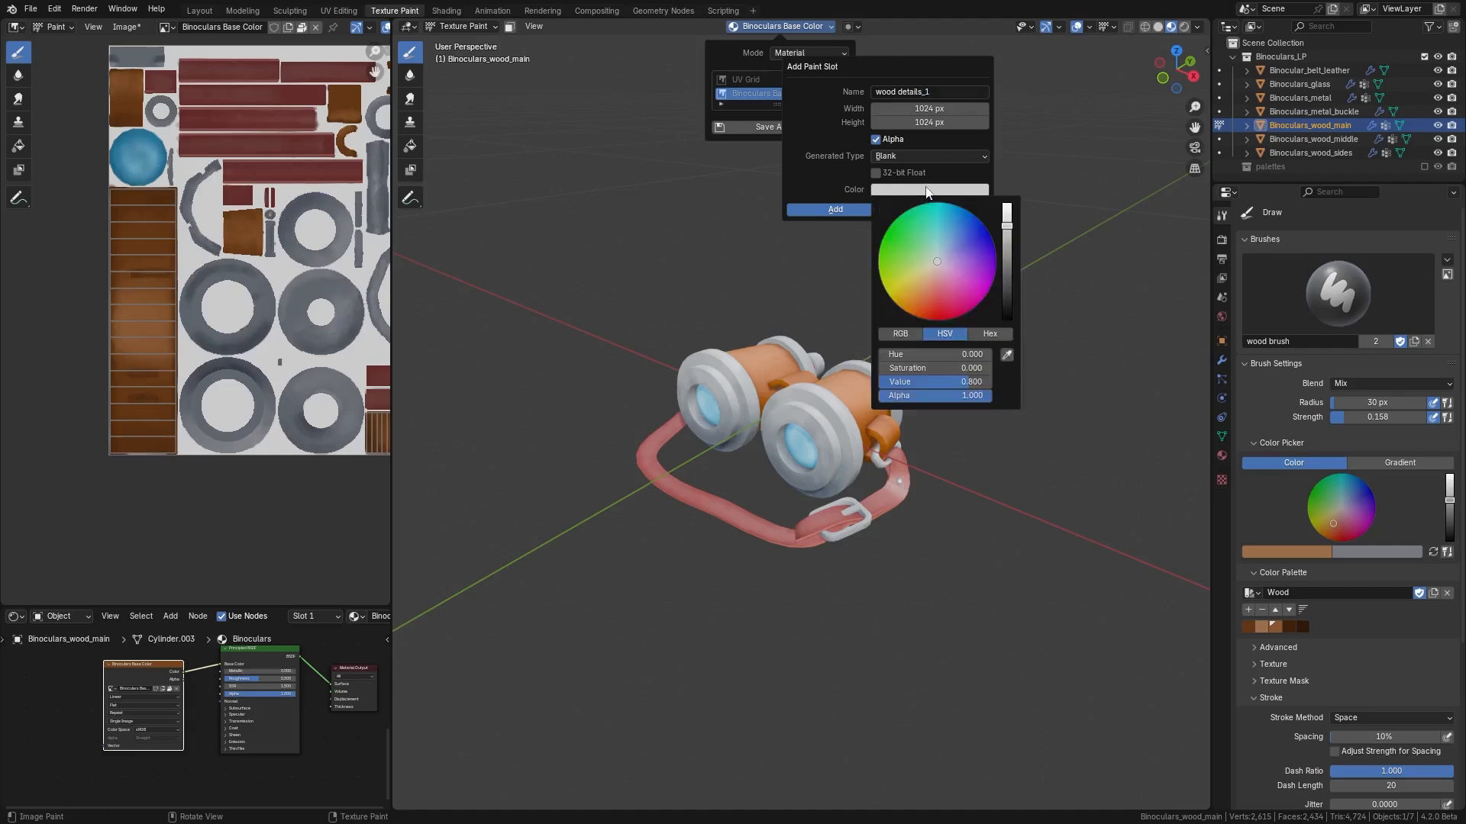
click(833, 208)
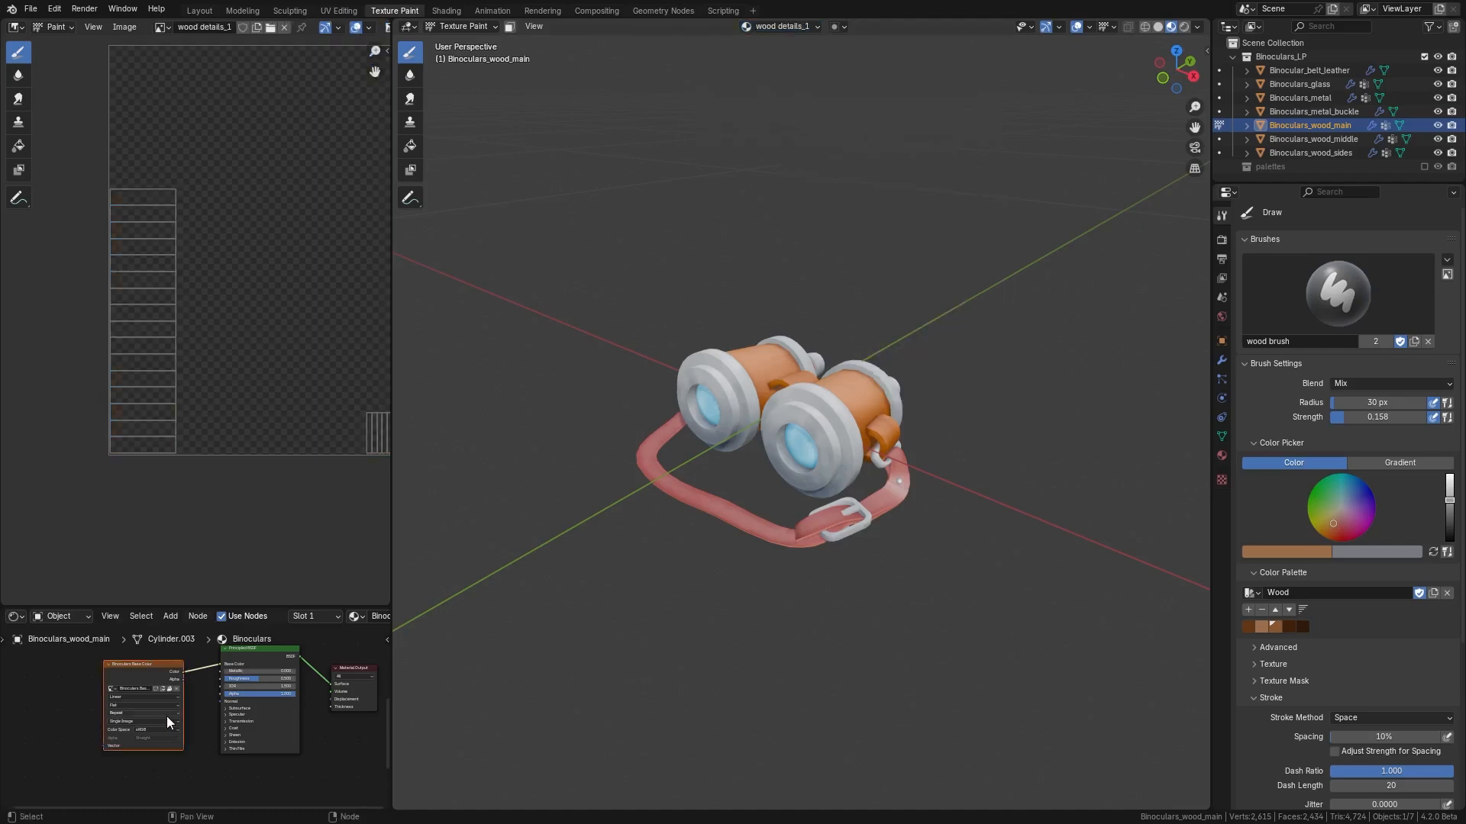
- Make room in the shader graph and insert a Mix Color node between the base color texture and the Principled BSDF
scroll(167, 716, down, 2)
drag(154, 689, 81, 674)
key(shift+a)
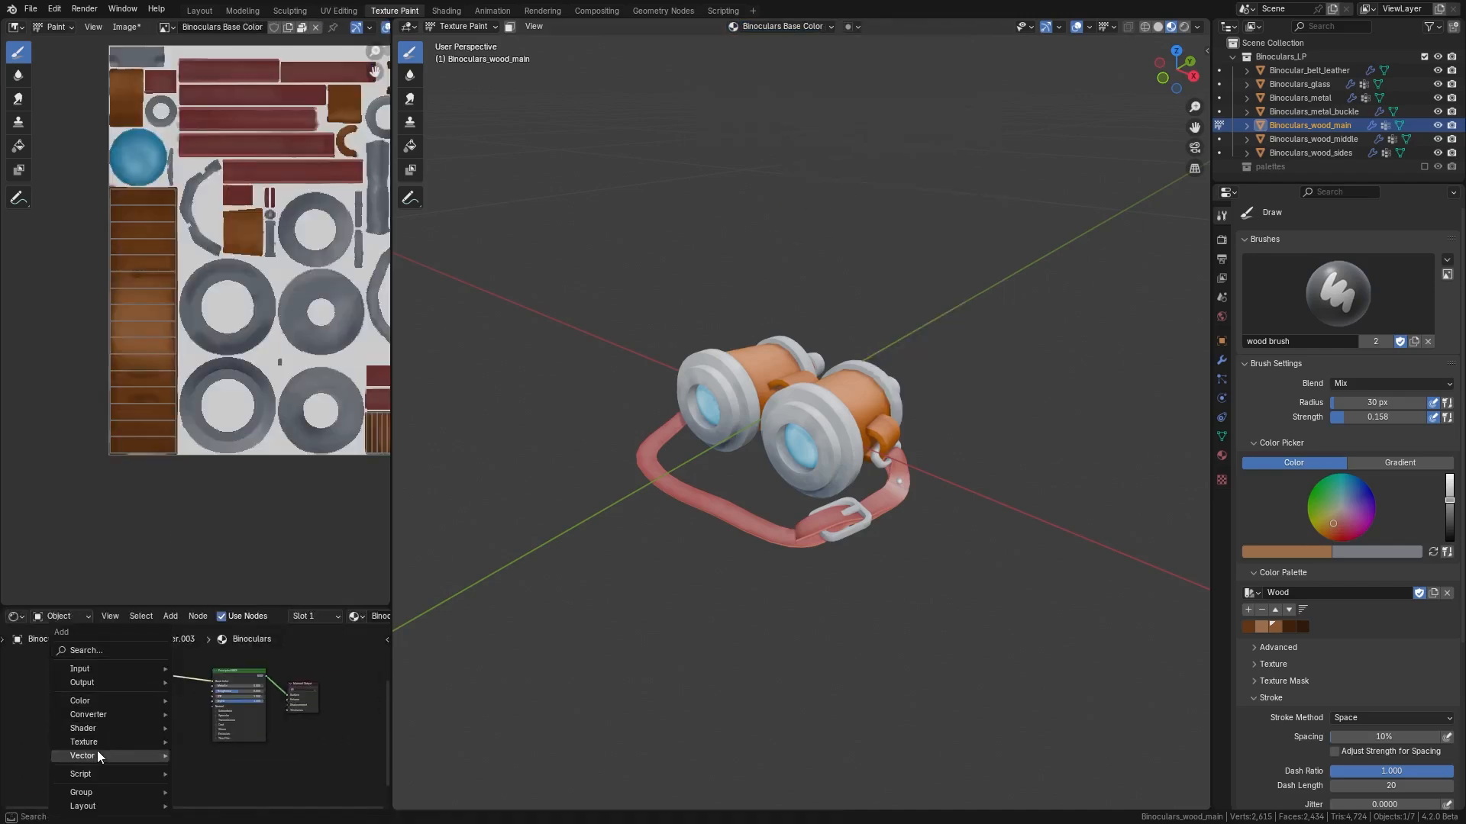
mouse_move(102, 701)
click(210, 770)
click(160, 672)
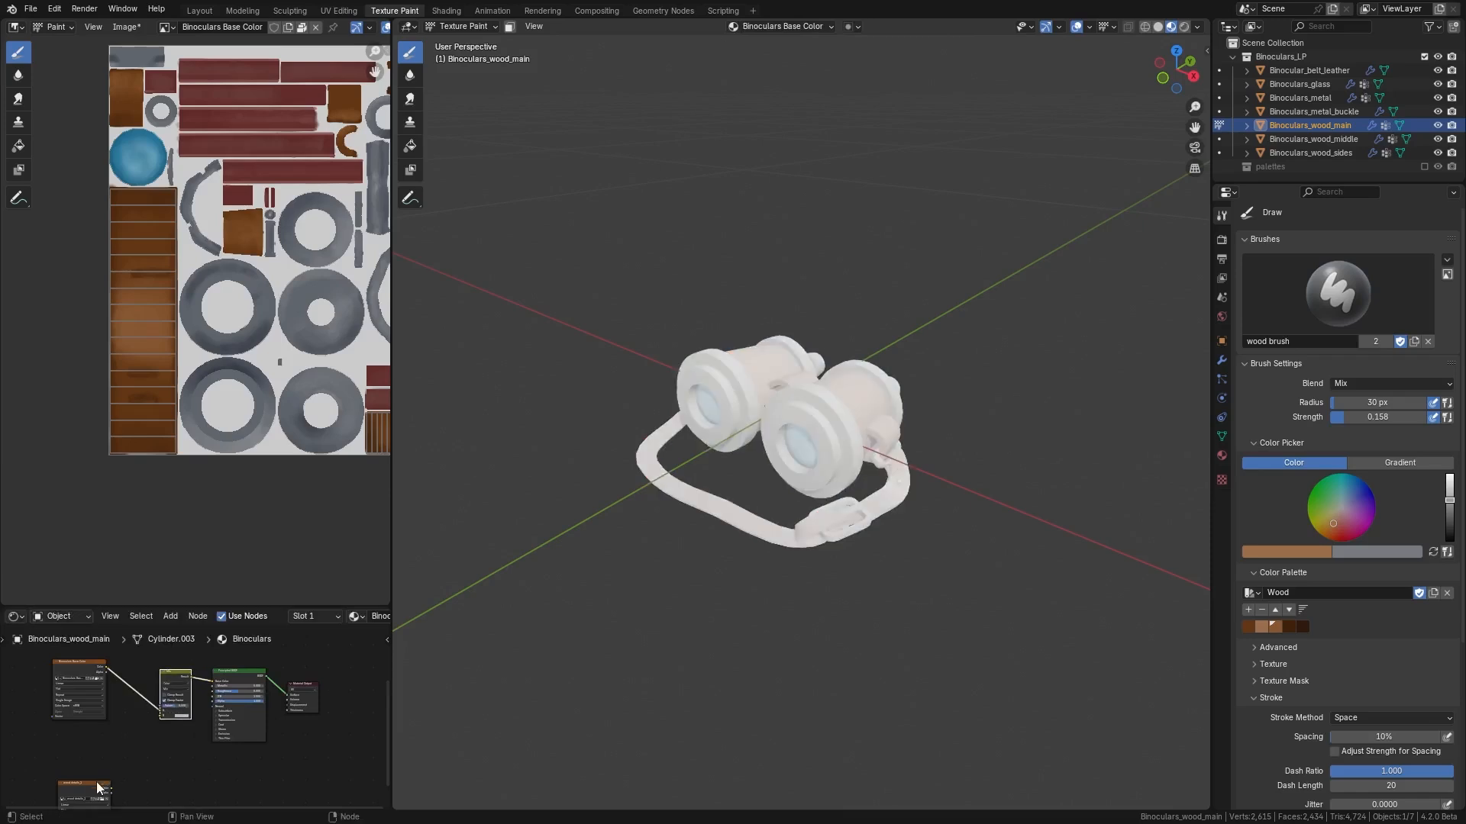
- Connect the wood details_1 texture's Color to the mix node's B input and its Alpha to Factor
click(98, 788)
scroll(113, 747, up, 5)
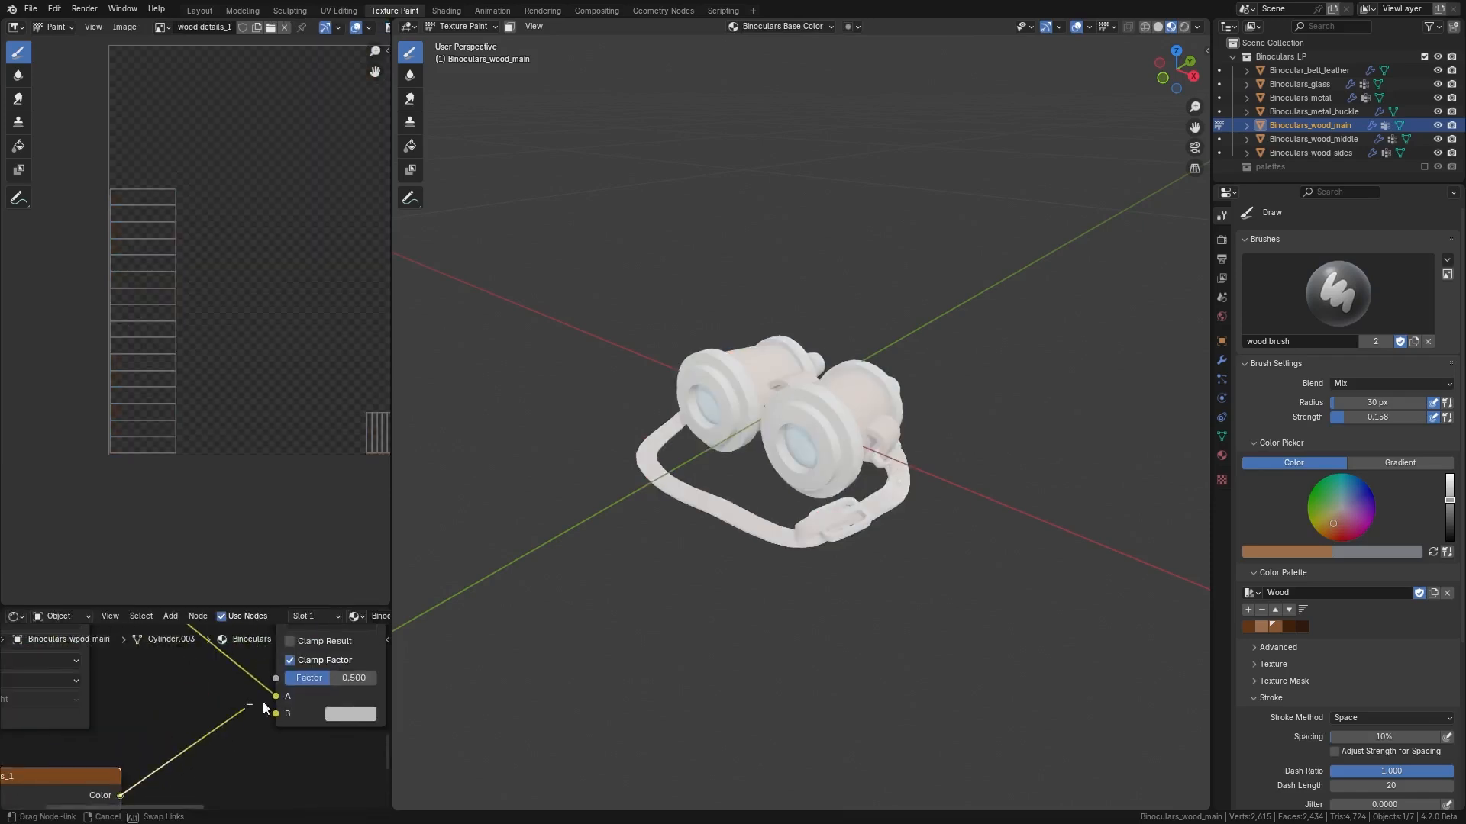
drag(263, 709, 274, 714)
middle_drag(177, 768, 188, 710)
scroll(191, 707, down, 1)
drag(145, 742, 276, 678)
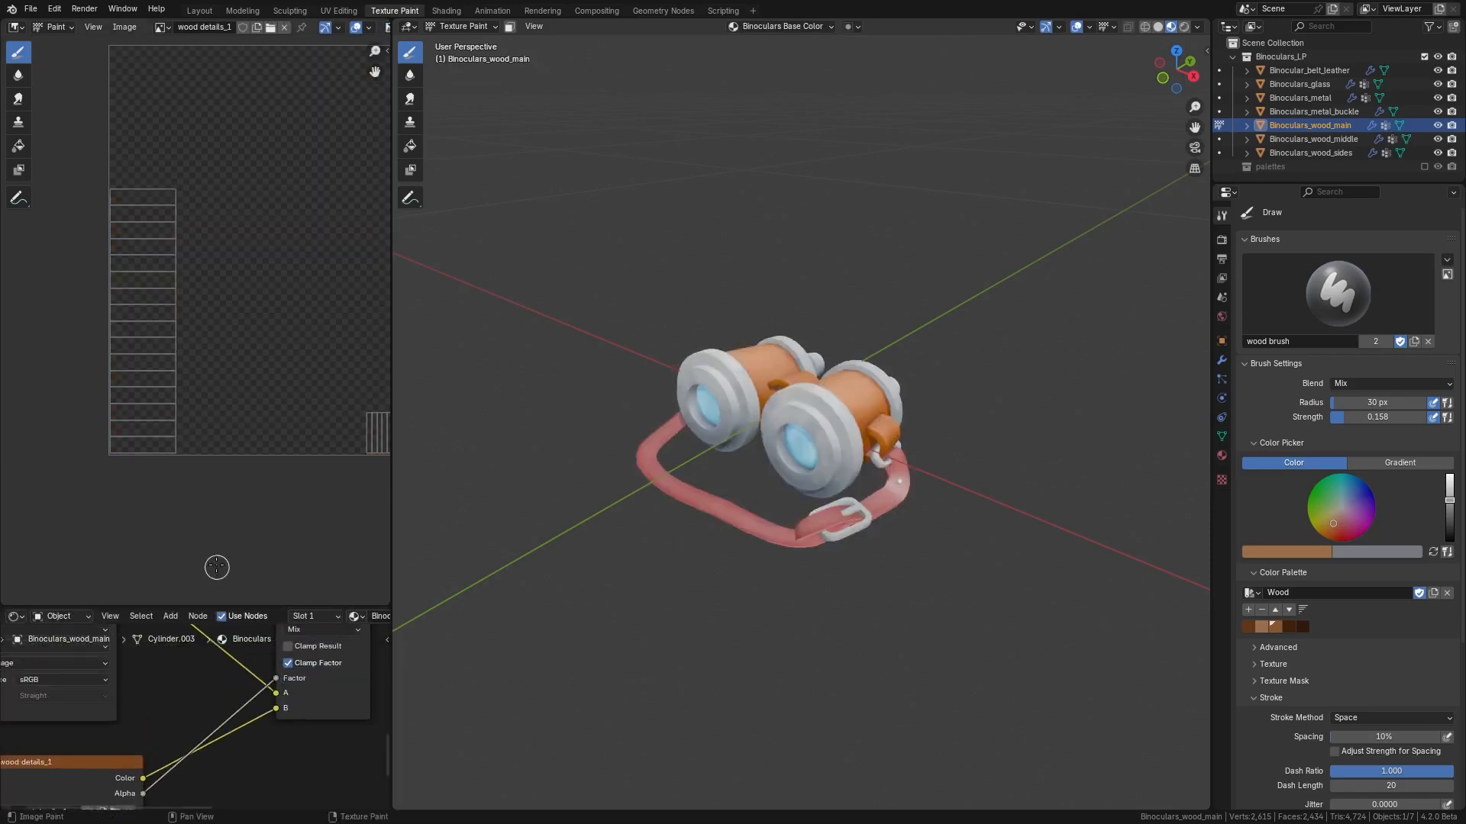
- Paint a test stroke on the front wooden barrel and undo it
middle_drag(832, 517, 822, 434)
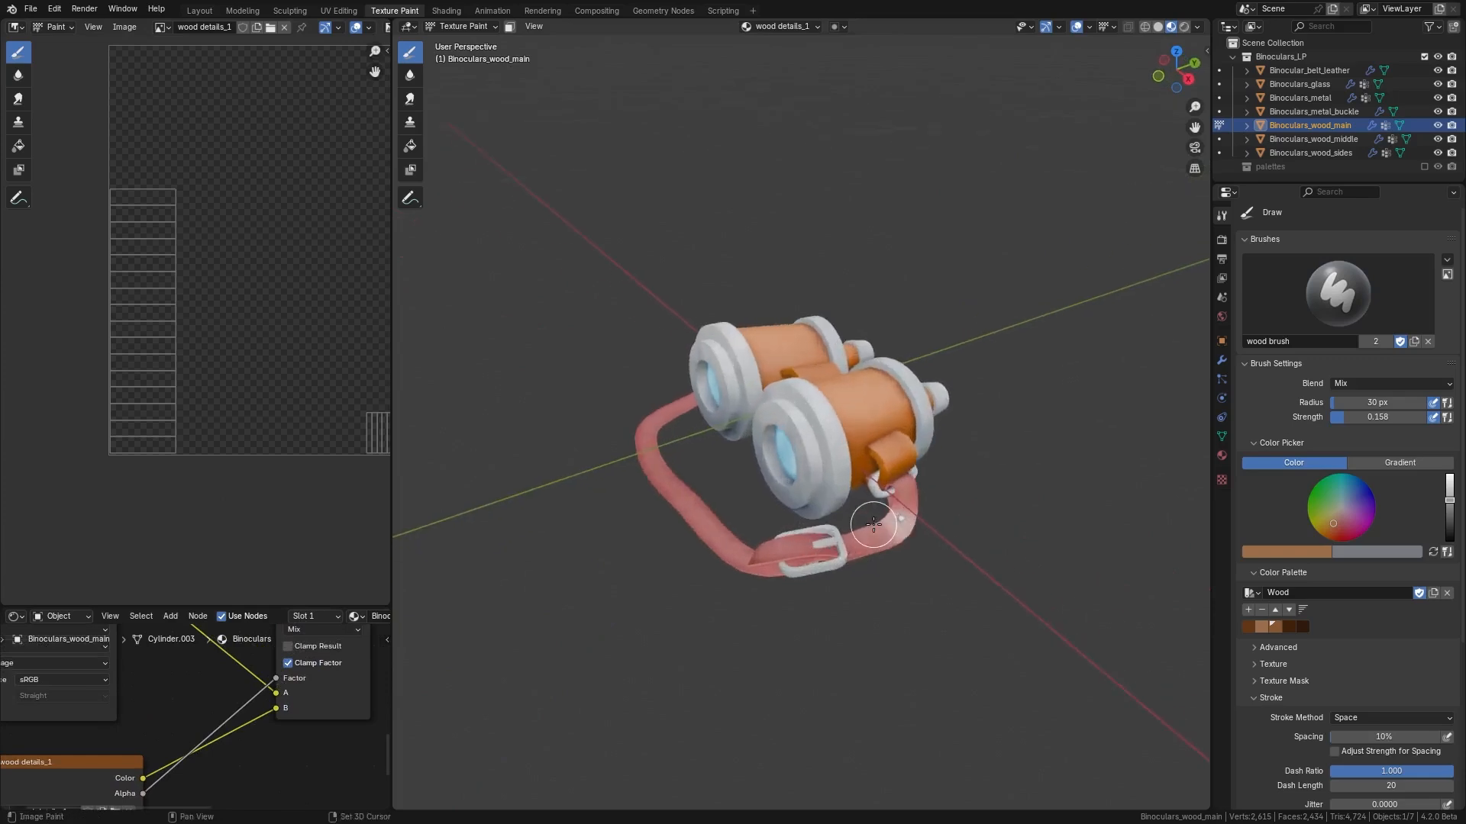
scroll(822, 433, up, 4)
drag(772, 467, 795, 532)
middle_drag(198, 396, 252, 425)
scroll(252, 425, up, 5)
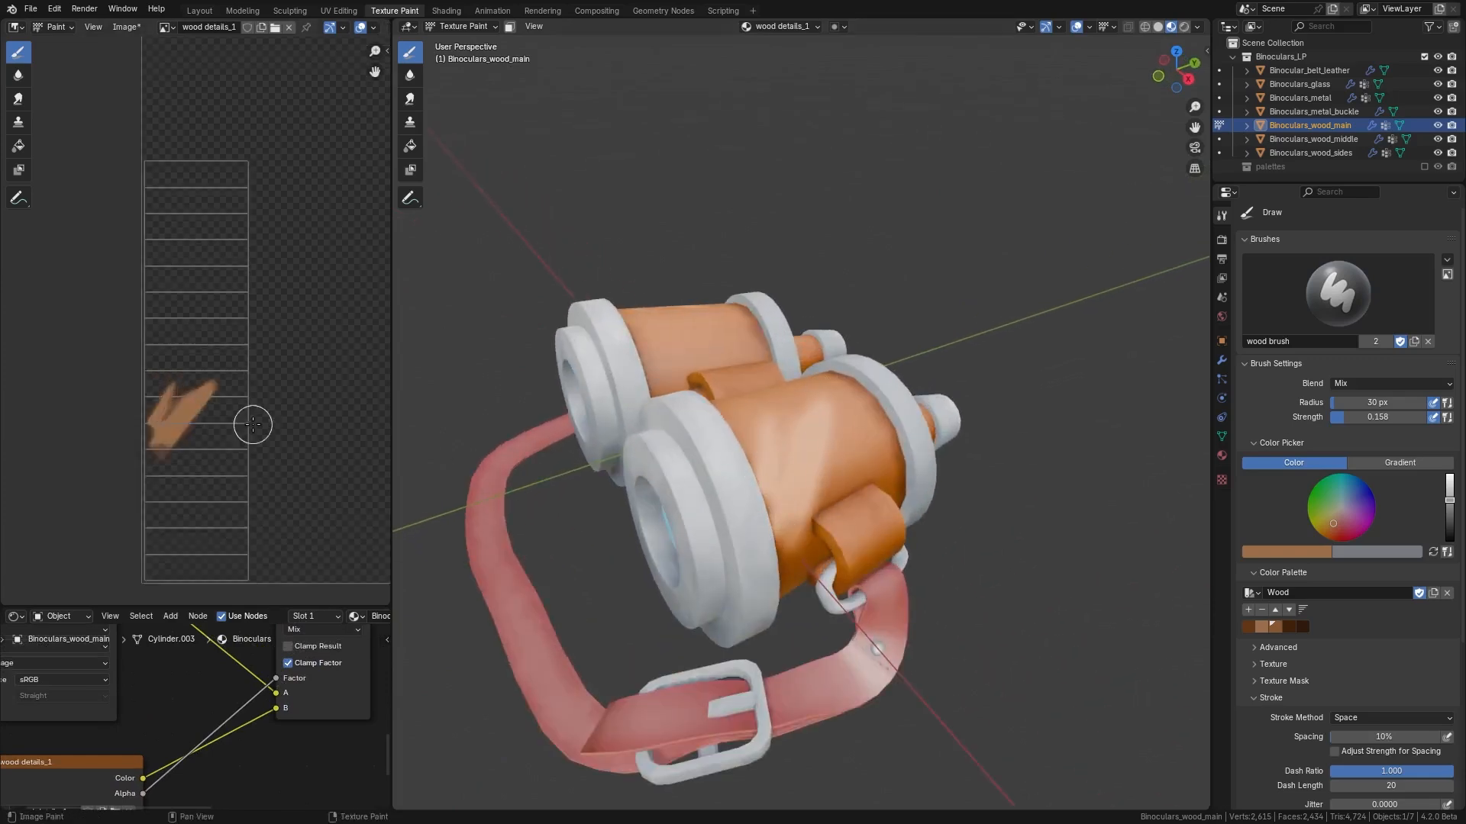
scroll(260, 451, down, 6)
mouse_move(858, 466)
middle_down()
mouse_move(874, 489)
mouse_move(910, 494)
mouse_move(812, 500)
middle_up()
key(ctrl+z)
- Select the wood brush stencil brush and set its falloff curve to Smoother
click(1329, 306)
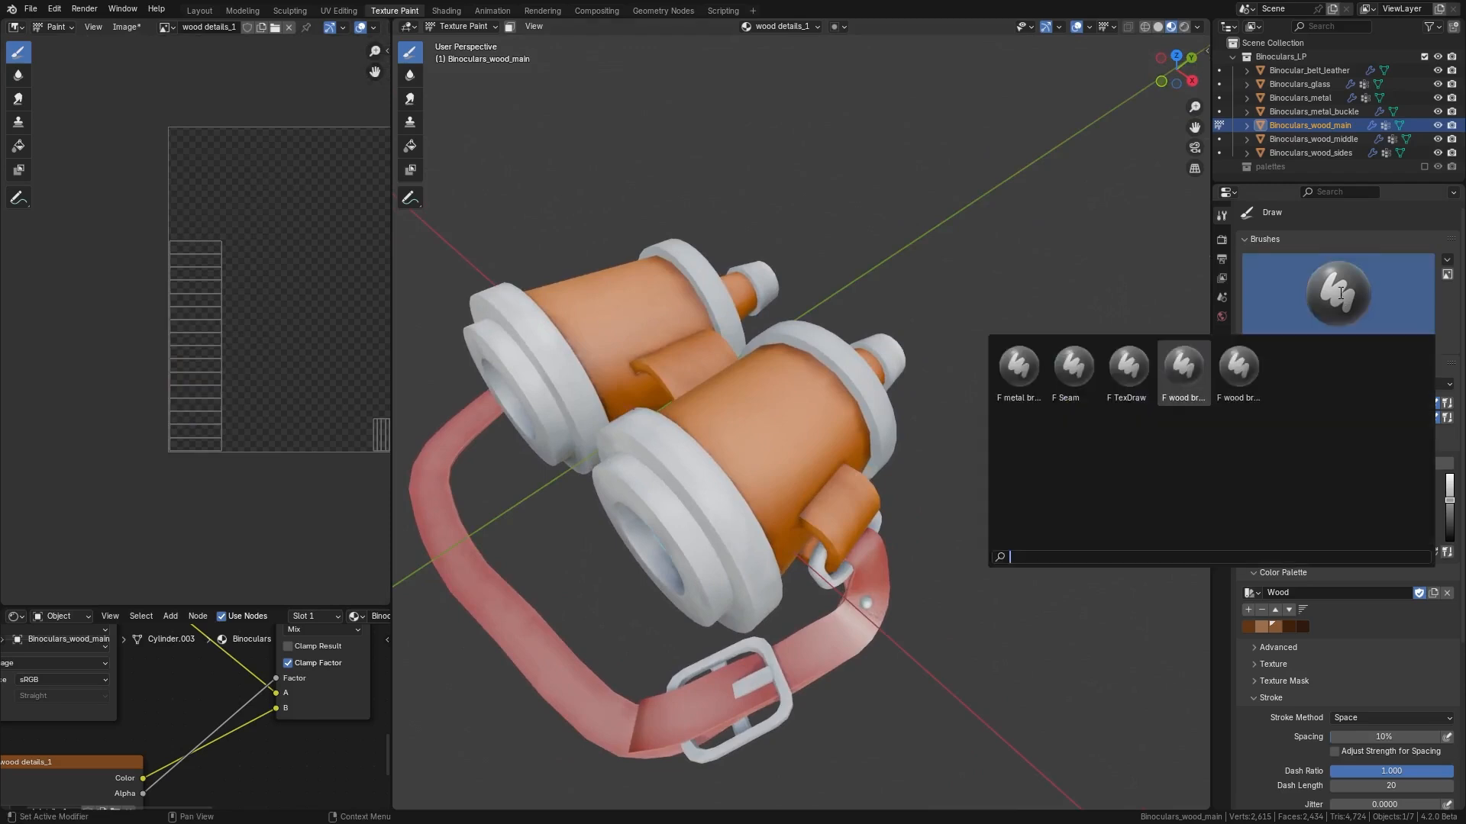
click(1243, 370)
scroll(1300, 616, down, 7)
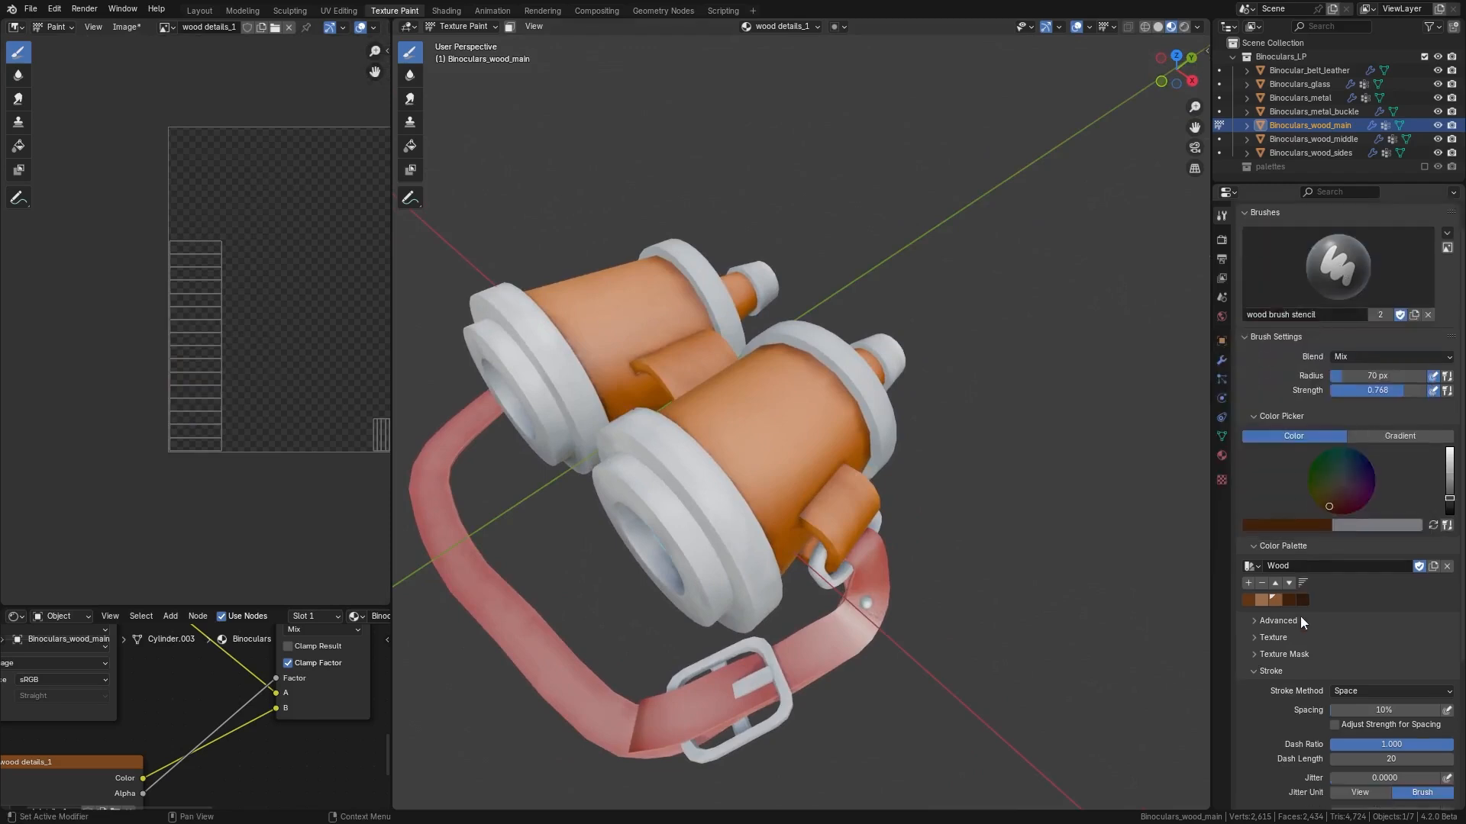
click(1267, 710)
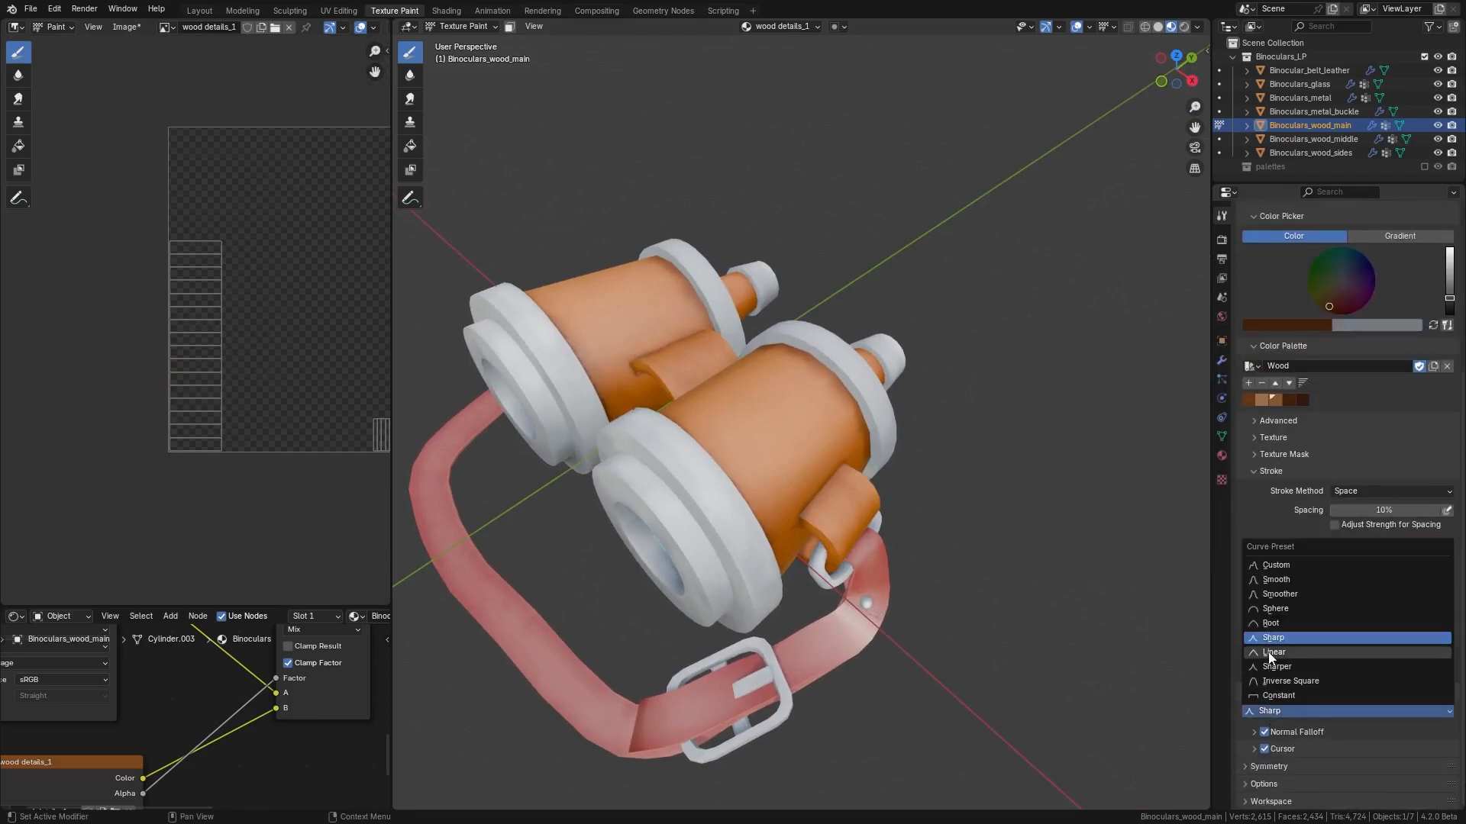
click(1267, 596)
scroll(1260, 557, up, 1)
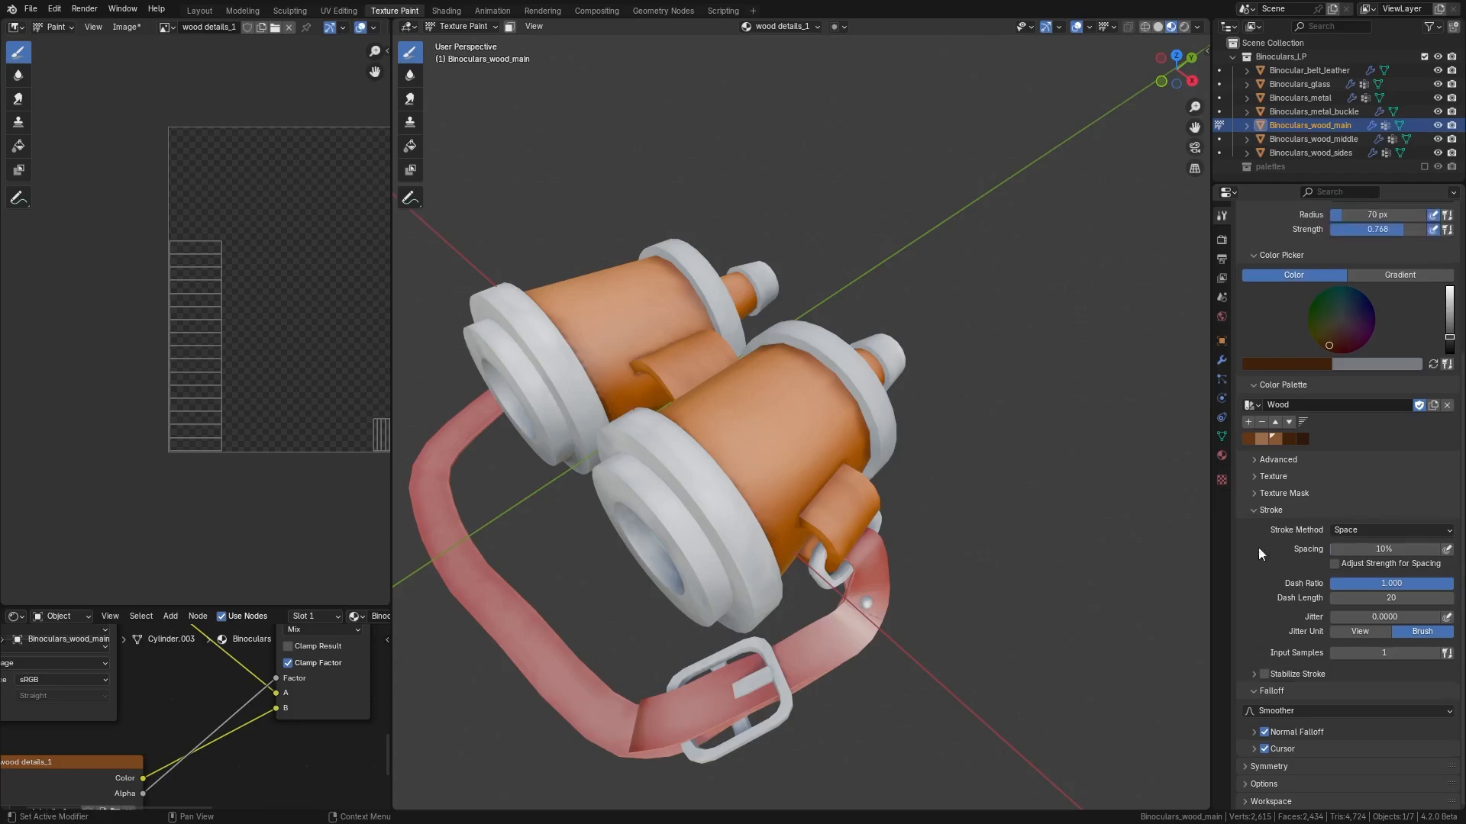
- Line up the wood 3 stencil with one barrel seen from above and paint the dark wood grain through it
click(1270, 475)
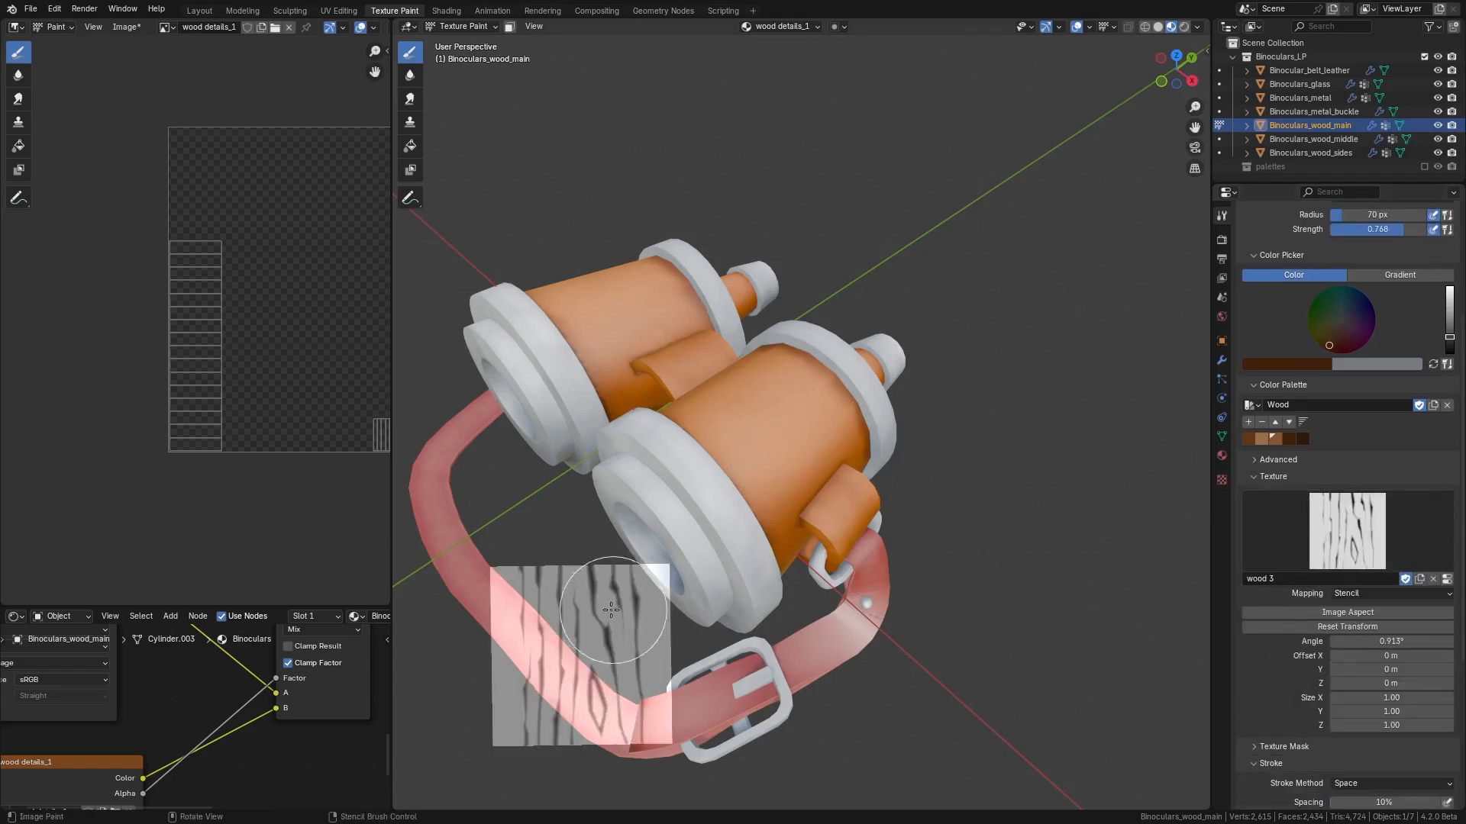
middle_drag(635, 574, 716, 539)
right_drag(578, 671, 732, 497)
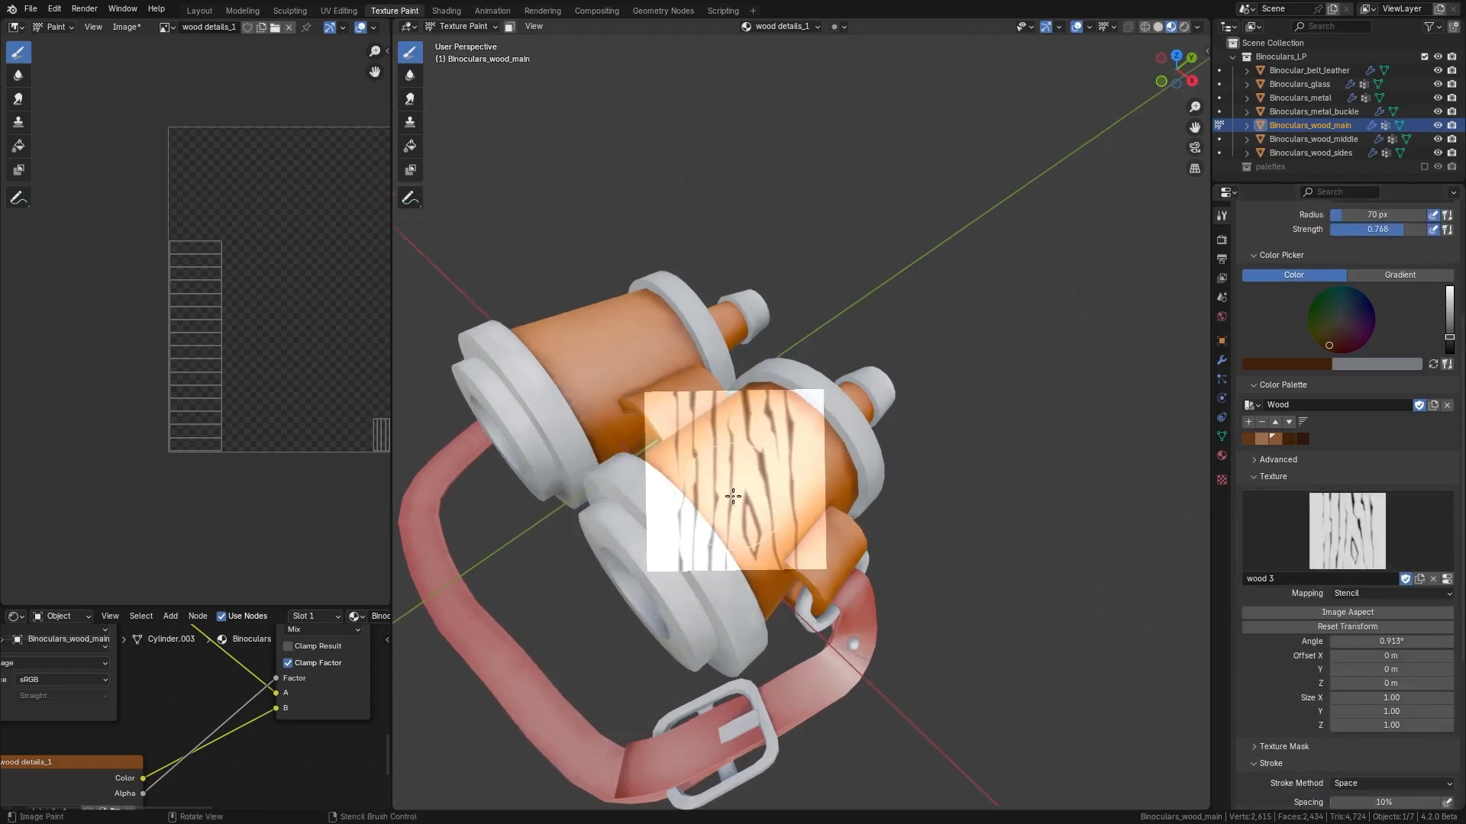
middle_drag(692, 519, 853, 495)
middle_drag(854, 495, 871, 499)
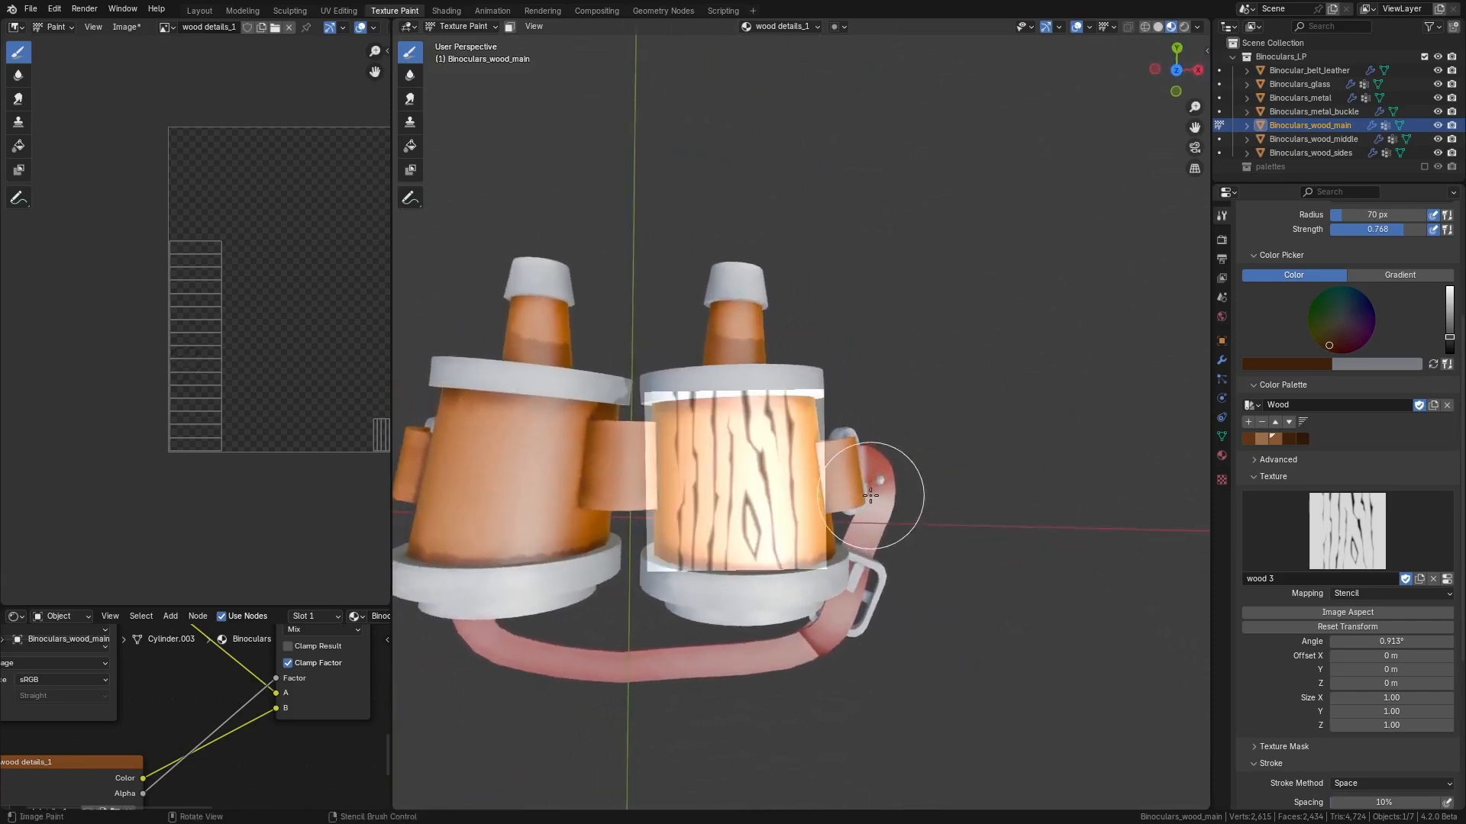
right_drag(870, 496, 872, 502)
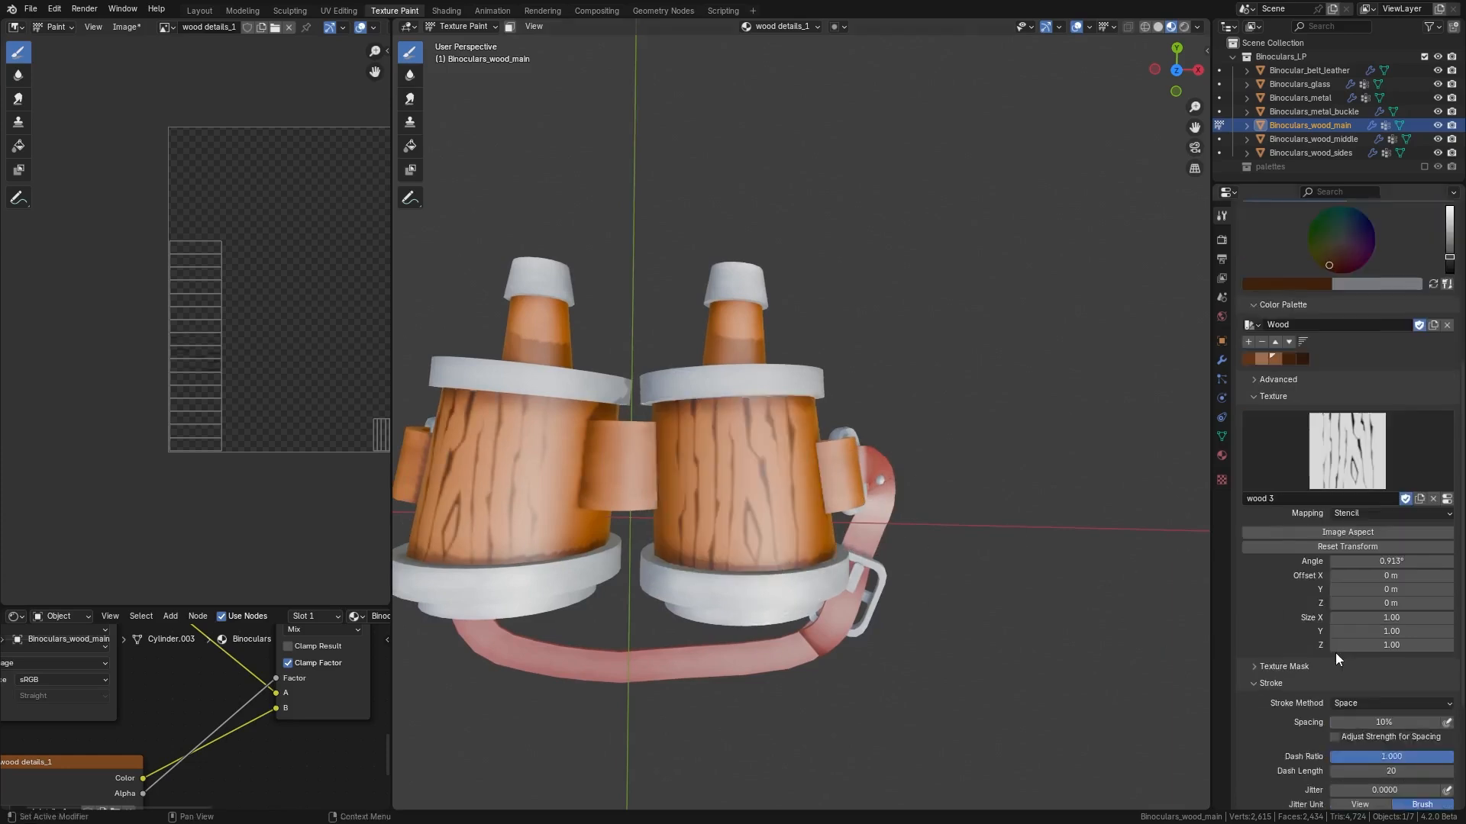
- Expand the brush's advanced options and switch the stencil texture to wood 2
scroll(1335, 653, up, 5)
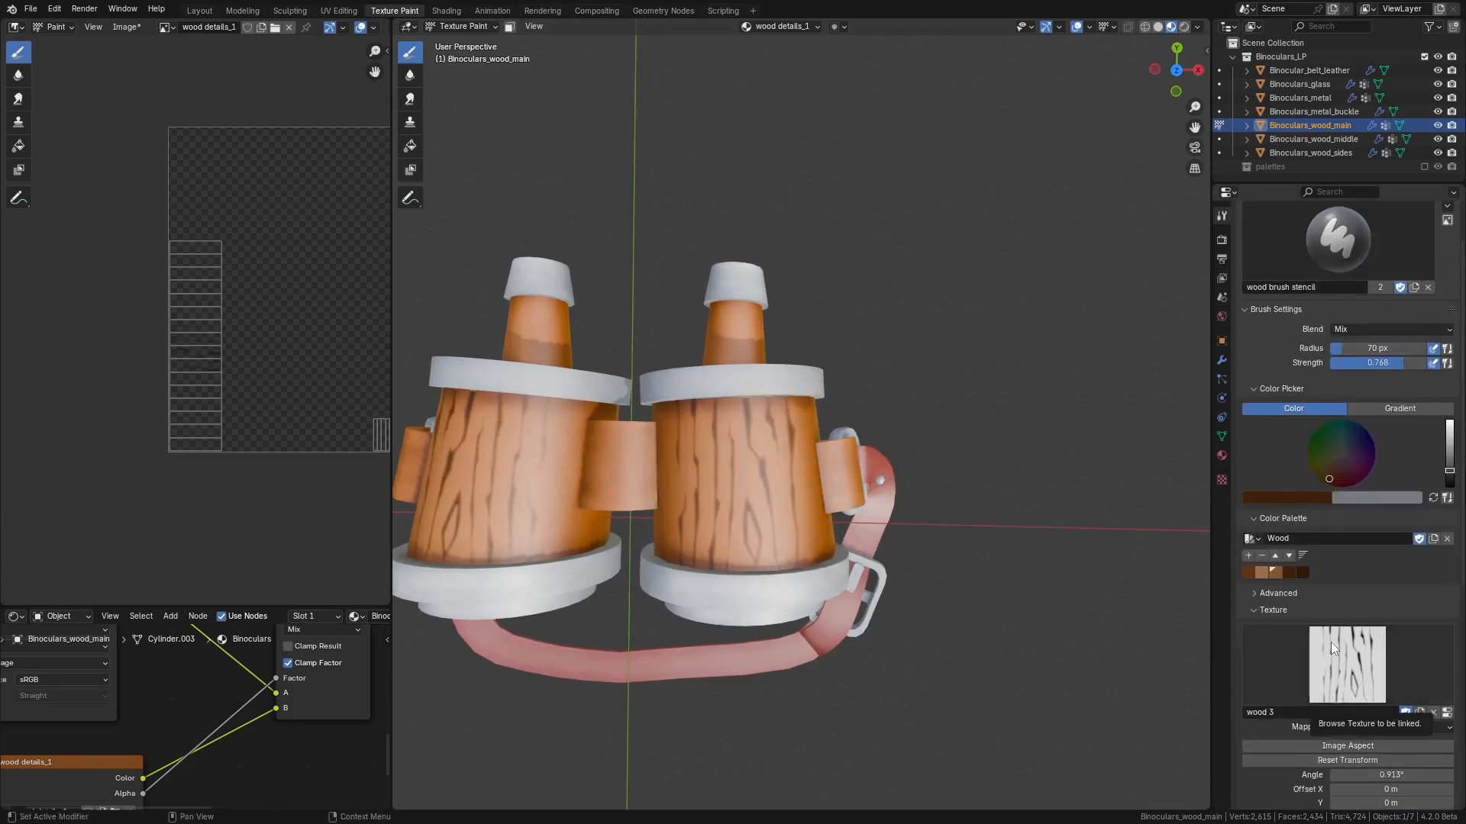
click(1254, 594)
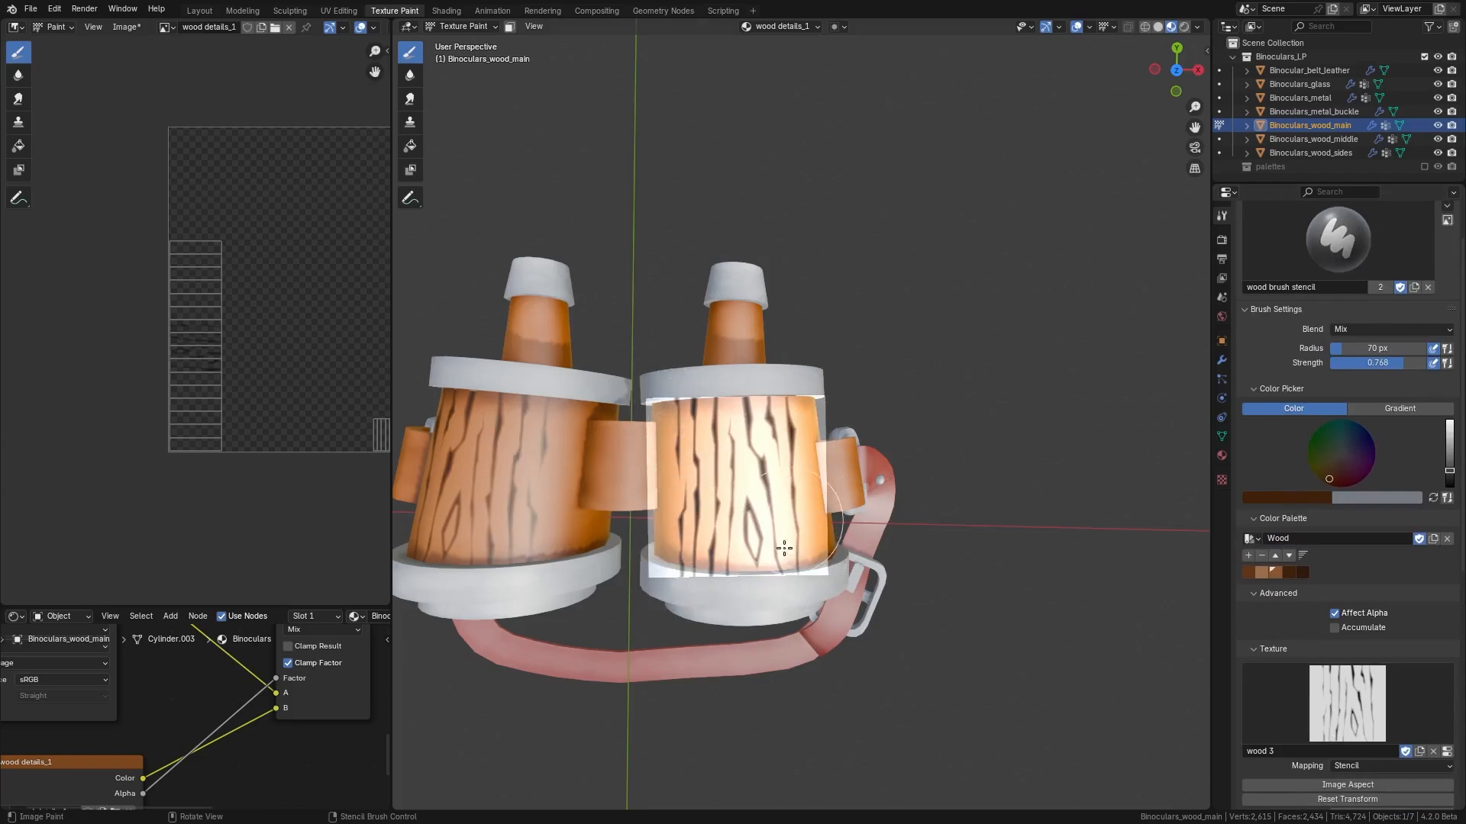
click(1381, 691)
click(1057, 526)
middle_drag(848, 524, 836, 525)
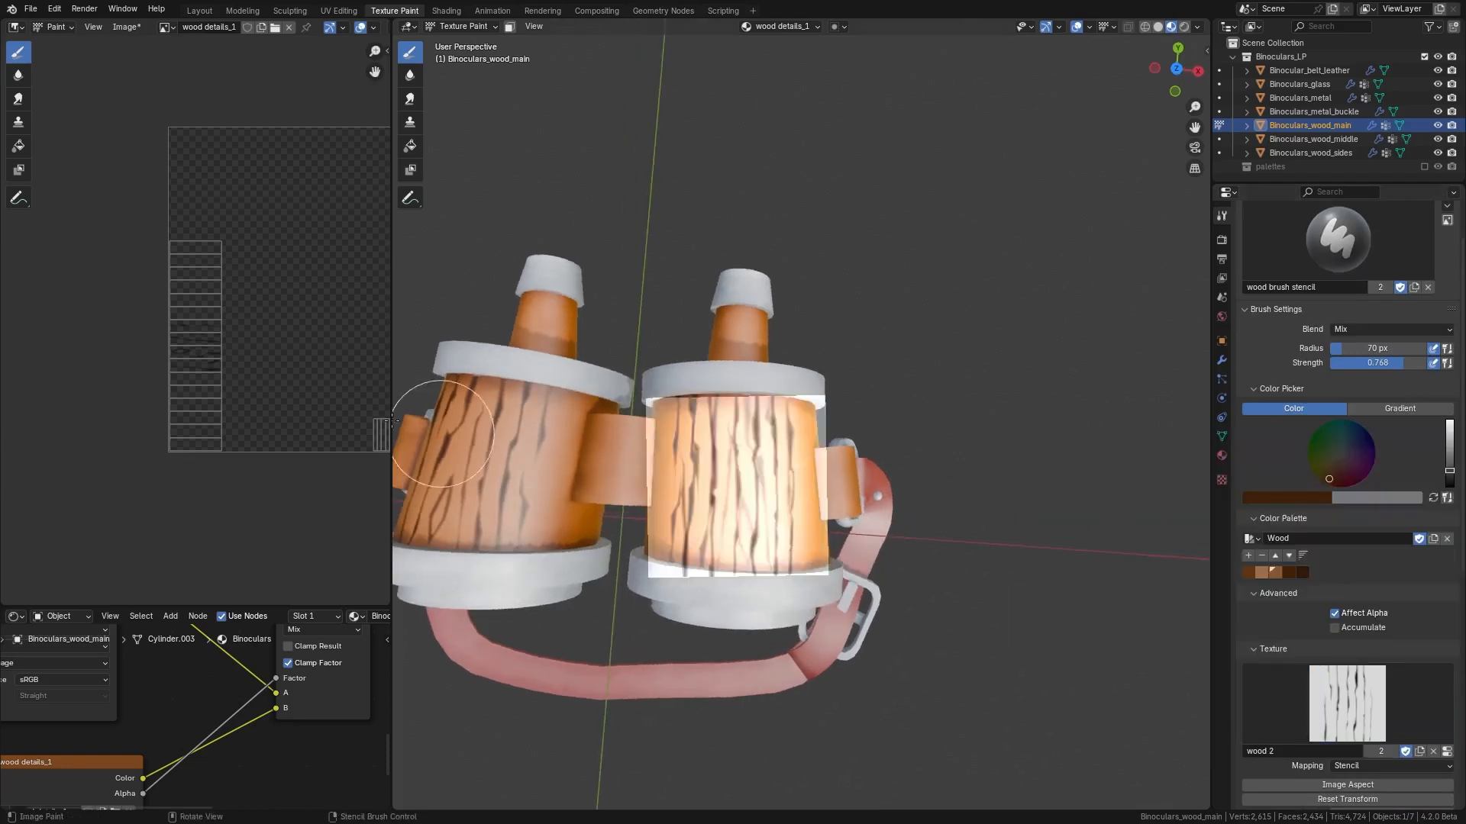
- Place the wood 2 stencil over the barrel's UV strip in the image and rotate it so the grain runs horizontally
scroll(186, 410, up, 3)
scroll(225, 429, down, 1)
scroll(226, 428, down, 1)
right_drag(254, 419, 128, 465)
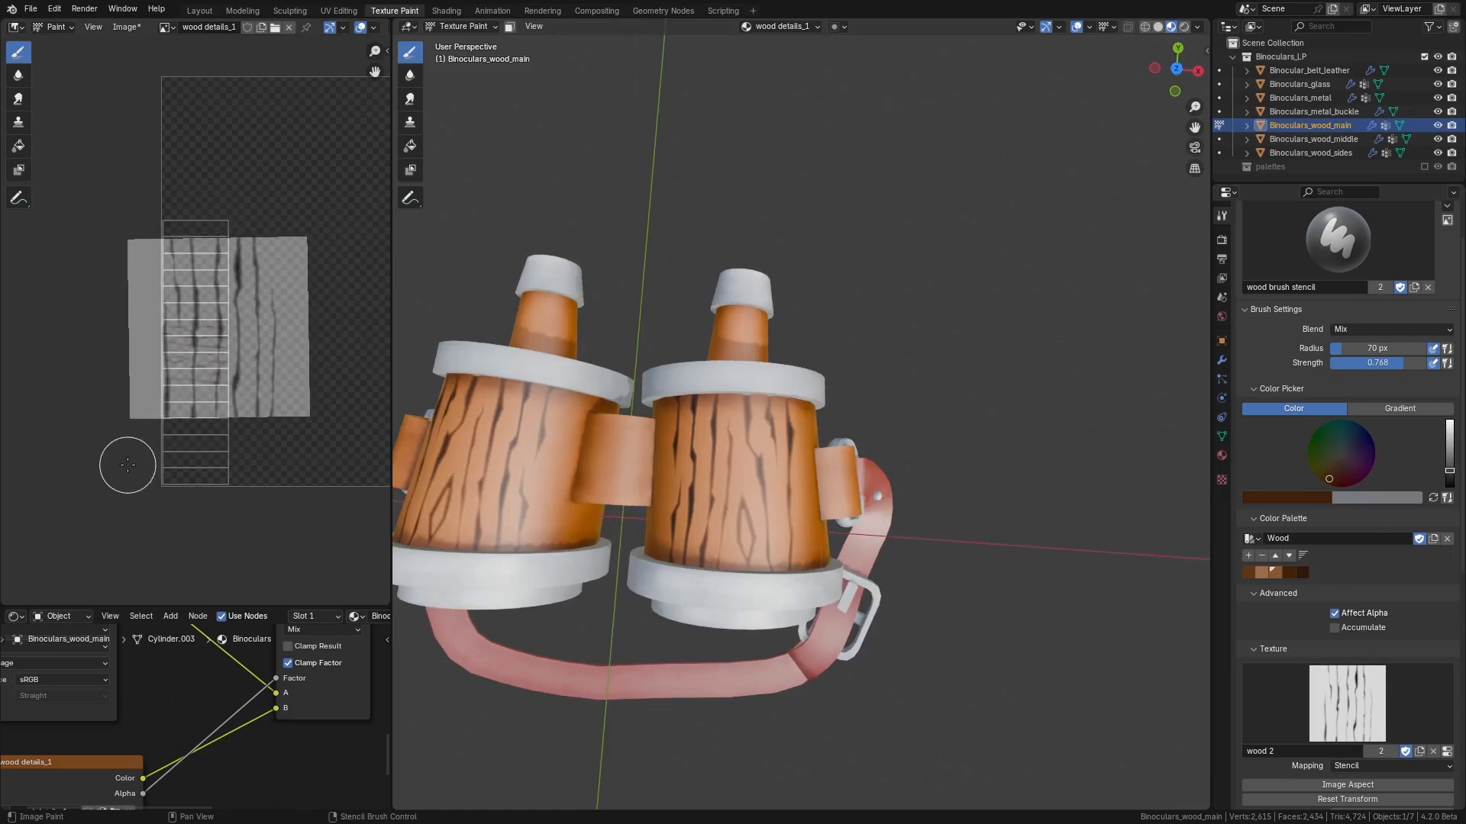
ctrl+right_drag(213, 481, 330, 315)
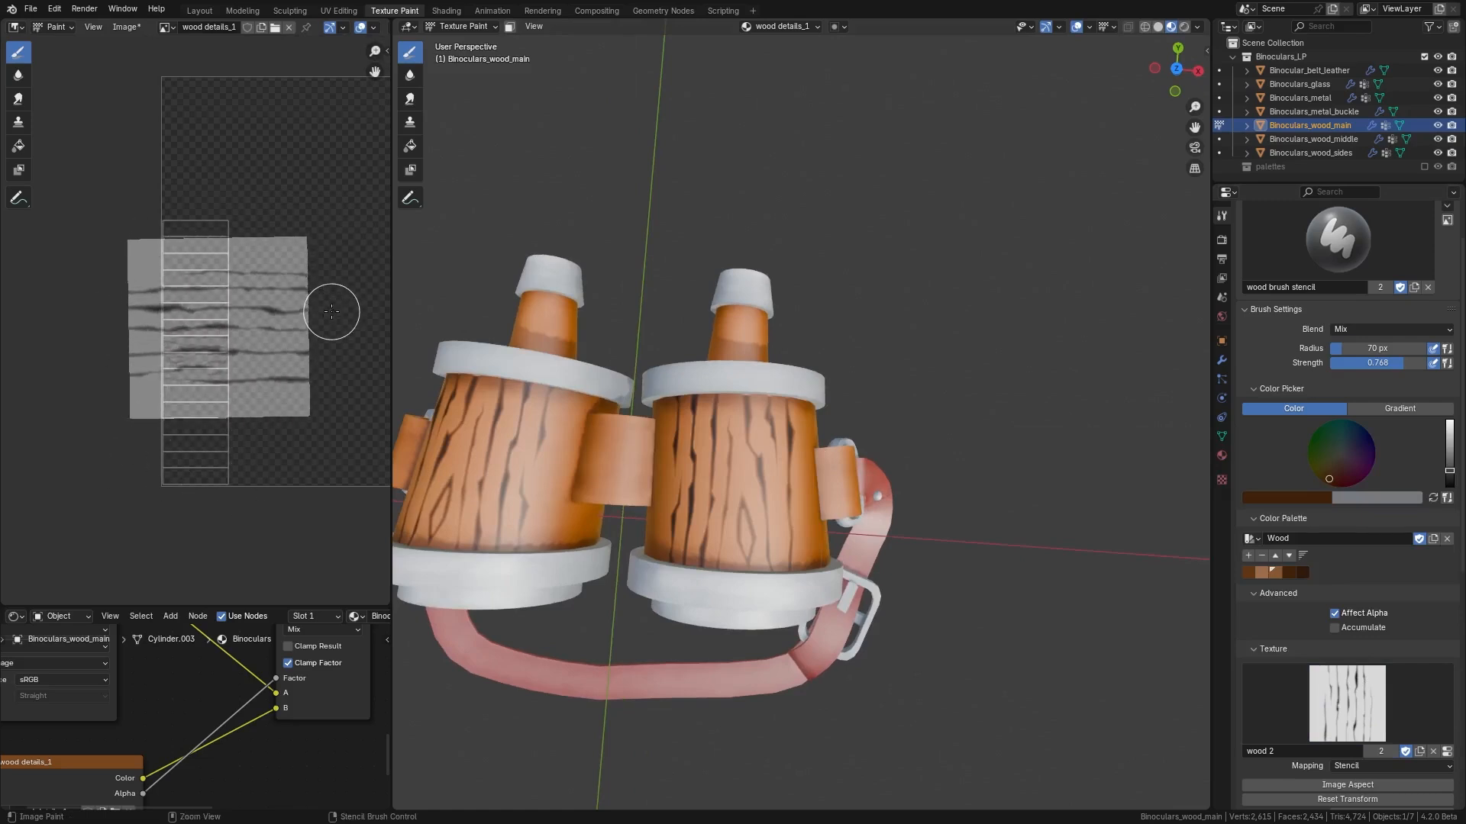
- Resize the wood 2 stencil to cover the UV strip's width and paint grain below the already painted rows
middle_drag(281, 340, 283, 273)
scroll(252, 362, up, 3)
shift+right_drag(252, 362, 229, 356)
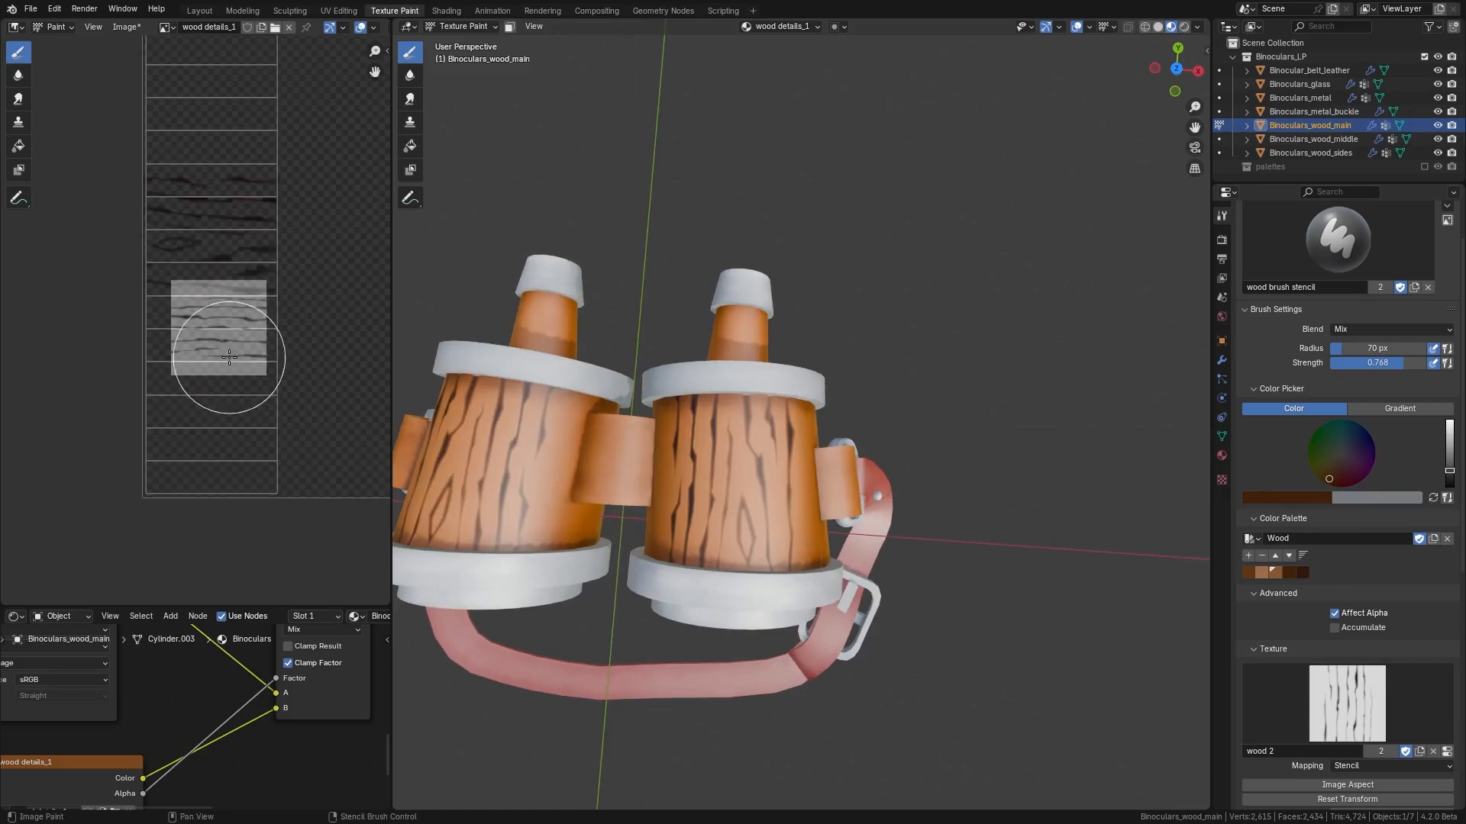
middle_drag(316, 371, 299, 347)
scroll(301, 347, up, 1)
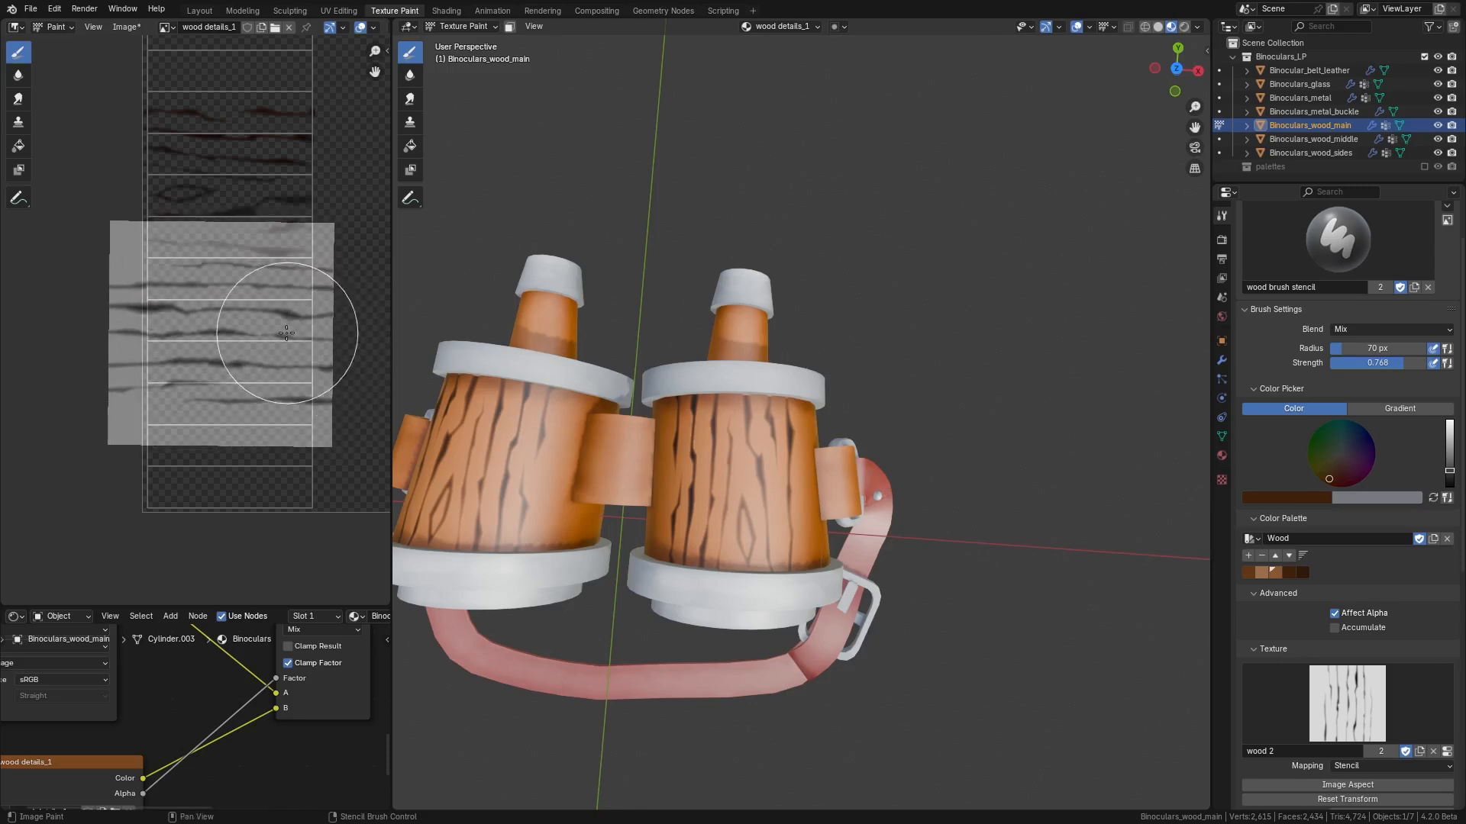
middle_drag(286, 332, 275, 331)
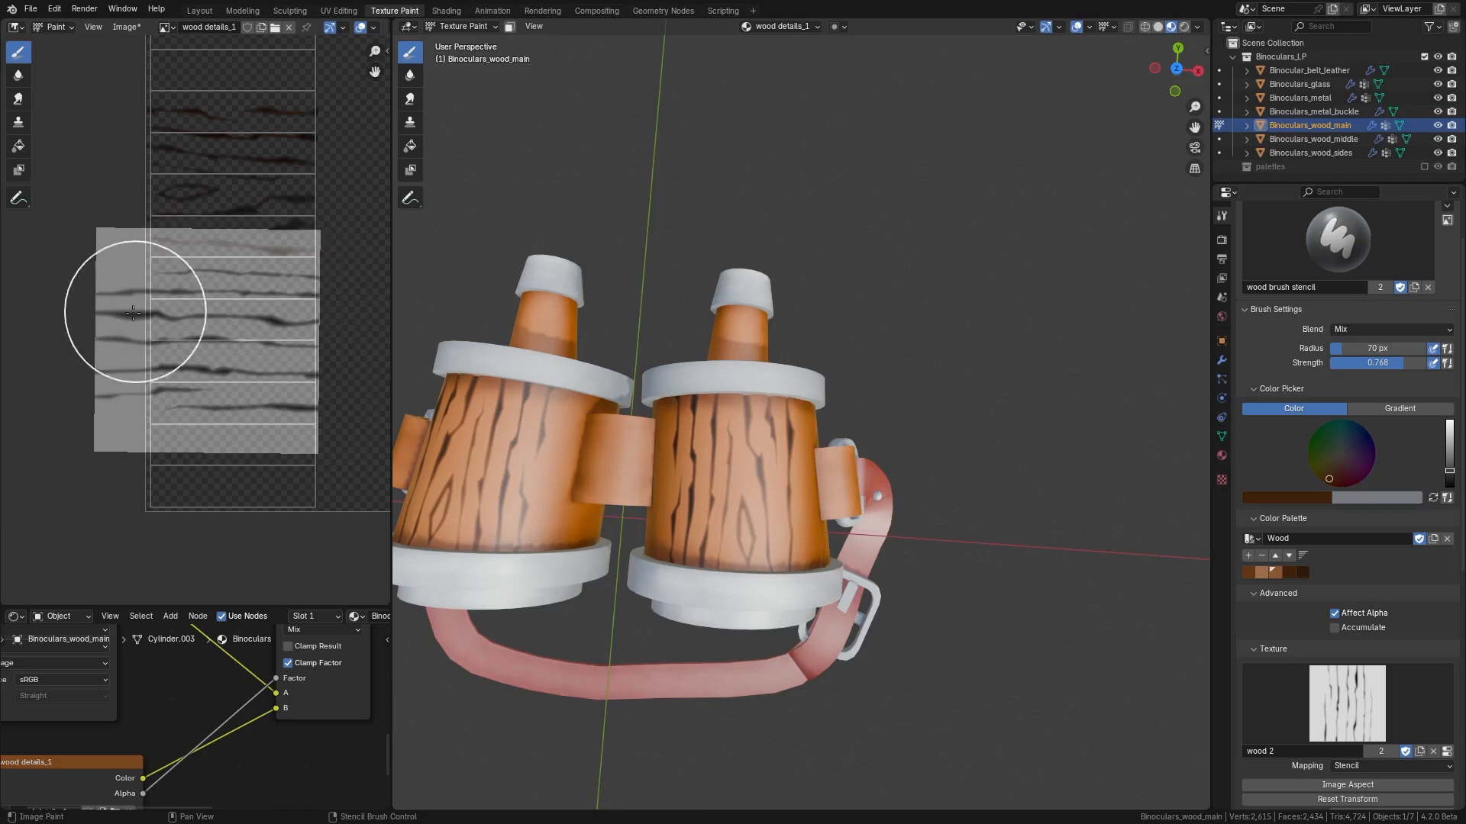
- Switch the stencil texture to wood1 and paint its knotted grain at the UV strip's lower end and above the first painted rows
click(1352, 686)
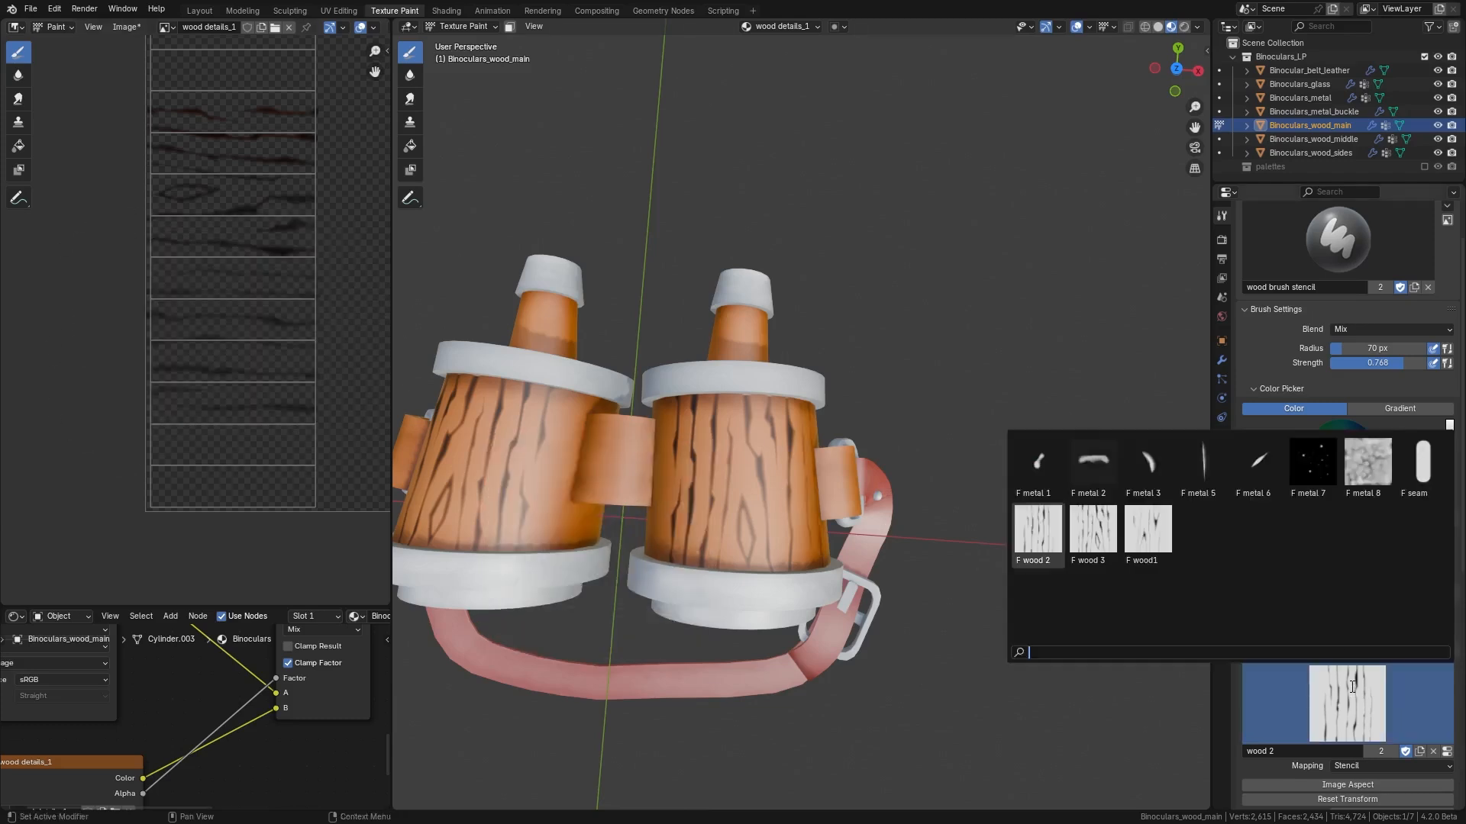
click(1148, 536)
middle_drag(262, 426, 253, 323)
mouse_move(253, 323)
right_down()
mouse_move(235, 428)
mouse_move(255, 325)
right_up()
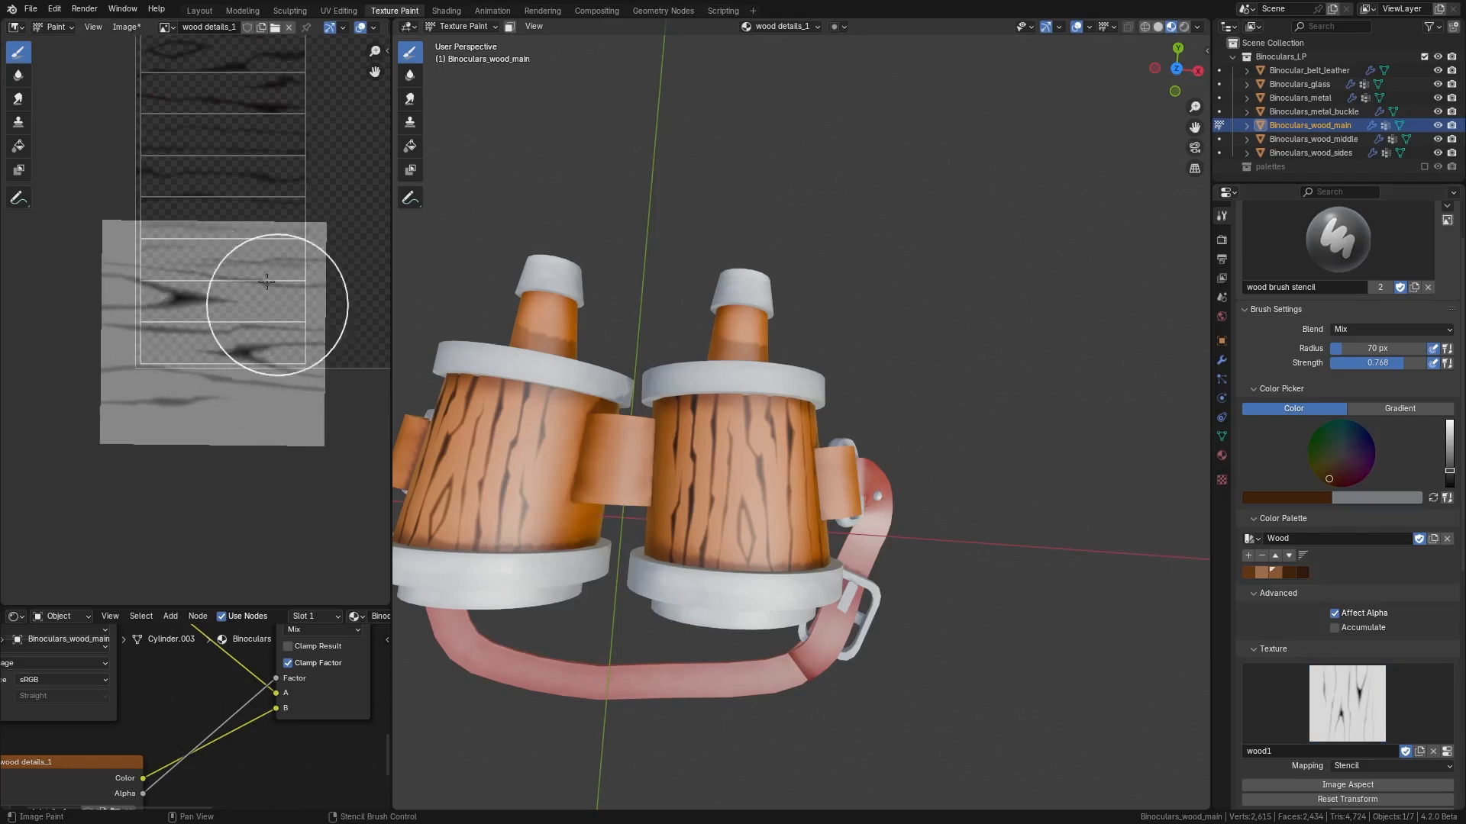
middle_drag(565, 428, 595, 221)
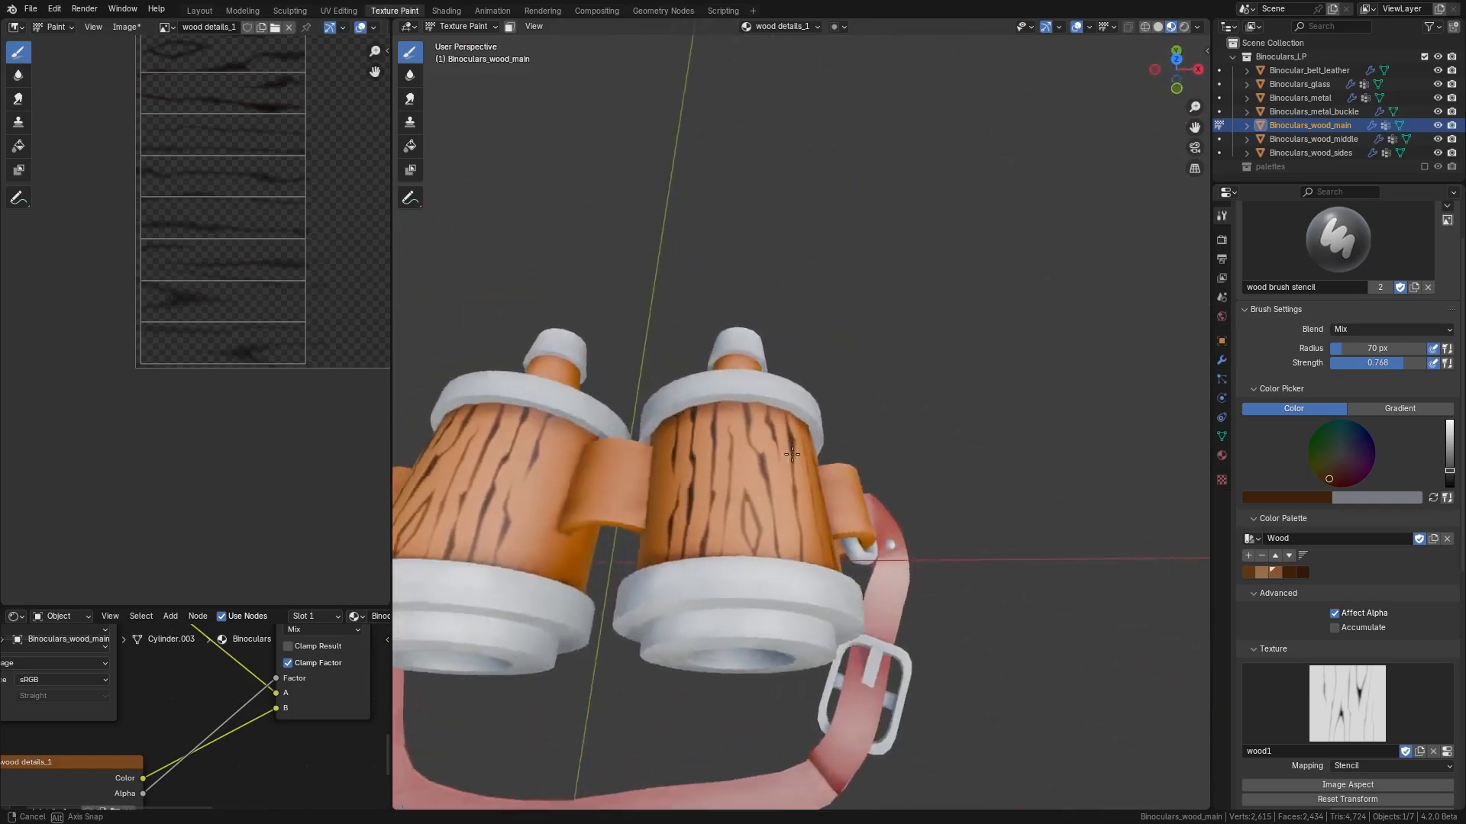
middle_drag(235, 325, 223, 499)
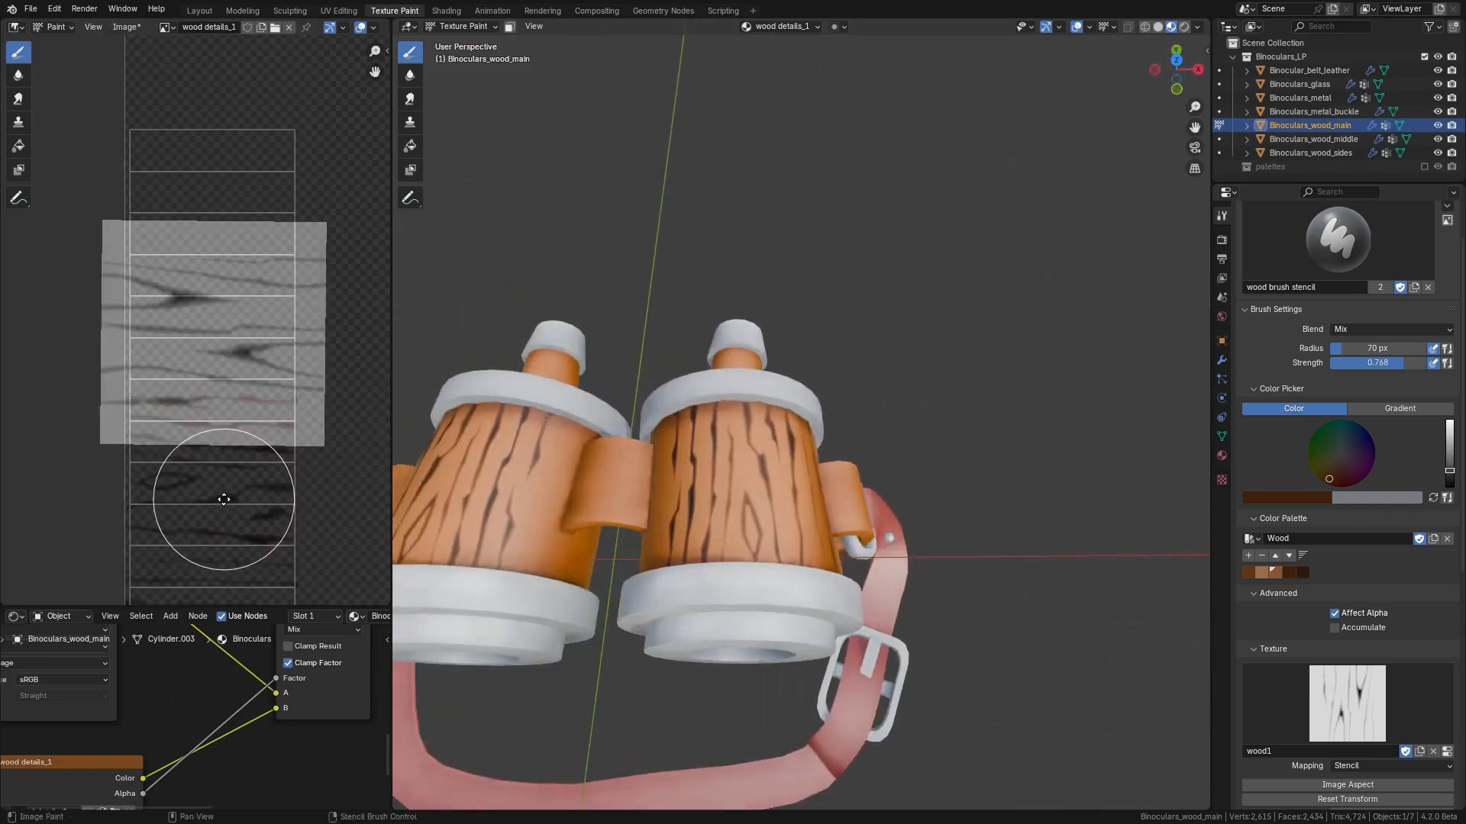
drag(213, 292, 154, 394)
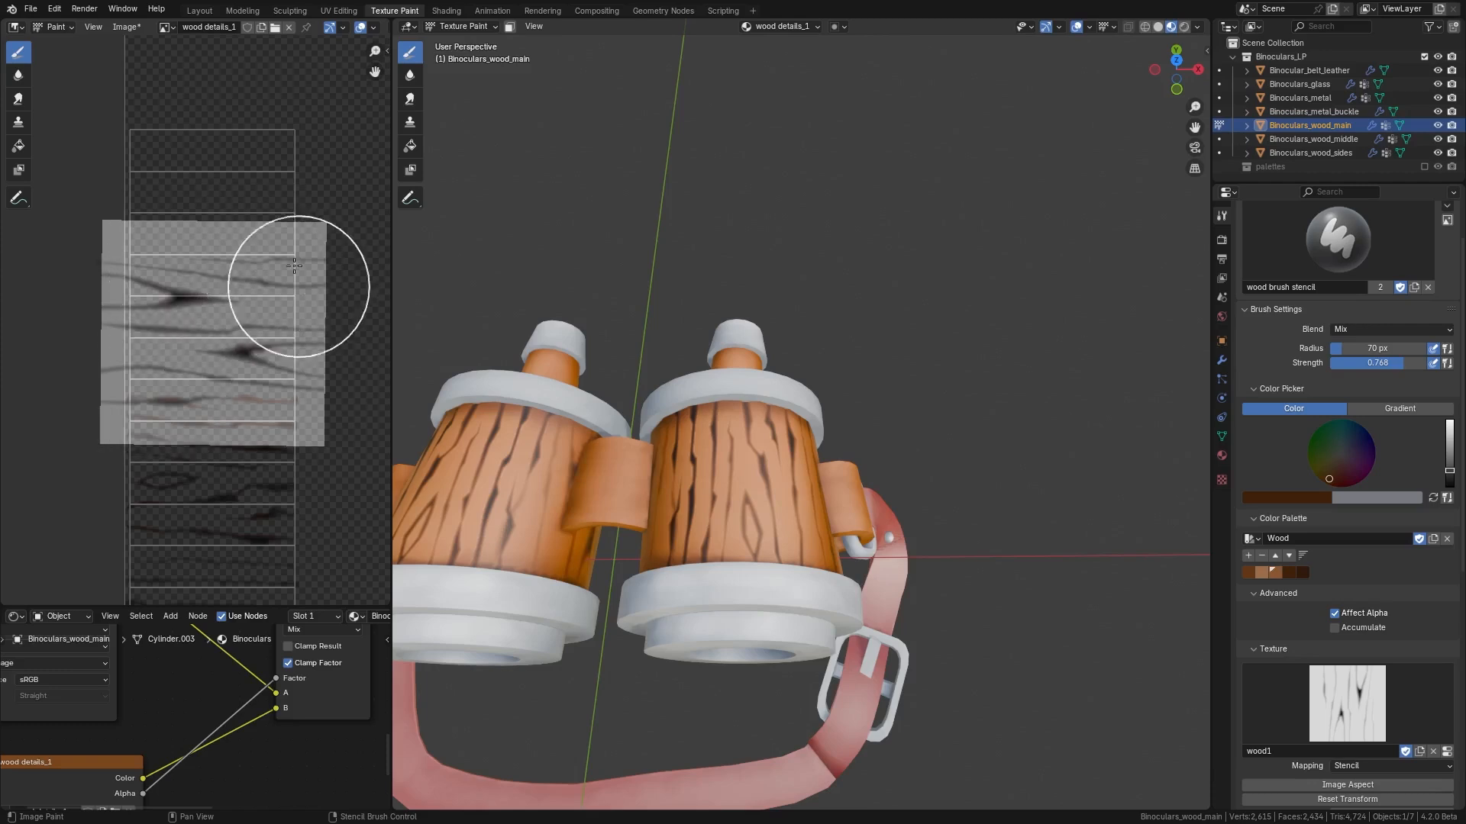
- Switch the stencil texture to wood 2 and paint grain over the uppermost rows of the barrel's UV strip
click(1347, 702)
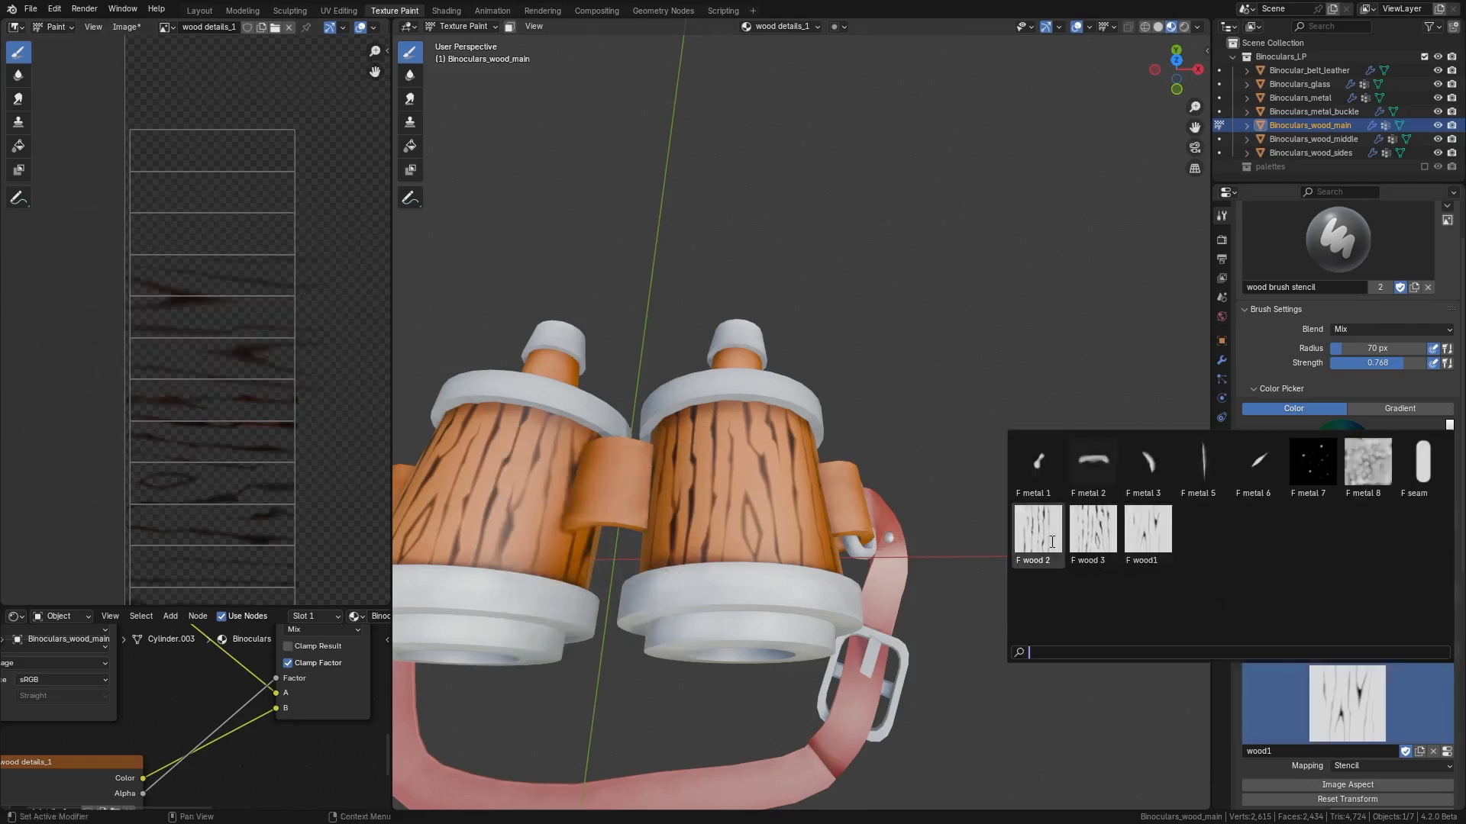
click(1037, 536)
right_drag(237, 442, 246, 269)
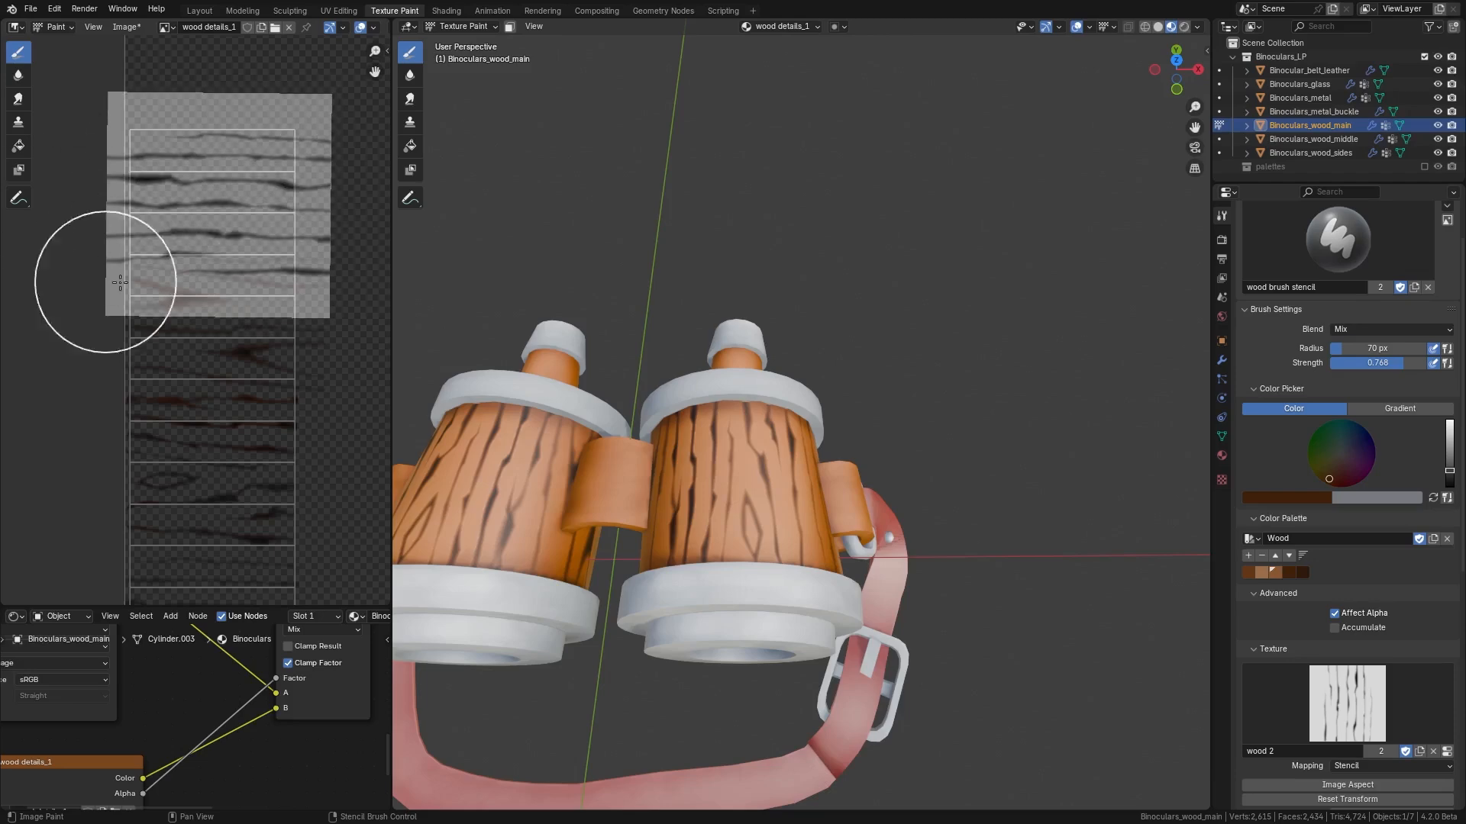
- Examine the painted wood grain around both barrels and the unpainted eyepiece tubes
mouse_move(687, 427)
middle_down()
mouse_move(748, 397)
mouse_move(855, 450)
mouse_move(955, 467)
mouse_move(781, 491)
mouse_move(733, 427)
mouse_move(809, 519)
middle_up()
scroll(782, 490, down, 4)
key(ctrl+Tab)
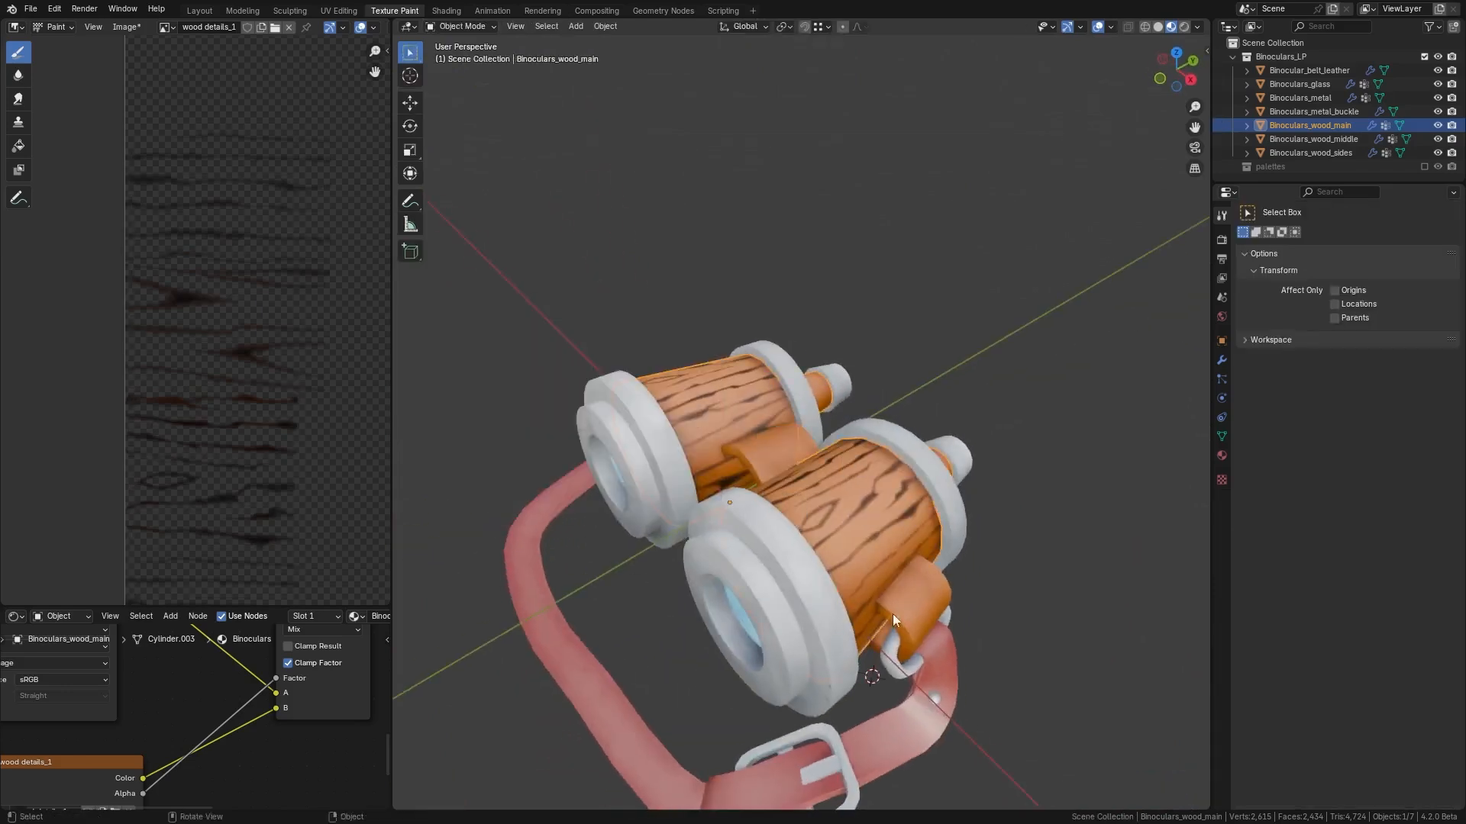
click(891, 614)
mouse_move(892, 614)
shift+middle_down()
mouse_move(830, 610)
mouse_move(809, 487)
shift+middle_up()
click(809, 487)
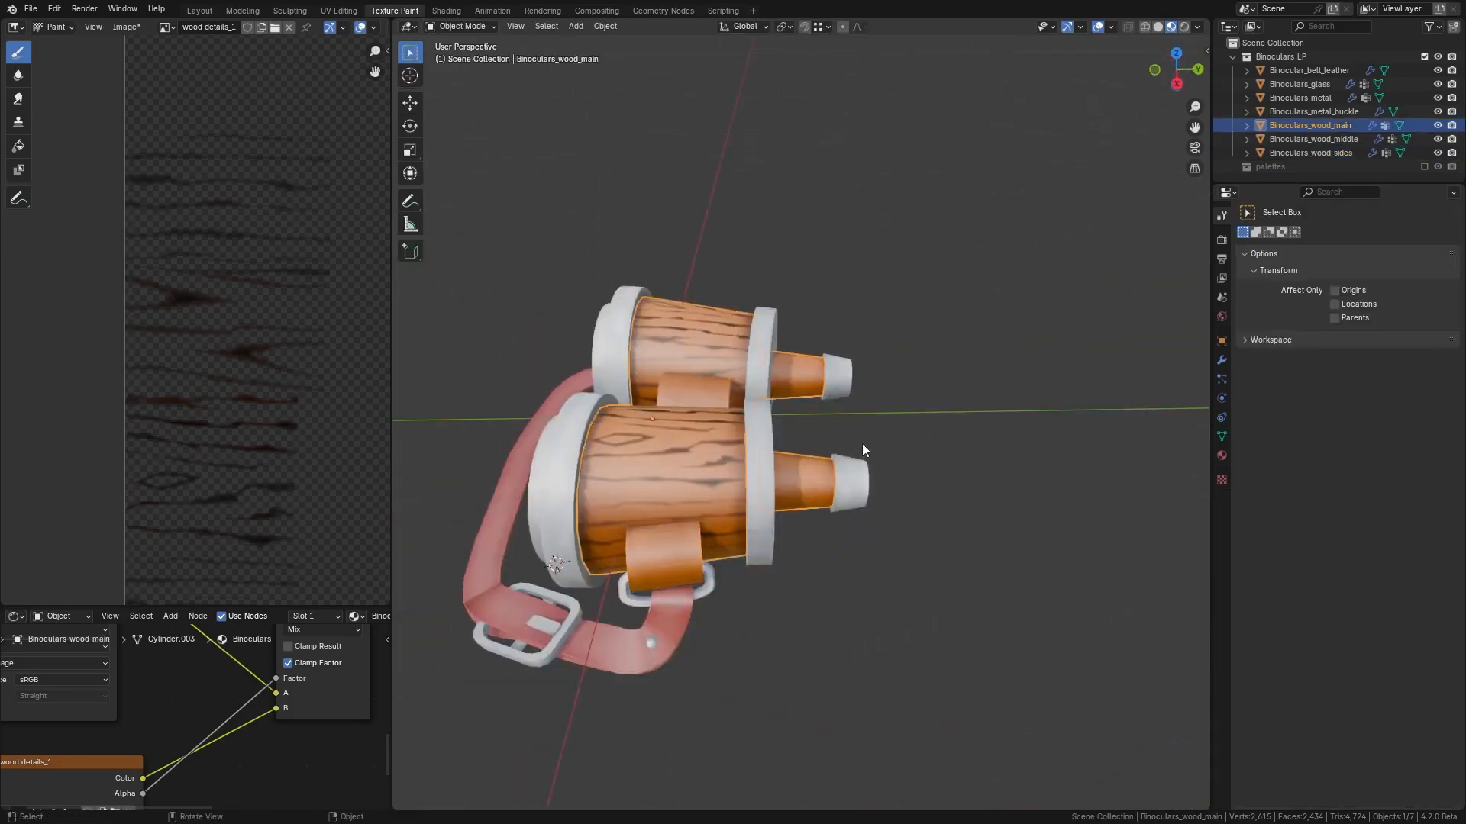
key(ctrl+Tab)
- Turn the wood 2 stencil's grain vertical, shrink it to the eyepiece tubes' UV strip and paint grain over that strip
middle_drag(296, 456, 215, 370)
scroll(207, 451, down, 4)
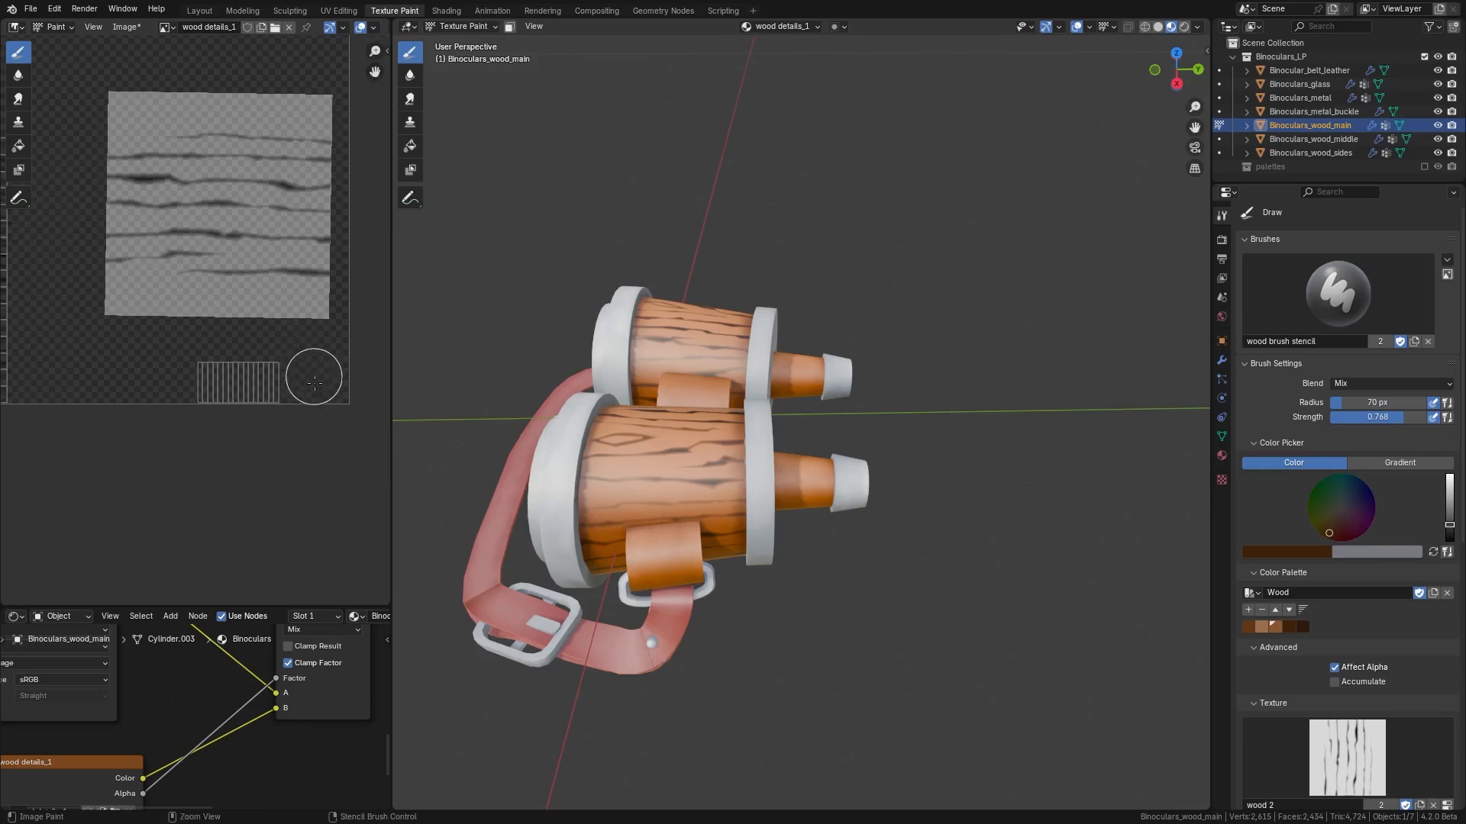
mouse_move(315, 383)
ctrl+right_down()
mouse_move(6, 366)
mouse_move(35, 308)
ctrl+right_up()
middle_drag(238, 261, 215, 121)
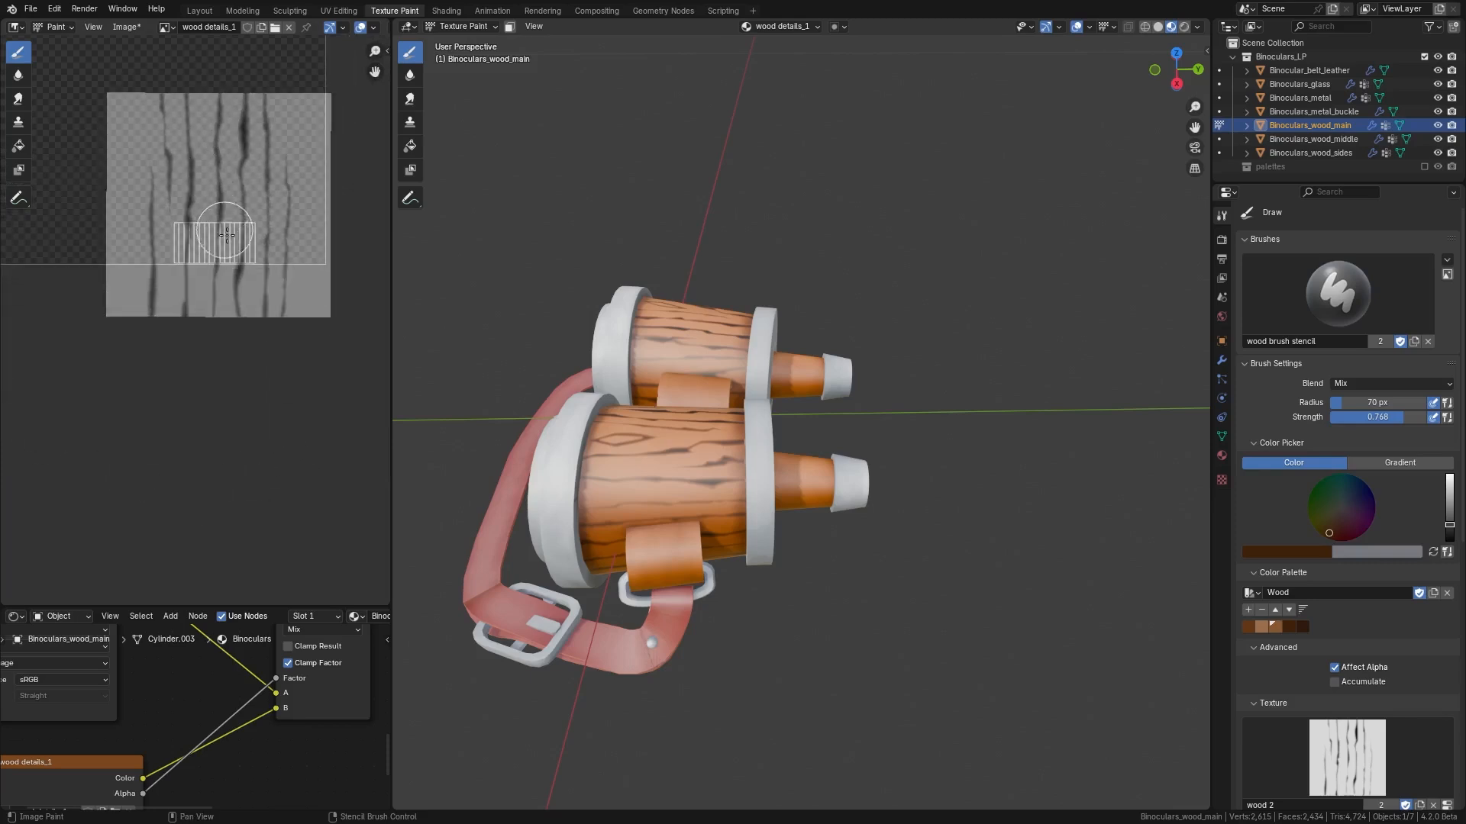
mouse_move(233, 329)
shift+right_down()
mouse_move(180, 305)
mouse_move(164, 170)
mouse_move(223, 288)
shift+right_up()
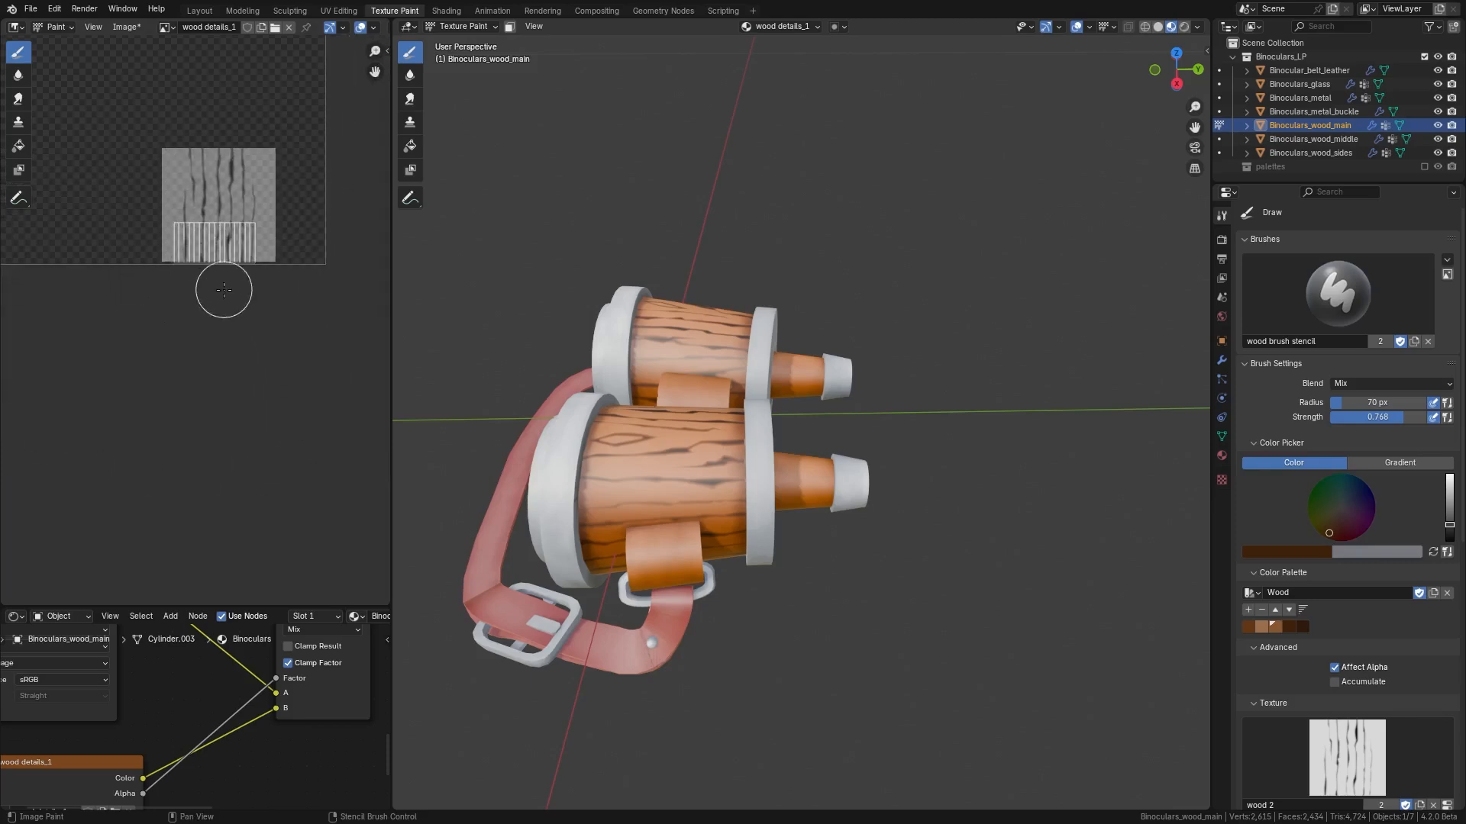
mouse_move(223, 288)
middle_down()
mouse_move(237, 245)
mouse_move(253, 580)
middle_up()
scroll(234, 238, up, 4)
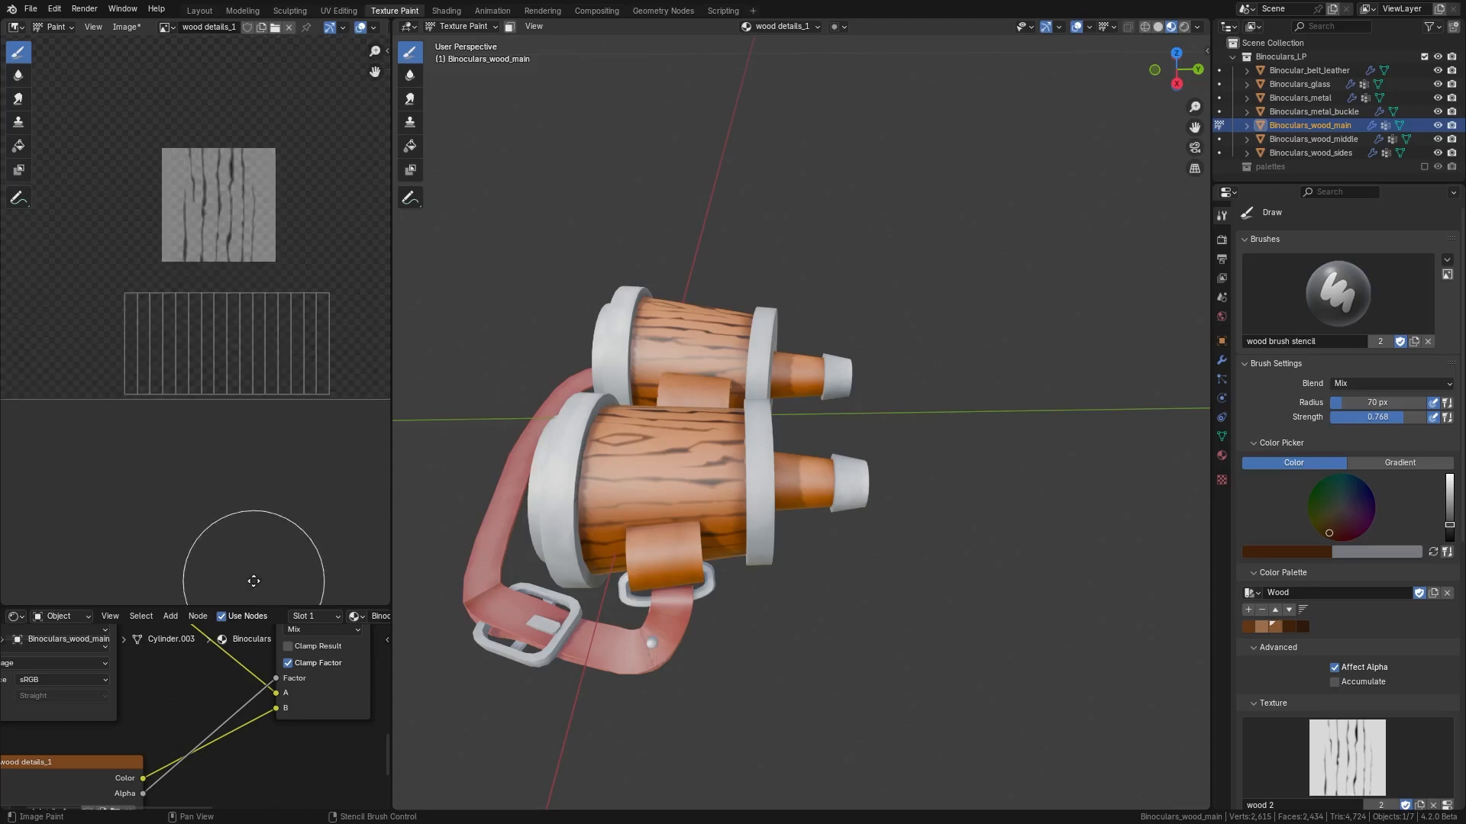
mouse_move(247, 343)
right_down()
mouse_move(241, 500)
mouse_move(249, 476)
mouse_move(313, 495)
mouse_move(428, 487)
right_up()
drag(269, 280, 161, 379)
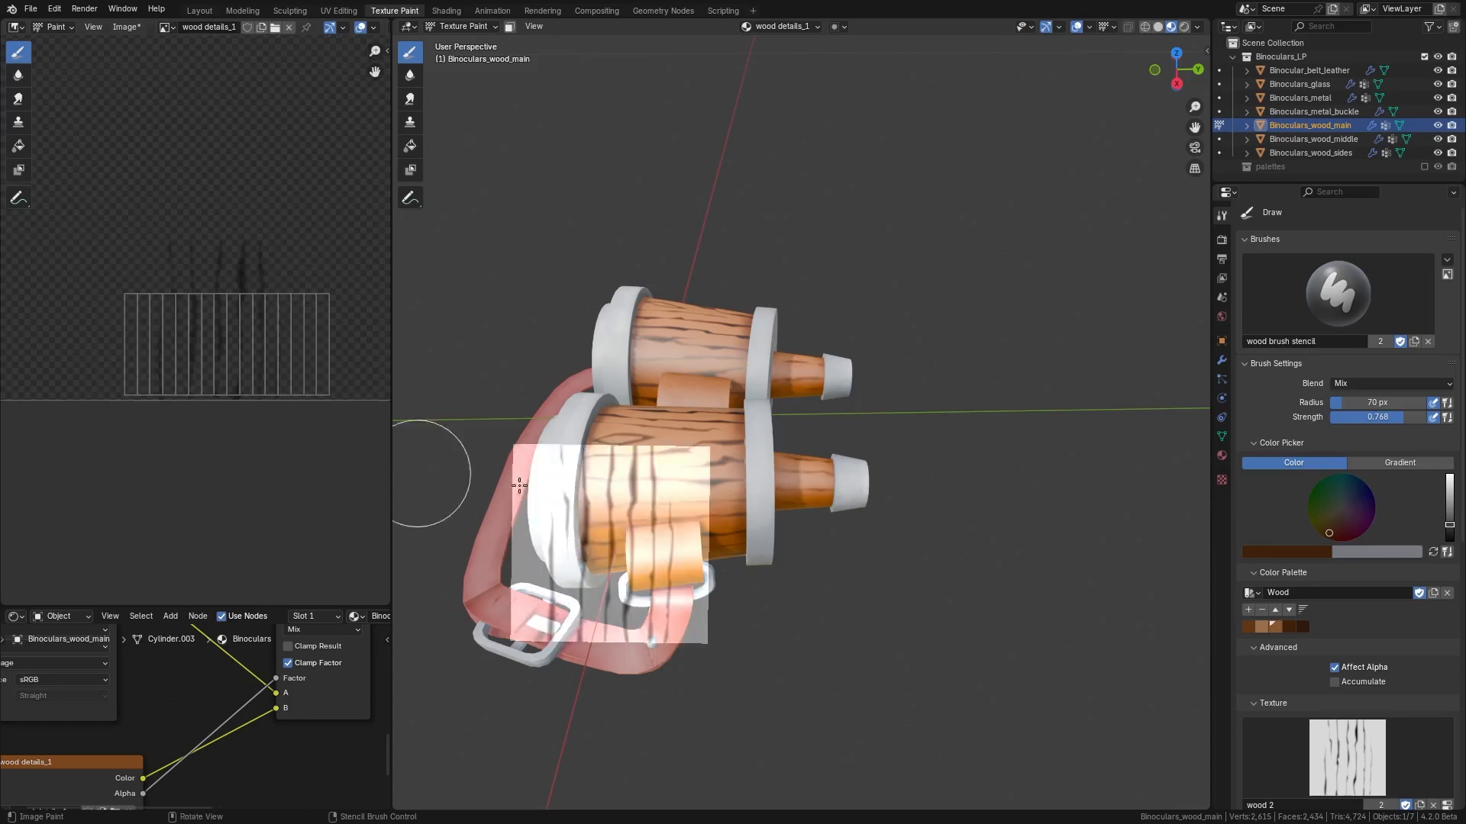
mouse_move(818, 532)
middle_down()
mouse_move(791, 569)
mouse_move(788, 458)
mouse_move(809, 534)
middle_up()
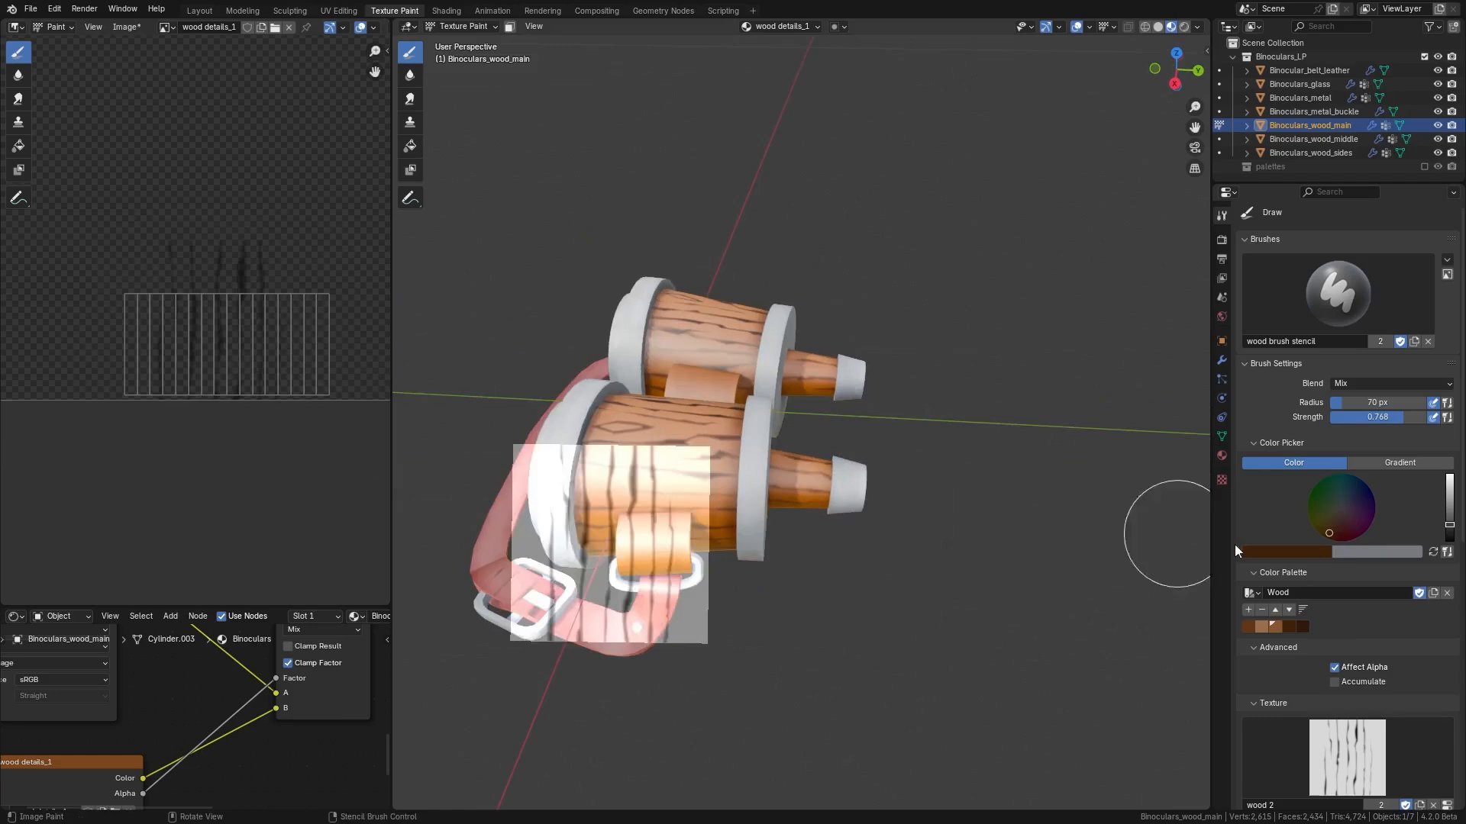
- Switch the stencil texture to wood1 and add its knotted grain across the eyepiece tubes' UV strip
click(1361, 735)
click(1147, 588)
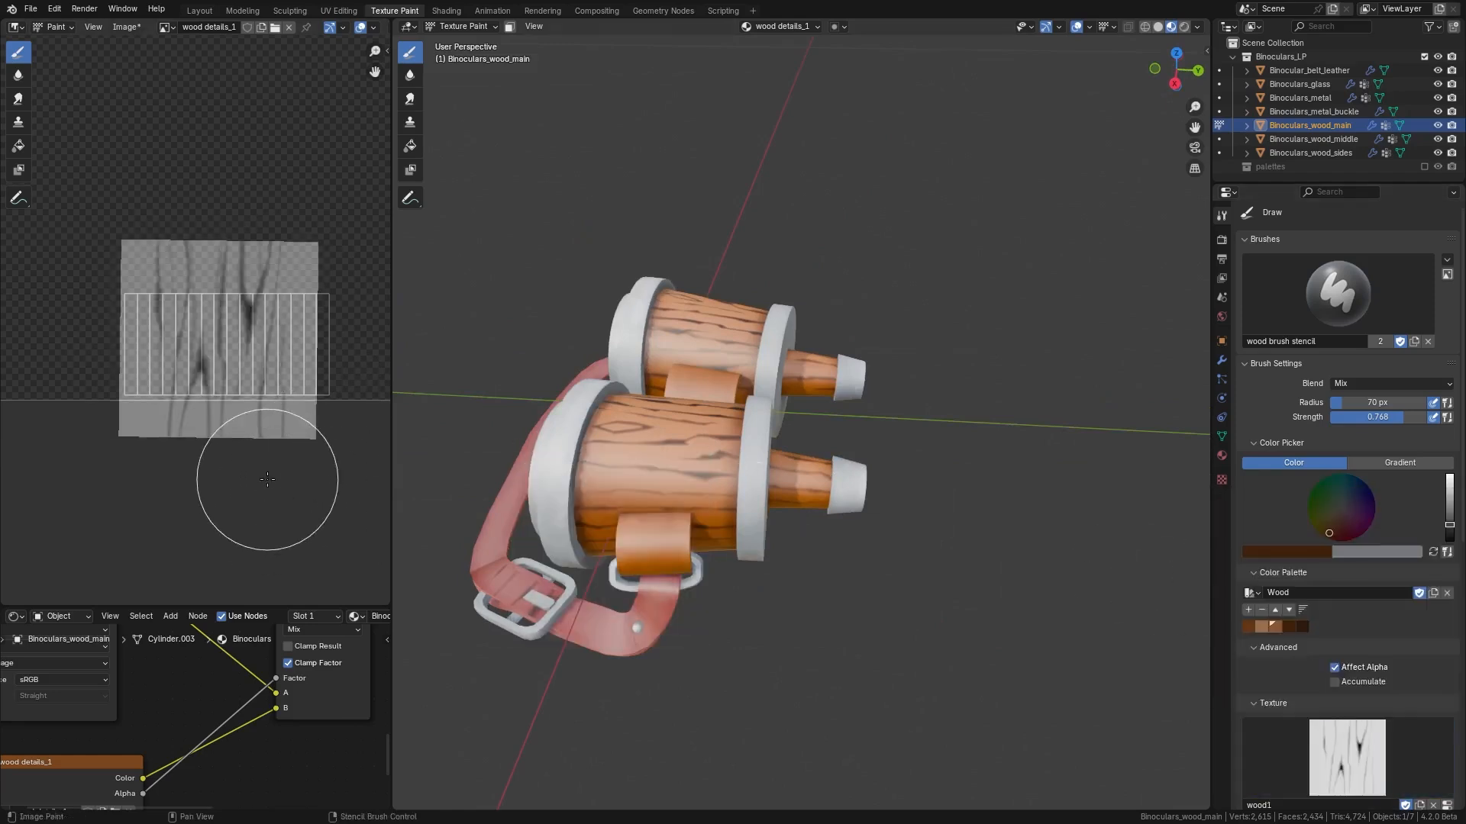
mouse_move(267, 478)
right_down()
mouse_move(318, 465)
mouse_move(290, 461)
right_up()
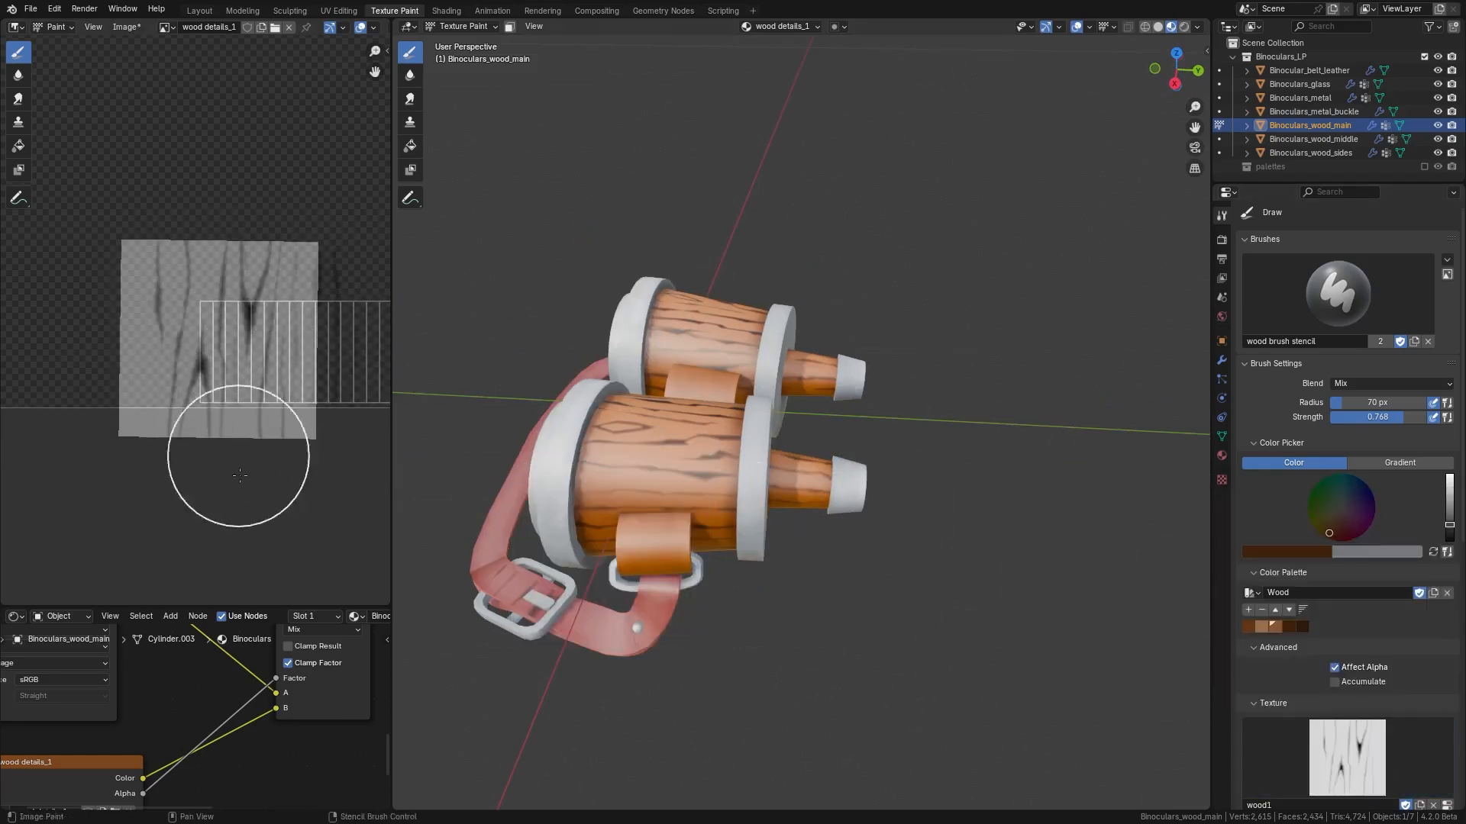
middle_drag(840, 600, 728, 426)
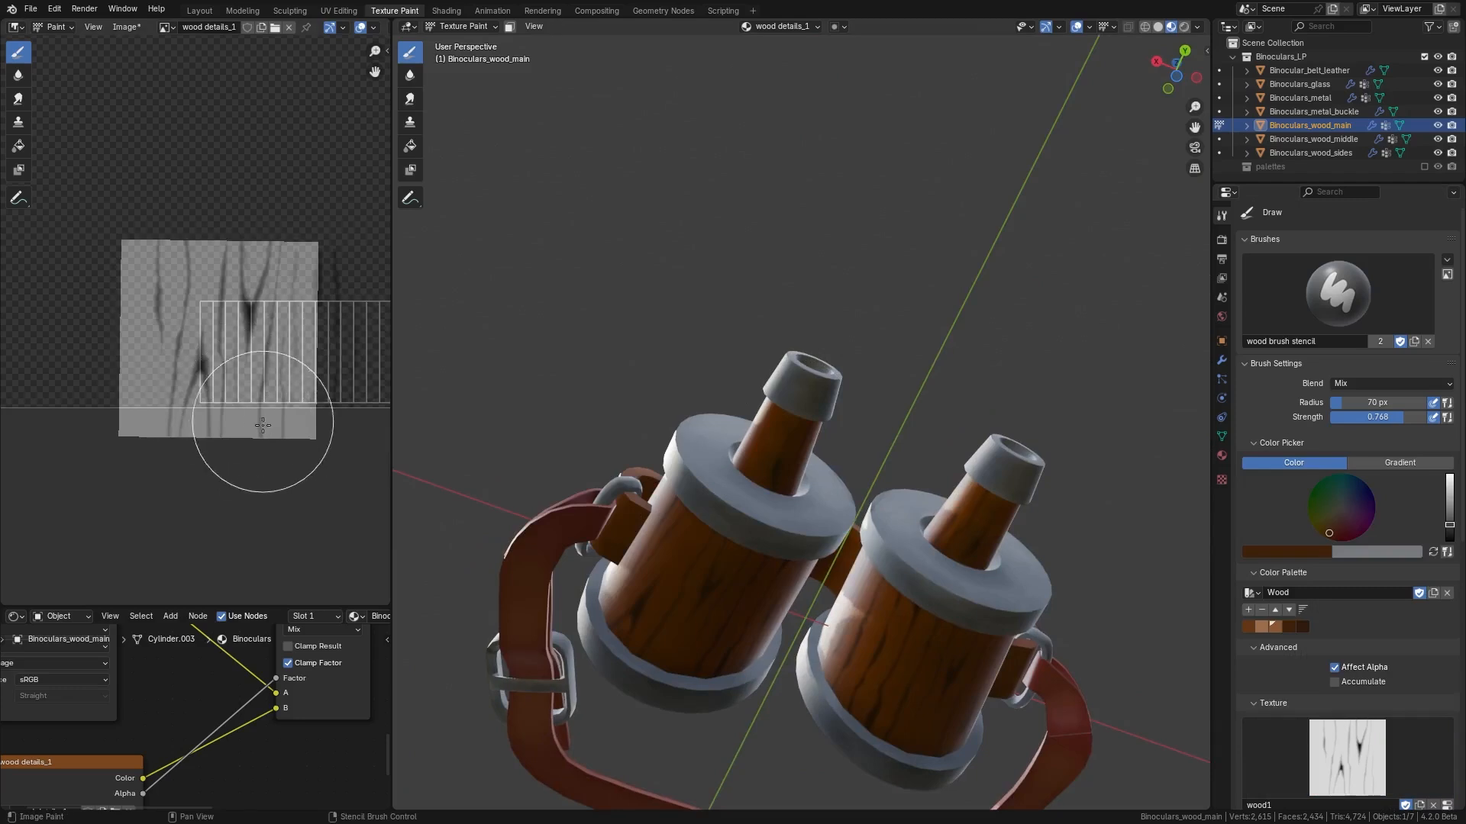
middle_drag(262, 425, 127, 473)
right_drag(202, 392, 190, 493)
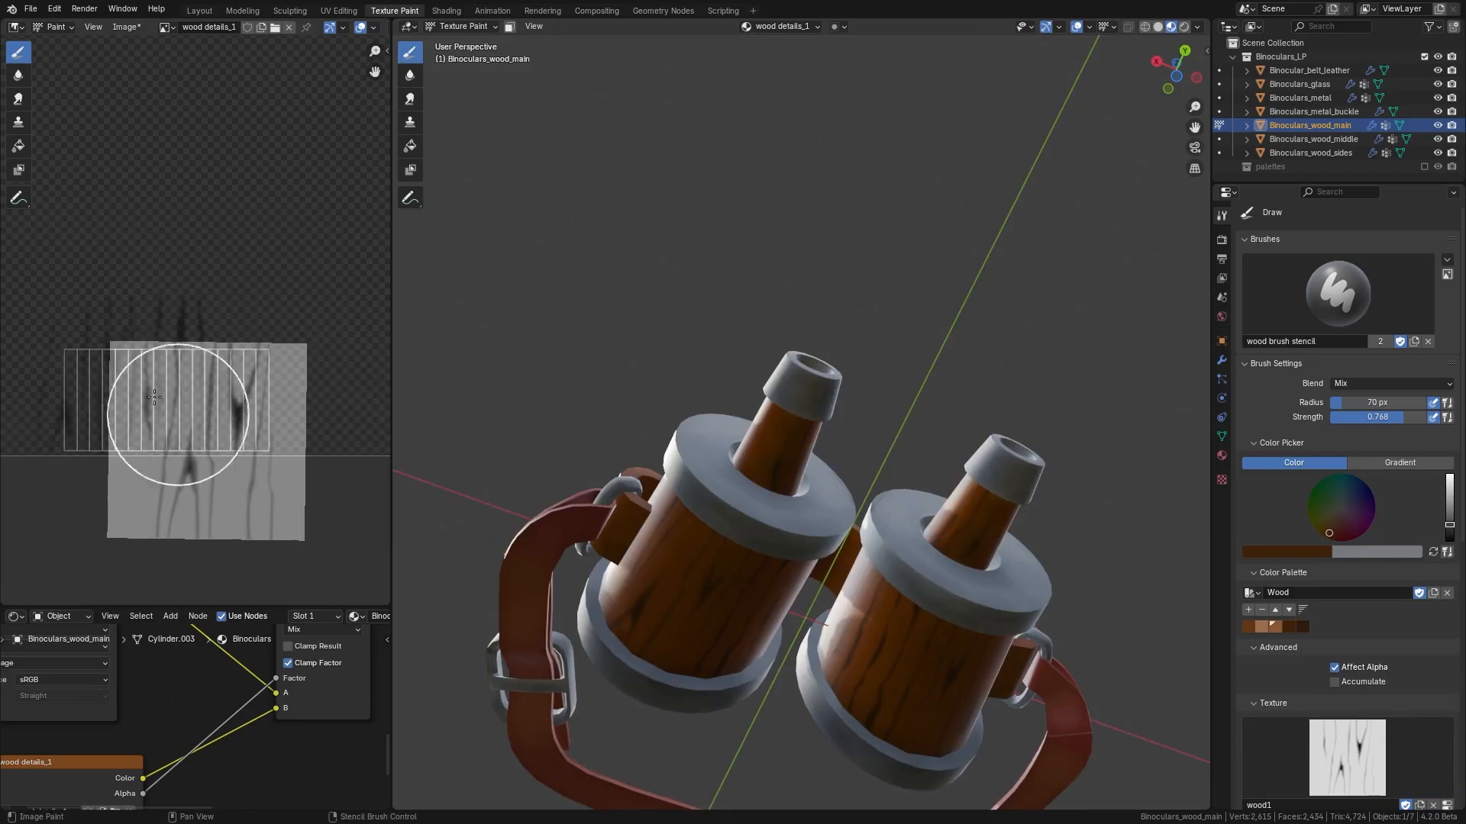
- Make Binoculars_wood_sides the active object for texture painting instead of the barrels
mouse_move(703, 397)
middle_down()
mouse_move(900, 556)
mouse_move(977, 496)
mouse_move(684, 426)
middle_up()
key(ctrl+Tab)
click(822, 552)
key(ctrl+Tab)
click(895, 507)
key(ctrl+Tab)
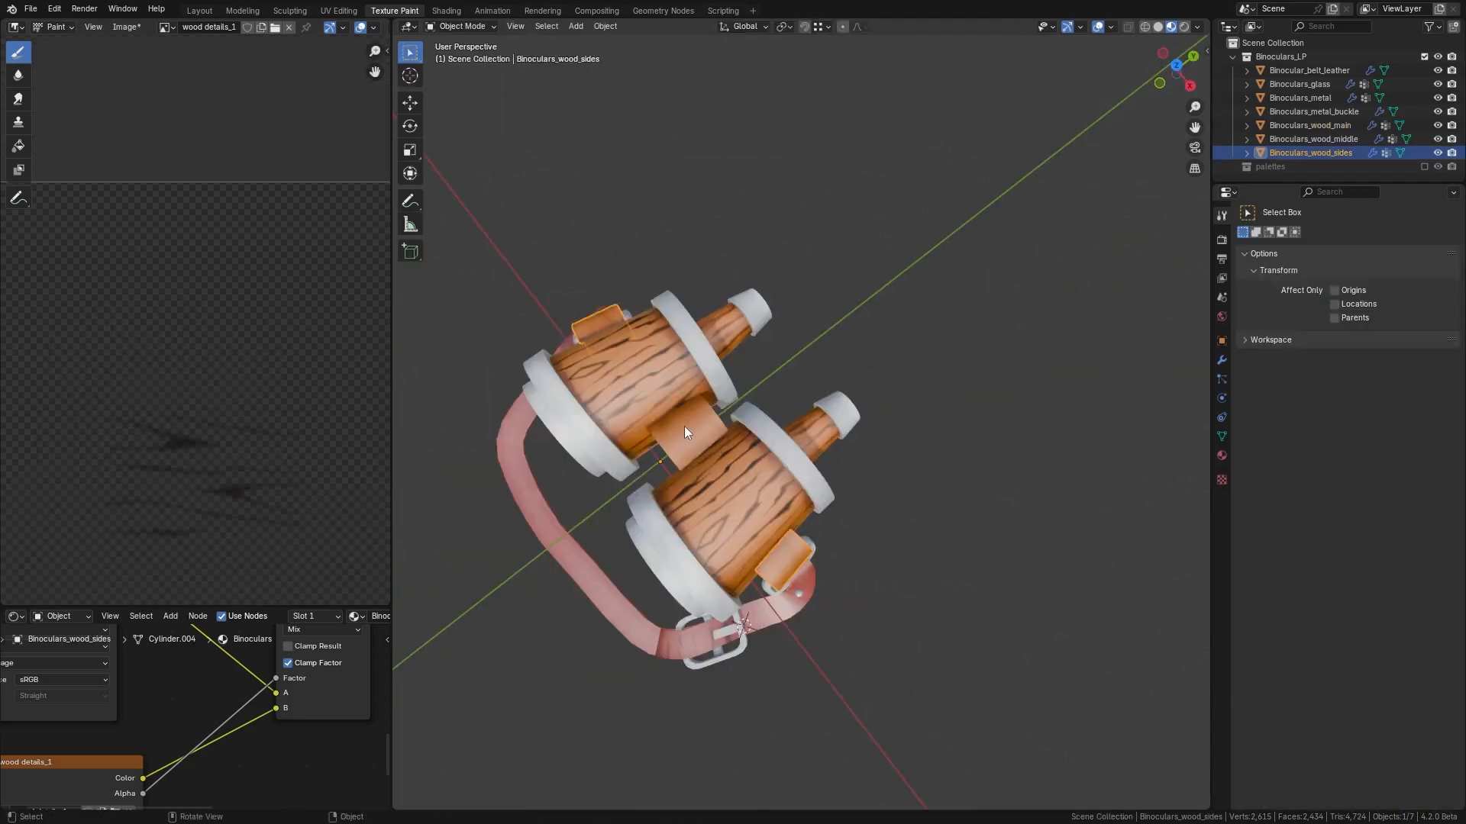
middle_drag(779, 534, 707, 434)
key(ctrl+Tab)
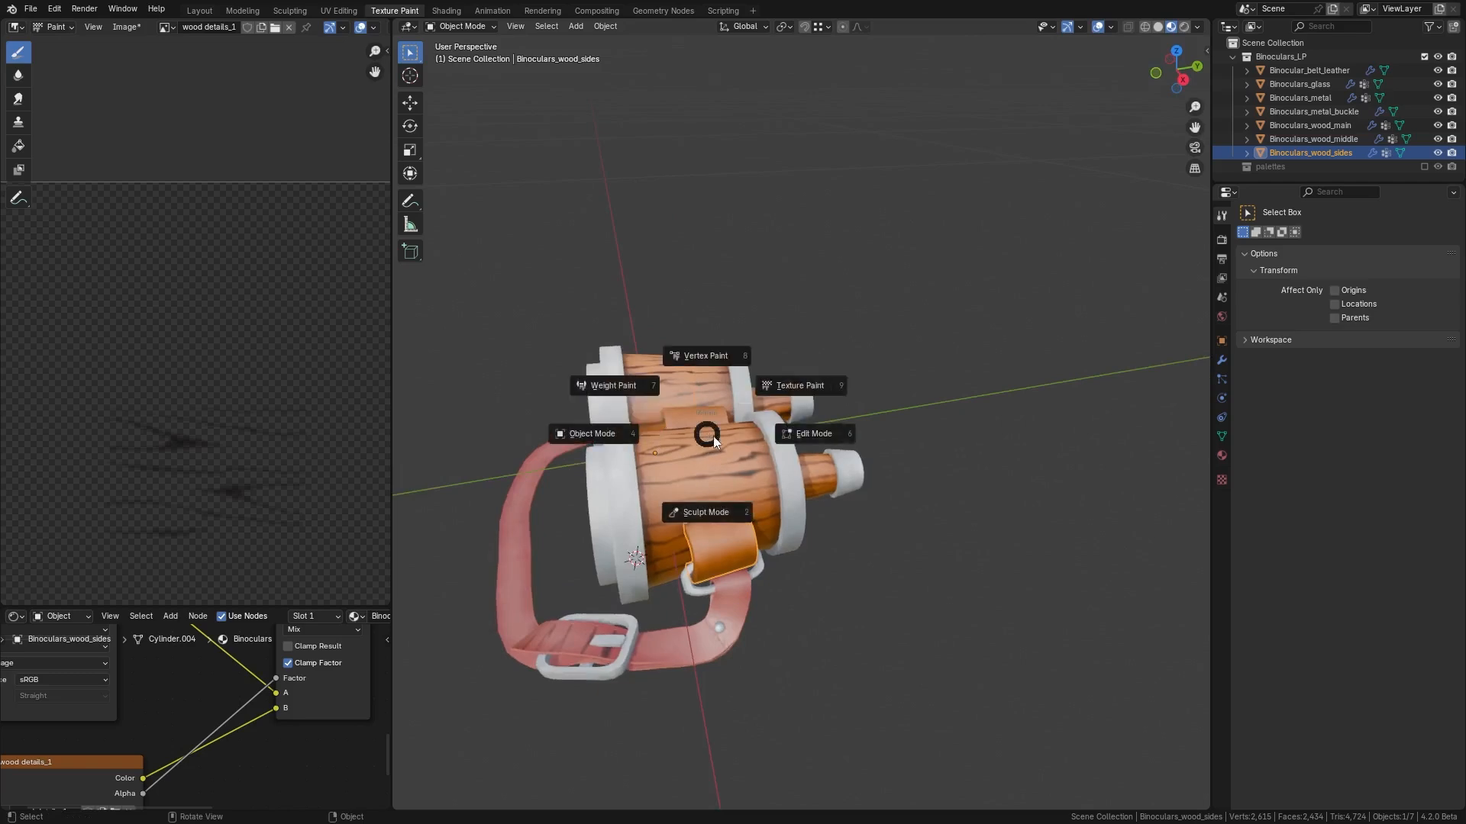
click(798, 385)
- Shrink the wood1 stencil to fit the underside of the side mount and paint its knotted grain there
shift+middle_drag(707, 640, 642, 701)
right_drag(658, 638, 671, 606)
middle_drag(696, 607, 782, 607)
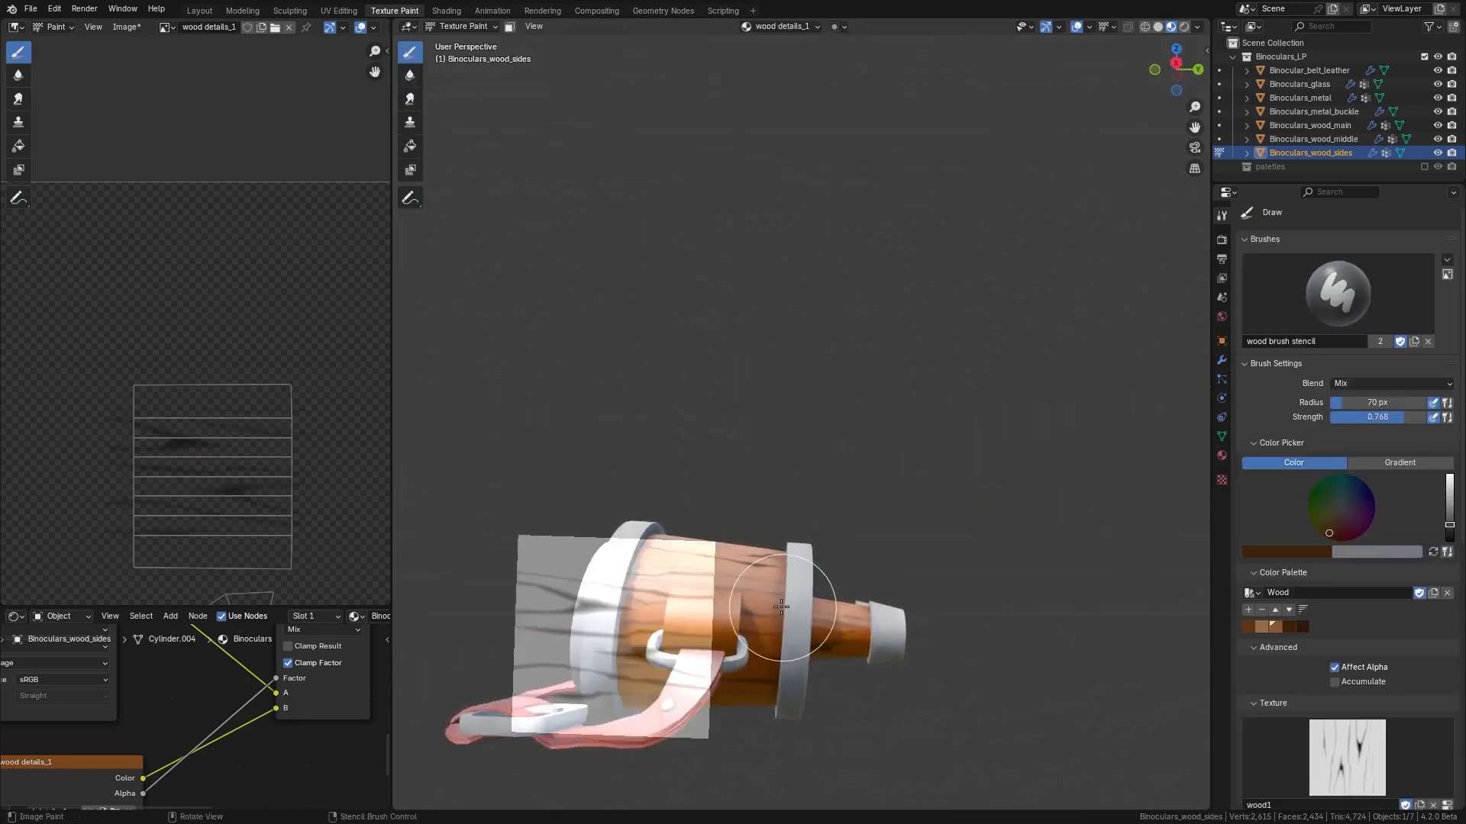
mouse_move(774, 607)
right_down()
mouse_move(817, 601)
mouse_move(832, 618)
mouse_move(702, 628)
right_up()
middle_drag(681, 599, 801, 611)
middle_drag(802, 610, 761, 620)
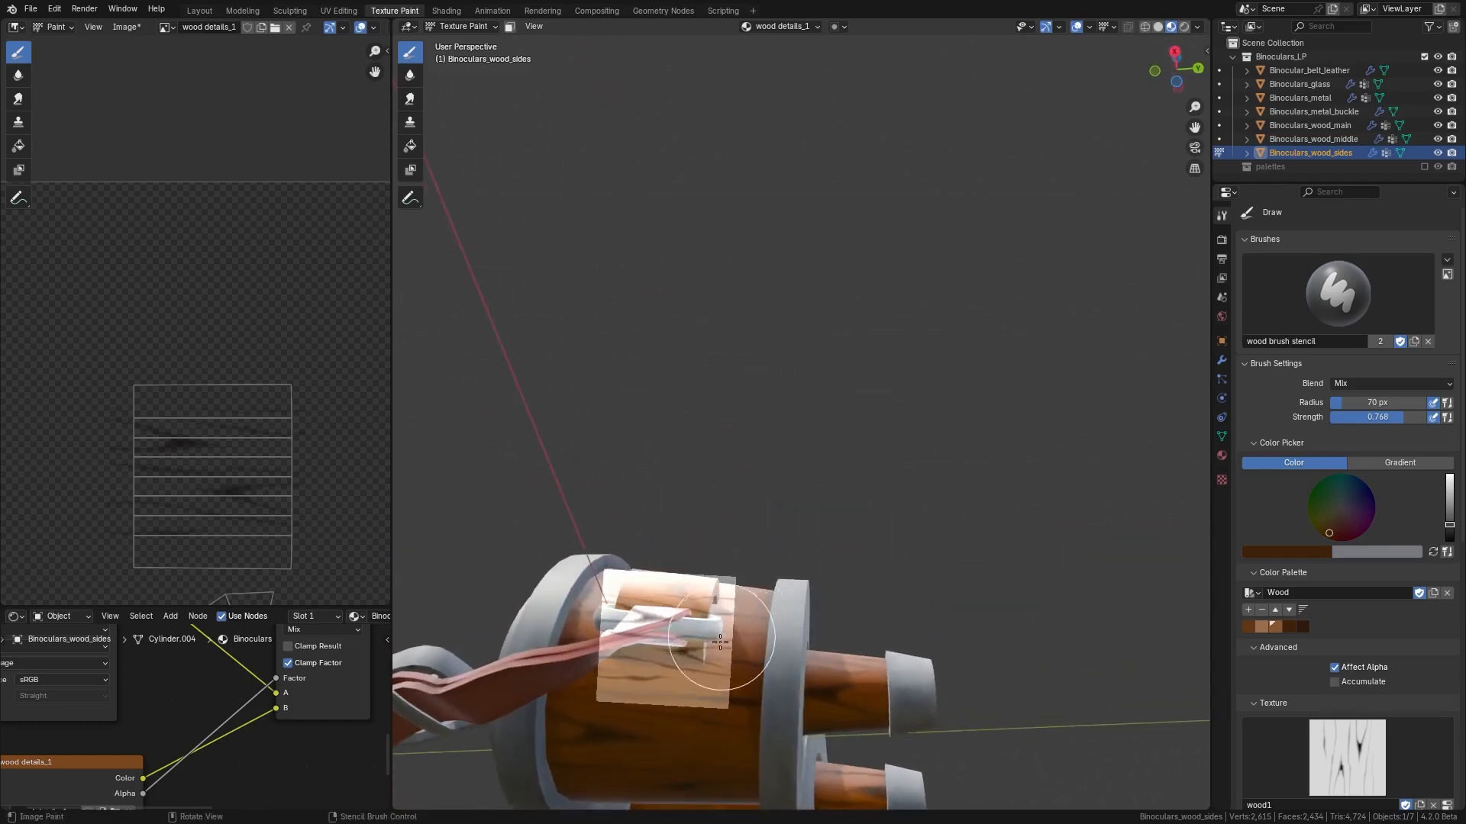
scroll(662, 669, down, 5)
middle_drag(662, 669, 661, 627)
scroll(799, 611, up, 2)
- Switch the stencil texture to wood 3, square it up and place it over the side mount's outer face
click(1302, 750)
click(1038, 584)
middle_drag(878, 573, 557, 612)
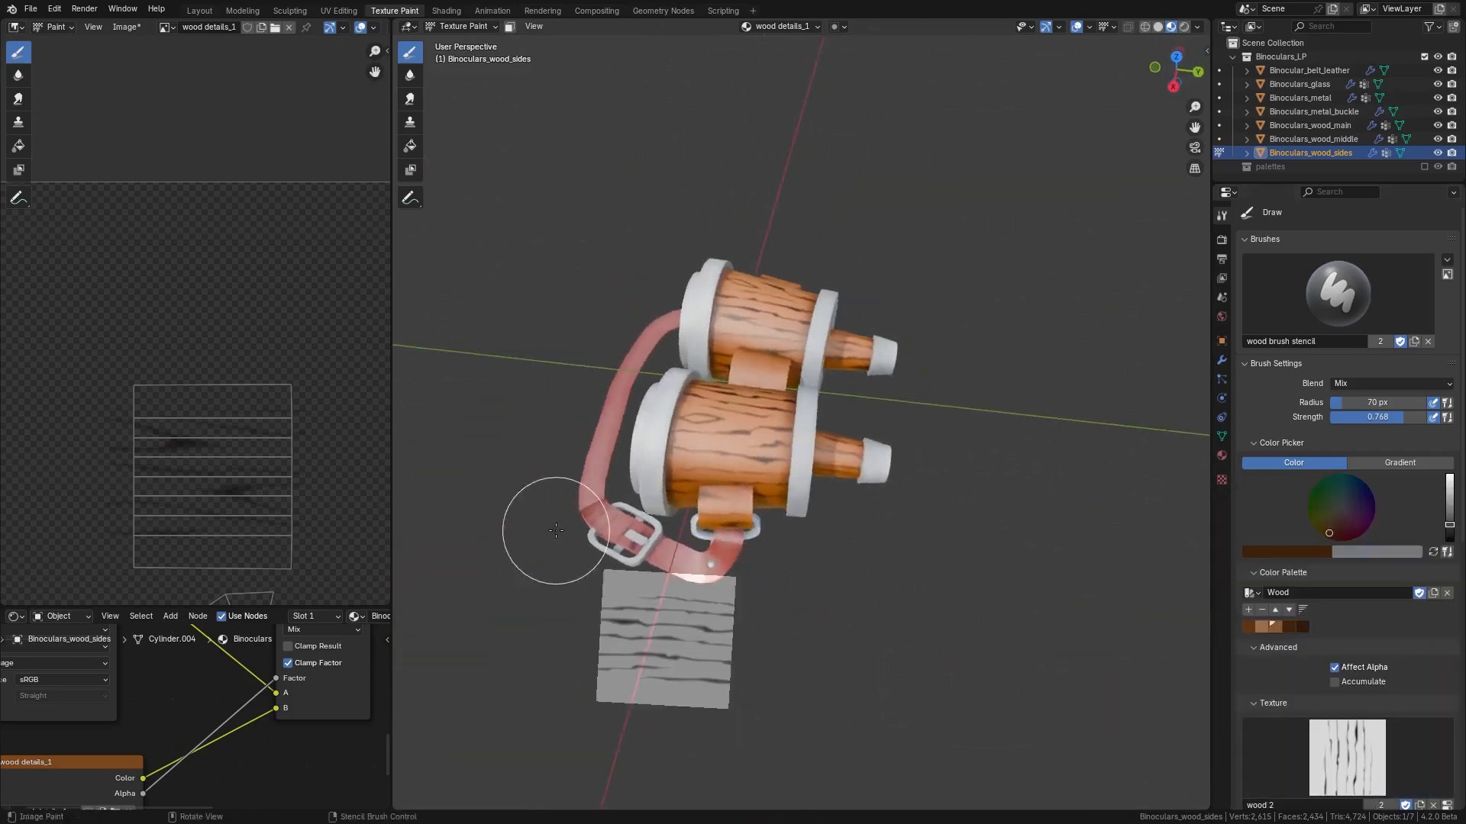
click(1347, 756)
click(1093, 584)
scroll(878, 577, up, 2)
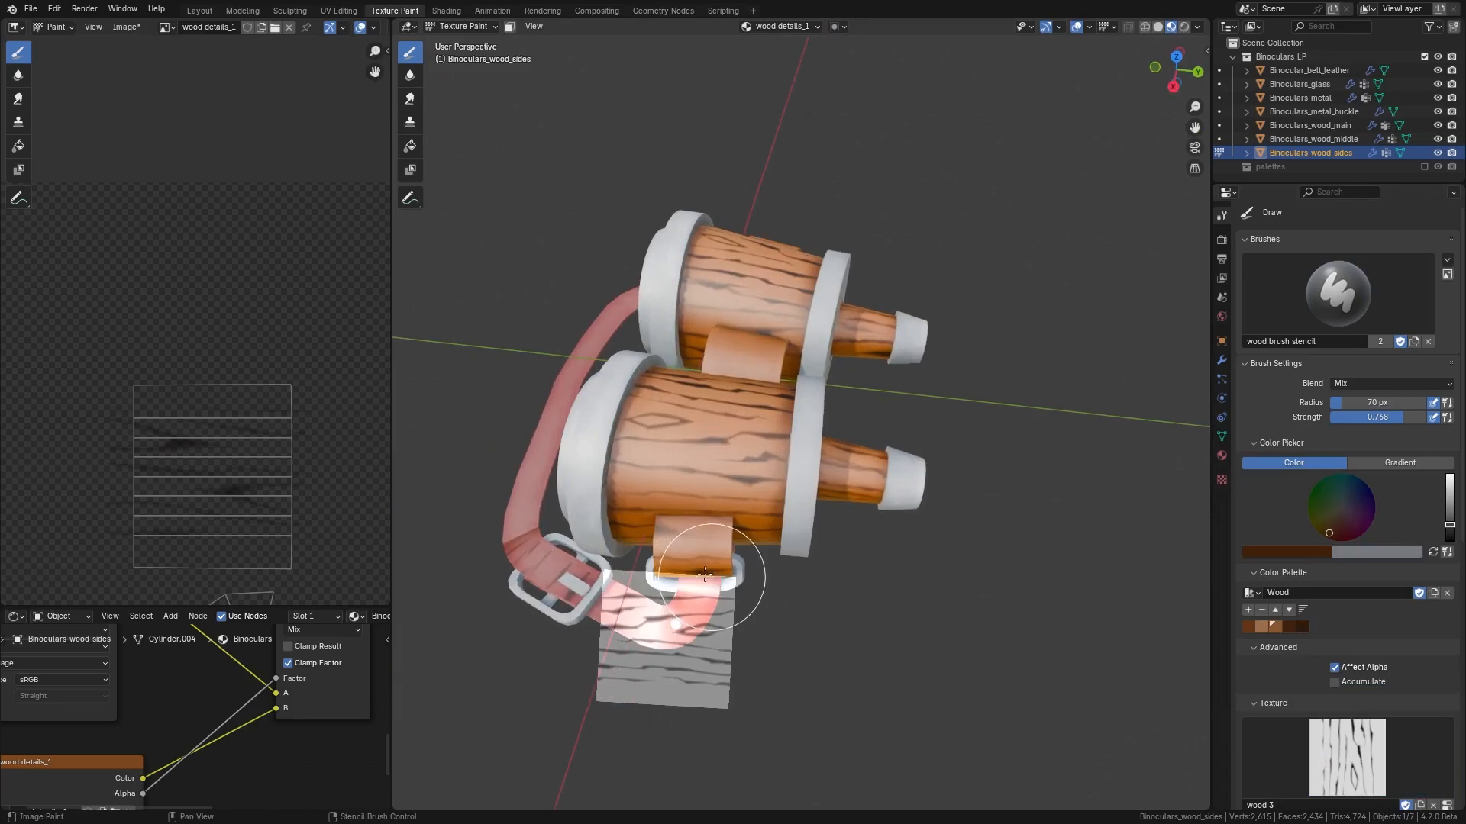
ctrl+right_drag(704, 574, 464, 338)
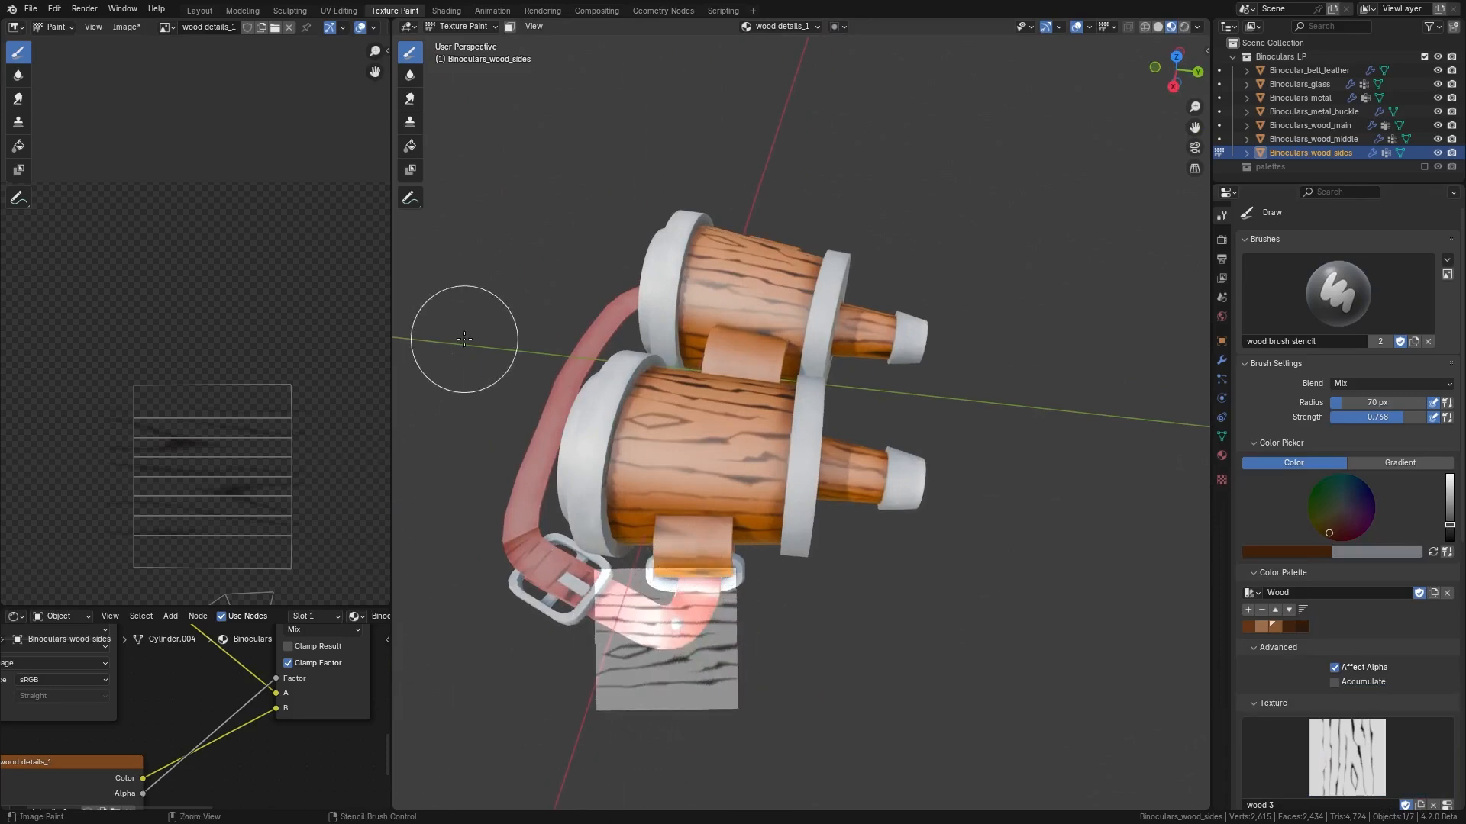
right_drag(720, 620, 810, 516)
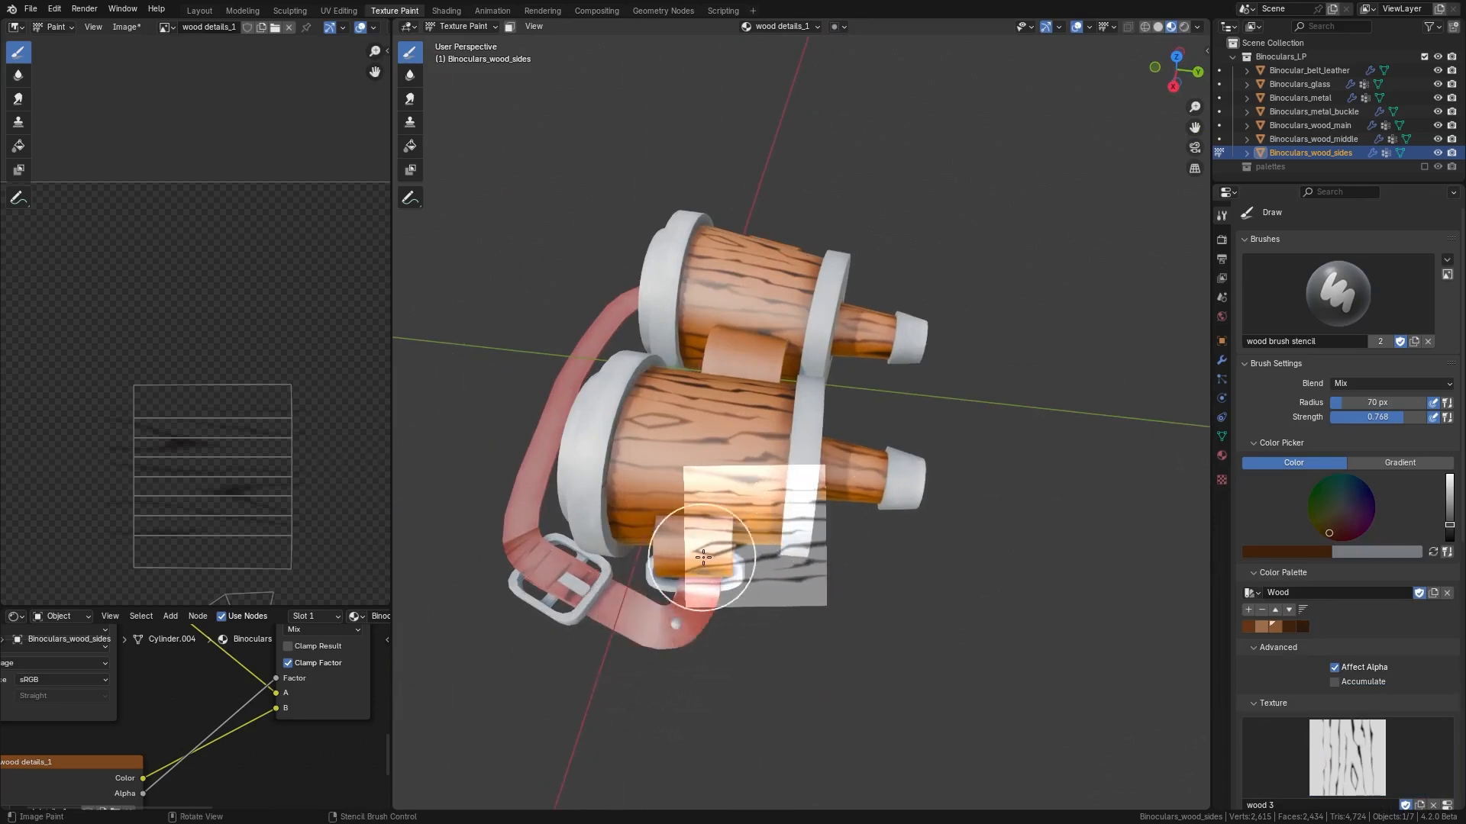
- Fit the stencil to the side mount, set the brush radius to 39 px and paint wood 3 grain over its outer face
middle_drag(705, 577, 945, 681)
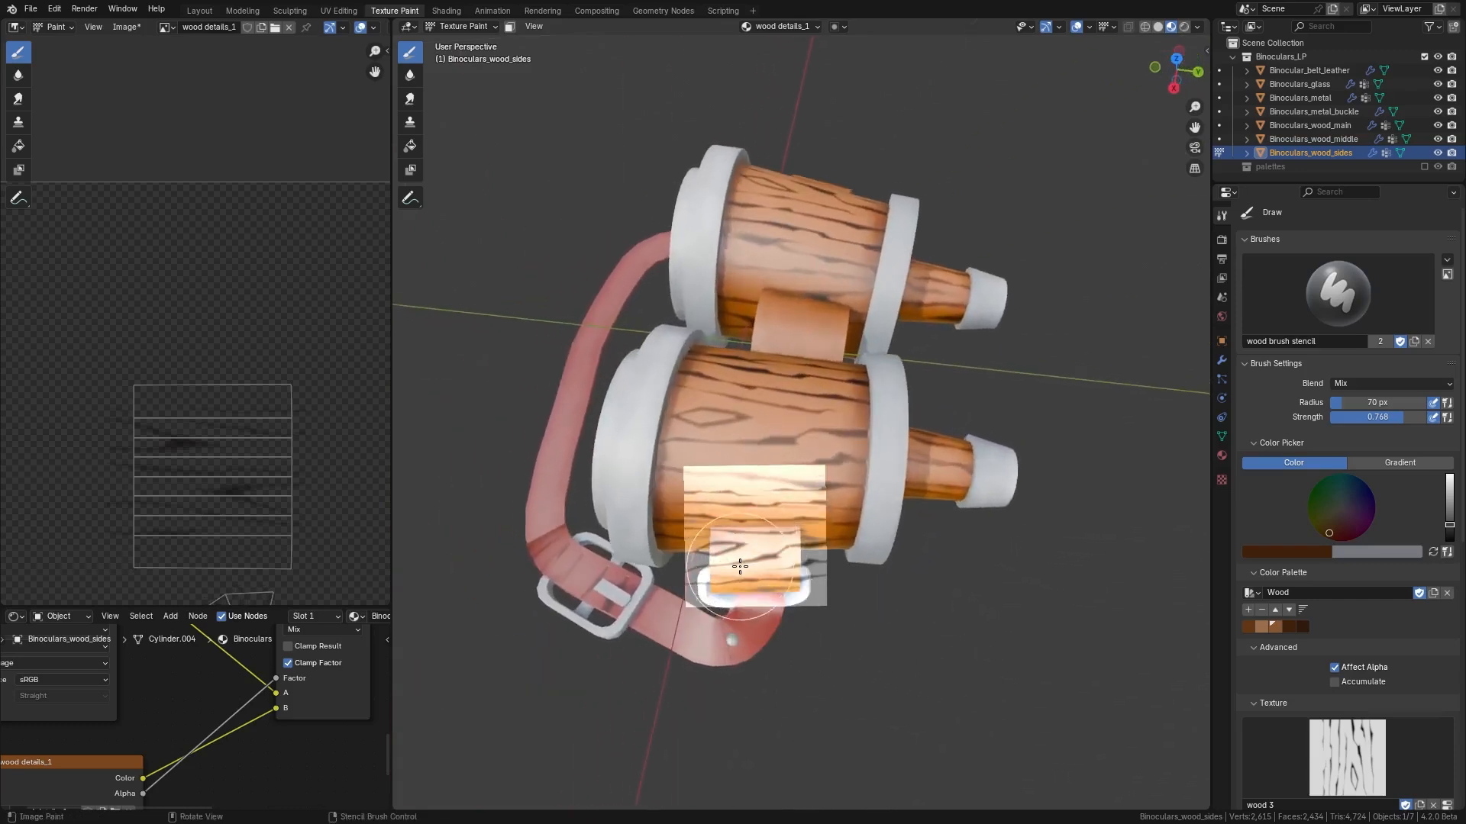
ctrl+right_drag(780, 536, 781, 536)
shift+right_drag(781, 536, 783, 534)
key(f)
click(764, 523)
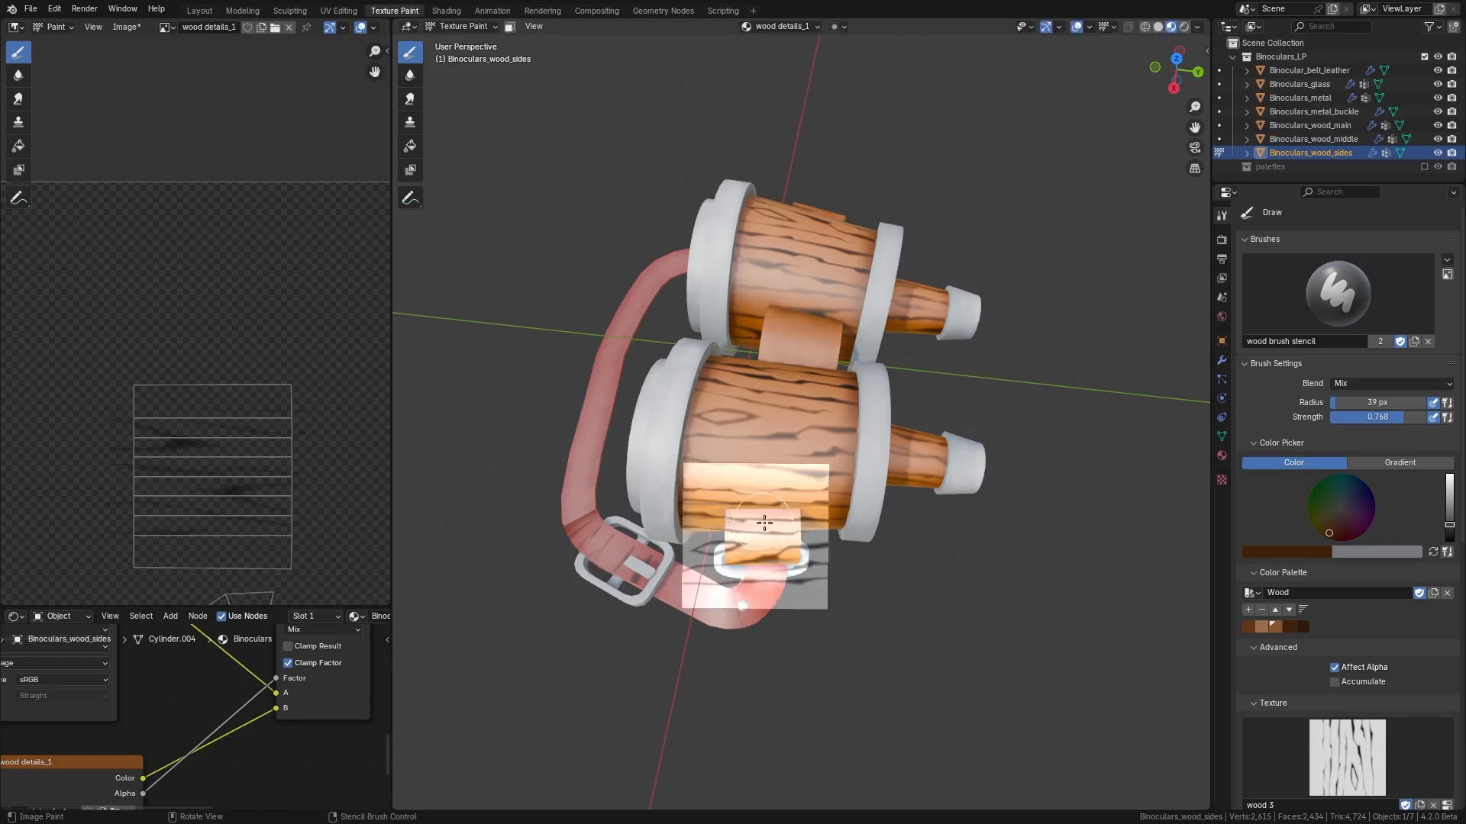
middle_drag(811, 526, 959, 586)
- Switch texture painting to Binoculars_wood_middle, the connector between the barrels
mouse_move(792, 735)
shift+middle_down()
mouse_move(884, 749)
mouse_move(943, 733)
shift+middle_up()
shift+middle_drag(943, 733, 852, 625)
key(ctrl+Tab)
click(685, 547)
key(ctrl+Tab)
click(753, 500)
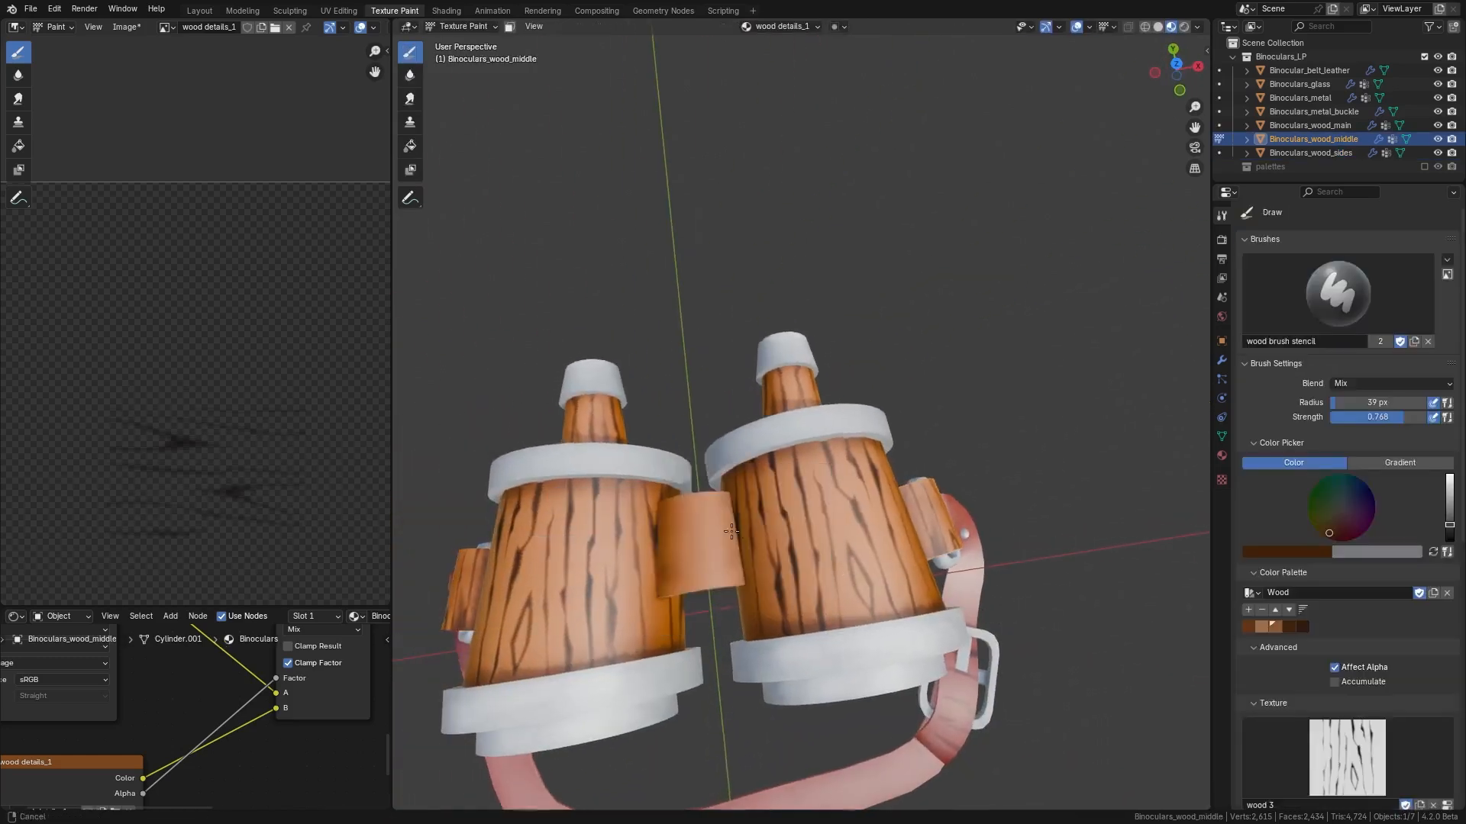
- Switch the stencil texture to wood1, turn its grain vertical and paint the middle connector's upper face
mouse_move(795, 537)
shift+middle_down()
mouse_move(909, 520)
mouse_move(775, 540)
shift+middle_up()
middle_drag(752, 546, 762, 561)
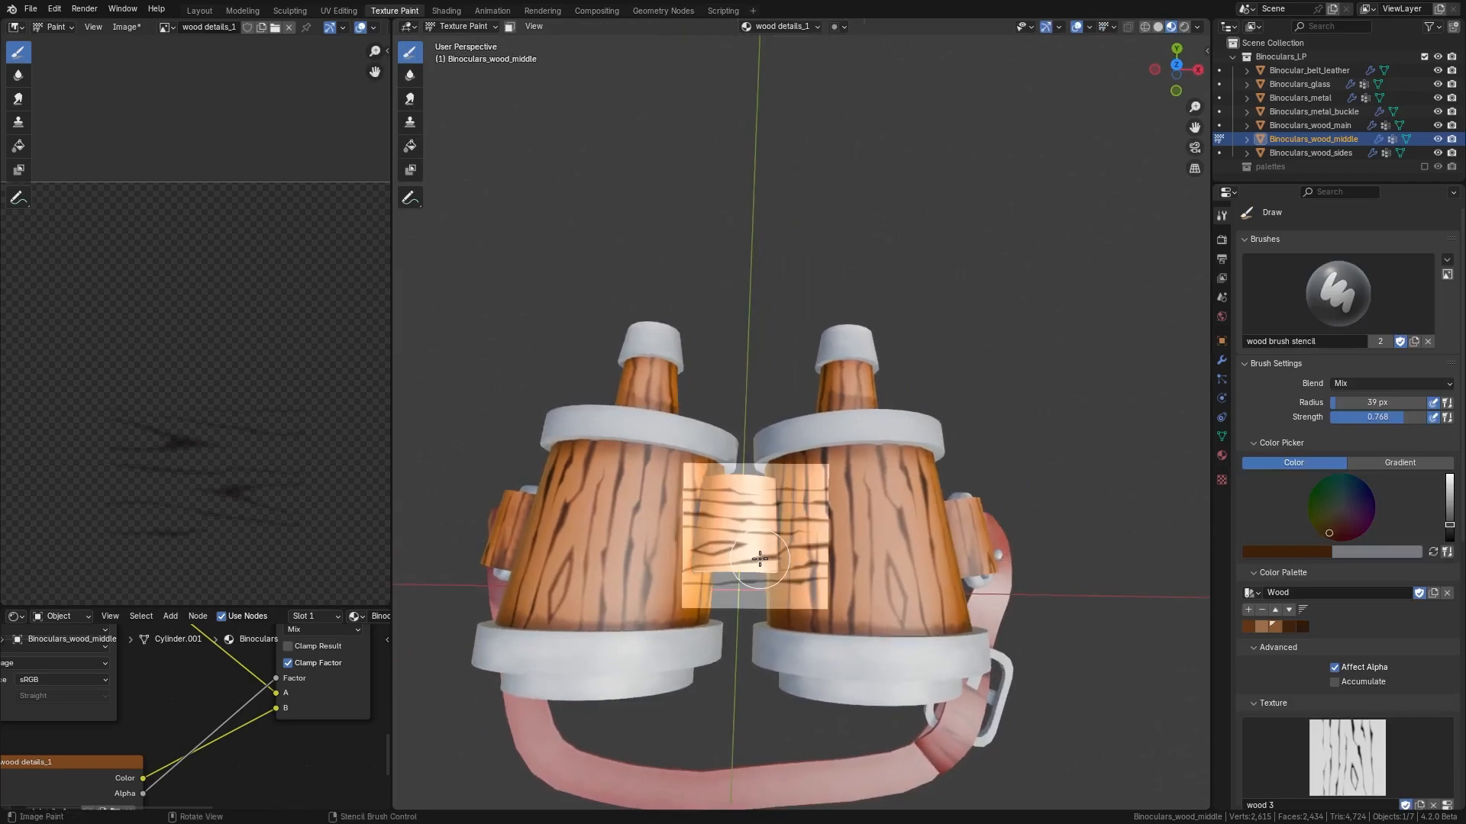
click(1345, 768)
click(1143, 589)
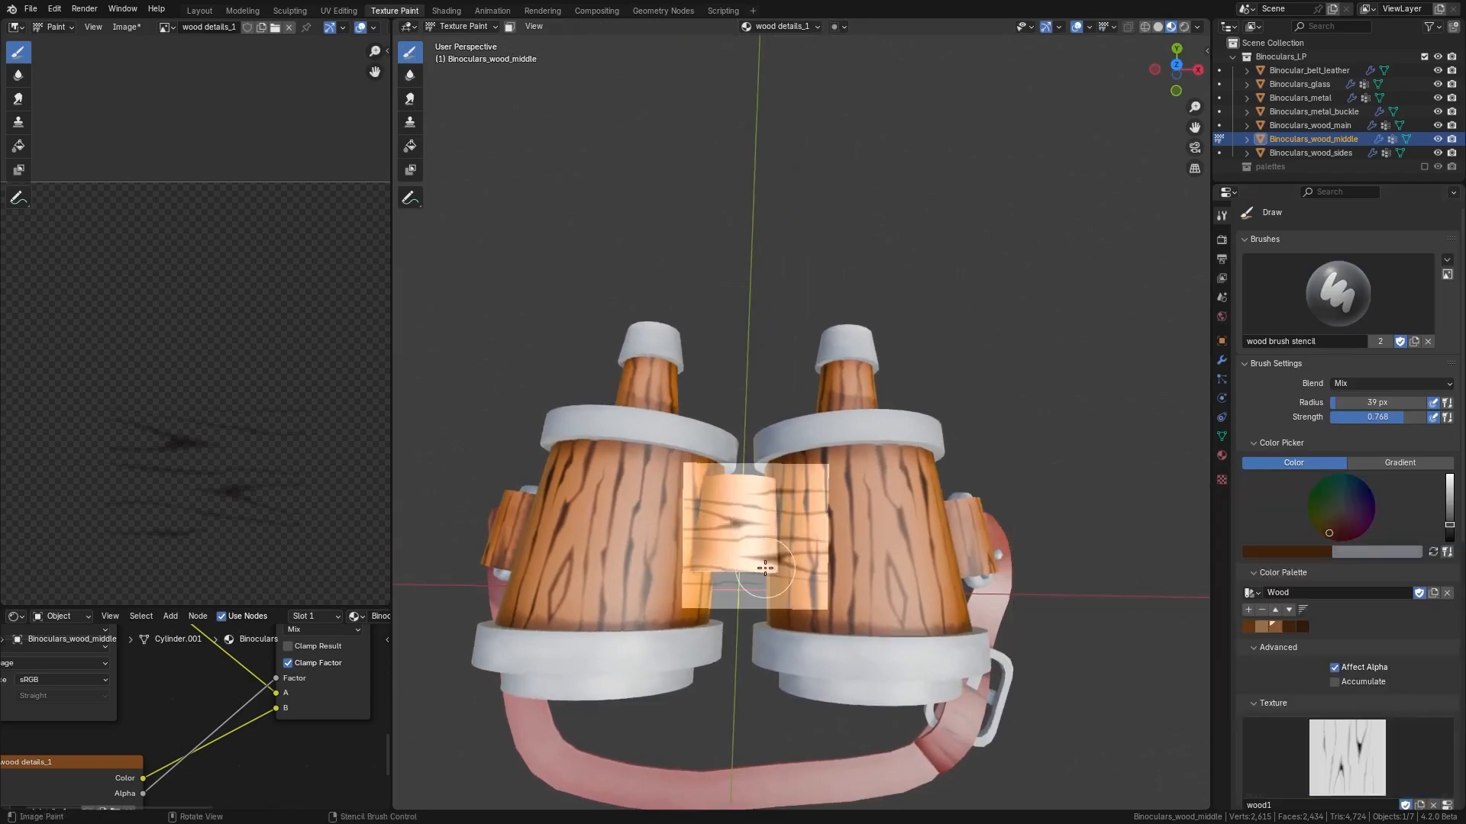
shift+right_drag(755, 543, 894, 575)
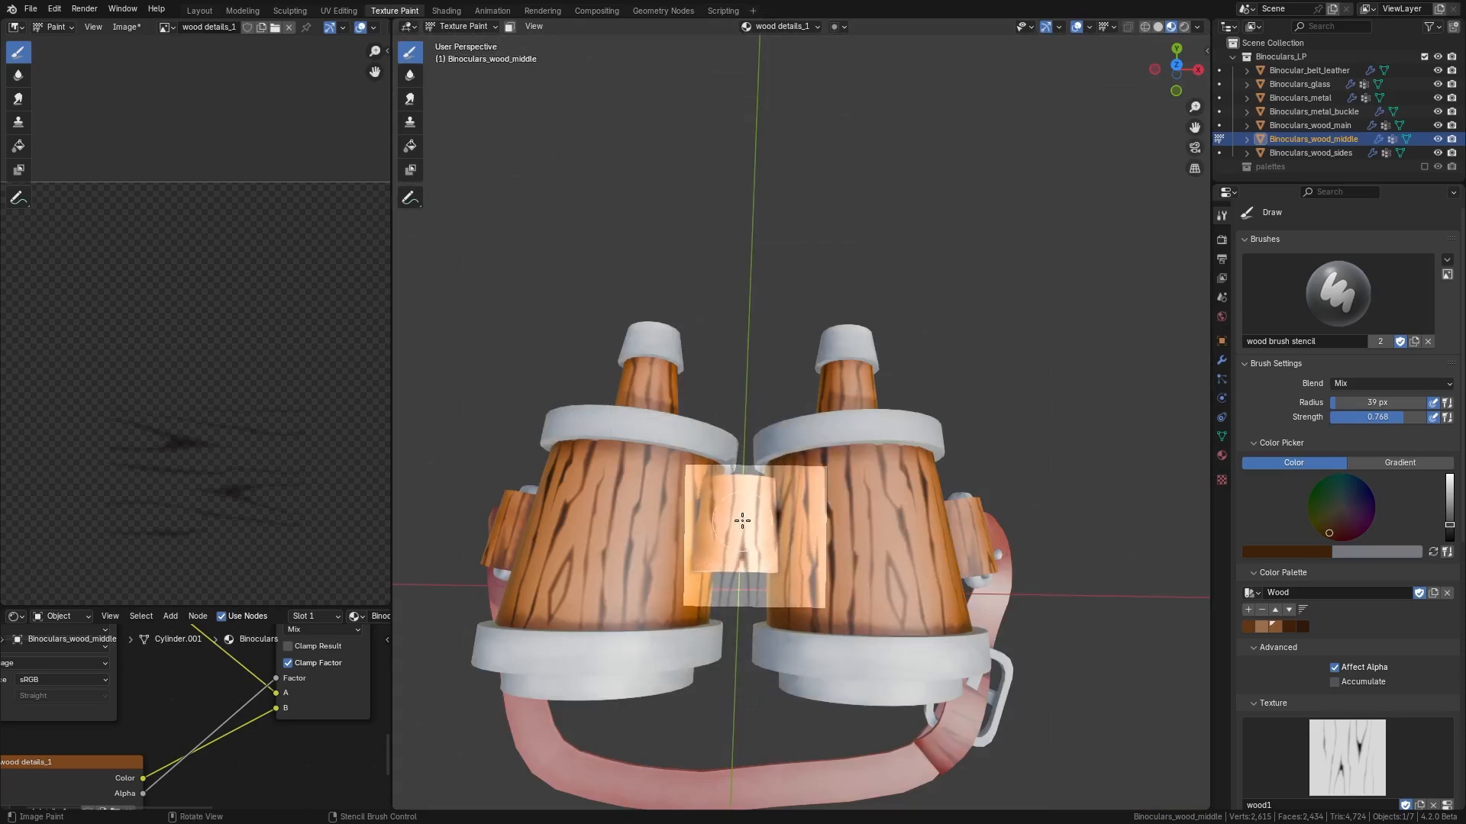
- Rotate the wood1 stencil to vary the knots and paint grain on the middle connector's underside
middle_drag(742, 521, 784, 443)
middle_drag(786, 477, 793, 513)
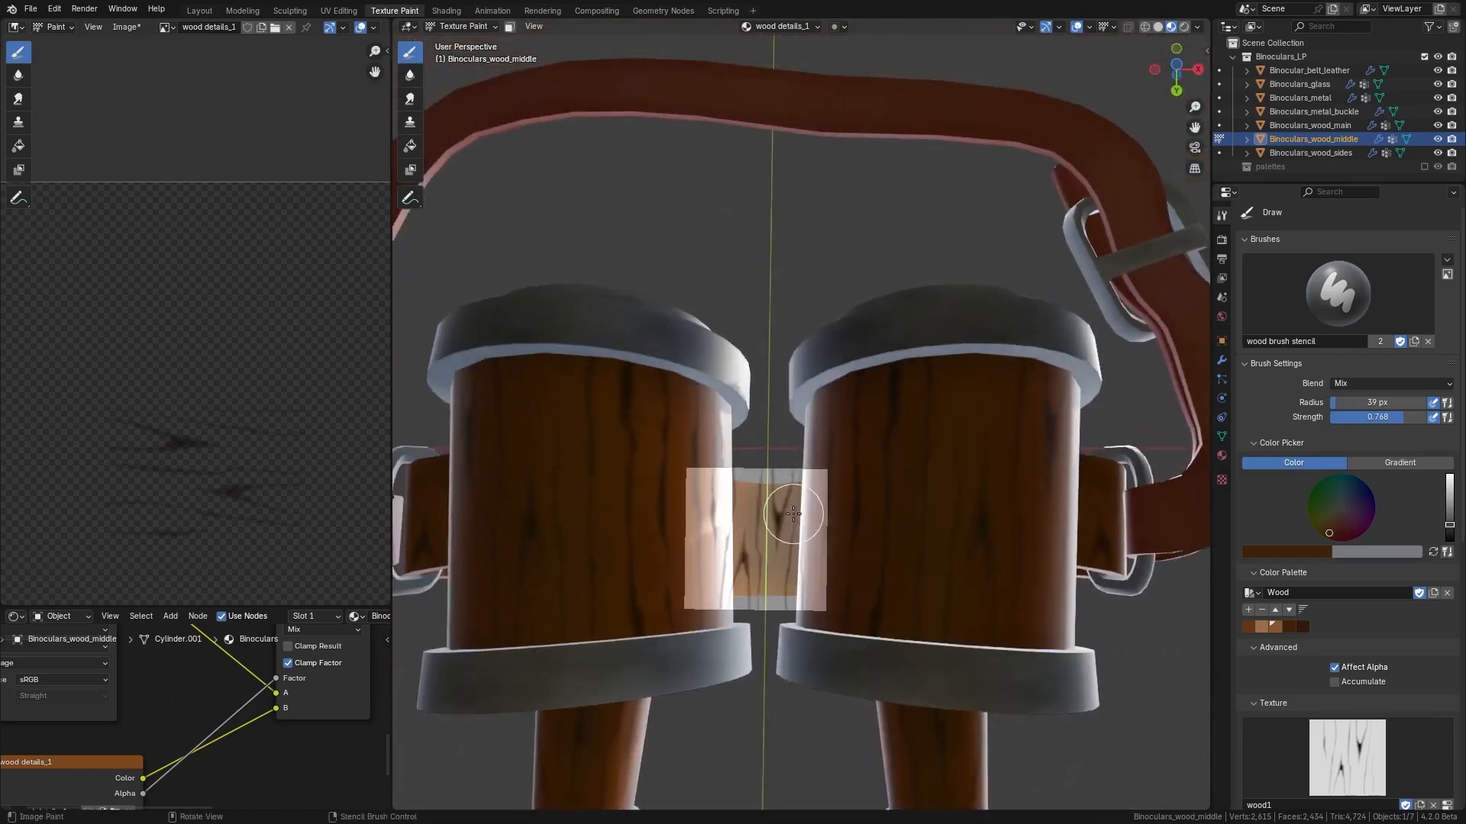
ctrl+right_drag(805, 511, 578, 566)
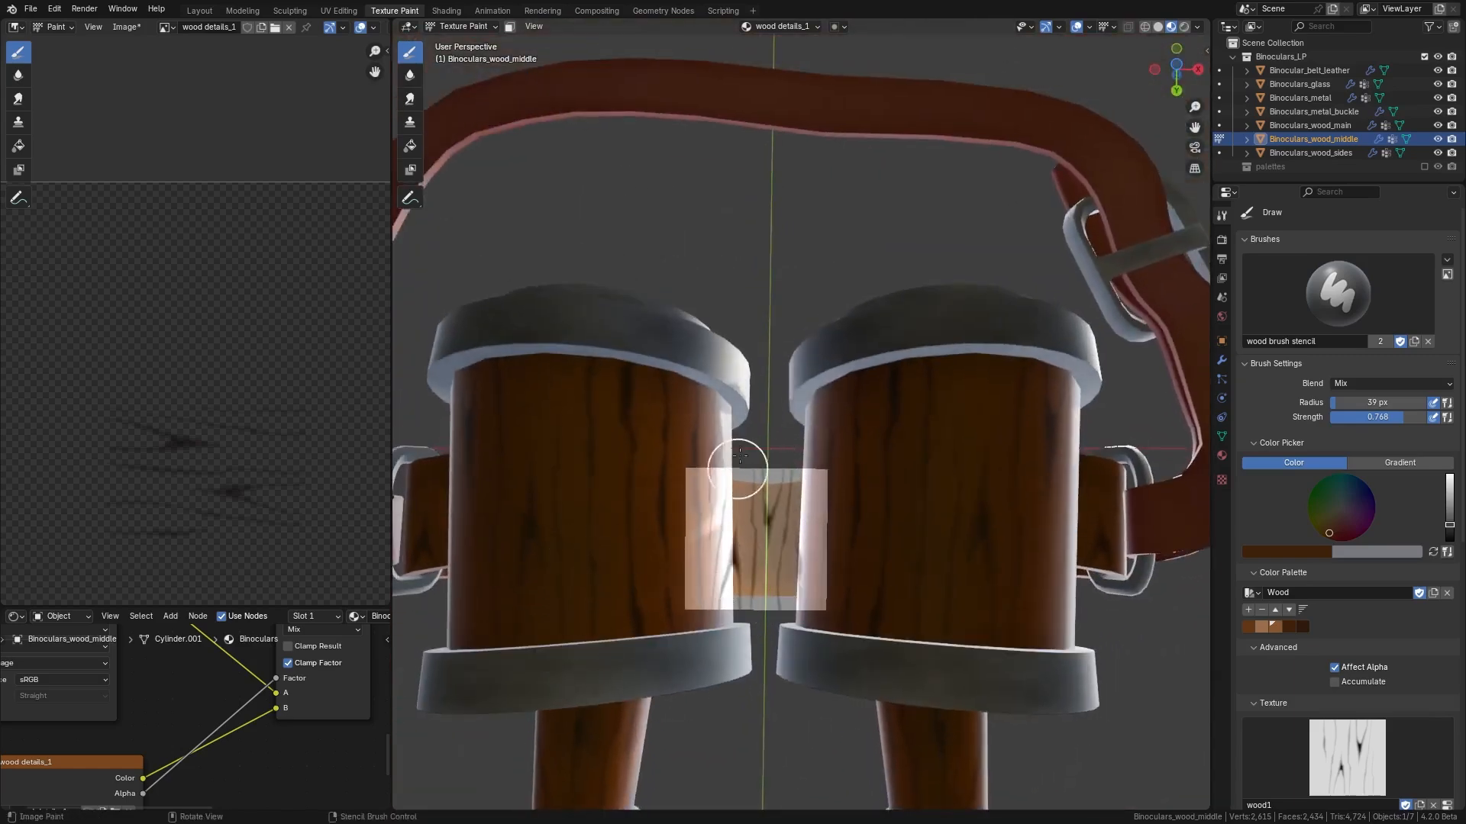
middle_drag(786, 384, 757, 542)
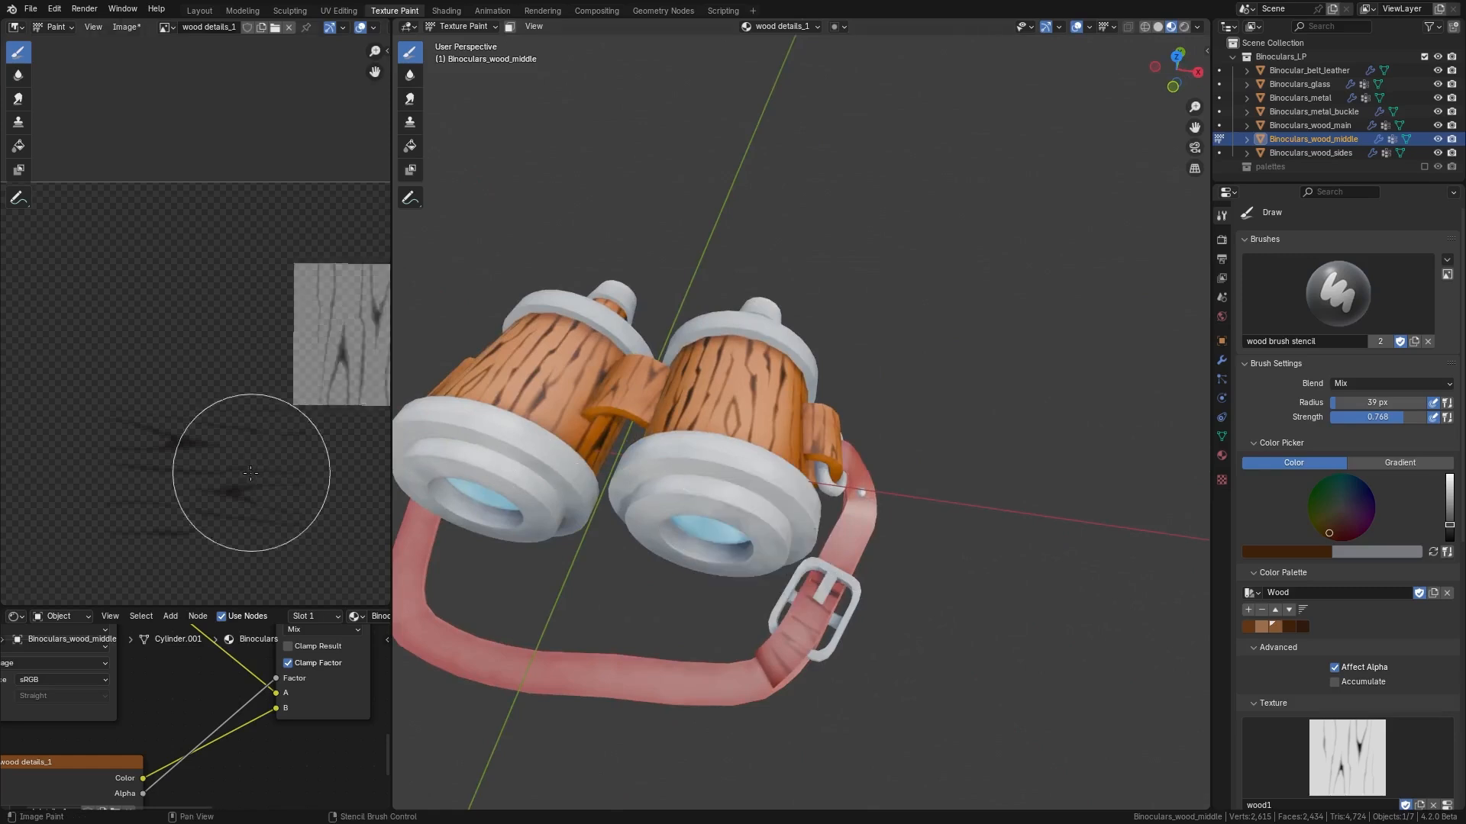
- Change the stencil texture to wood 2 and return texture painting to Binoculars_wood_sides
scroll(251, 451, down, 8)
middle_drag(180, 485, 145, 495)
middle_drag(722, 473, 716, 416)
middle_drag(716, 416, 716, 374)
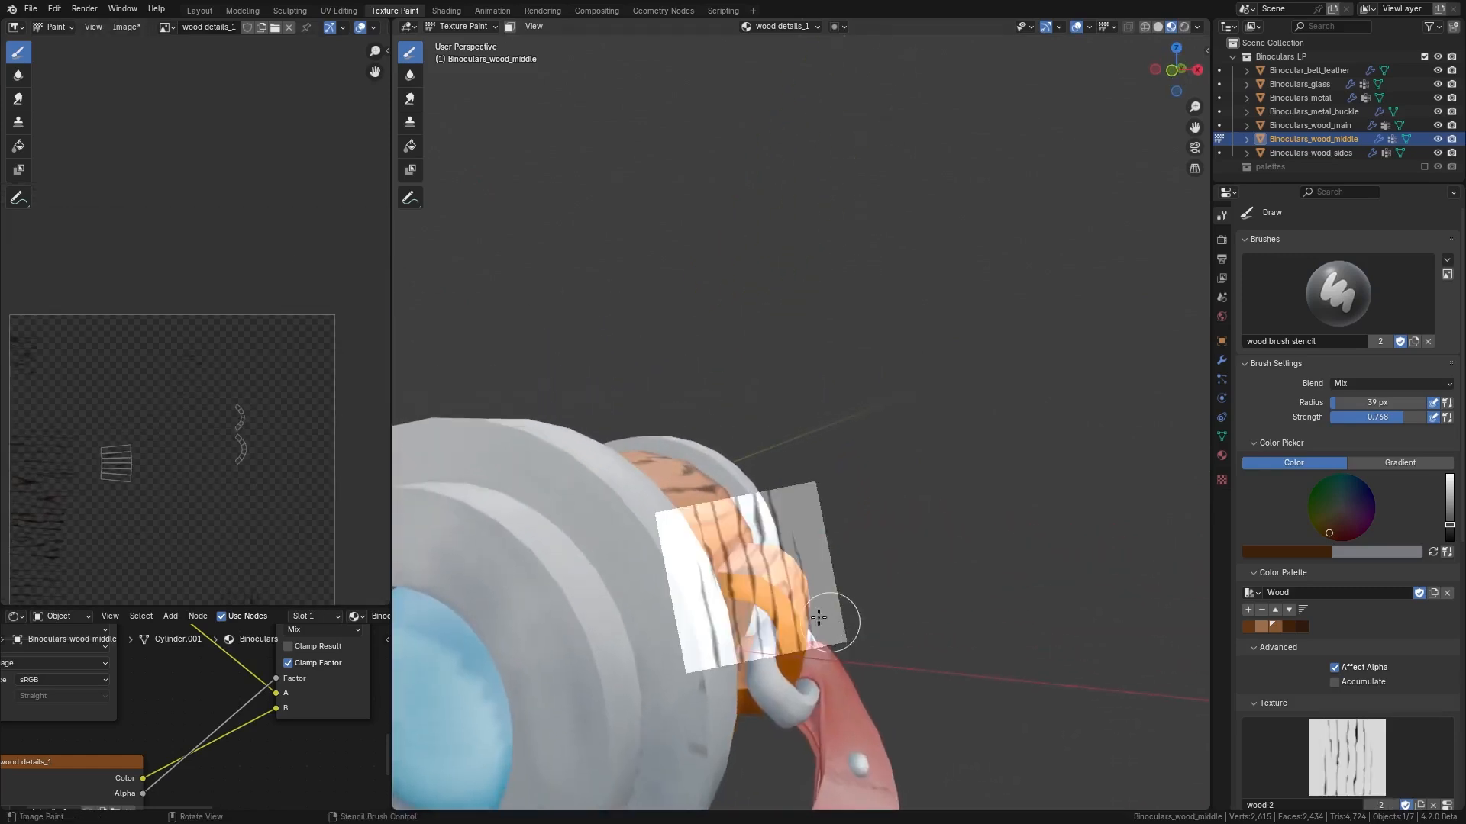
key(ctrl+Tab)
click(794, 610)
click(782, 585)
key(ctrl+Tab)
click(847, 545)
- Rotate and reposition the wood 2 stencil along the side mount's curved front edge and paint grain following the curve
middle_drag(828, 604, 822, 582)
ctrl+right_drag(822, 581, 809, 662)
mouse_move(761, 607)
ctrl+right_down()
mouse_move(774, 602)
mouse_move(747, 594)
ctrl+right_up()
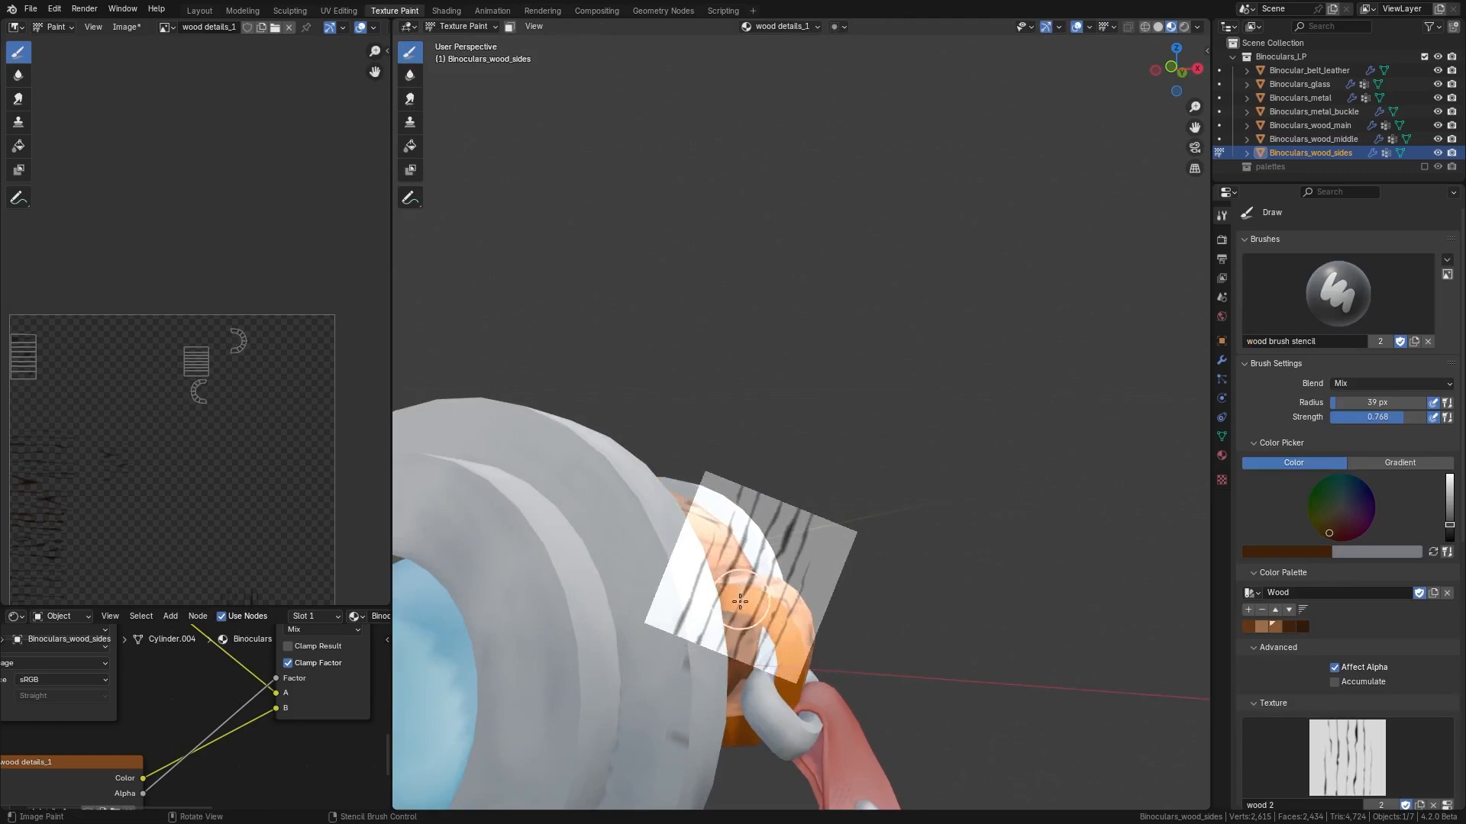
middle_drag(806, 633, 782, 479)
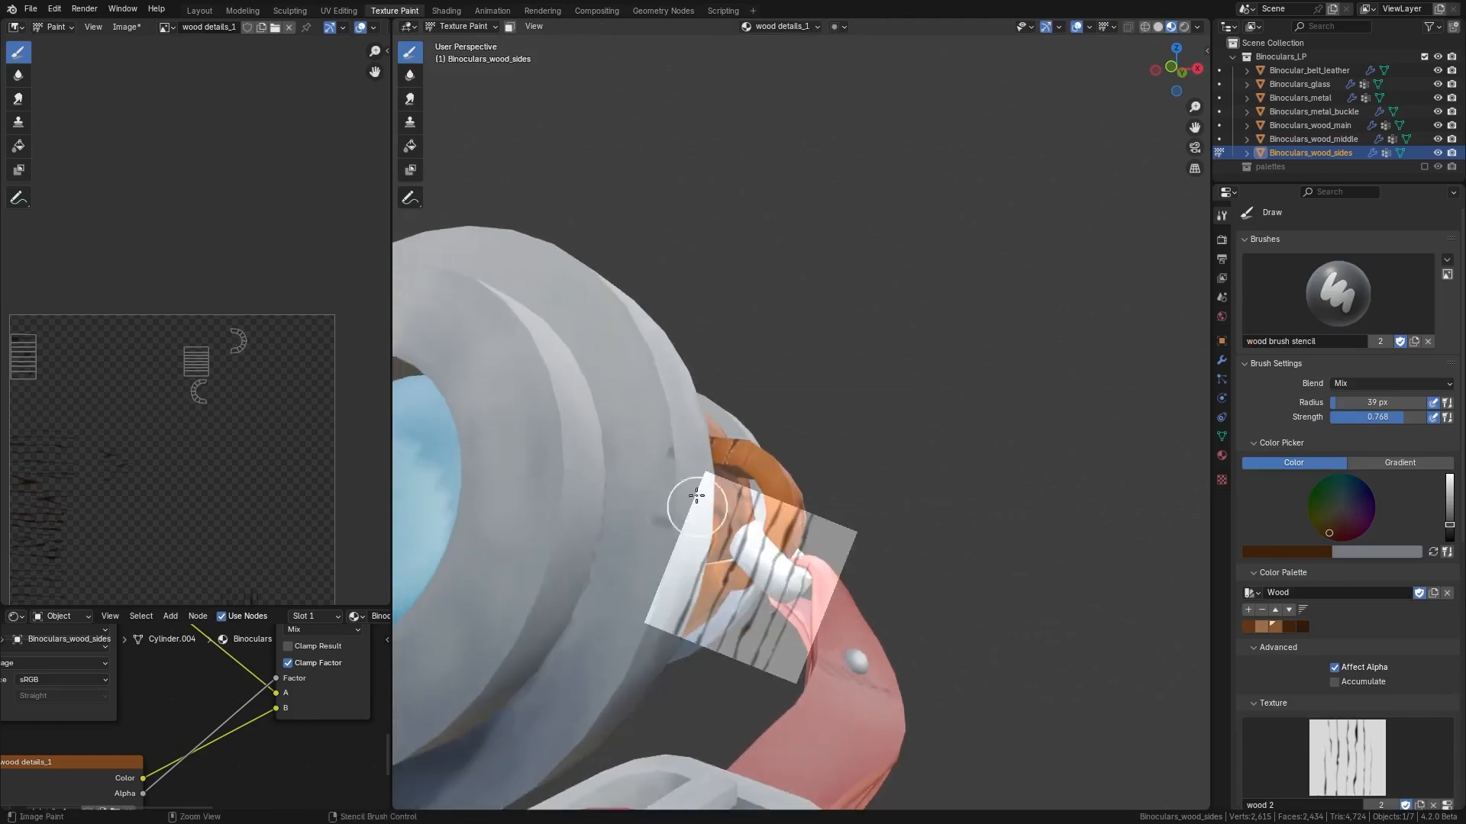
ctrl+right_drag(696, 497, 831, 549)
middle_drag(831, 550, 842, 569)
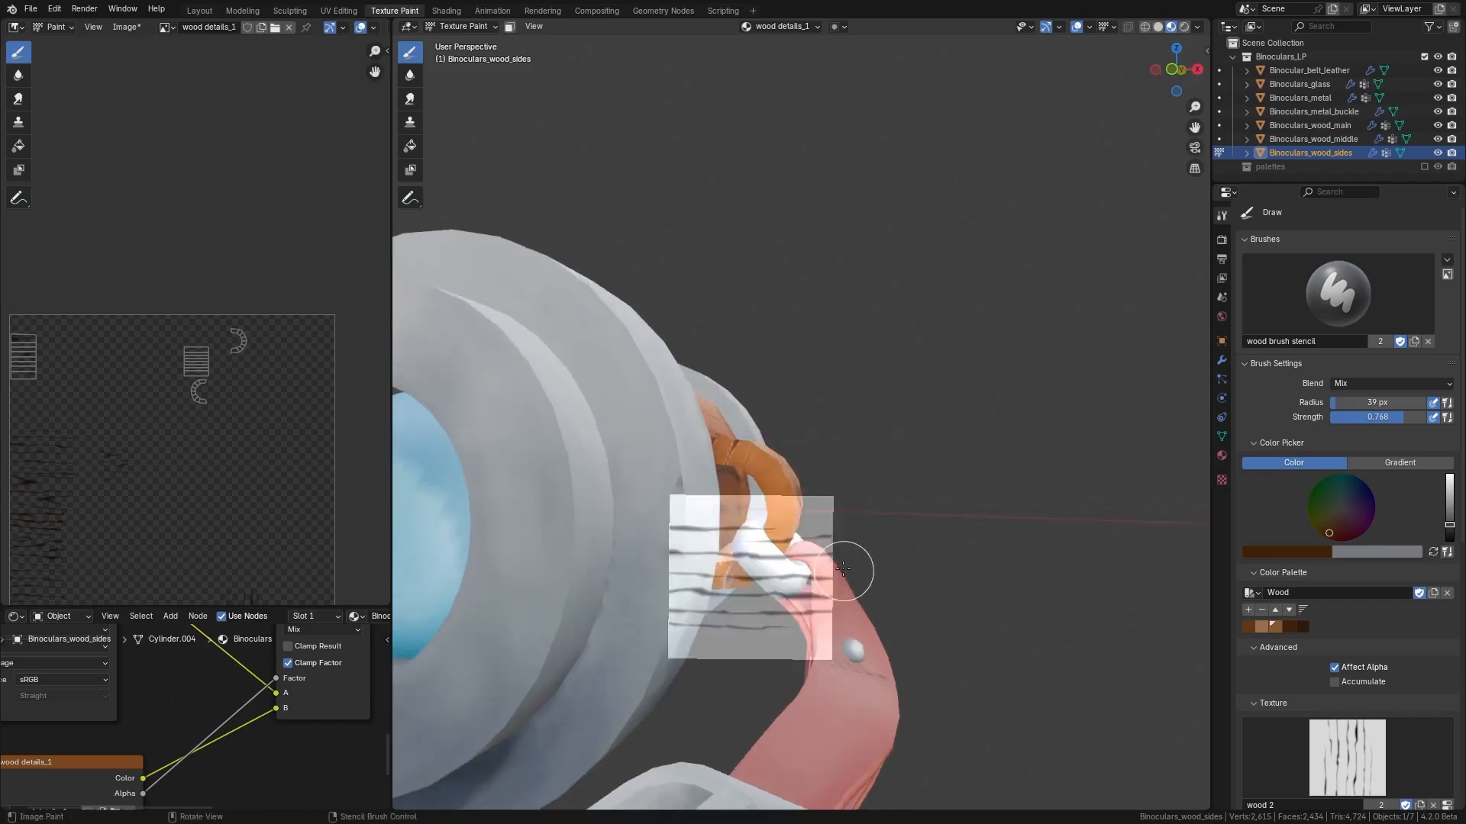
right_drag(843, 568, 855, 511)
mouse_move(854, 511)
middle_down()
mouse_move(758, 532)
mouse_move(824, 527)
mouse_move(851, 491)
middle_up()
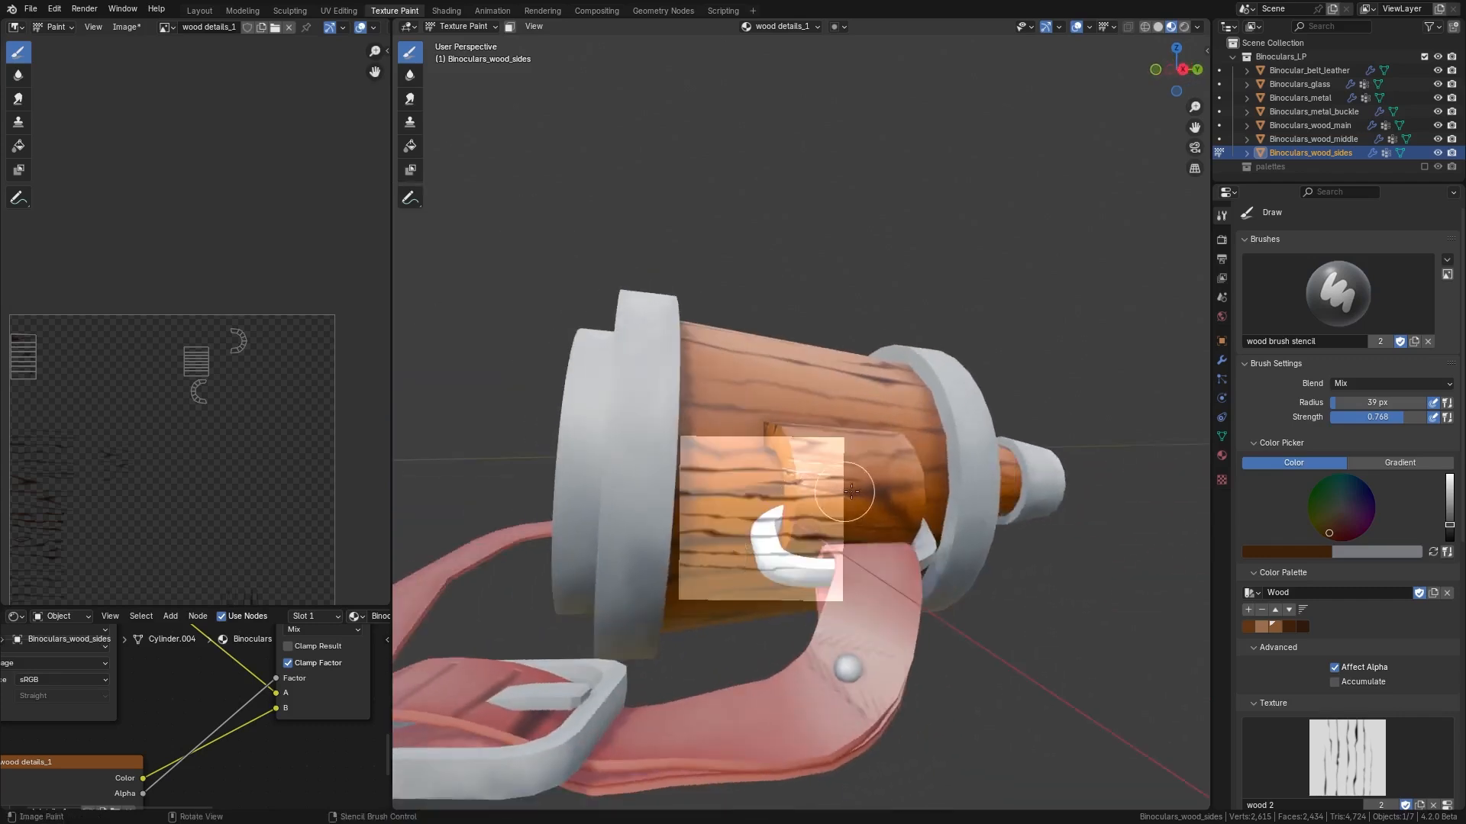
- Soften the painted grain around the side mount's edges with the Smear tool
middle_drag(650, 647, 506, 345)
click(410, 98)
mouse_move(909, 458)
middle_down()
mouse_move(775, 580)
mouse_move(789, 583)
middle_up()
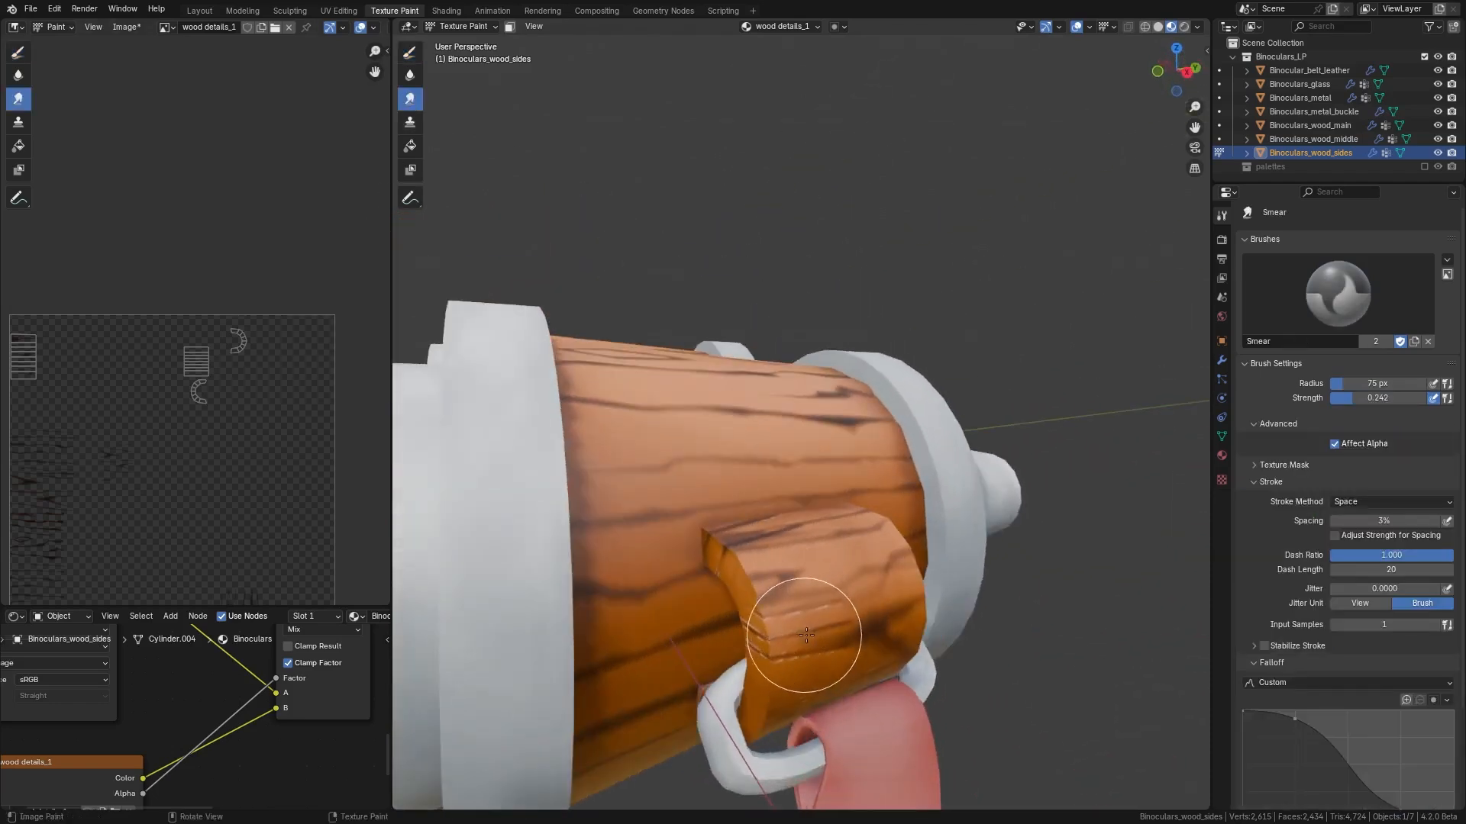
middle_drag(844, 627, 743, 563)
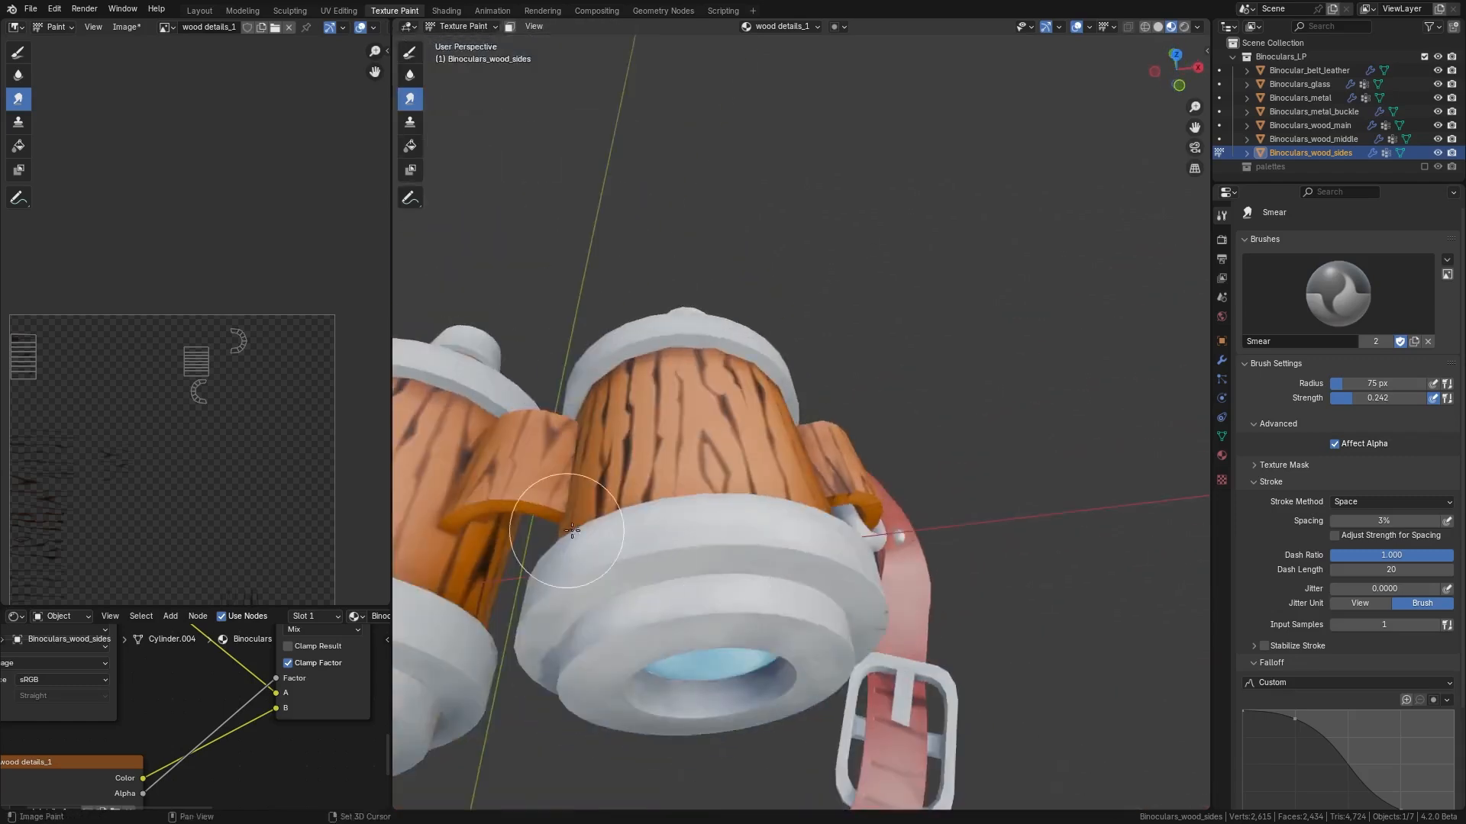
middle_drag(534, 427, 489, 371)
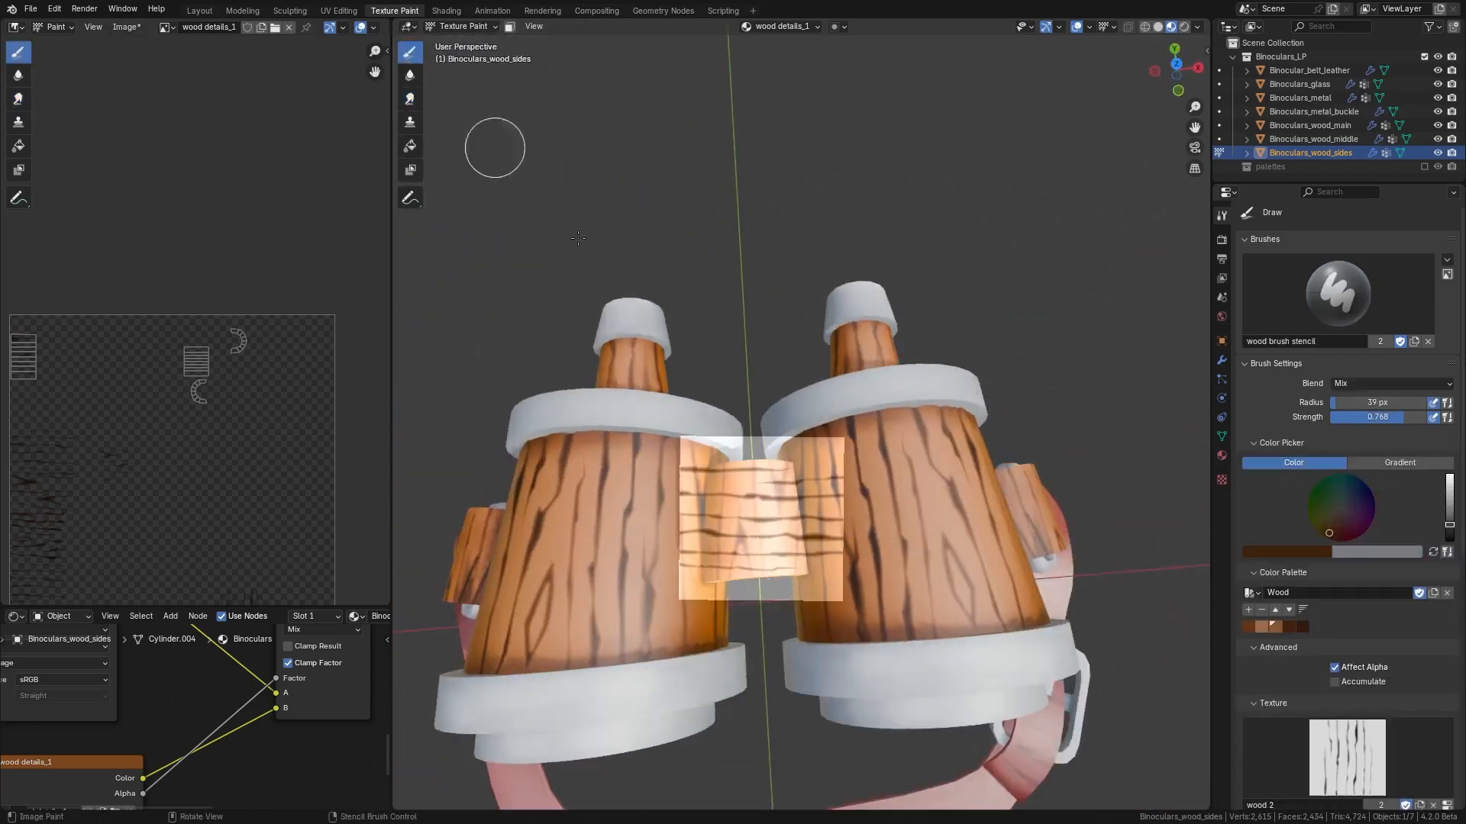
- Enlarge and rotate the wood 2 stencil so its grain lines cross the middle connector's curved end edge
middle_drag(778, 587, 779, 455)
ctrl+right_drag(764, 468, 846, 528)
shift+right_drag(845, 528, 929, 532)
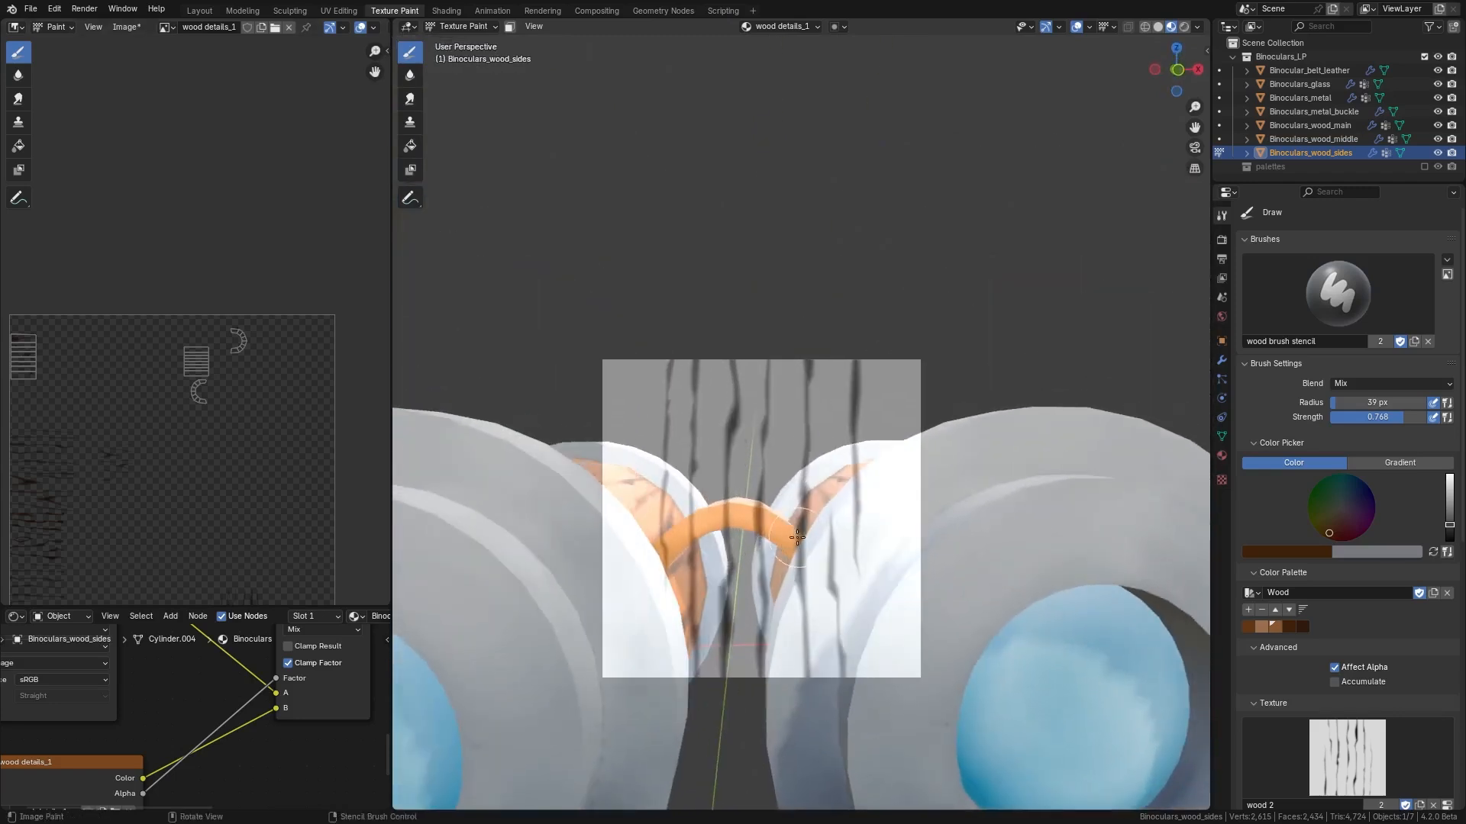
middle_drag(806, 528, 852, 500)
middle_drag(717, 535, 698, 548)
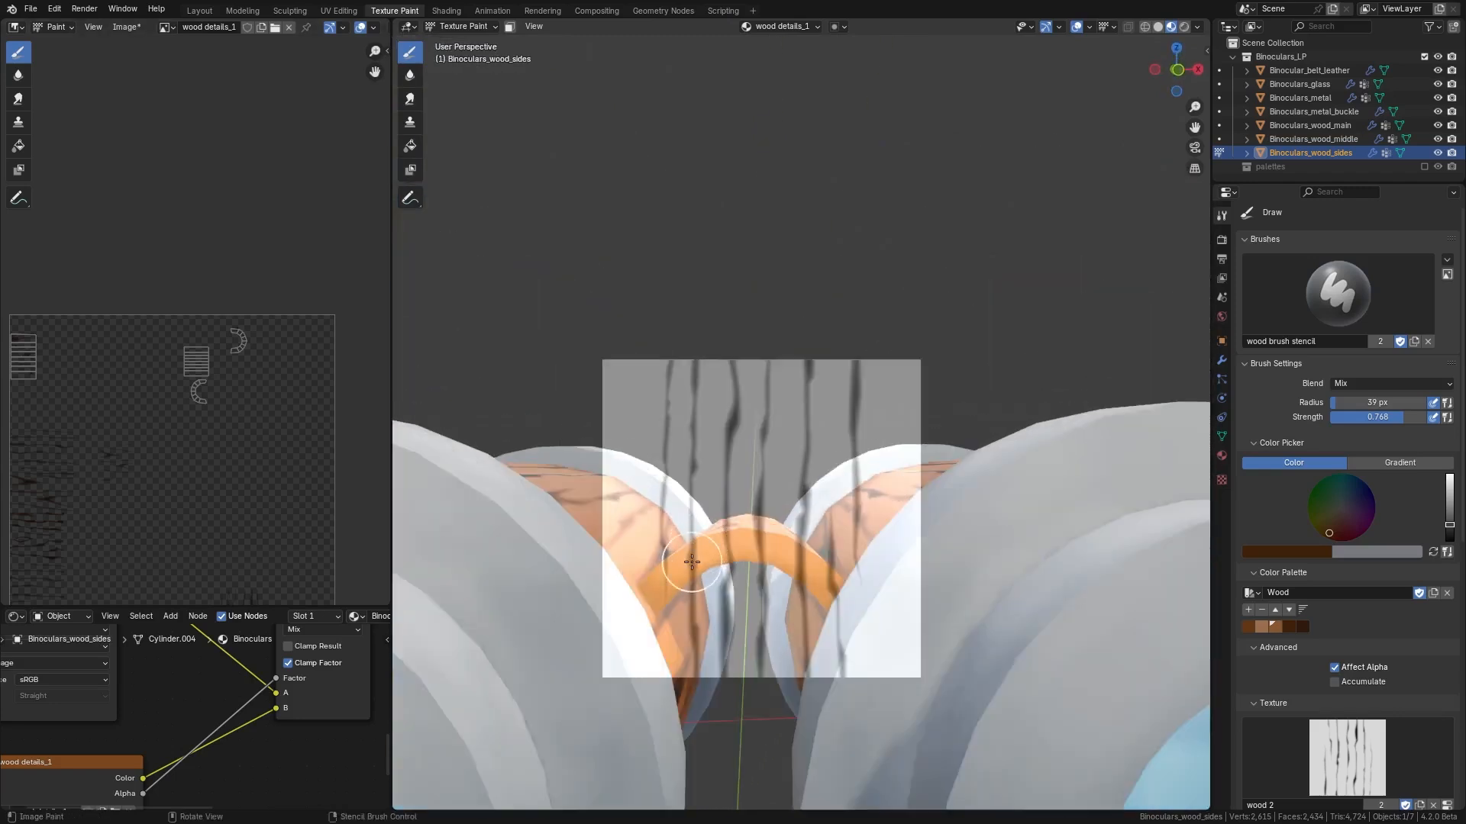
- Switch texture painting to Binoculars_wood_middle and paint grain lines across the connector's curved end edges
key(ctrl+Tab)
click(767, 547)
key(ctrl+Tab)
click(816, 515)
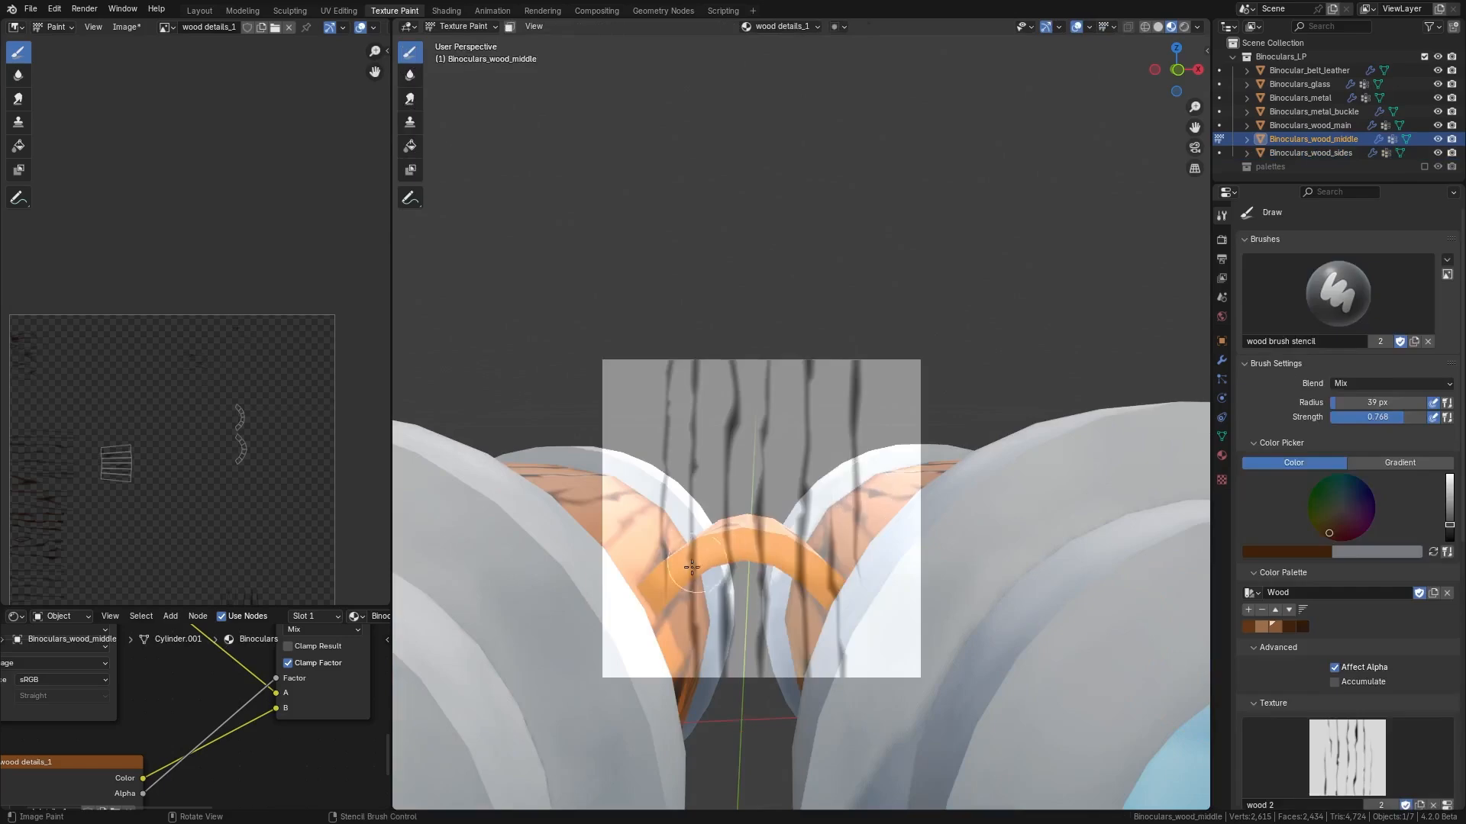
middle_drag(827, 592, 918, 561)
scroll(894, 558, up, 3)
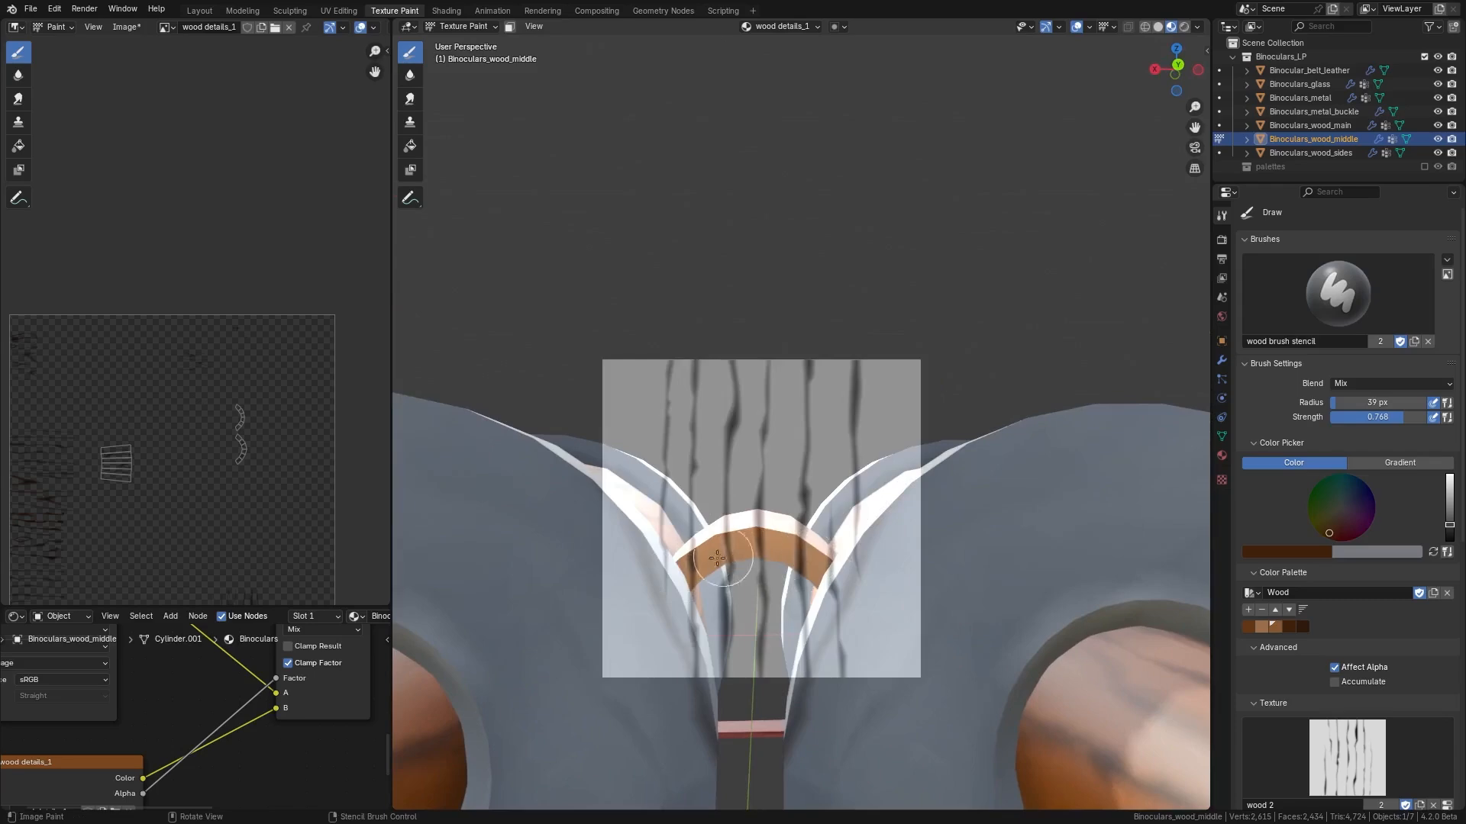
scroll(839, 526, down, 2)
mouse_move(839, 526)
middle_down()
mouse_move(737, 572)
mouse_move(848, 567)
mouse_move(780, 578)
mouse_move(809, 618)
middle_up()
- Soften the grain on the middle connector's end edges with the Smear tool
click(410, 99)
scroll(763, 566, up, 2)
scroll(733, 599, up, 3)
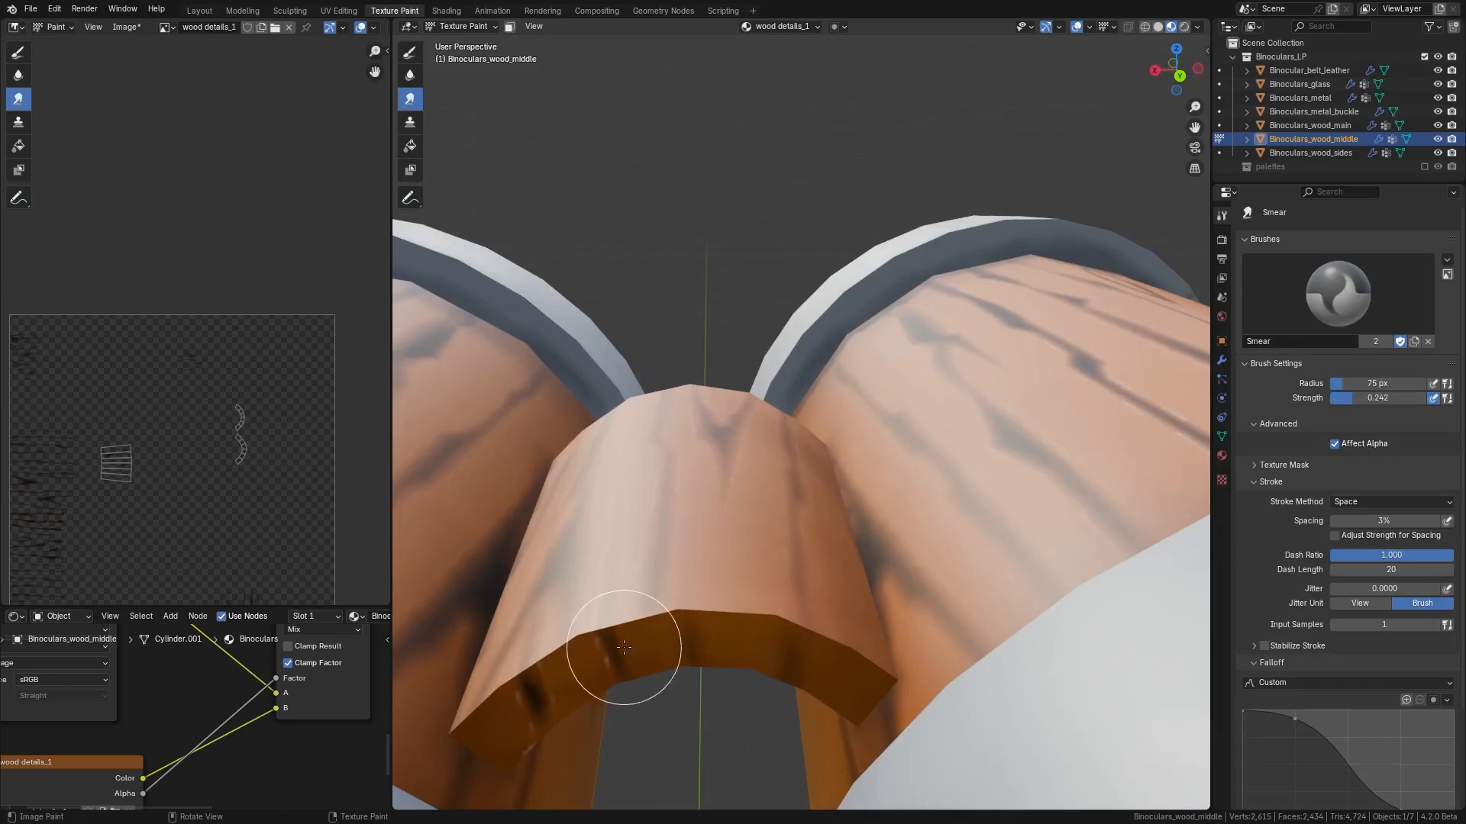
middle_drag(609, 662, 844, 602)
mouse_move(756, 651)
mouse_down()
mouse_move(786, 641)
mouse_move(671, 664)
mouse_move(688, 691)
mouse_up()
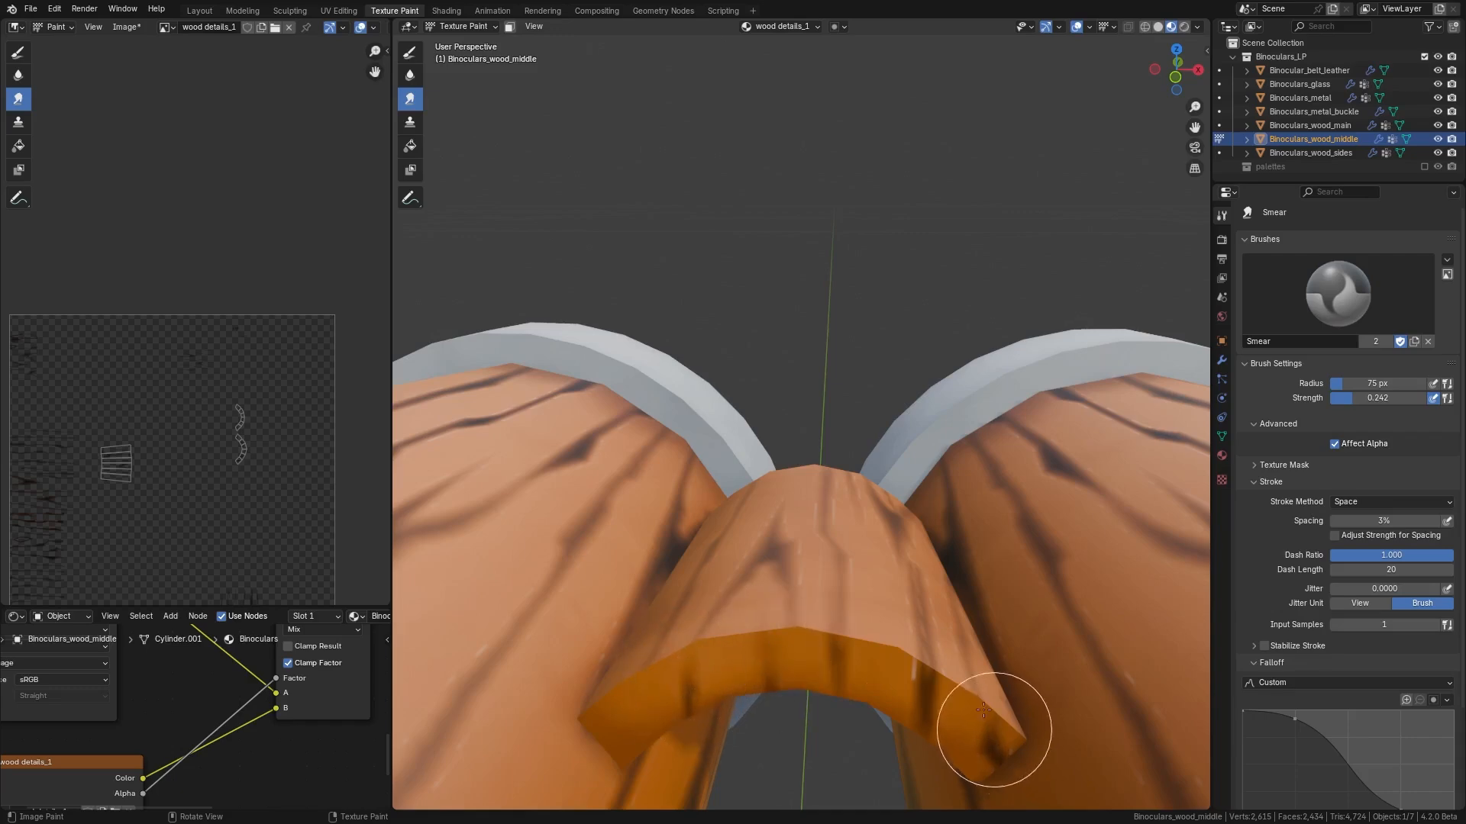
- Switch texture painting from the middle connector to Binoculars_wood_sides, keeping the Smear tool
scroll(947, 675, down, 7)
mouse_move(919, 666)
middle_down()
mouse_move(805, 649)
mouse_move(868, 686)
mouse_move(764, 626)
mouse_move(812, 641)
middle_up()
scroll(805, 649, down, 3)
scroll(763, 622, up, 8)
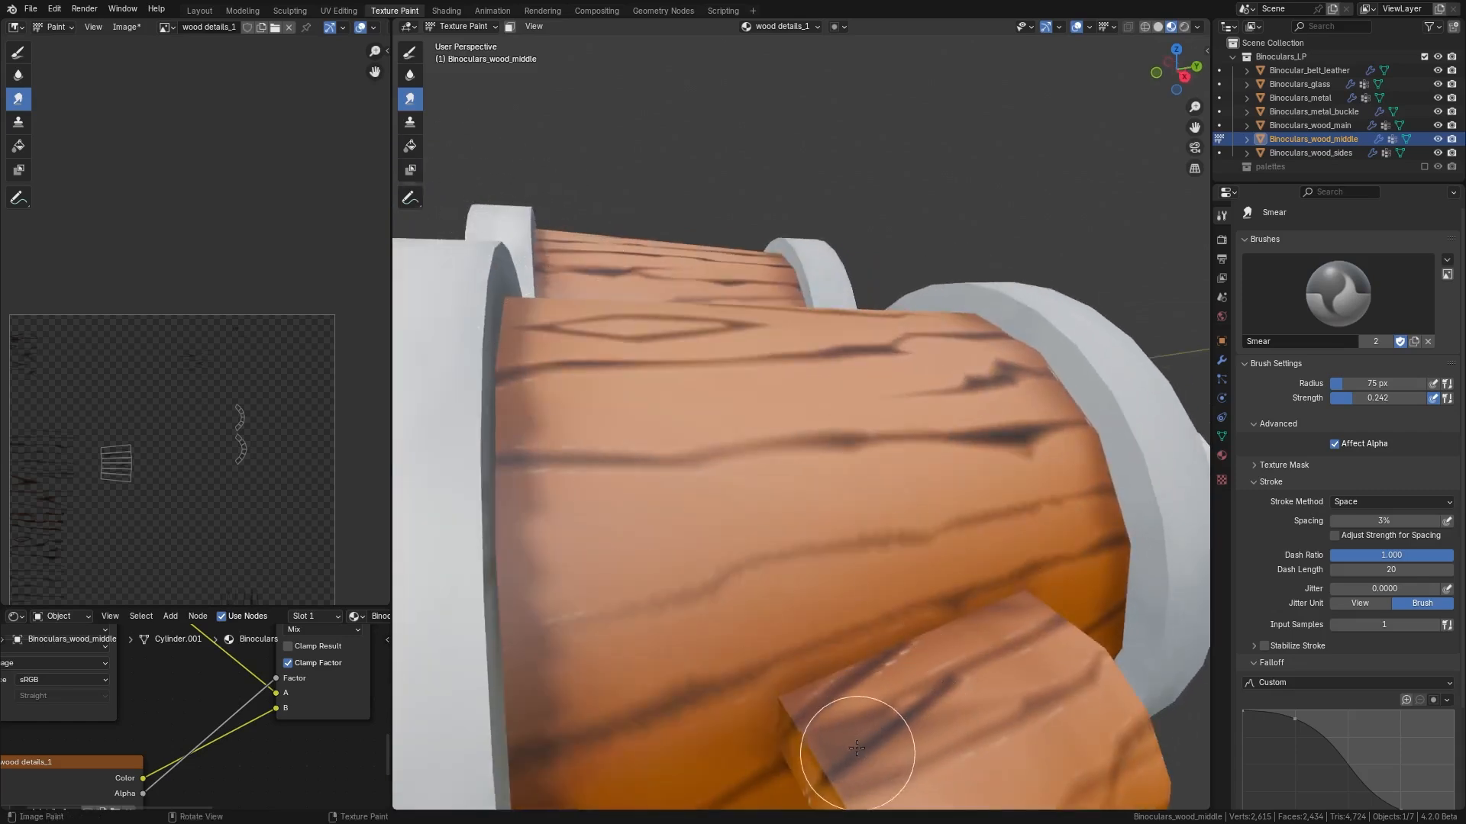
key(ctrl+Tab)
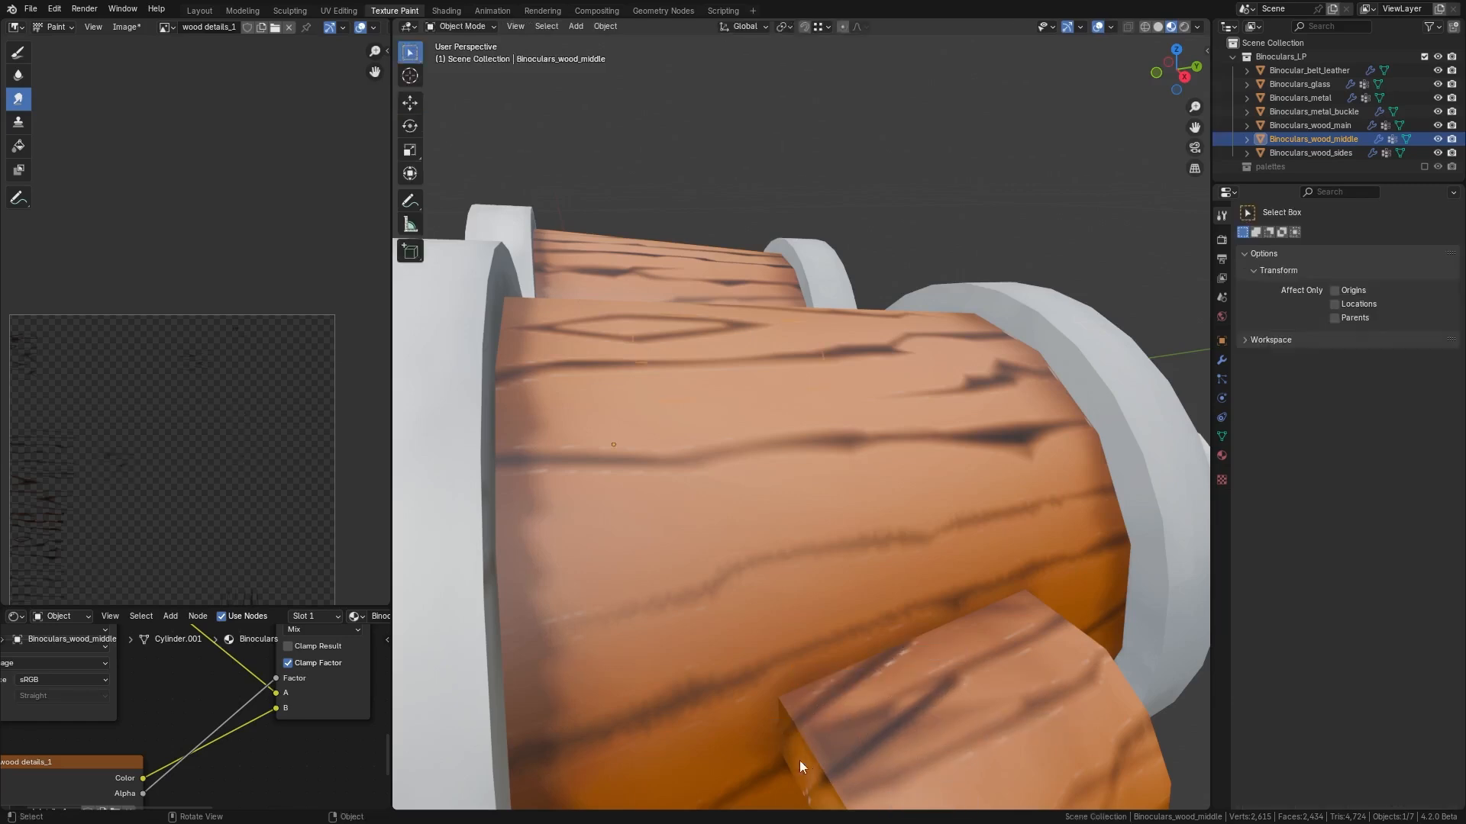
key(ctrl+Tab)
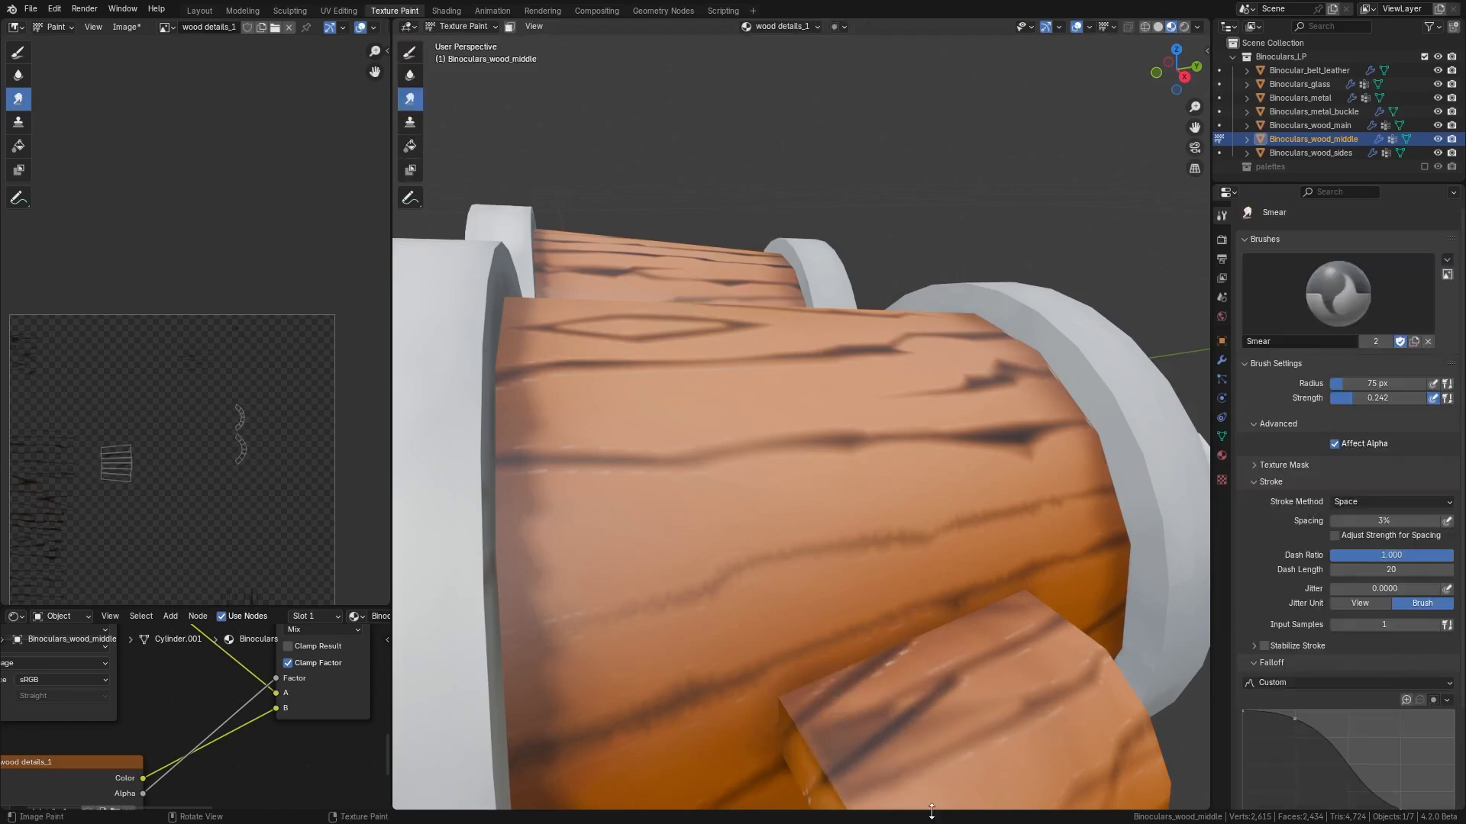
key(ctrl+Tab)
click(883, 731)
key(ctrl+Tab)
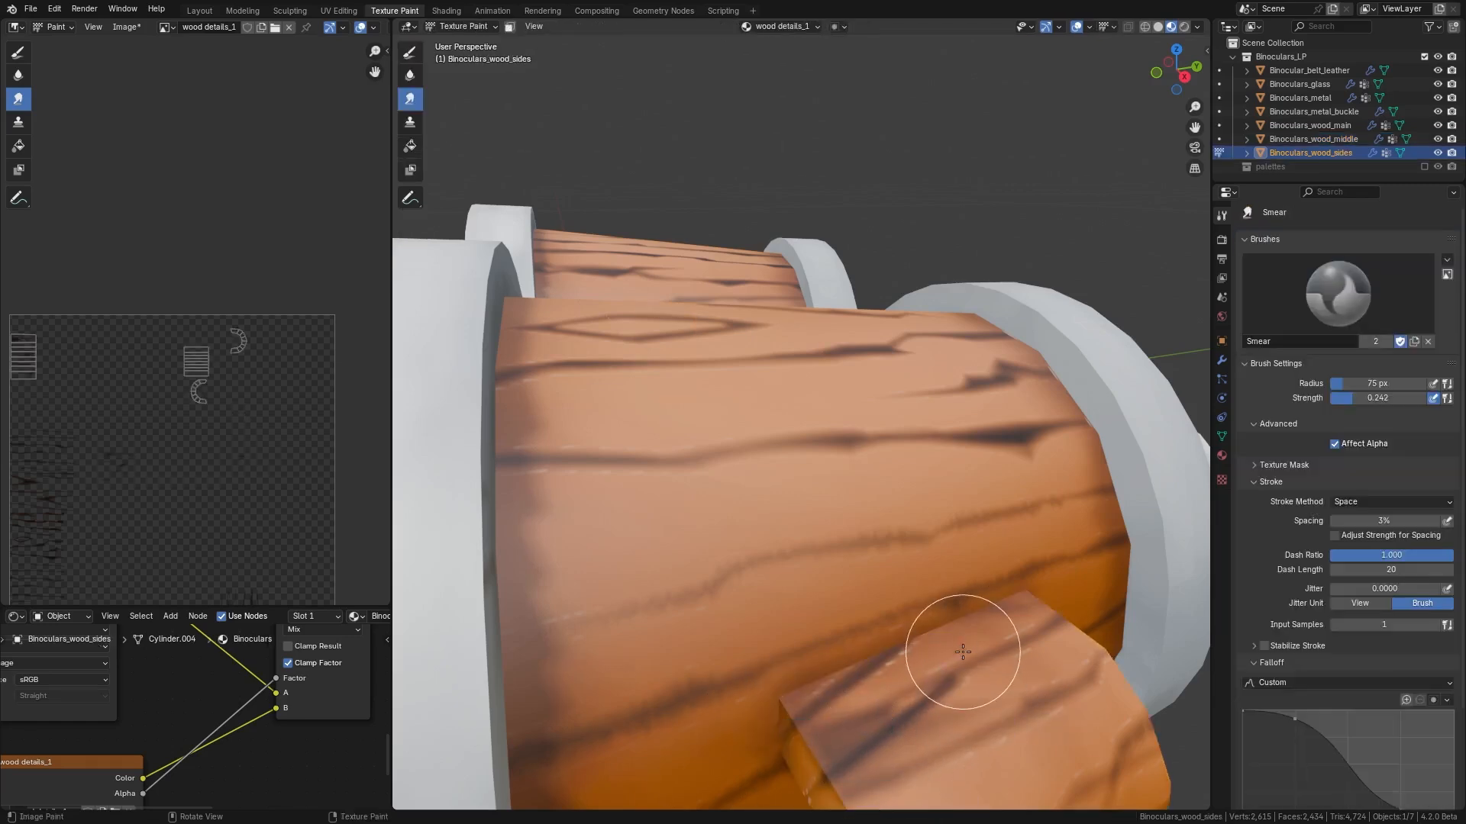
- Smear the grain near the side mount's edge, setting the brush radius to 22 px and the strength to 0.667
mouse_move(854, 754)
mouse_down()
mouse_move(971, 671)
mouse_move(938, 690)
mouse_move(875, 669)
mouse_move(837, 704)
mouse_move(869, 674)
mouse_up()
key(f)
click(922, 672)
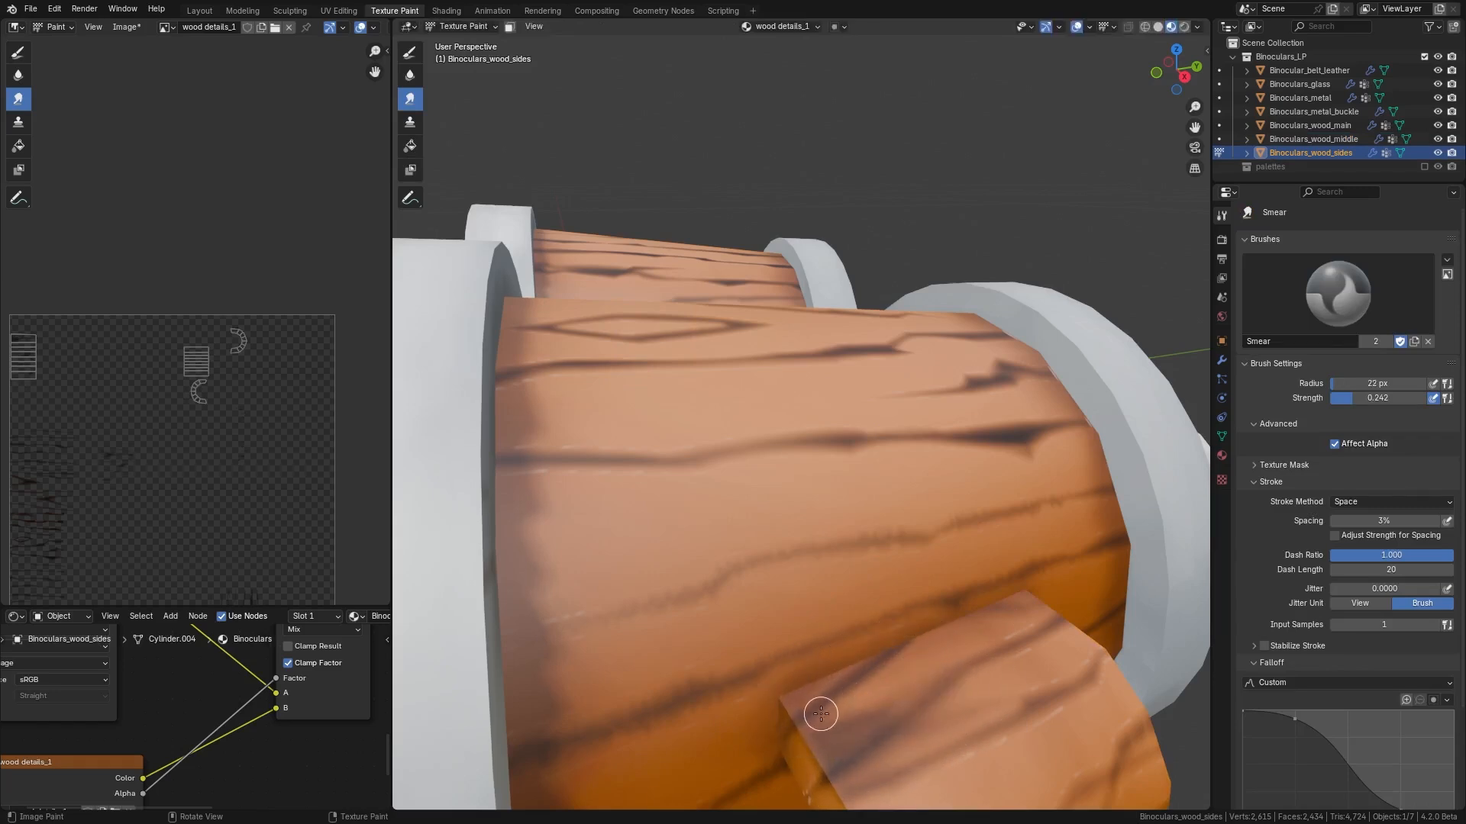
key(shift+f)
click(820, 706)
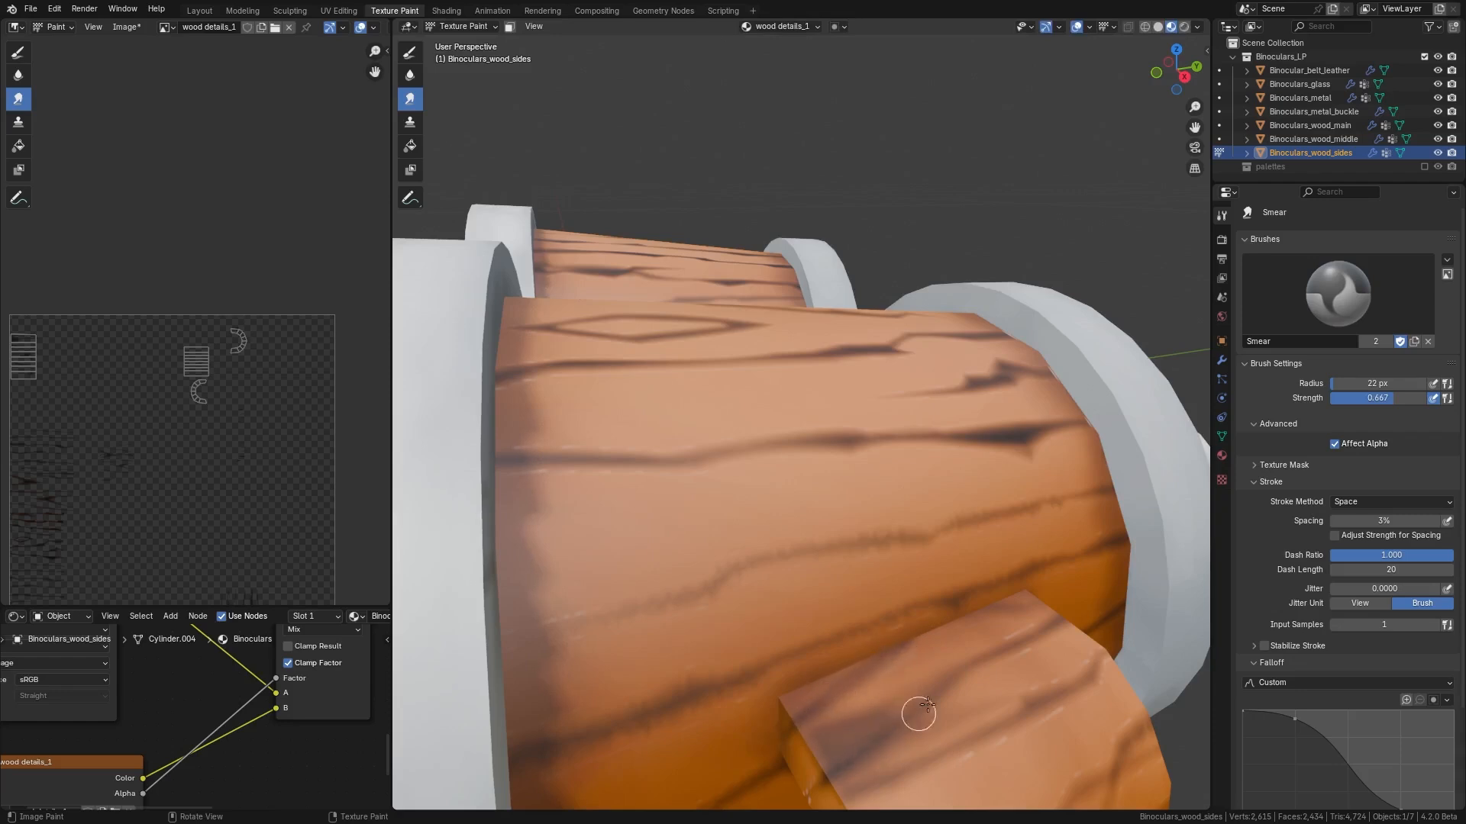
- Rearrange the material nodes, moving the Principled BSDF and Material Output away from the Mix node to make room
scroll(955, 682, down, 8)
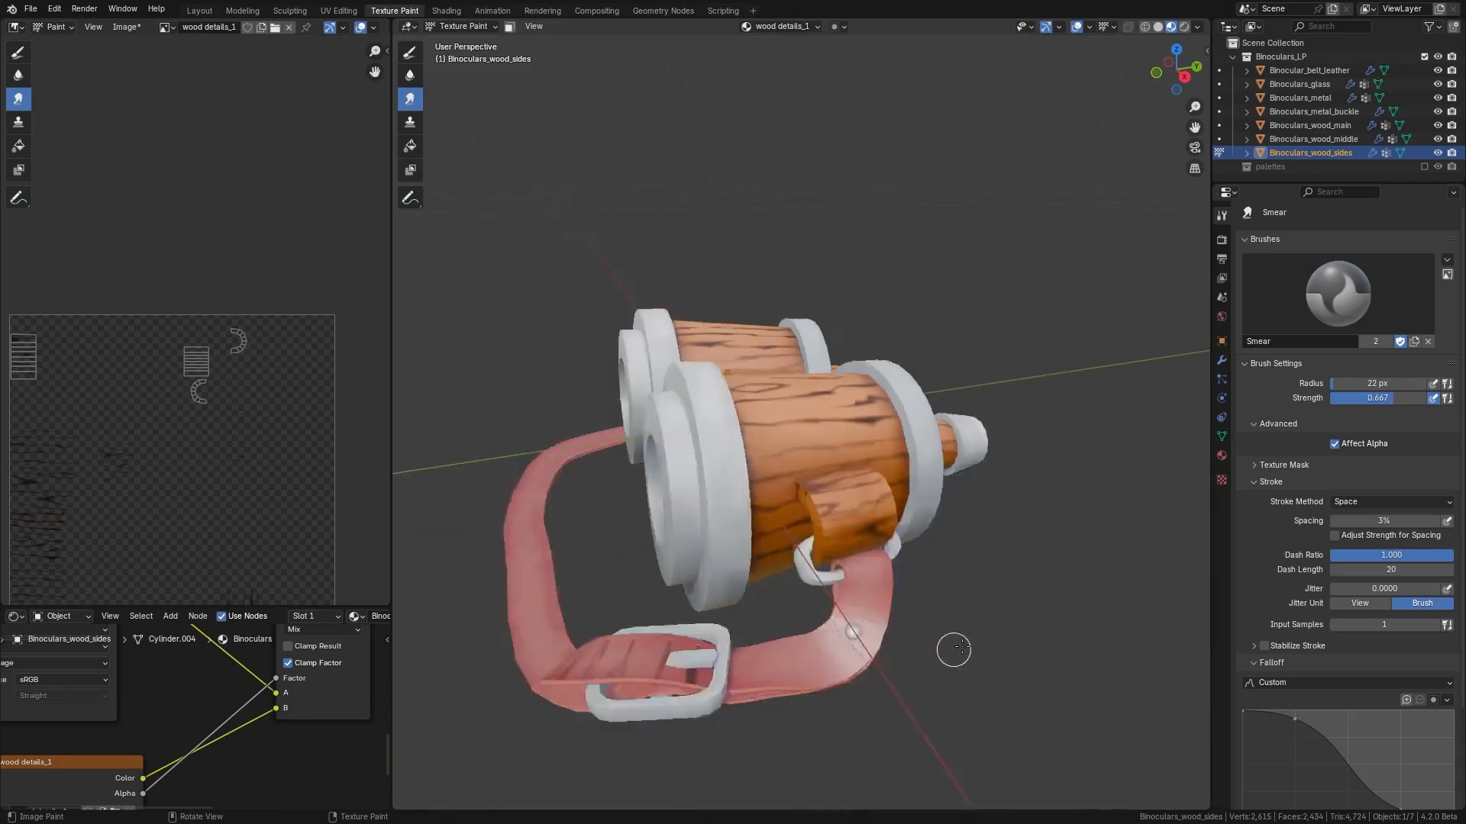
middle_drag(952, 648, 960, 497)
scroll(960, 497, up, 5)
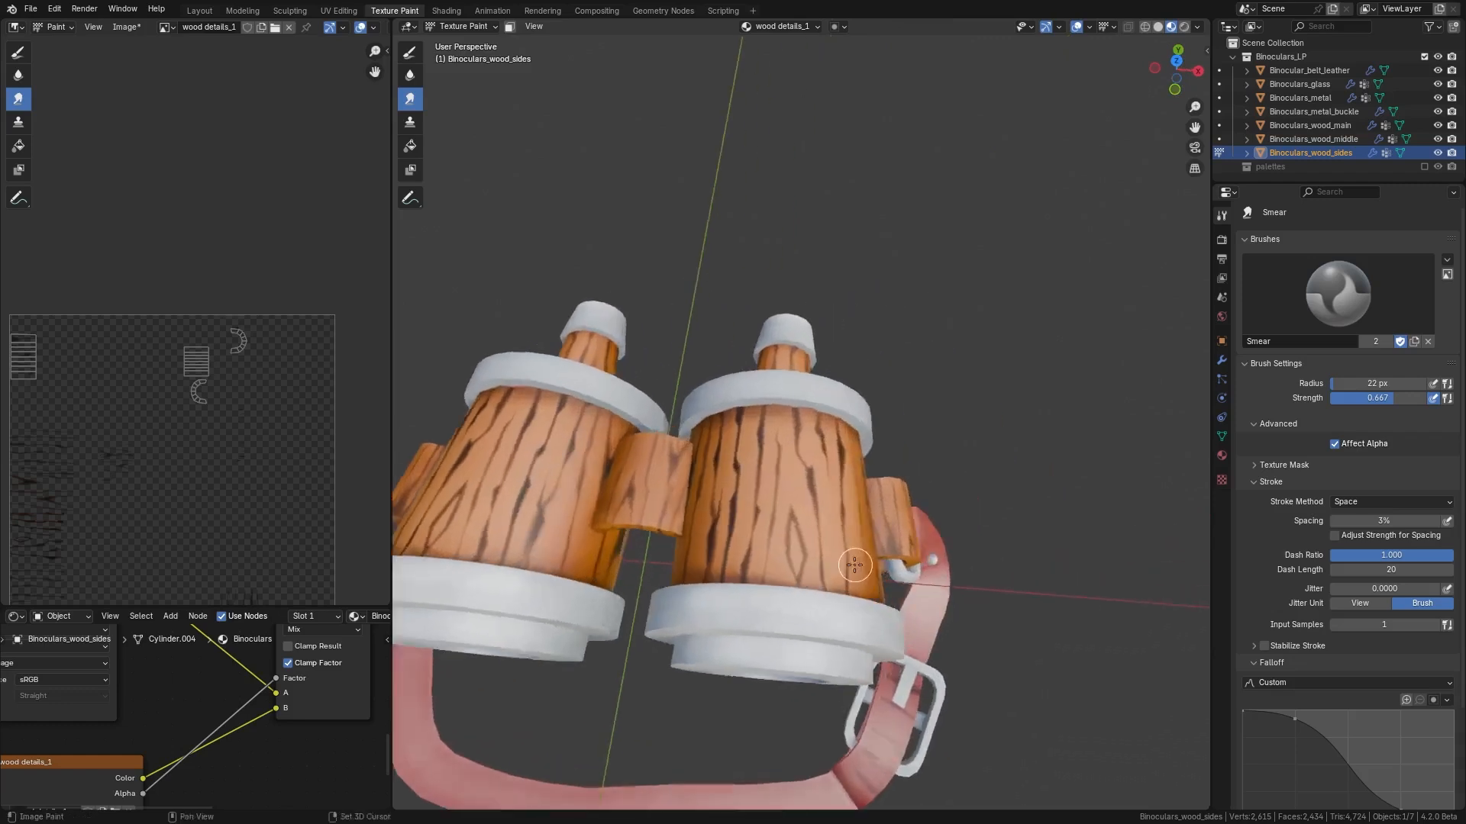
drag(68, 765, 84, 738)
scroll(214, 696, down, 6)
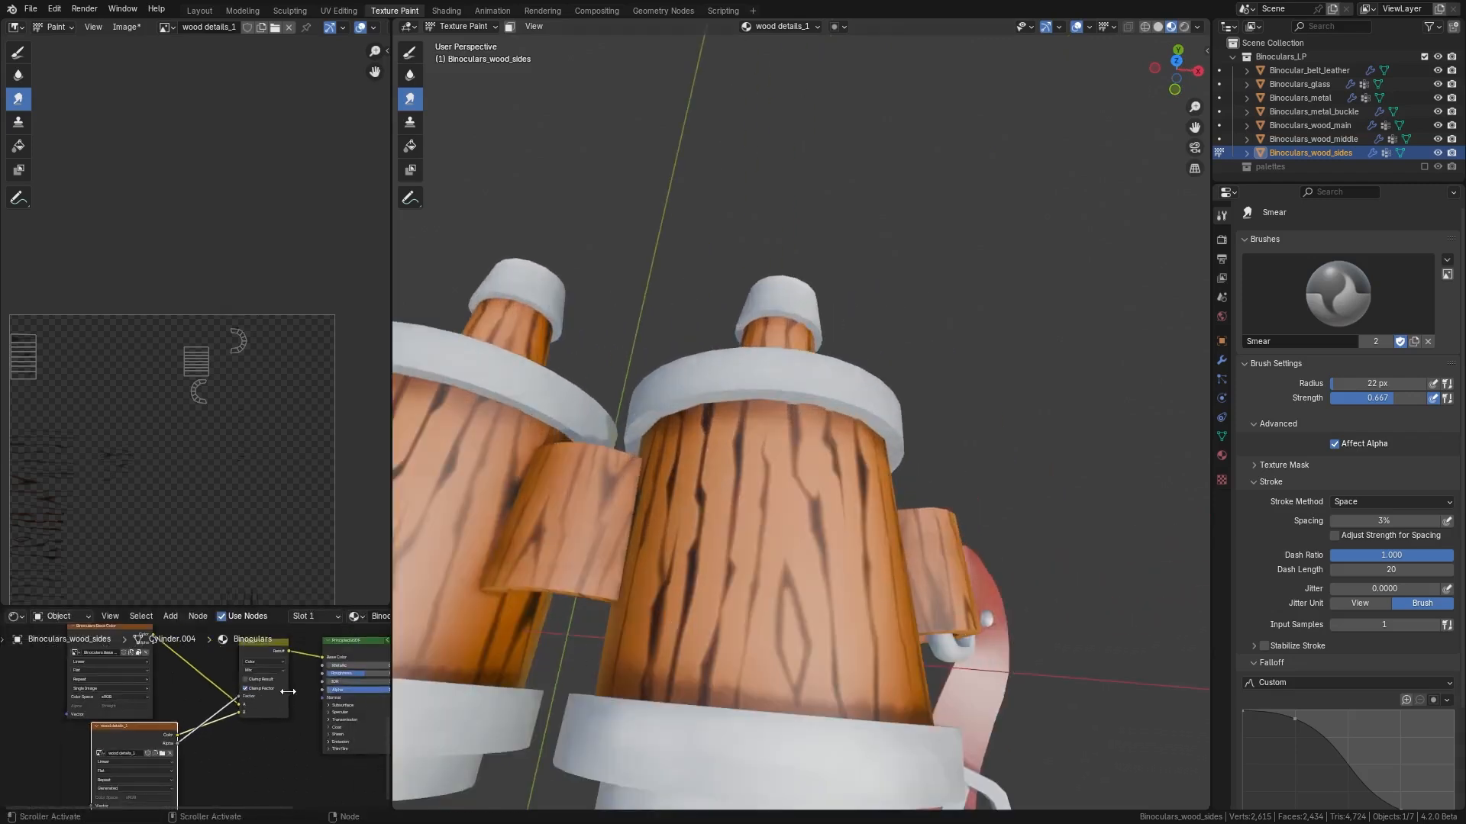
middle_drag(288, 691, 145, 738)
click(222, 691)
drag(232, 651, 368, 767)
scroll(280, 723, down, 2)
key(g)
click(345, 729)
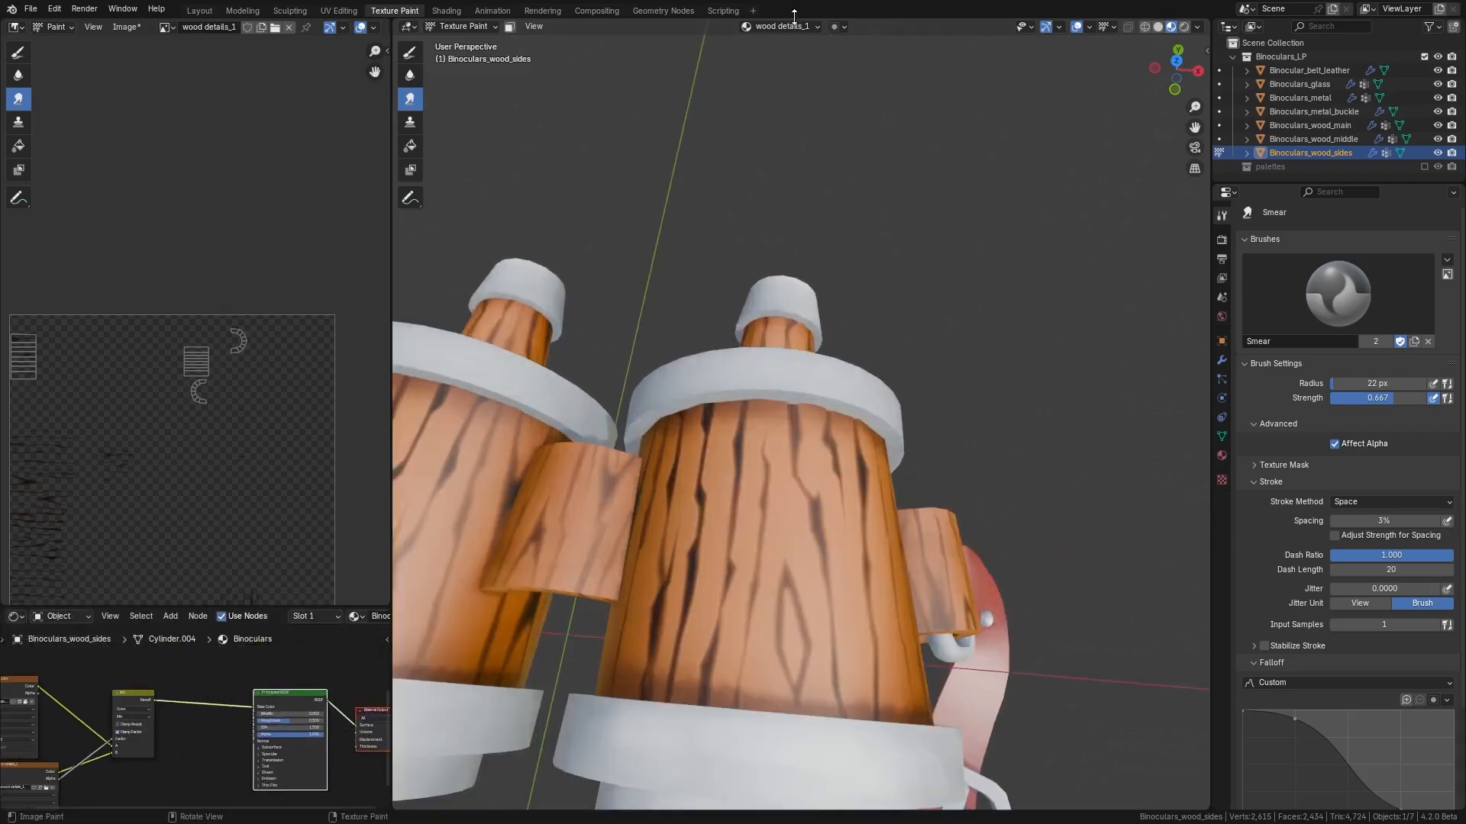
- Add a blank, transparent 1024 x 1024 px base color paint slot with alpha named wood_details_2
click(792, 26)
click(841, 77)
click(889, 95)
click(944, 98)
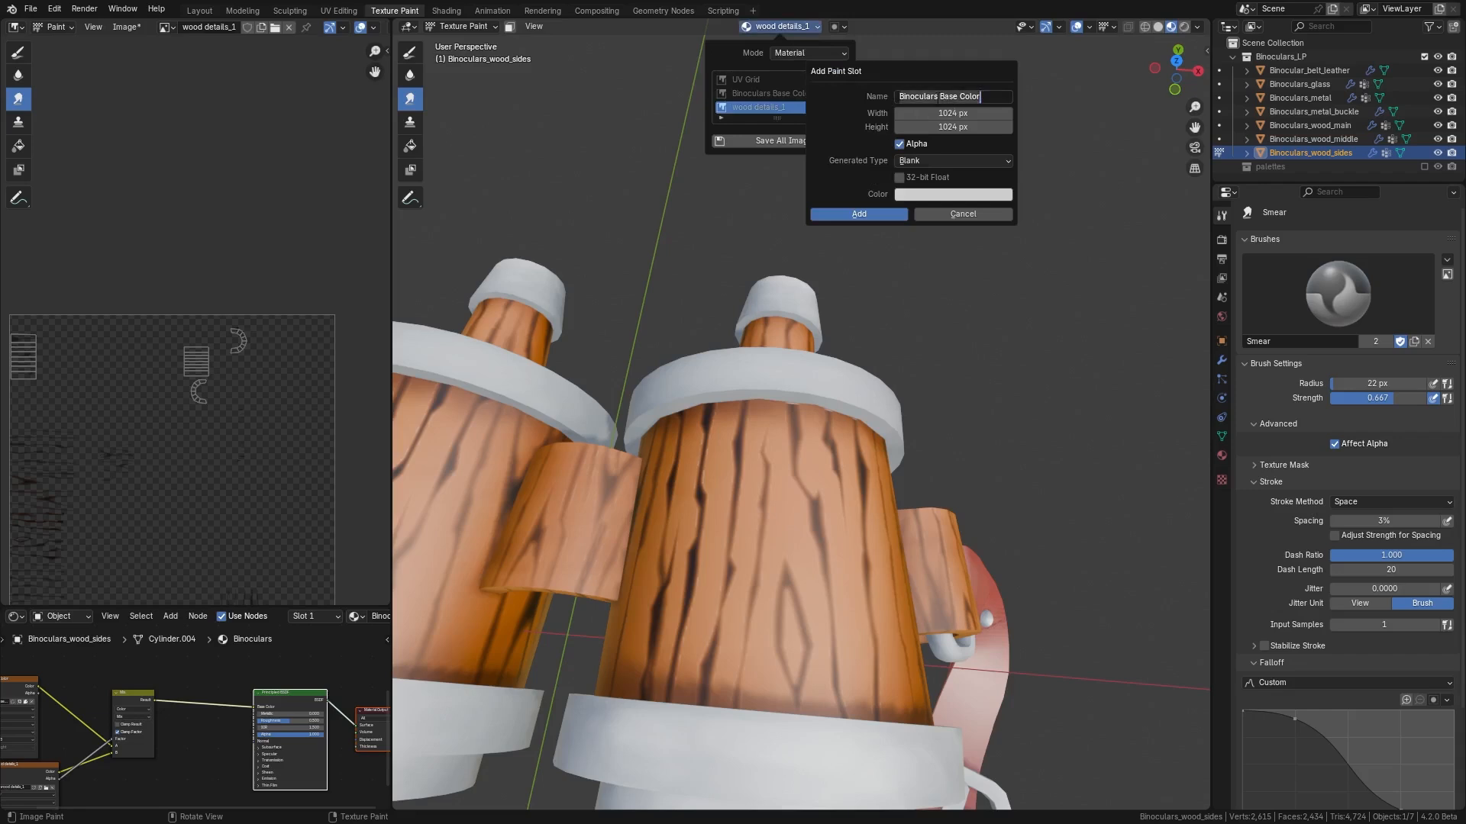
text(wood_details_2)
click(987, 197)
click(859, 214)
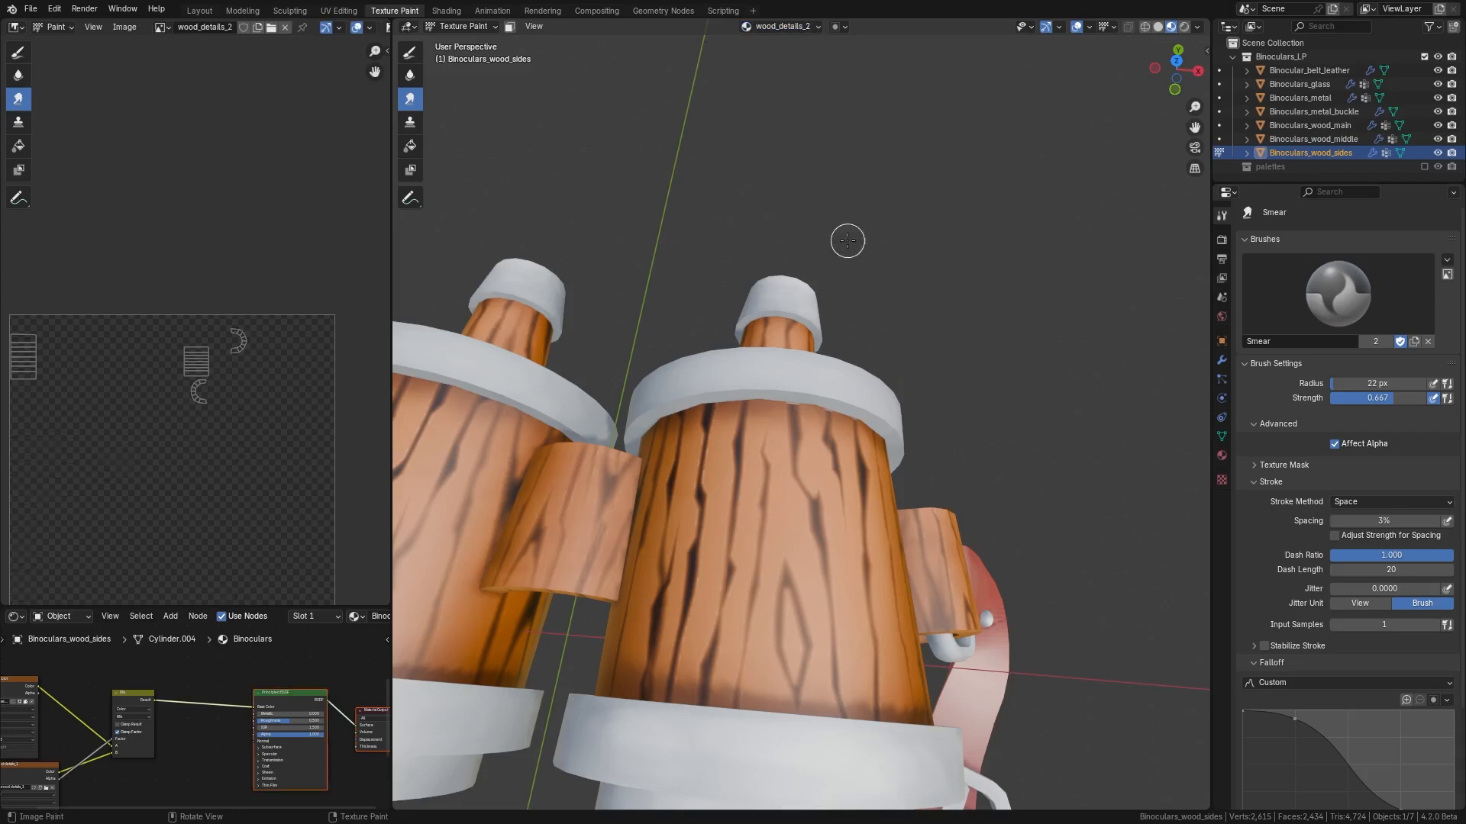
- Duplicate the Mix node, insert it before the Principled BSDF, and feed it wood_details_2's color and alpha
scroll(200, 664, down, 5)
click(155, 681)
key(shift+d)
click(212, 679)
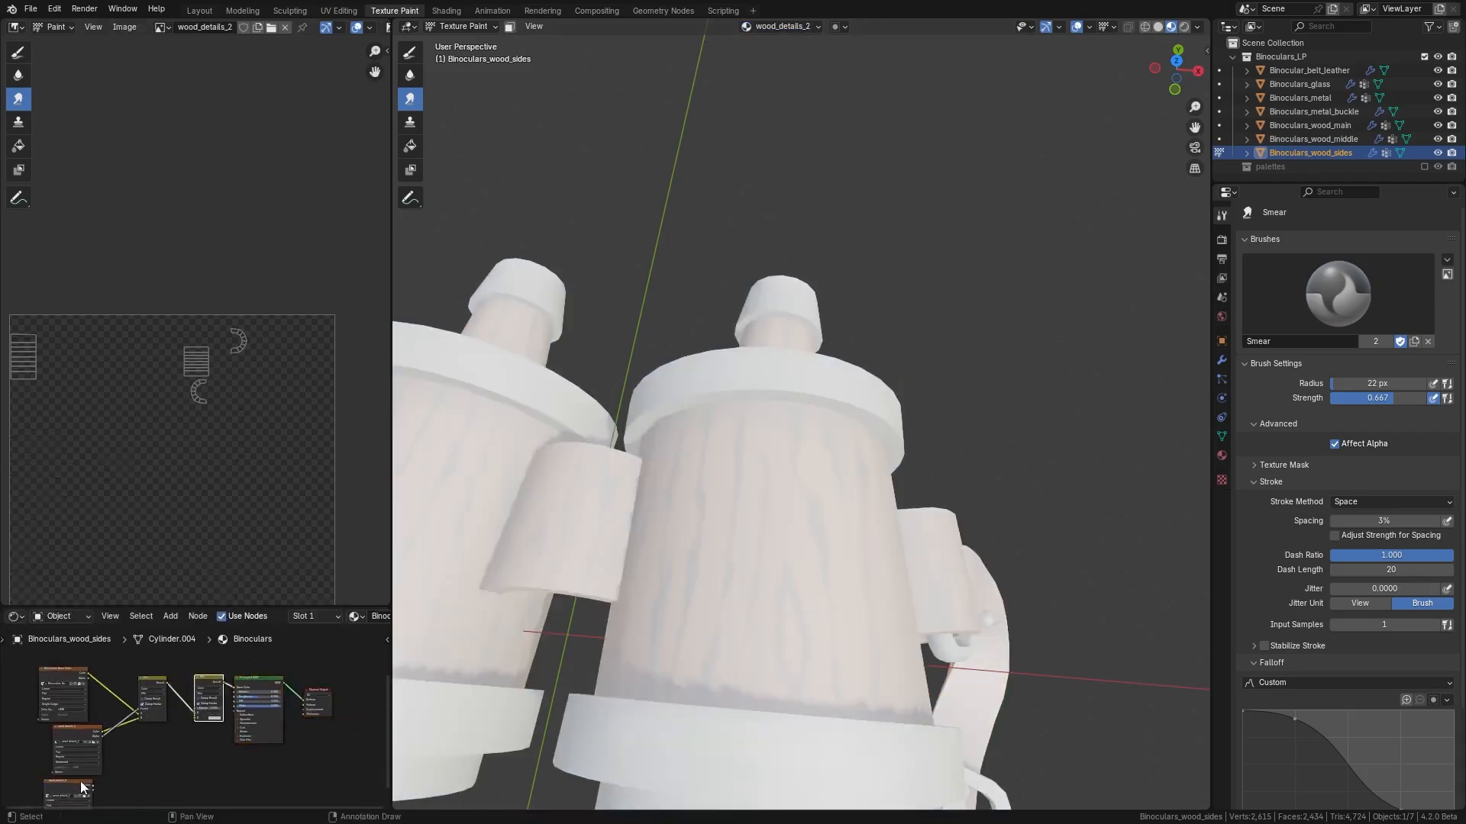
drag(83, 775, 196, 718)
scroll(164, 733, up, 2)
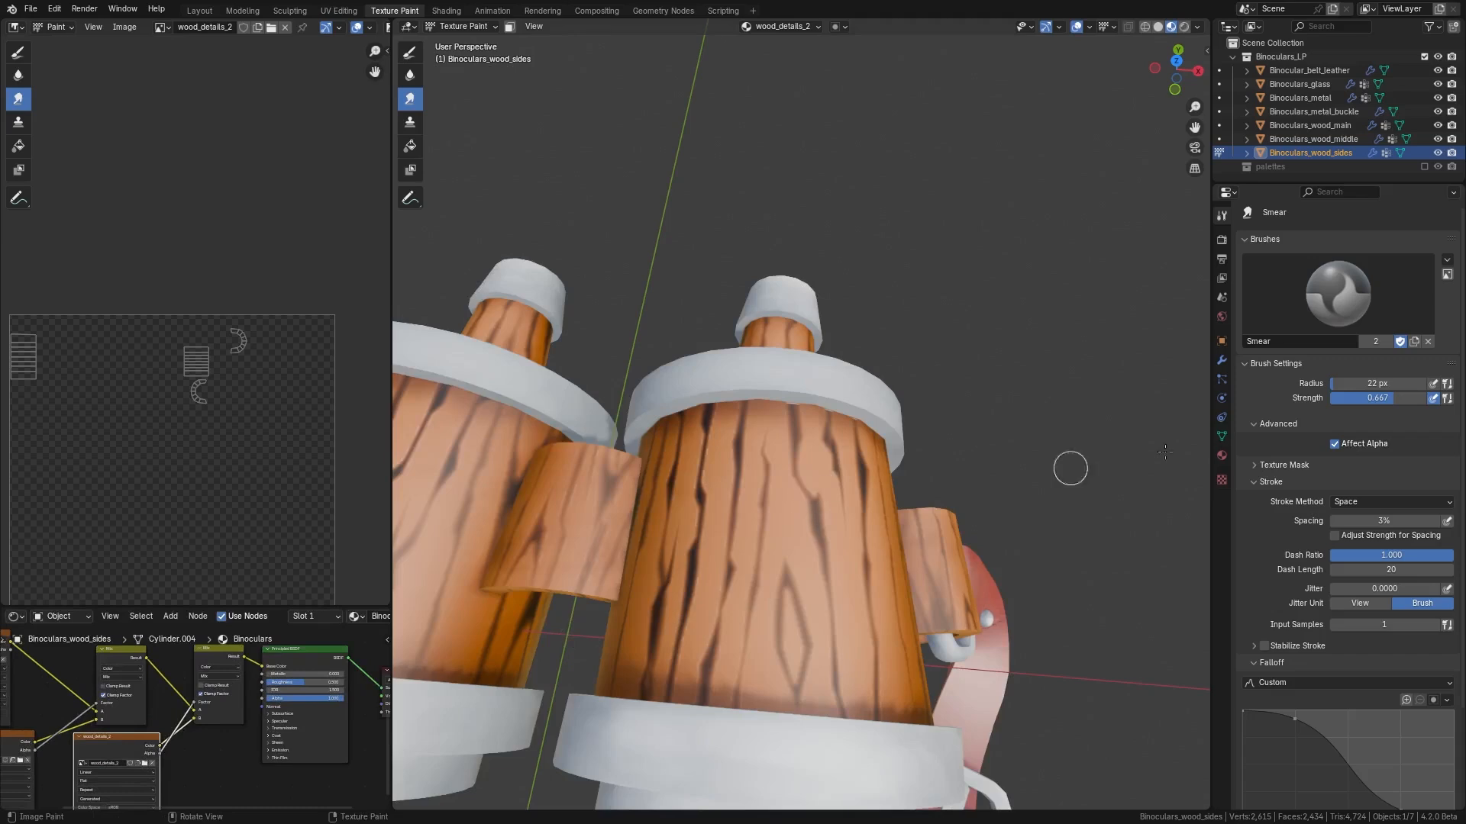
- Activate the Draw tool and load the wood brush
drag(704, 685, 968, 598)
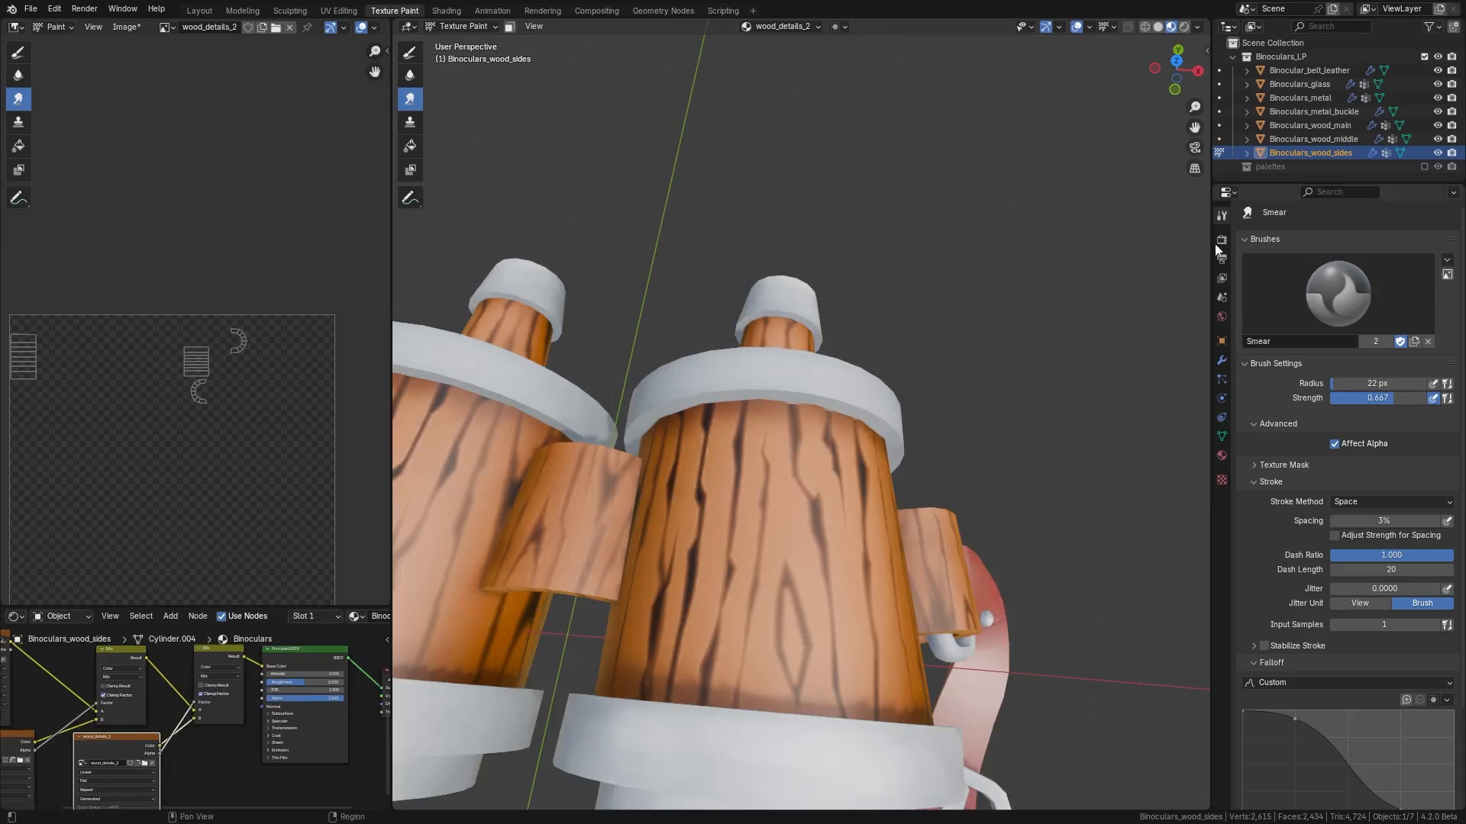
click(409, 53)
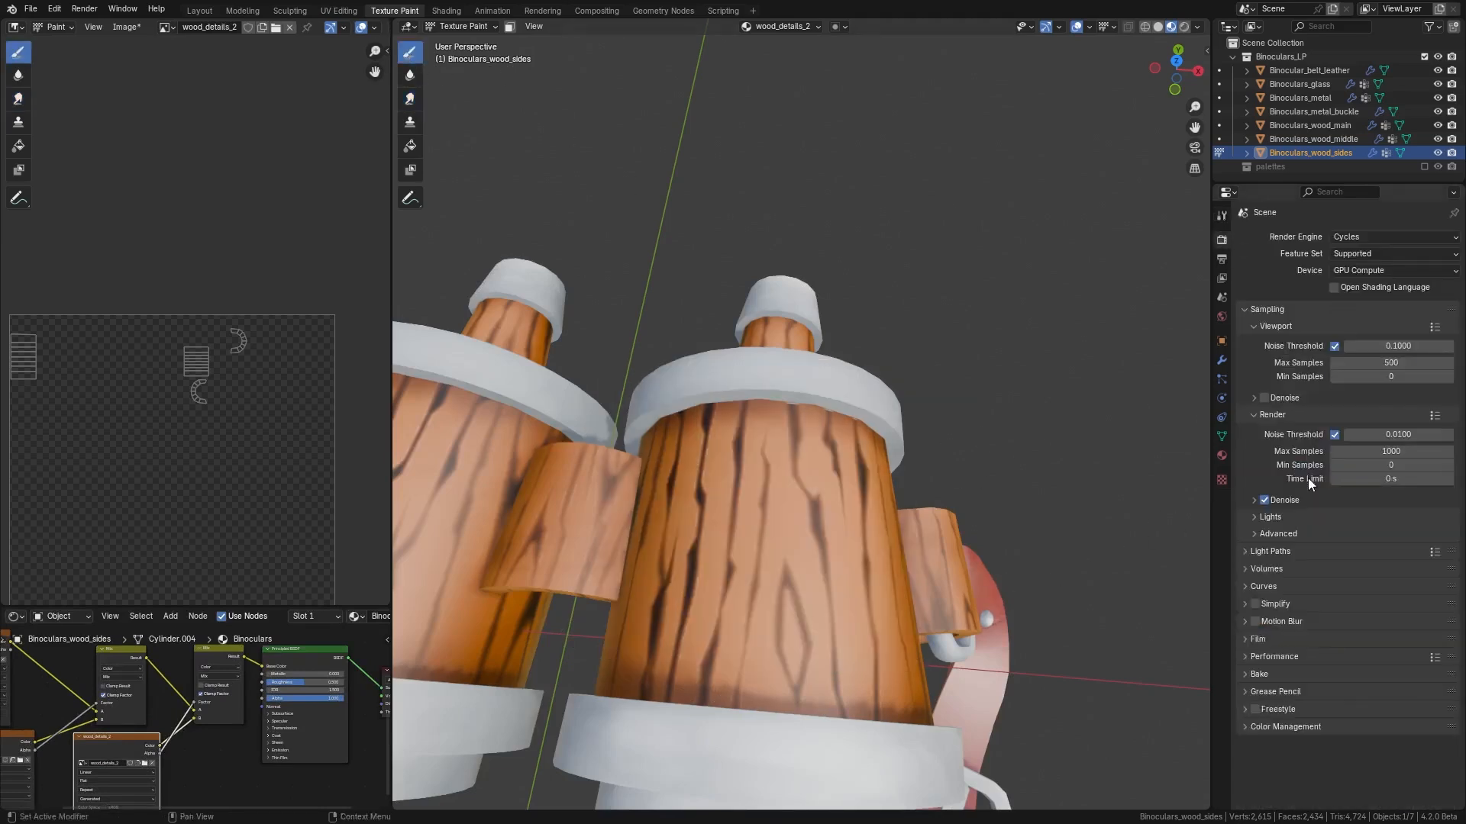
click(1222, 216)
click(1338, 294)
click(1193, 370)
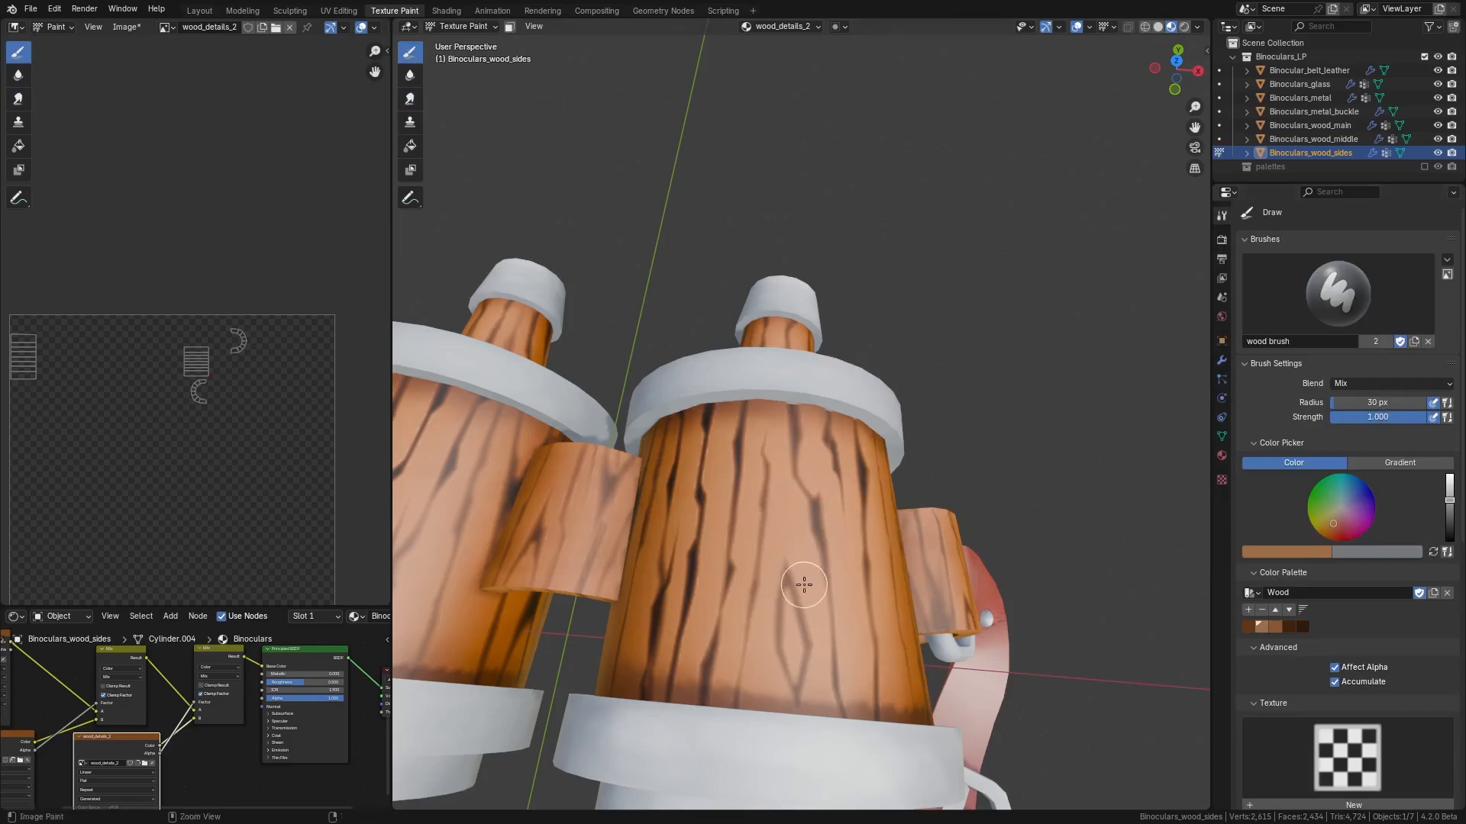
- Switch texture painting to Binoculars_wood_main and paint light brown test strokes over the barrel's grain
key(ctrl+Tab)
click(658, 588)
click(768, 543)
key(ctrl+Tab)
click(851, 496)
mouse_move(817, 534)
mouse_down()
mouse_move(794, 553)
mouse_move(851, 674)
mouse_up()
middle_drag(877, 665, 749, 614)
- Swap the detail texture nodes and rewire the first Mix node to blend wood_details_2 over the base color
scroll(31, 744, down, 2)
shift+middle_drag(32, 745, 186, 701)
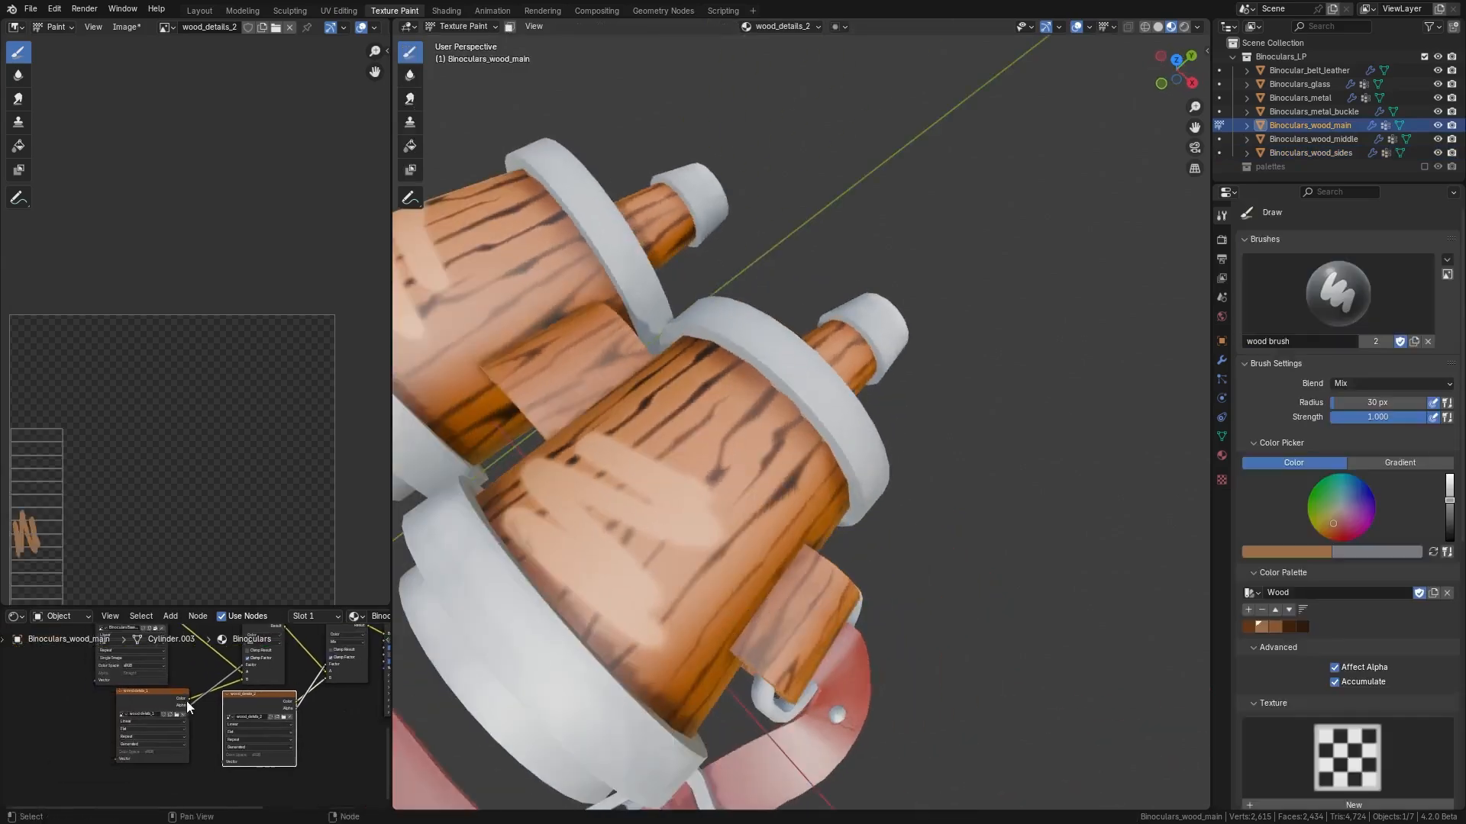
drag(189, 699, 249, 720)
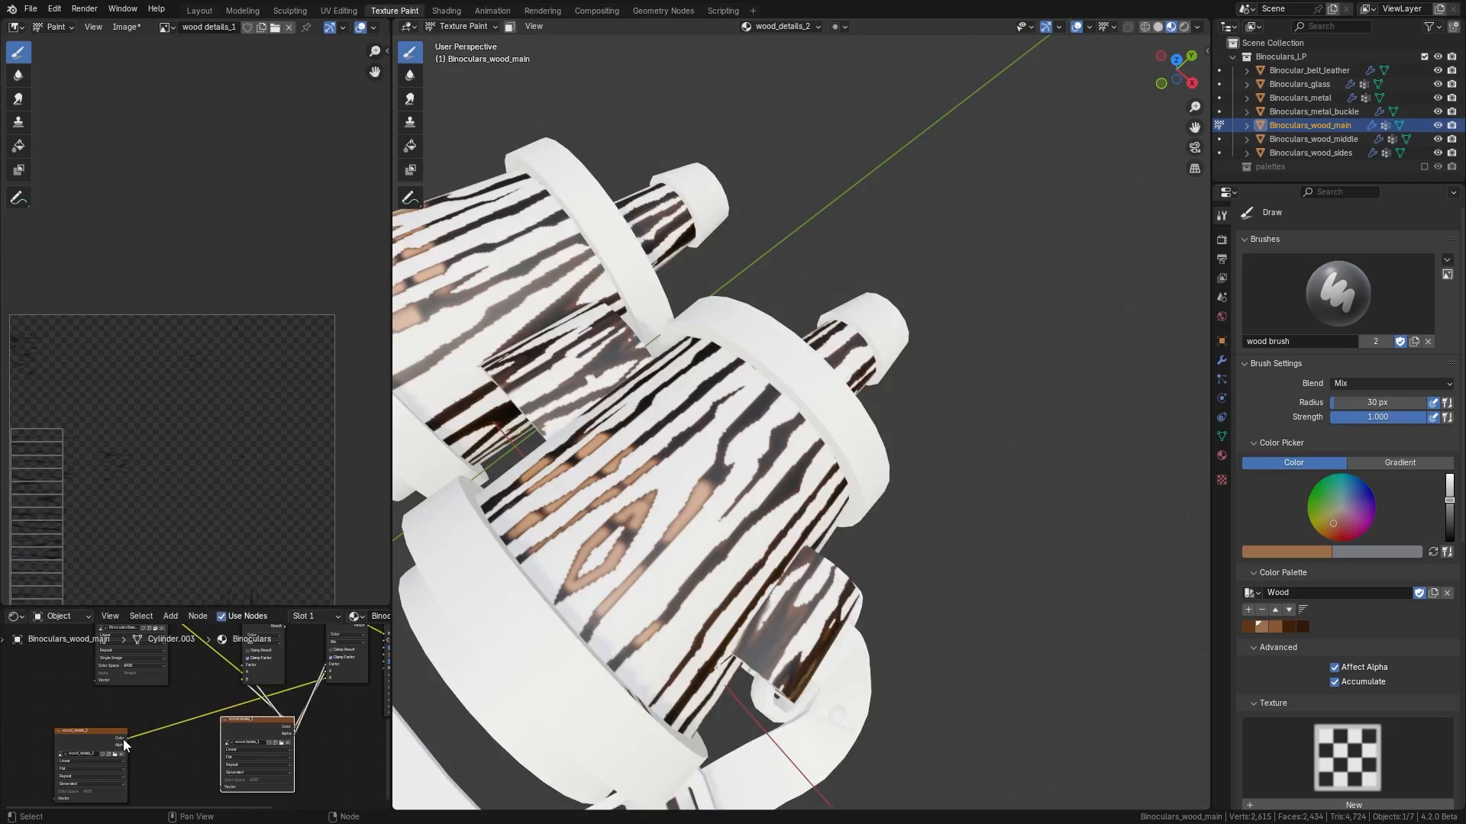
drag(123, 739, 210, 703)
drag(128, 744, 244, 666)
middle_drag(210, 666, 177, 705)
scroll(177, 705, up, 2)
drag(214, 712, 215, 719)
drag(130, 642, 200, 690)
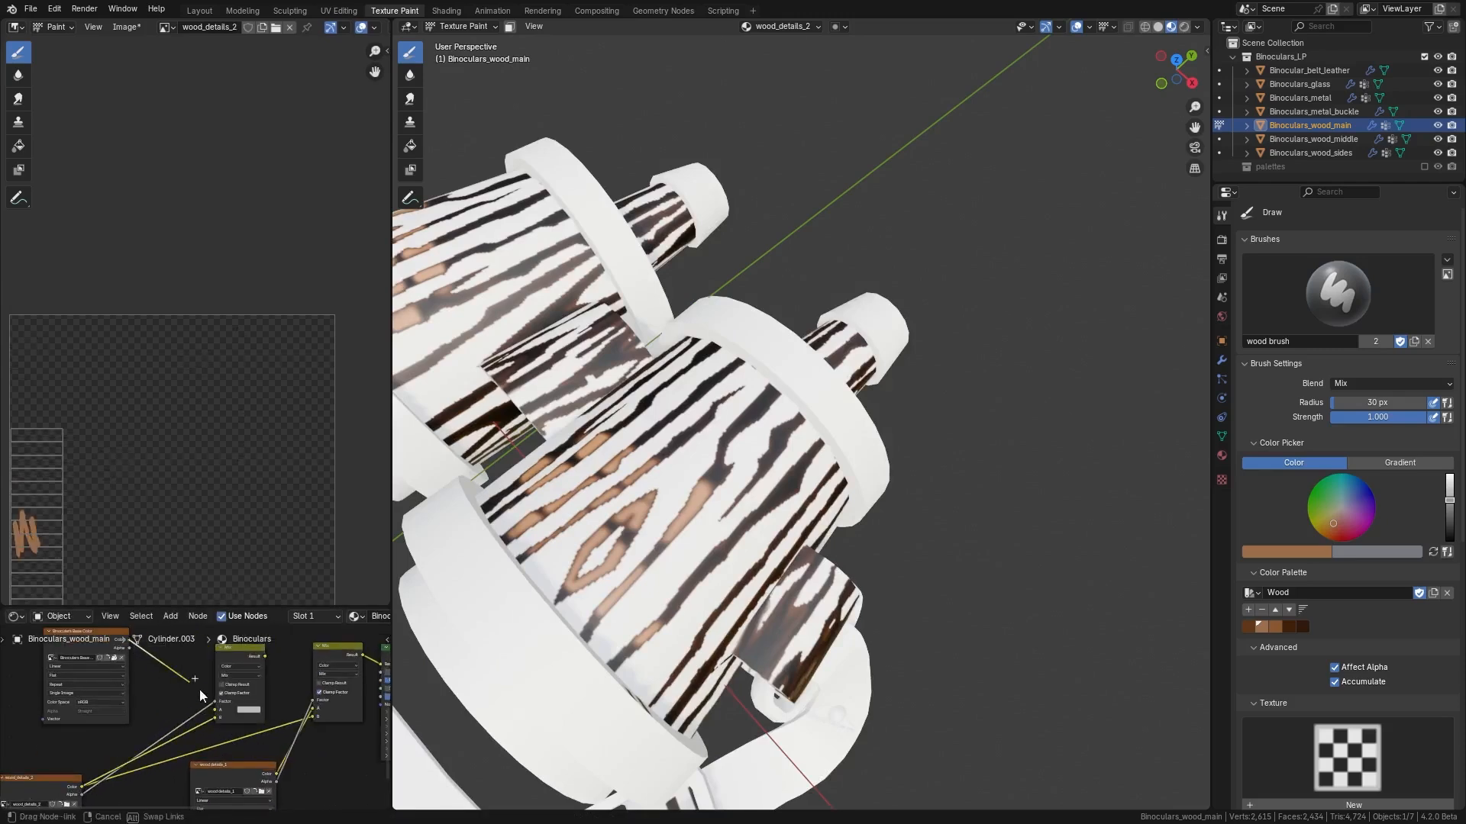
- Rewire the second Mix node to blend wood details_1 over the first Mix node's result
middle_drag(262, 721, 168, 722)
click(157, 769)
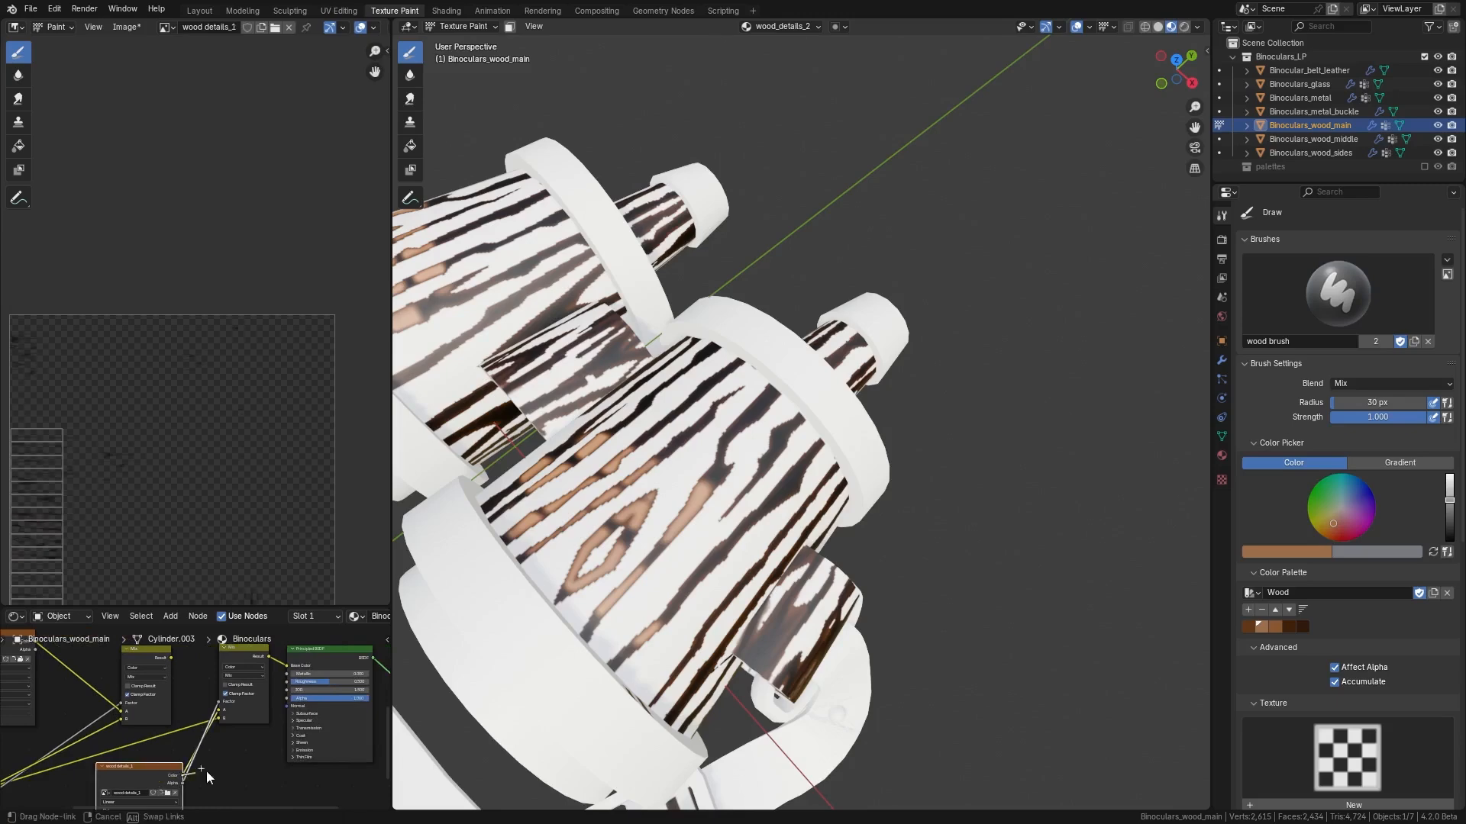
scroll(225, 724, up, 2)
drag(227, 708, 228, 721)
scroll(228, 721, down, 1)
middle_drag(214, 691, 195, 736)
drag(148, 687, 207, 753)
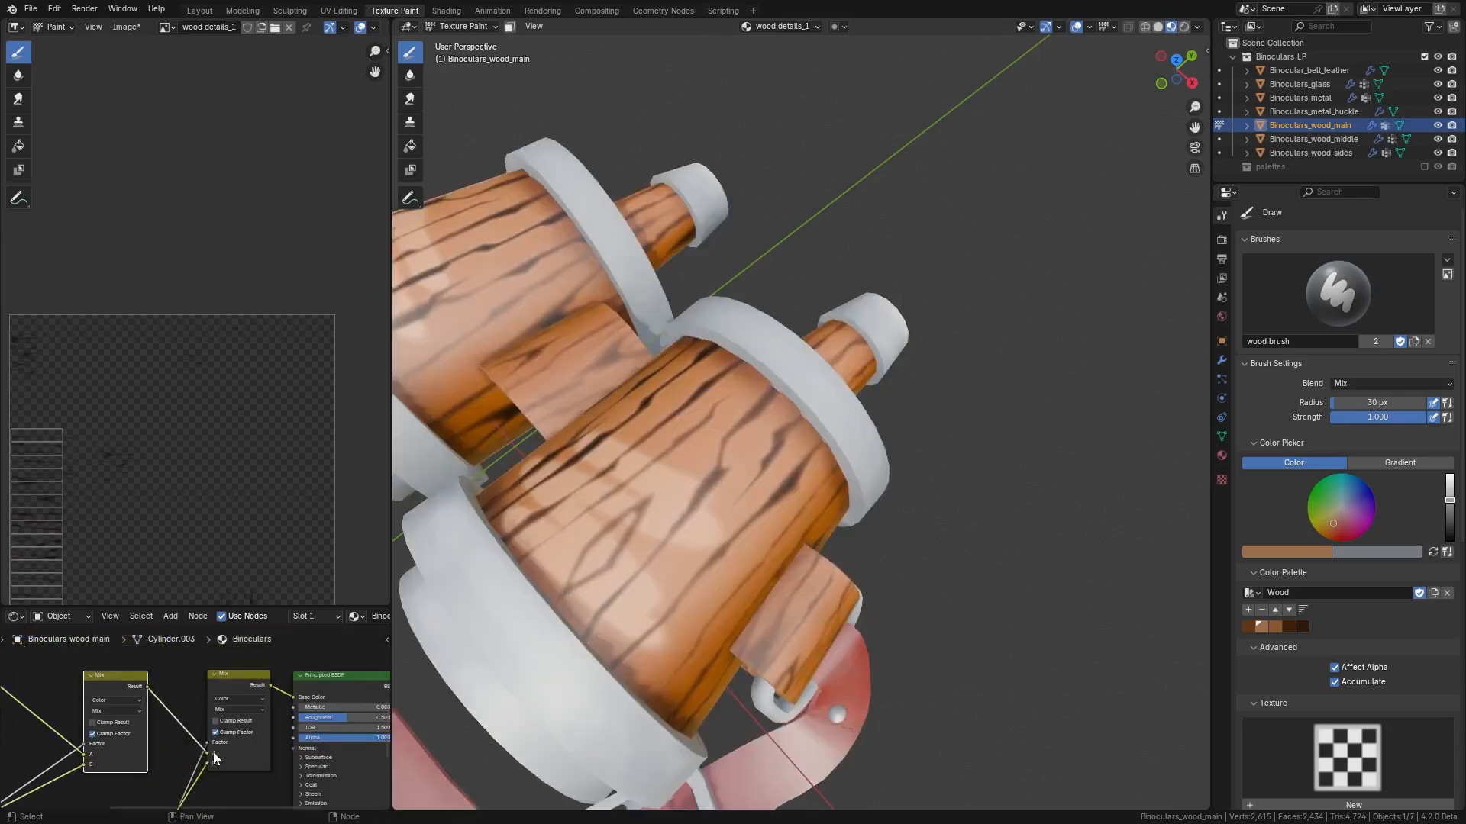
middle_drag(591, 622, 825, 665)
drag(846, 675, 793, 690)
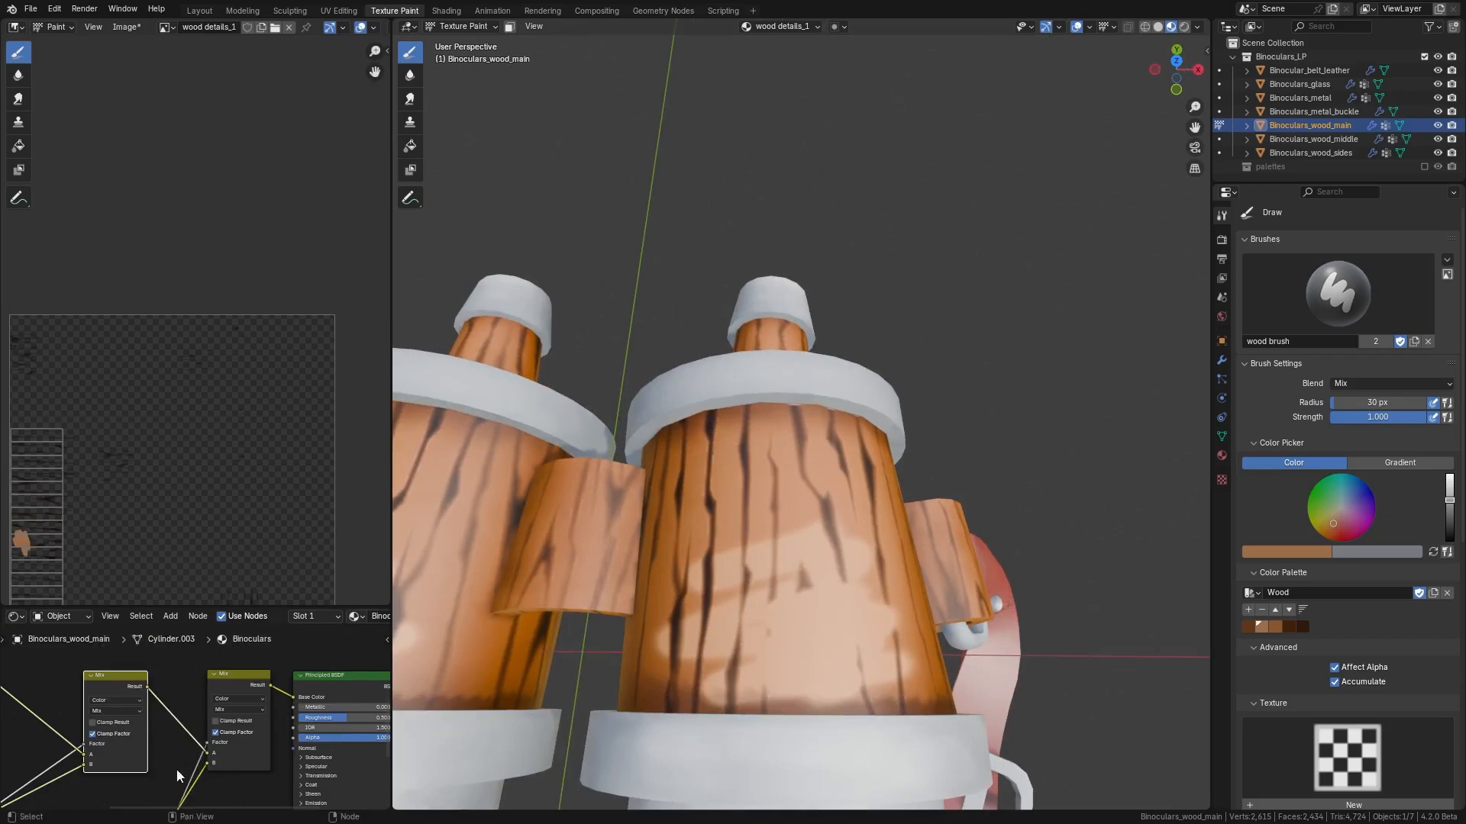
scroll(176, 768, down, 1)
middle_drag(145, 790, 194, 699)
key(ctrl+z)
- Make wood_details_2 the active paint texture and test light brown strokes beneath the barrel's grain lines
middle_drag(61, 748, 204, 737)
scroll(203, 738, up, 1)
click(73, 737)
mouse_move(775, 567)
mouse_down()
mouse_move(807, 625)
mouse_move(859, 581)
mouse_up()
mouse_move(905, 615)
middle_down()
mouse_move(848, 606)
mouse_move(939, 584)
mouse_move(878, 592)
middle_up()
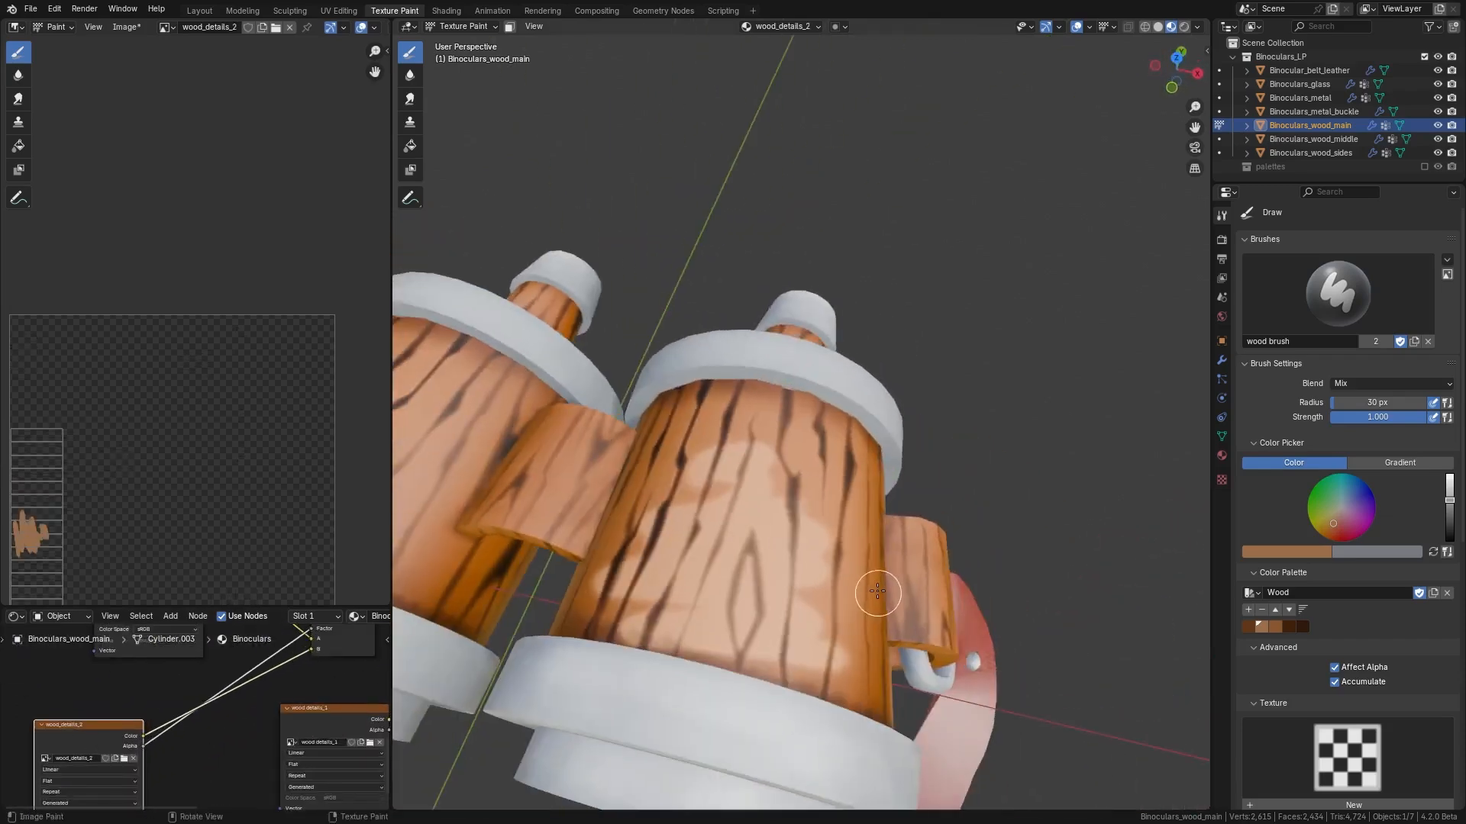
- Set the brush blend to Erase Alpha with a 169 px radius and erase the test strokes from the barrel
click(1377, 384)
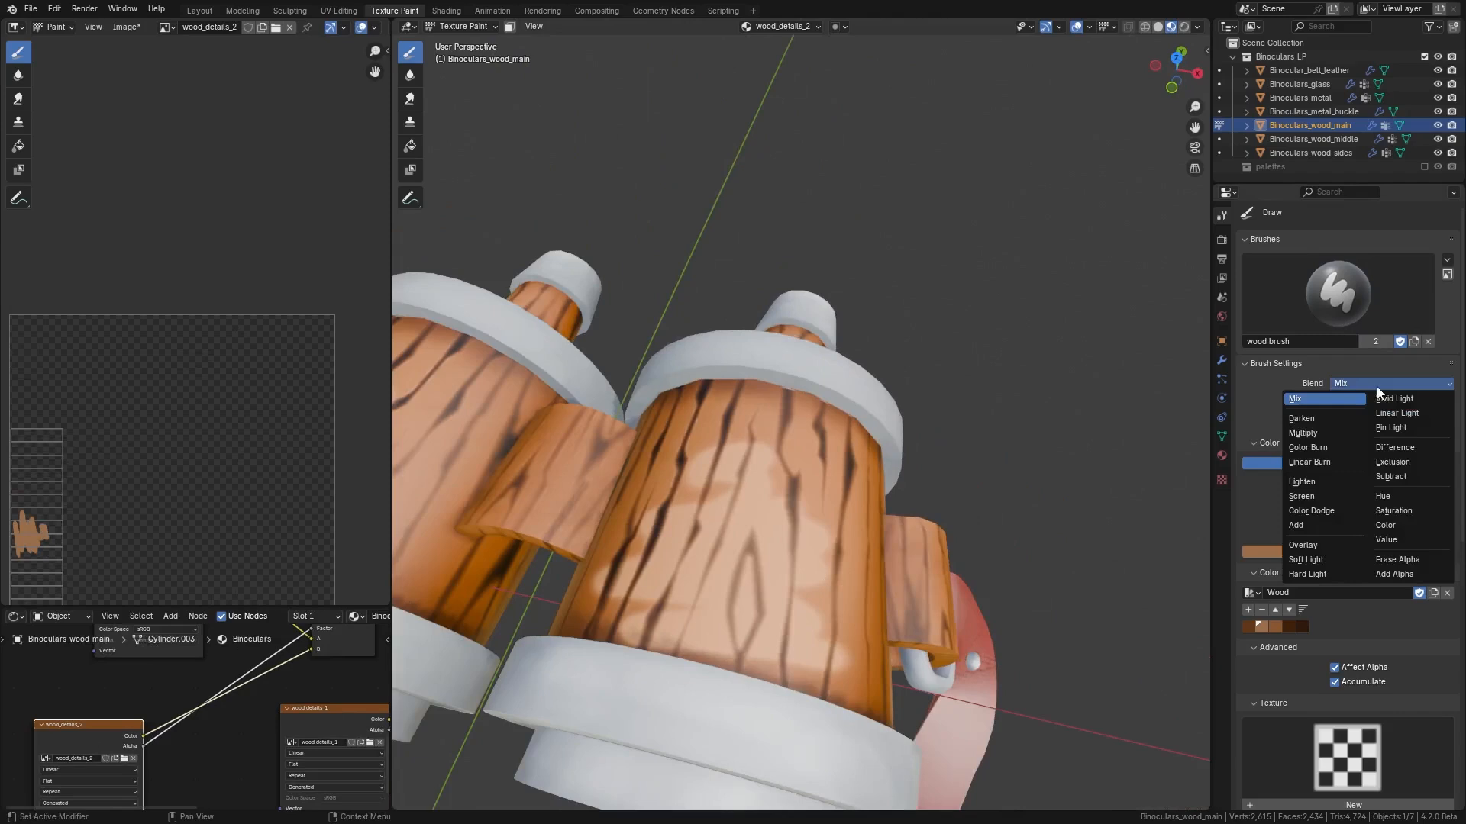
click(1407, 561)
right_click(729, 520)
drag(654, 521, 685, 521)
mouse_move(835, 543)
mouse_down()
mouse_move(690, 587)
mouse_move(742, 450)
mouse_move(713, 439)
mouse_up()
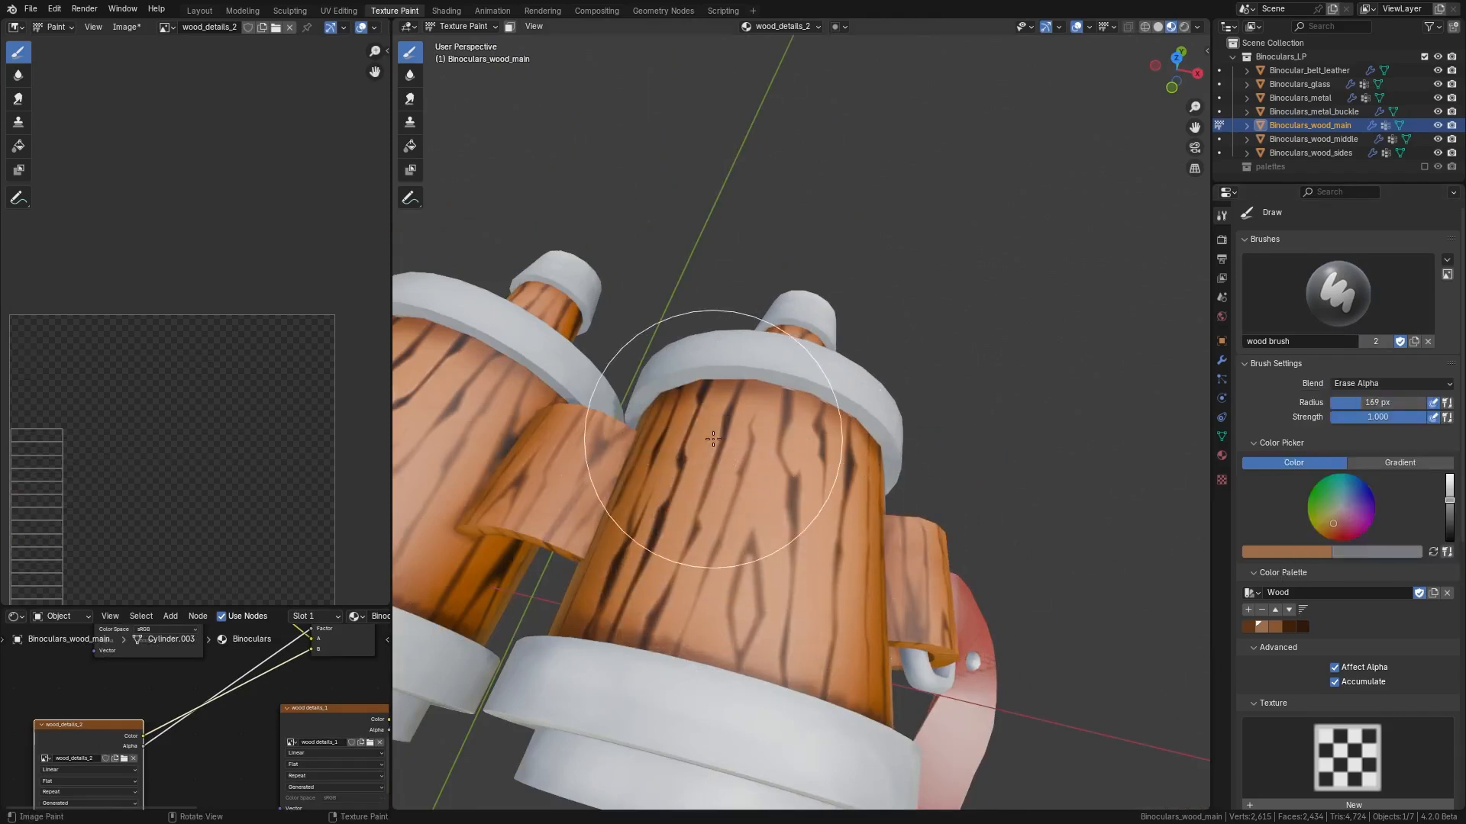
- Return the brush blend to Mix, set radius 62 px and strength 0.389, and pick light brown from the Wood palette
click(1376, 384)
click(1297, 399)
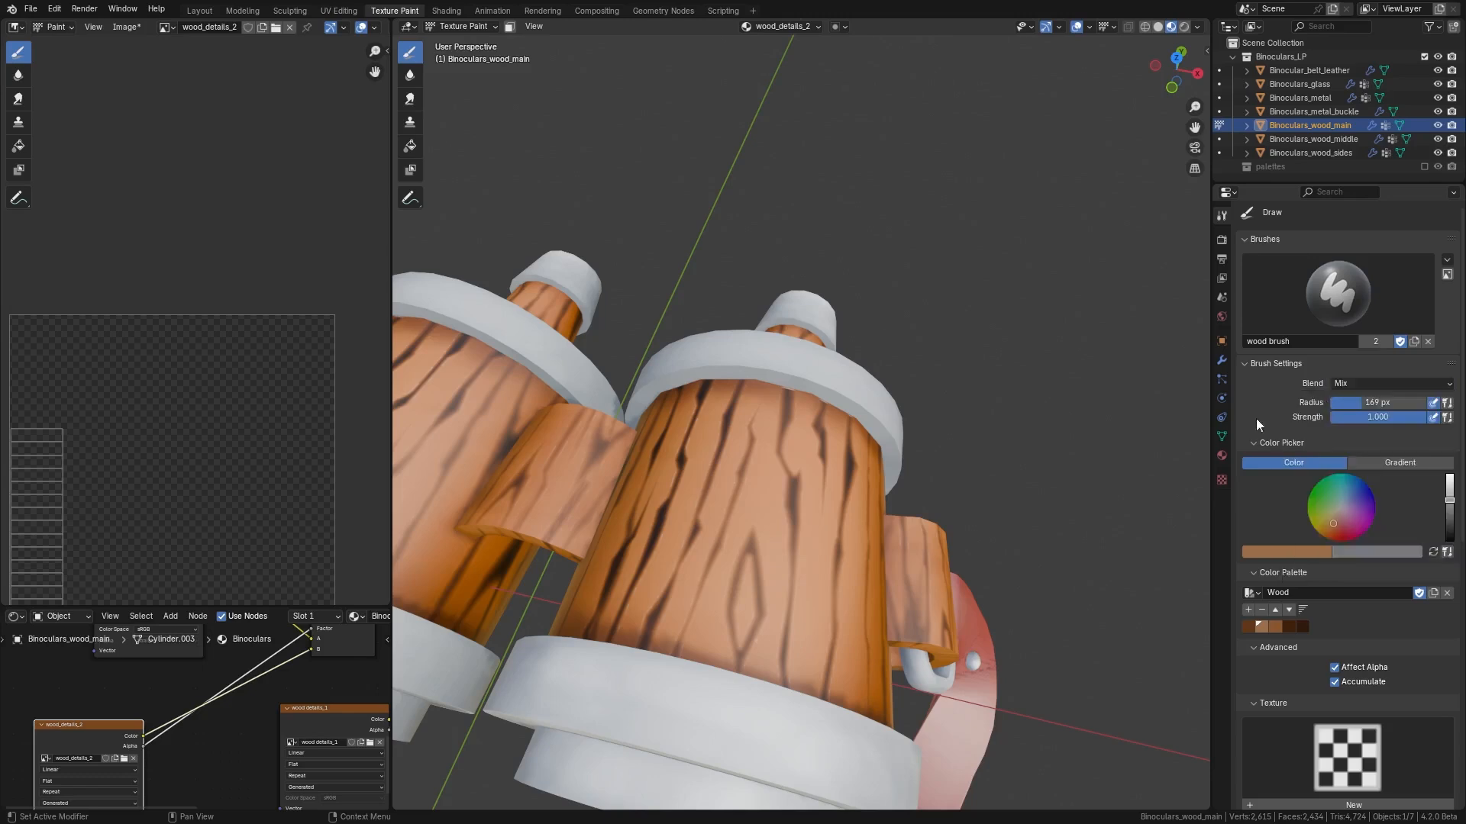
click(1260, 627)
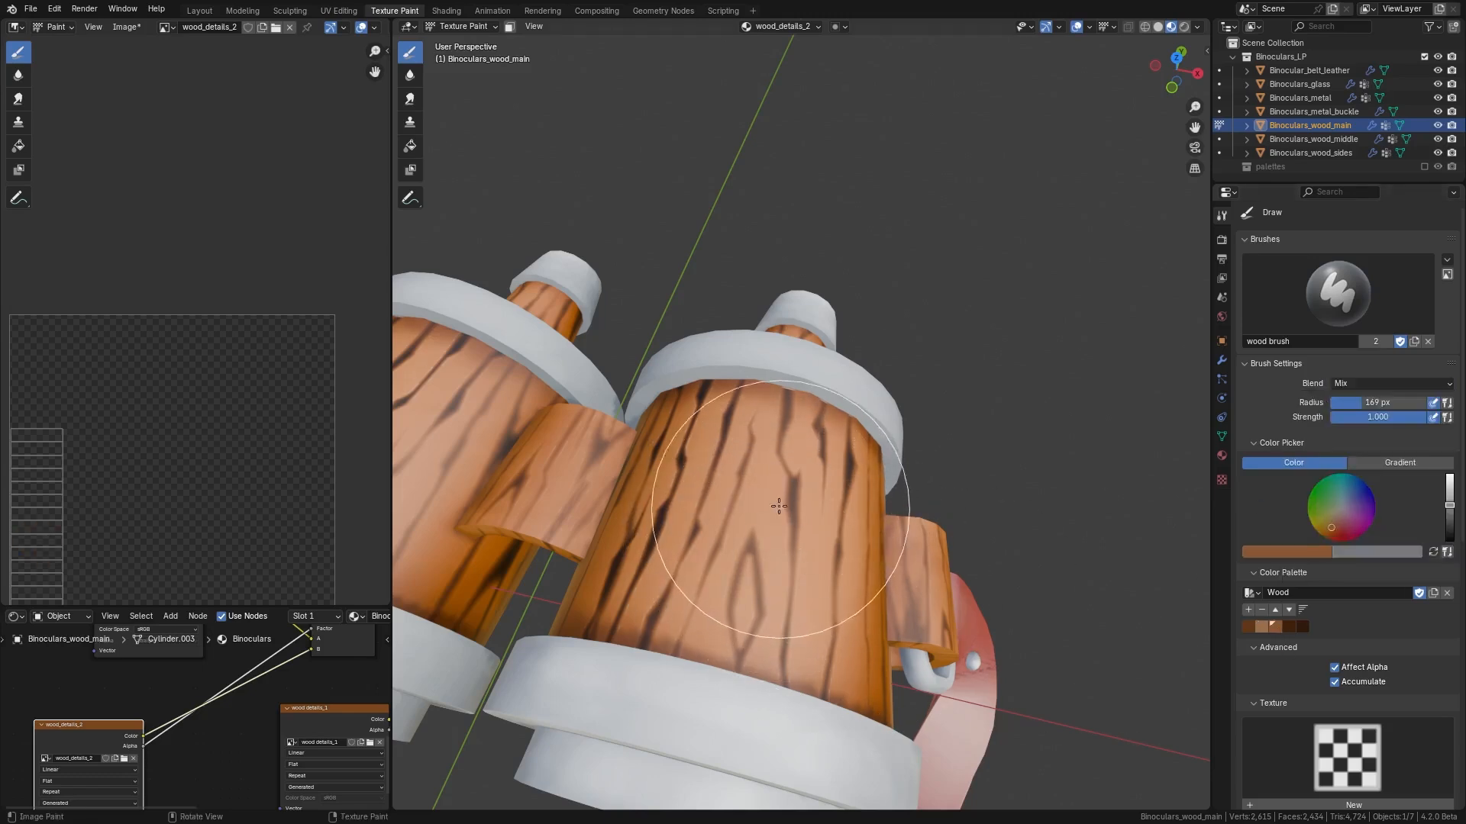
right_click(703, 509)
mouse_move(706, 502)
mouse_down()
mouse_move(722, 516)
mouse_move(648, 515)
mouse_up()
click(1267, 627)
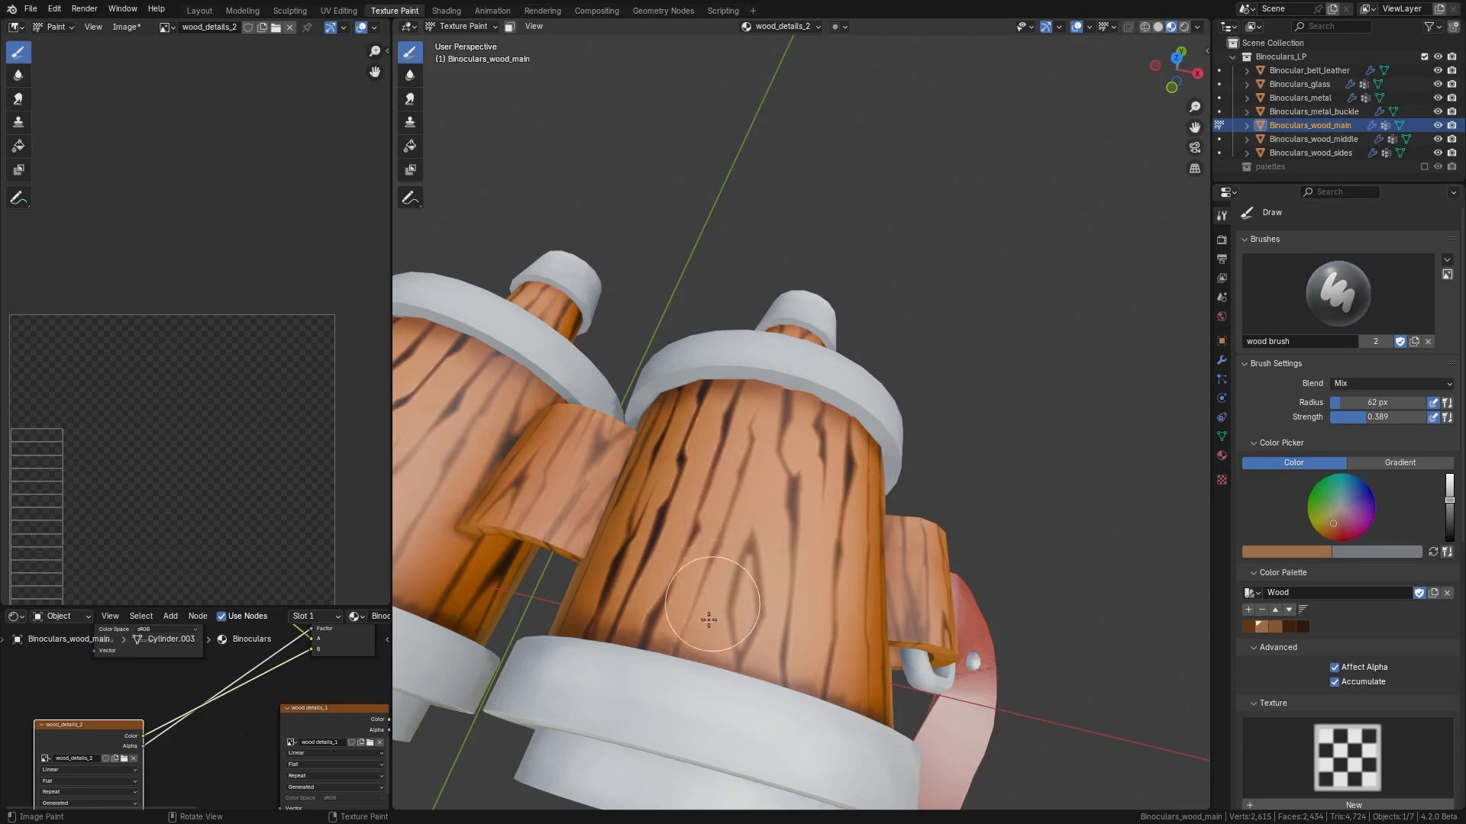
- Try light brown strokes along the right barrel's upper side, first in the palette shade and then in a slightly darker one
drag(763, 440, 804, 699)
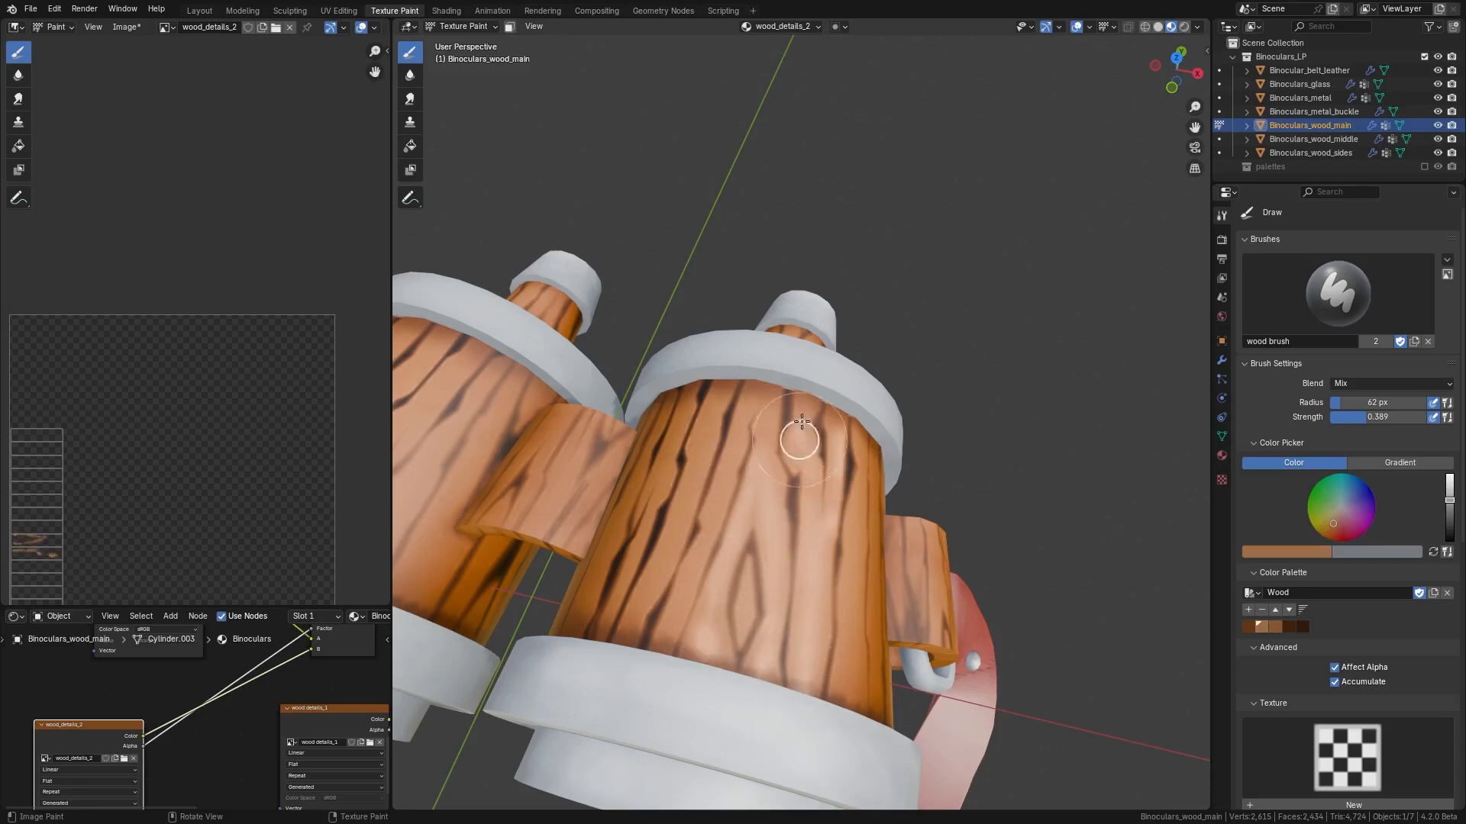
mouse_move(746, 415)
middle_down()
mouse_move(690, 483)
mouse_move(846, 564)
middle_up()
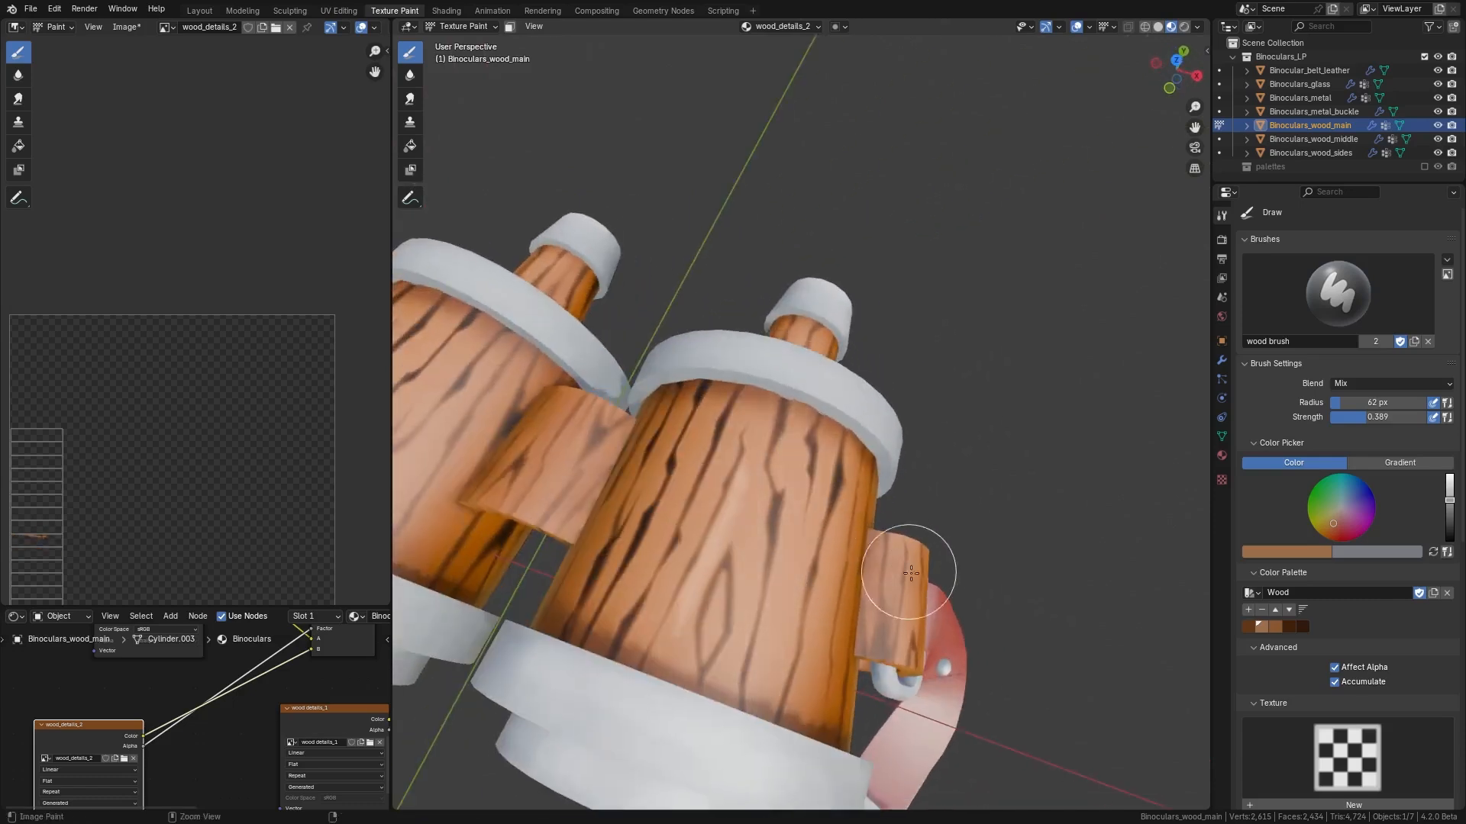
click(1300, 550)
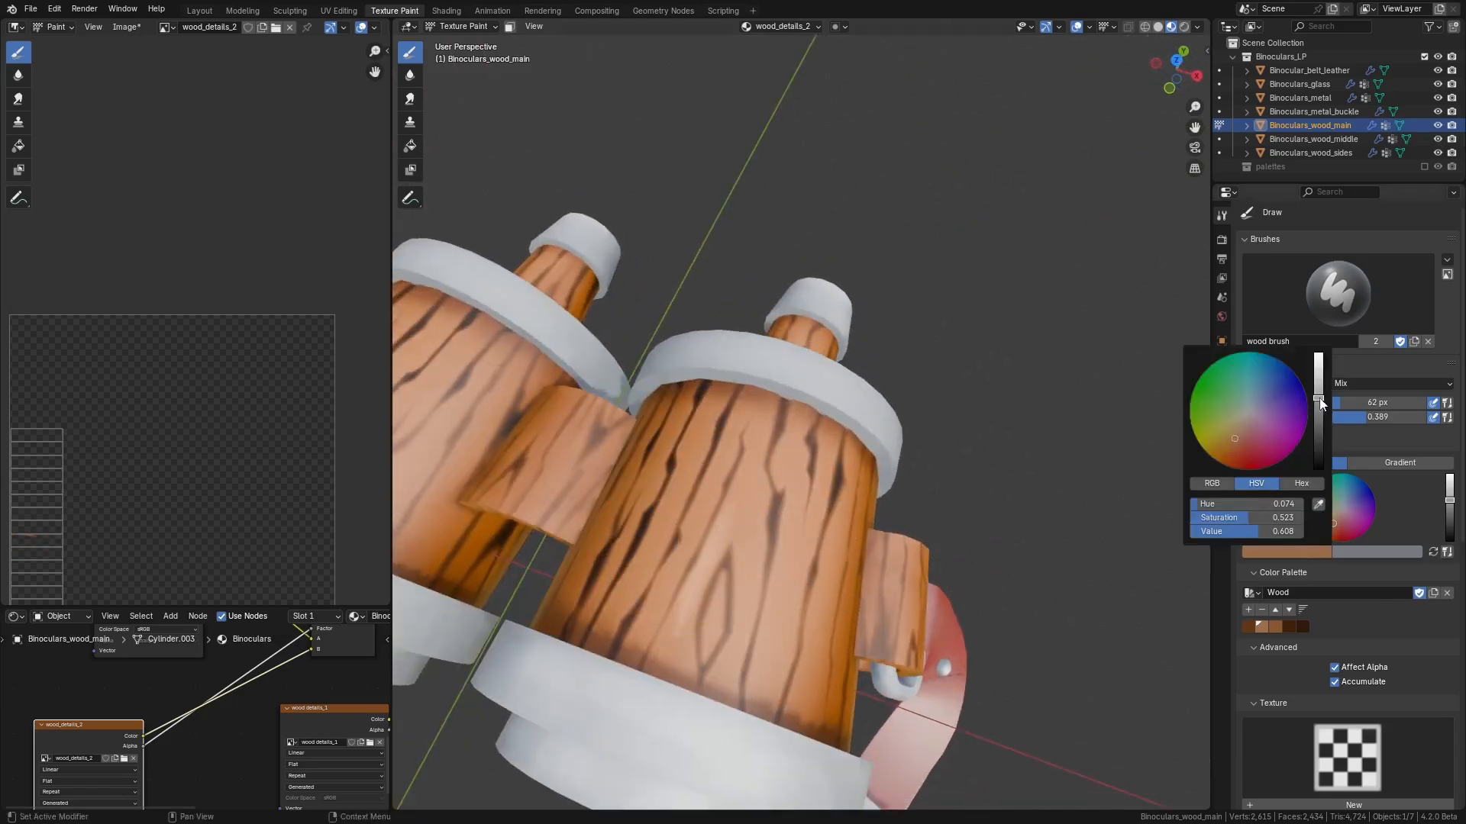
drag(1319, 399, 1319, 408)
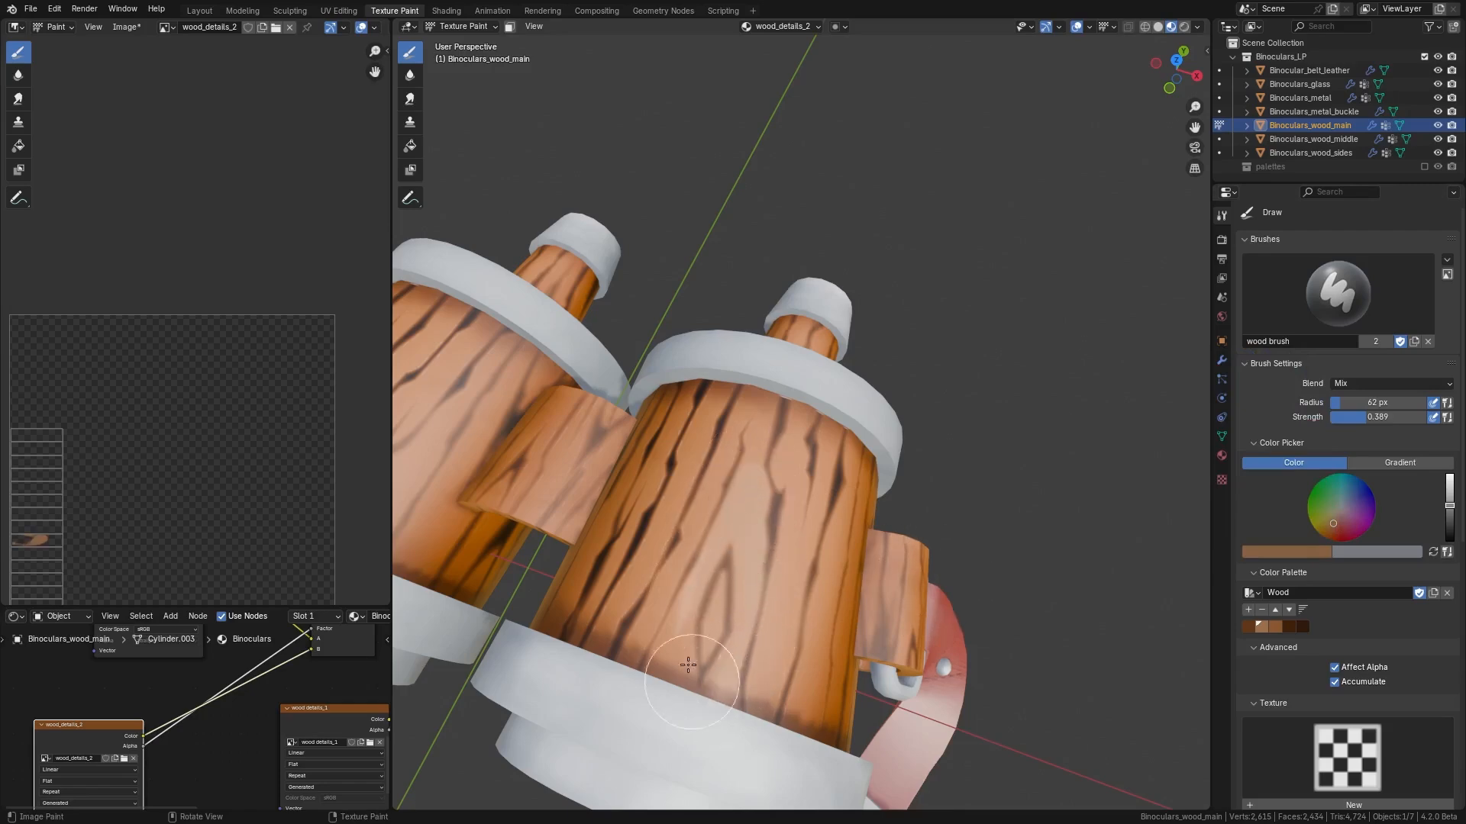
drag(688, 665, 680, 617)
drag(753, 451, 748, 404)
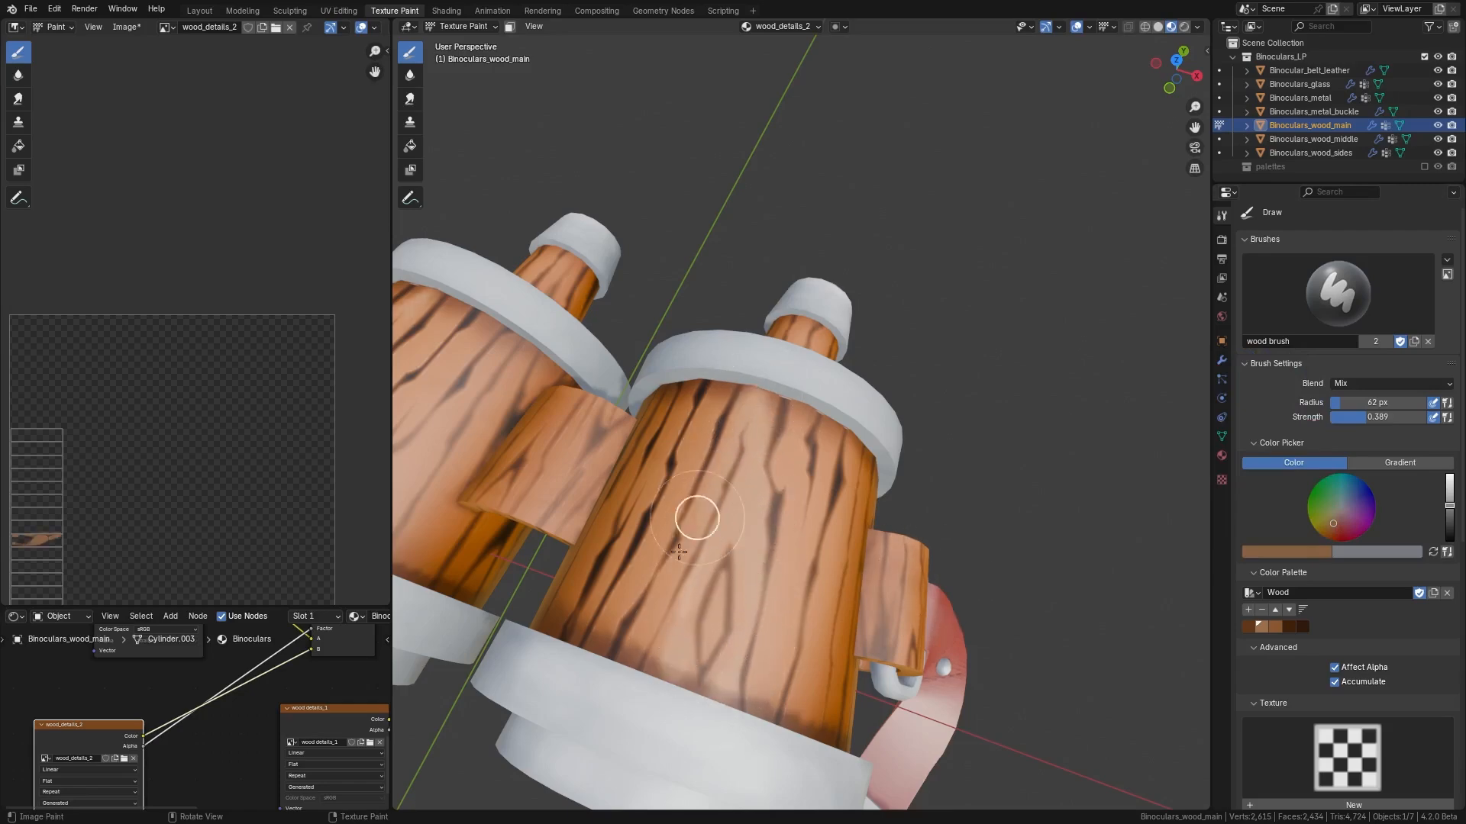
drag(679, 552, 634, 619)
mouse_move(713, 477)
middle_down()
mouse_move(824, 453)
mouse_move(868, 482)
mouse_move(790, 490)
middle_up()
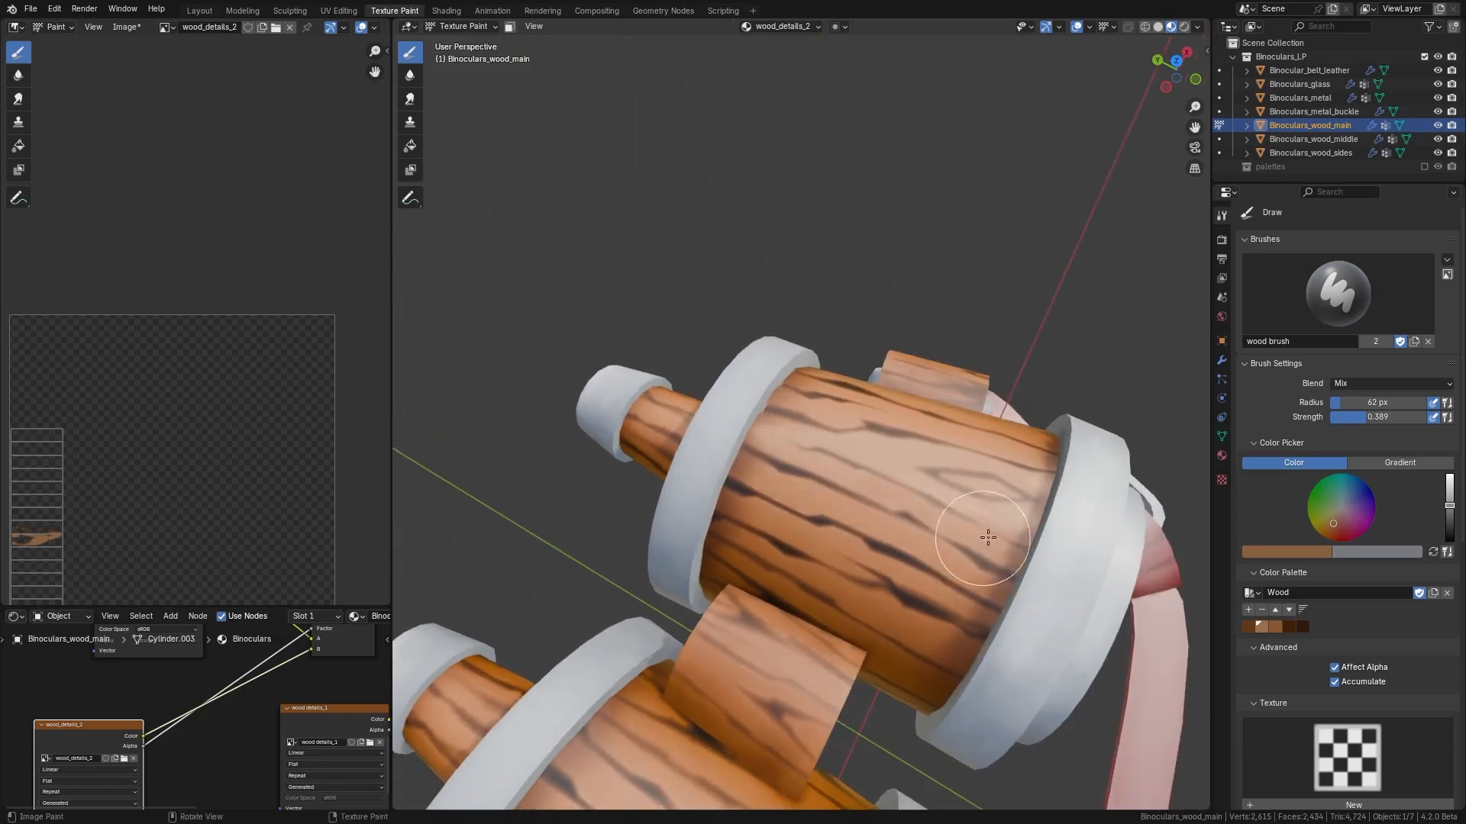
middle_drag(972, 523, 877, 582)
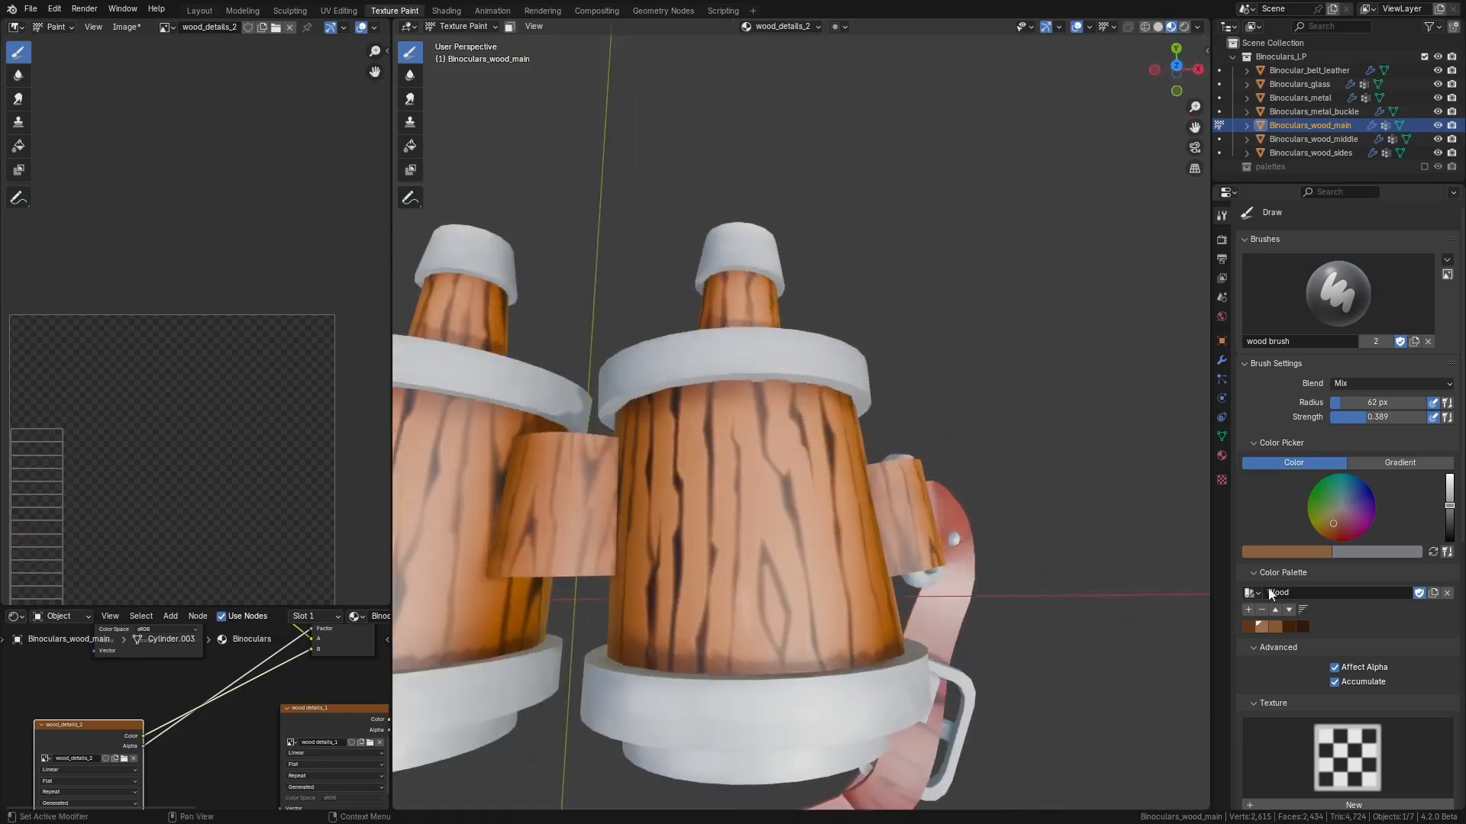
- Pick dark brown from the Wood palette and paint soft strokes between the grain lines on the barrel's upper side
click(1289, 627)
drag(740, 522, 738, 593)
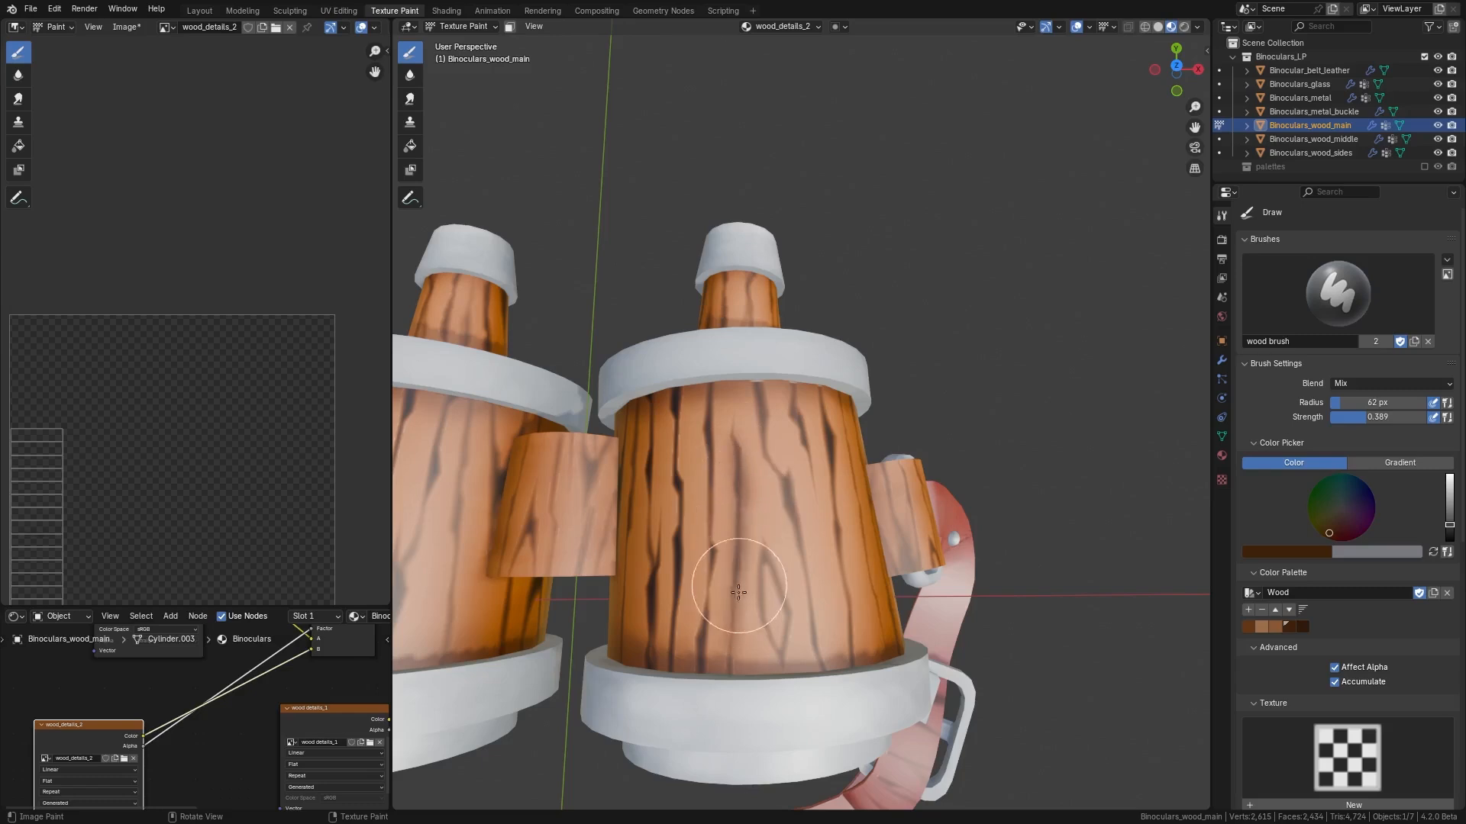
drag(803, 511, 810, 635)
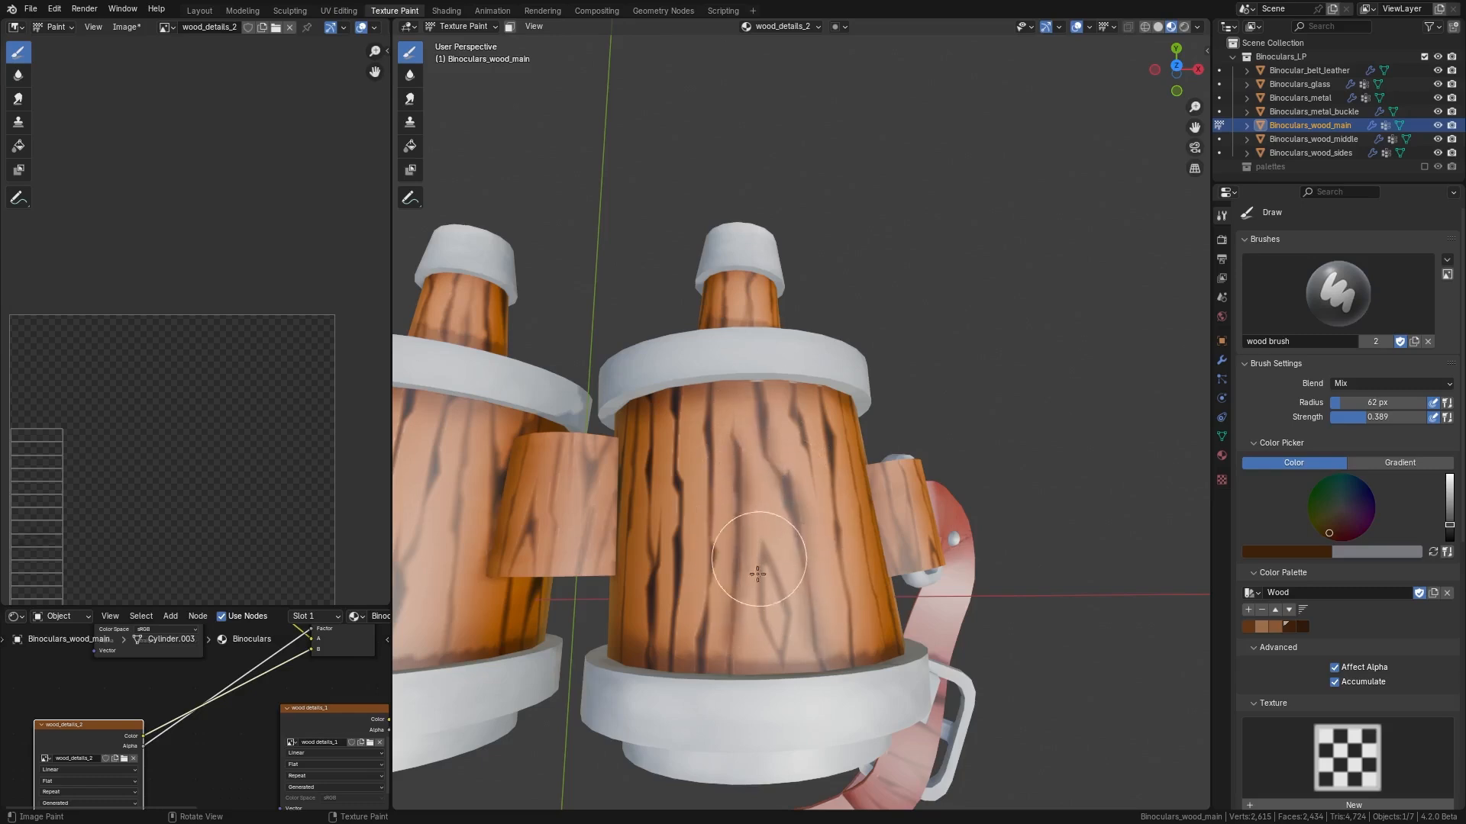
mouse_move(788, 628)
middle_down()
mouse_move(756, 553)
mouse_move(759, 470)
mouse_move(699, 557)
middle_up()
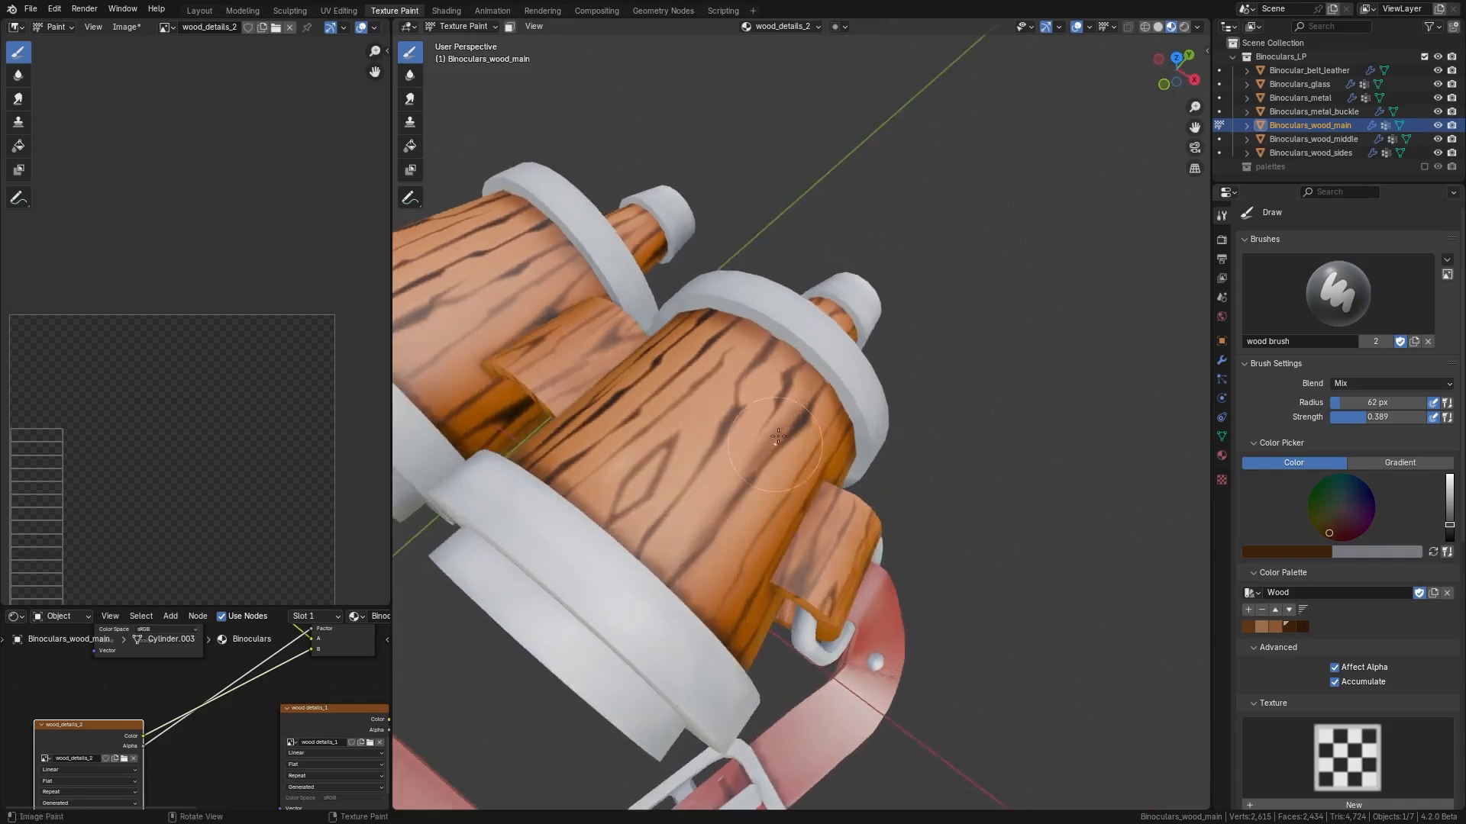
middle_drag(800, 426, 646, 551)
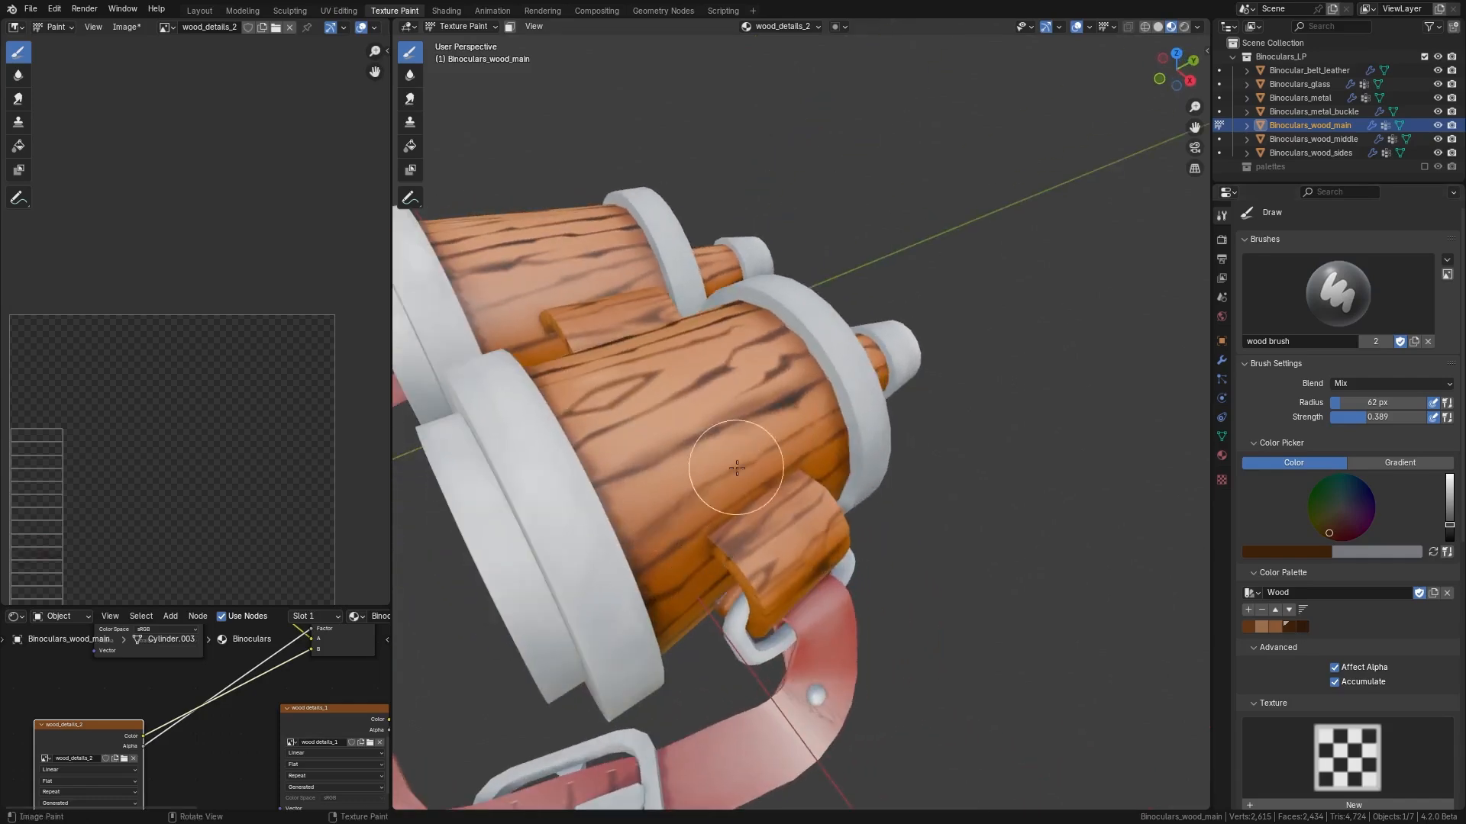
middle_drag(744, 466, 750, 366)
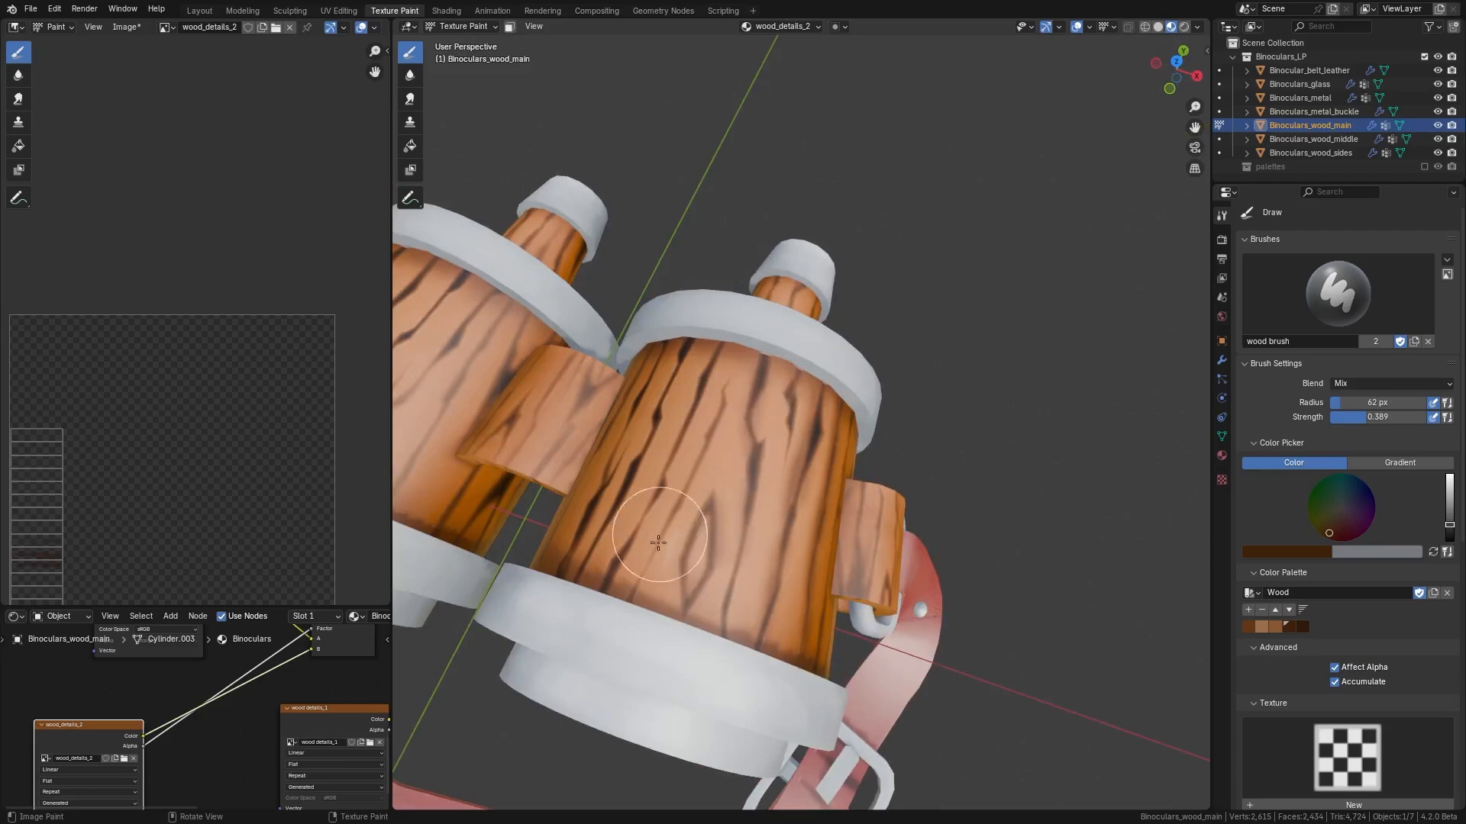
- Continue the dark brown strokes lengthwise along the grain on the barrel side facing the middle bridge
drag(713, 352, 613, 575)
mouse_move(613, 575)
middle_down()
mouse_move(749, 530)
mouse_move(760, 484)
middle_up()
mouse_move(760, 488)
mouse_down()
mouse_move(978, 566)
mouse_move(859, 522)
mouse_up()
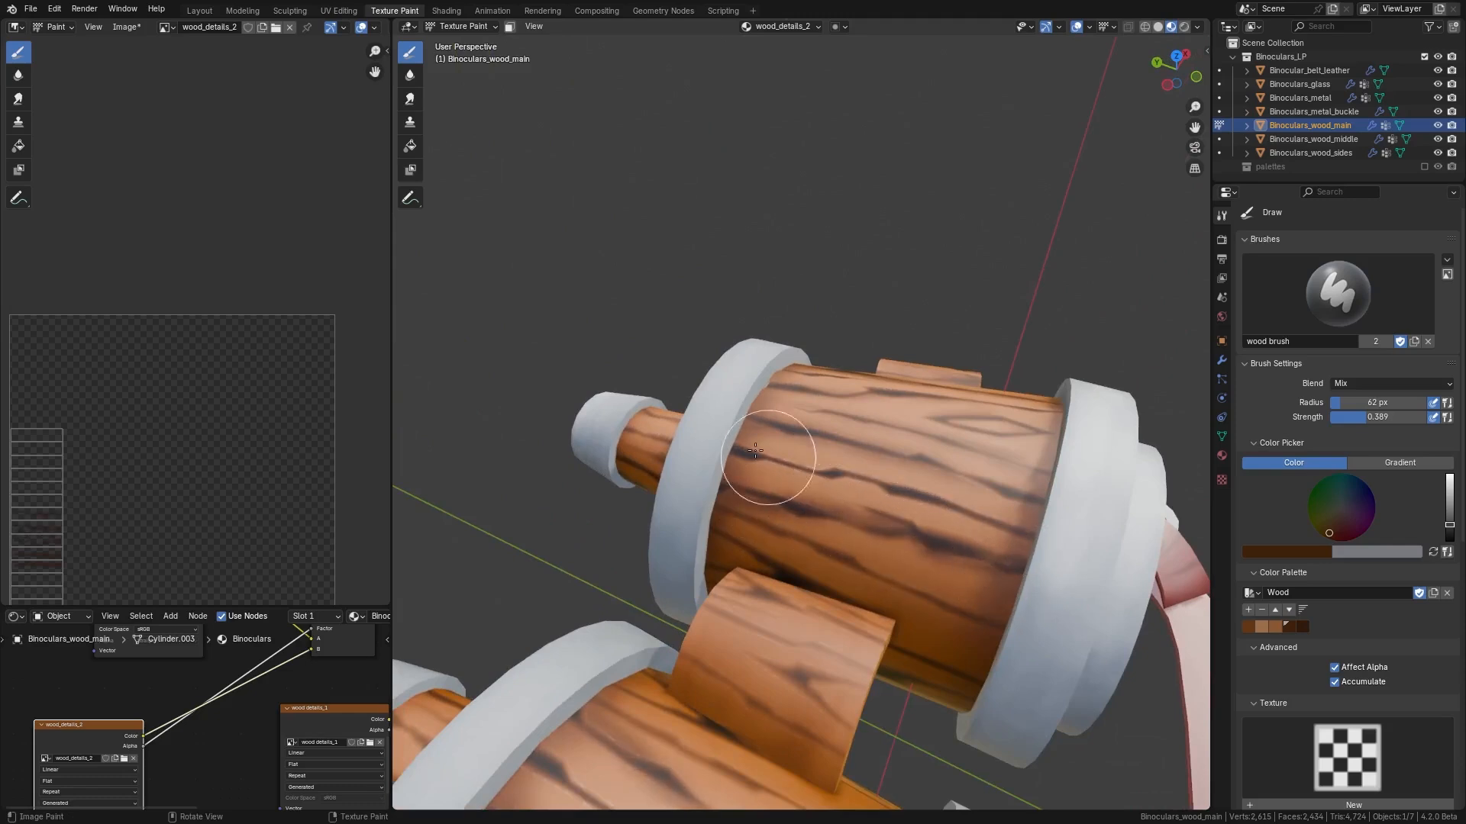
drag(769, 458, 1002, 532)
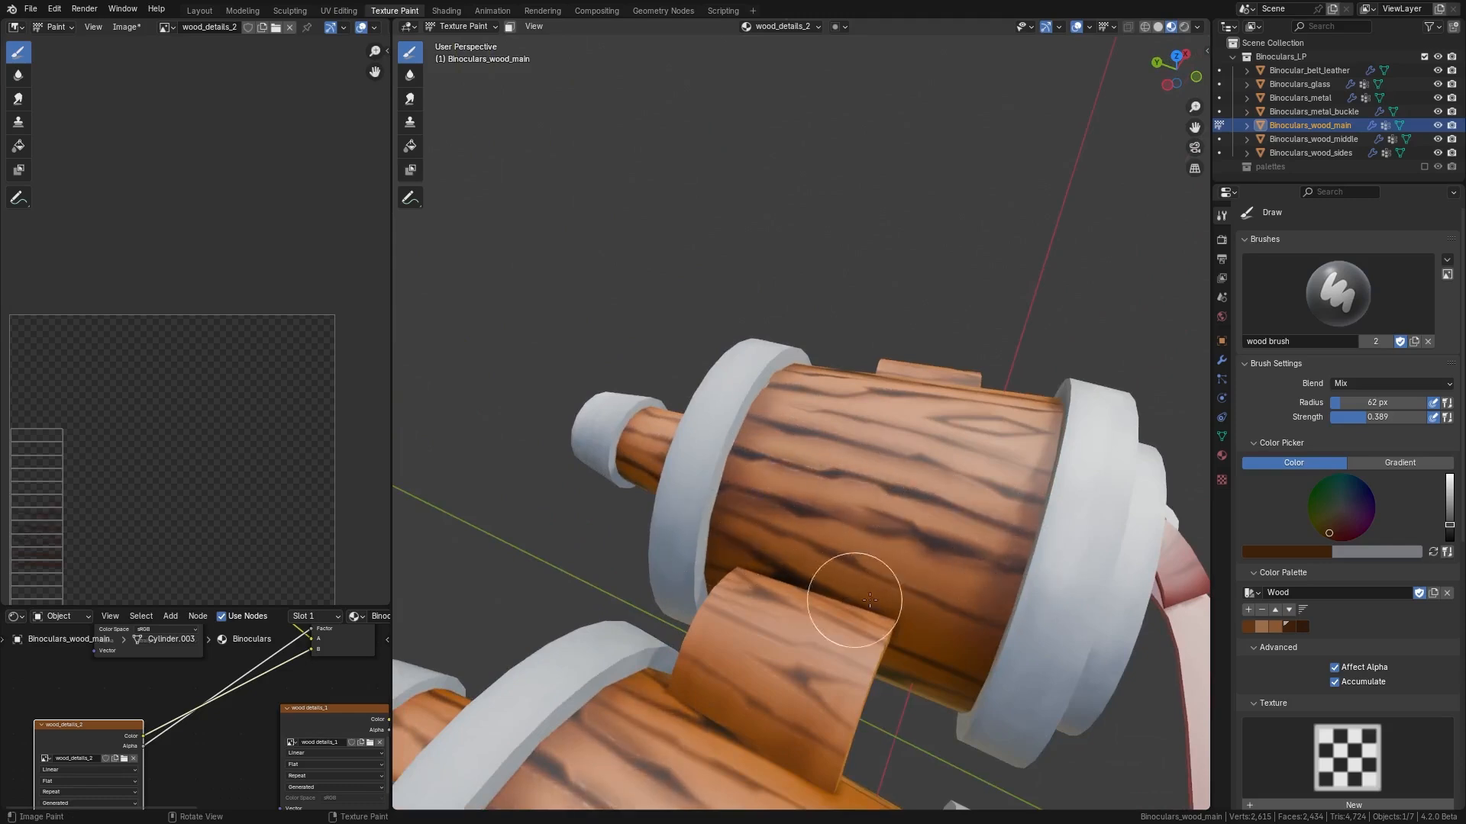
- Work around the barrel's outer side and underside, adding dark brown shading along the grain
middle_drag(858, 595, 942, 533)
mouse_move(1062, 561)
middle_down()
mouse_move(891, 598)
mouse_move(775, 481)
mouse_move(593, 435)
middle_up()
scroll(664, 443, down, 4)
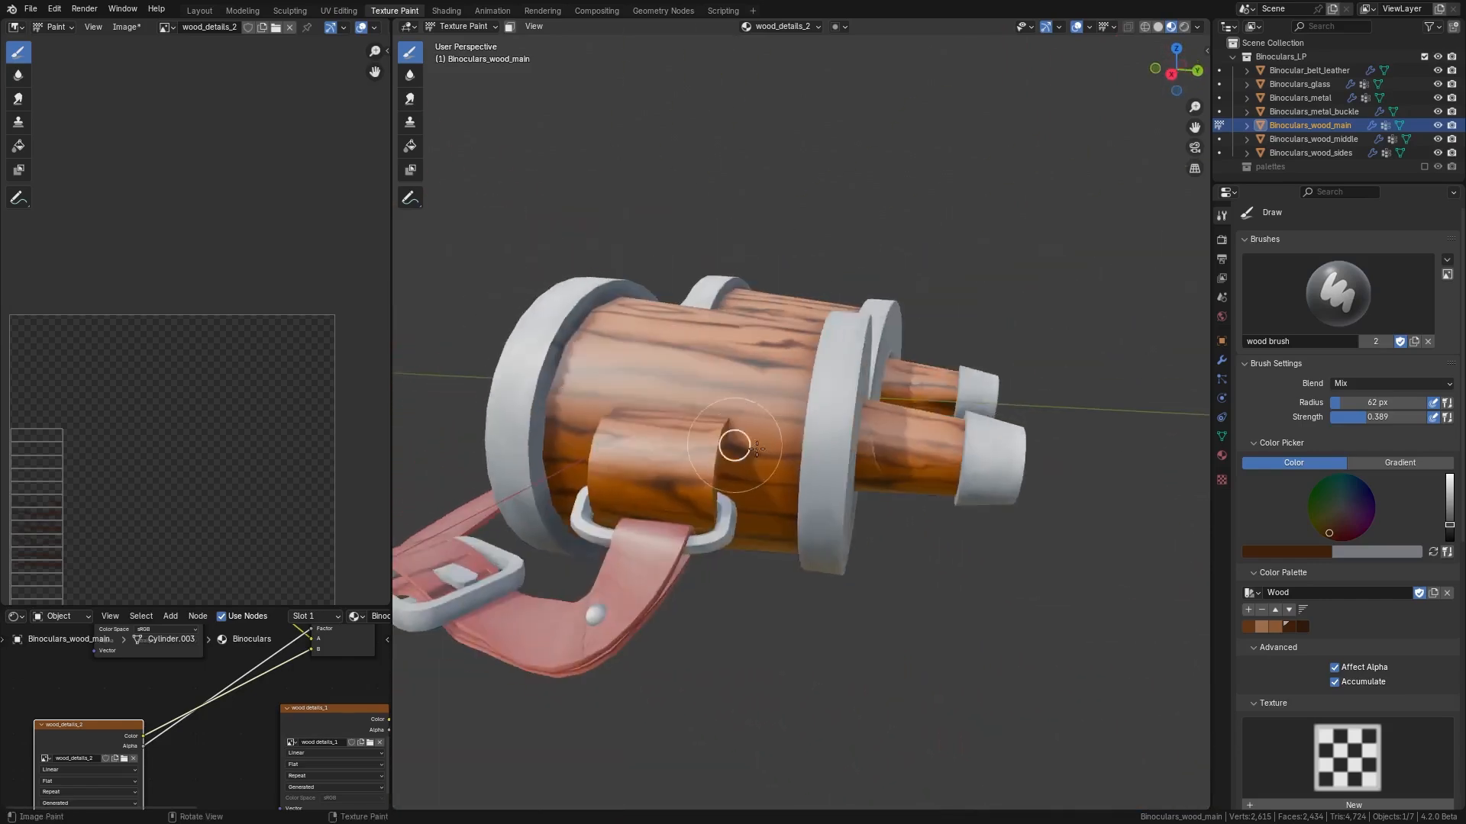
scroll(718, 491, up, 4)
middle_drag(610, 500, 534, 393)
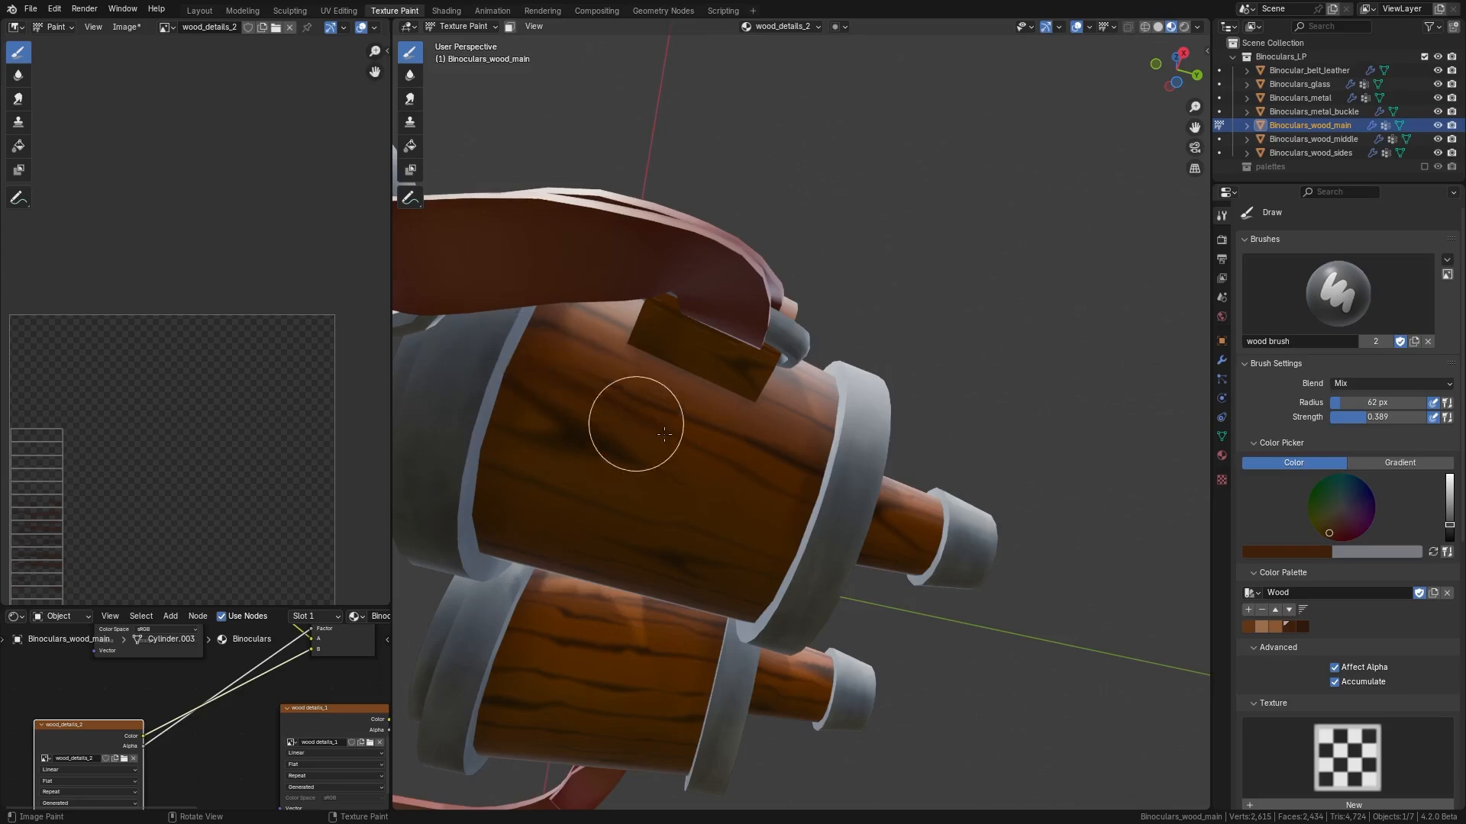
middle_drag(801, 509, 759, 452)
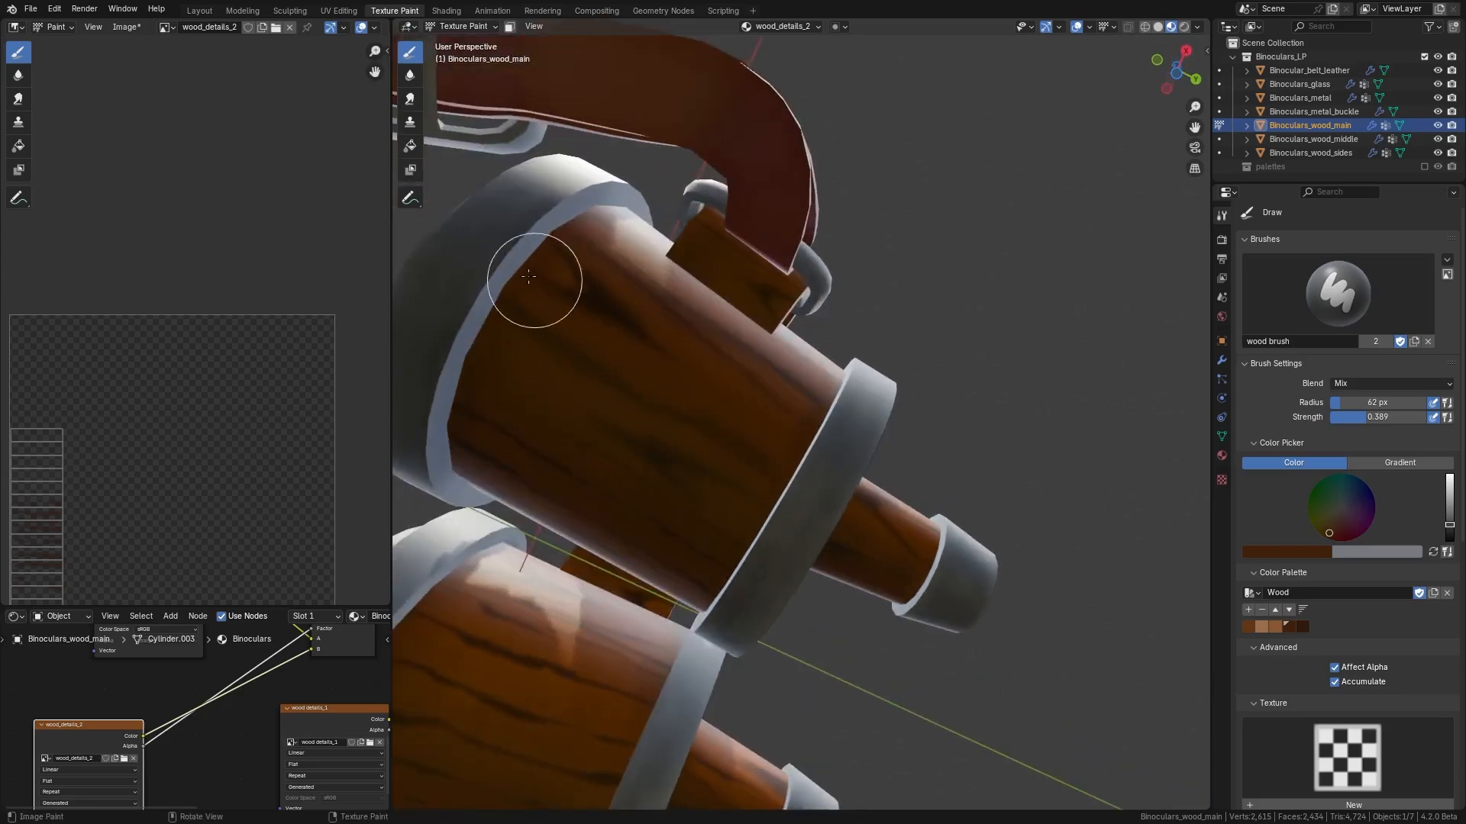
mouse_move(718, 399)
middle_down()
mouse_move(759, 410)
mouse_move(657, 340)
middle_up()
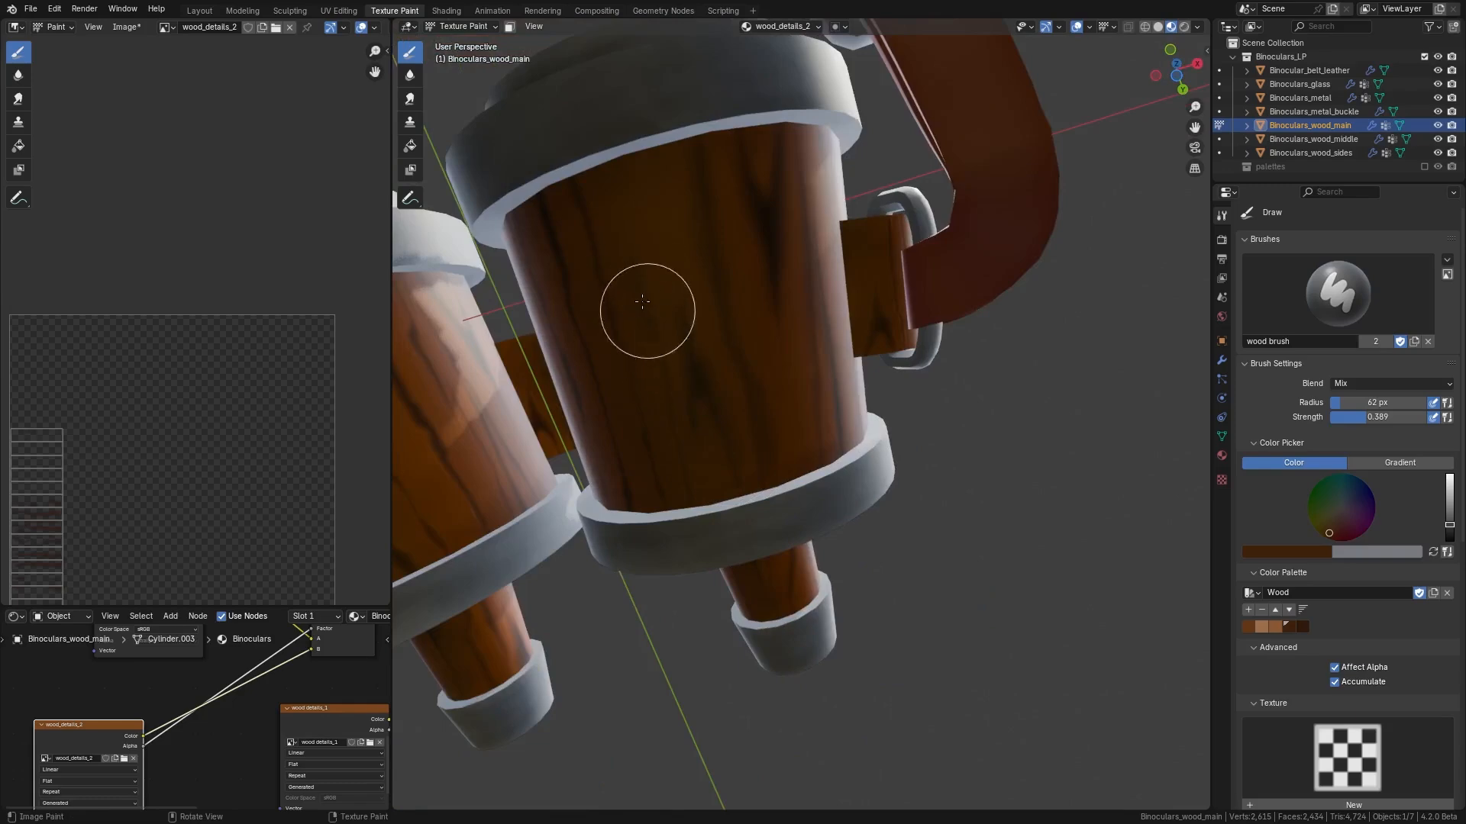
mouse_move(600, 378)
middle_down()
mouse_move(641, 534)
mouse_move(749, 468)
middle_up()
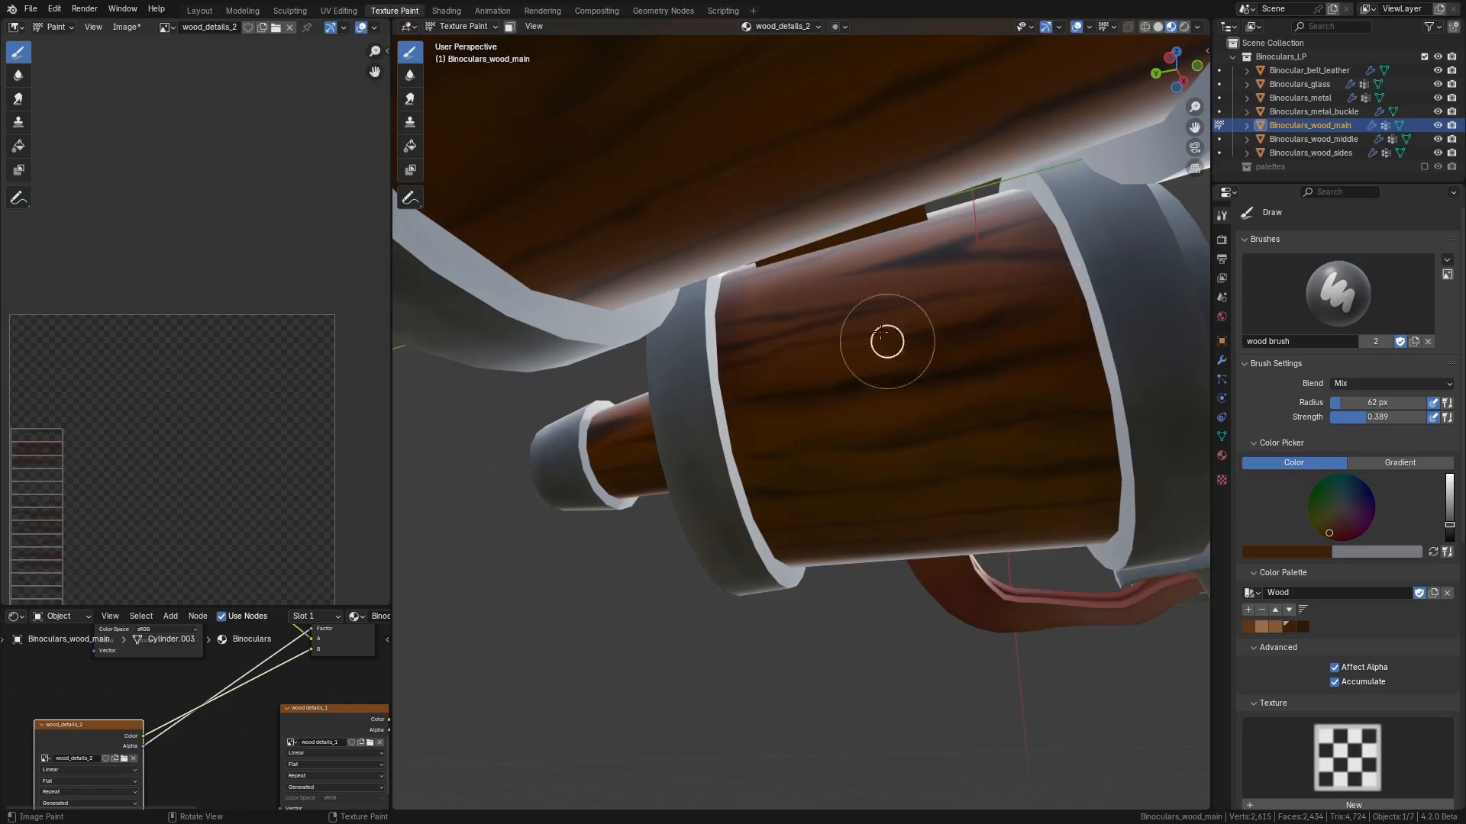
mouse_move(903, 291)
middle_down()
mouse_move(981, 306)
mouse_move(971, 410)
middle_up()
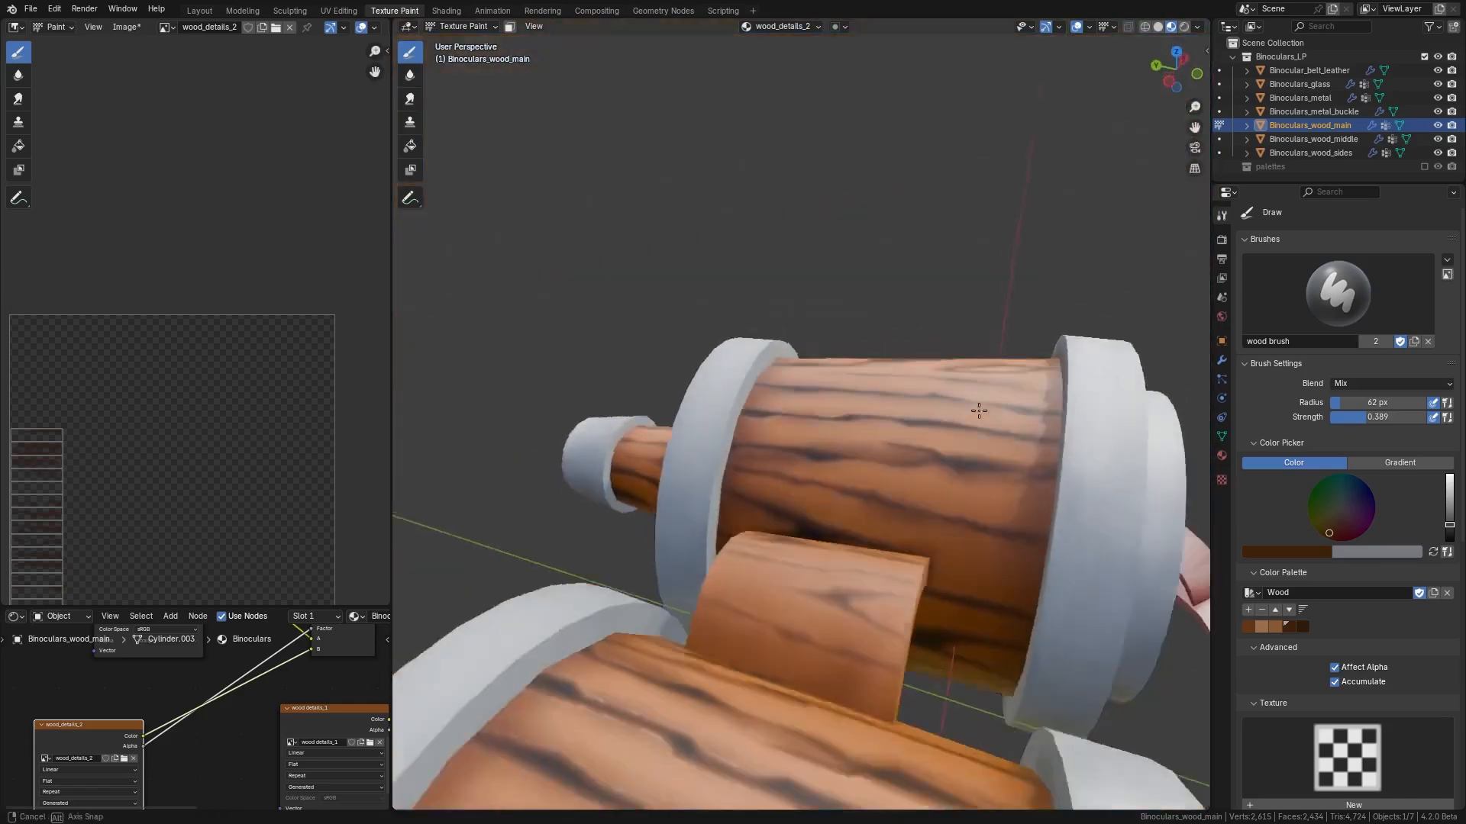
- Paint dark brown strokes lengthwise along the wooden eyepiece tube between its grain lines
mouse_move(1001, 556)
middle_down()
mouse_move(1070, 502)
mouse_move(834, 539)
mouse_move(847, 466)
mouse_move(808, 416)
middle_up()
scroll(834, 540, up, 5)
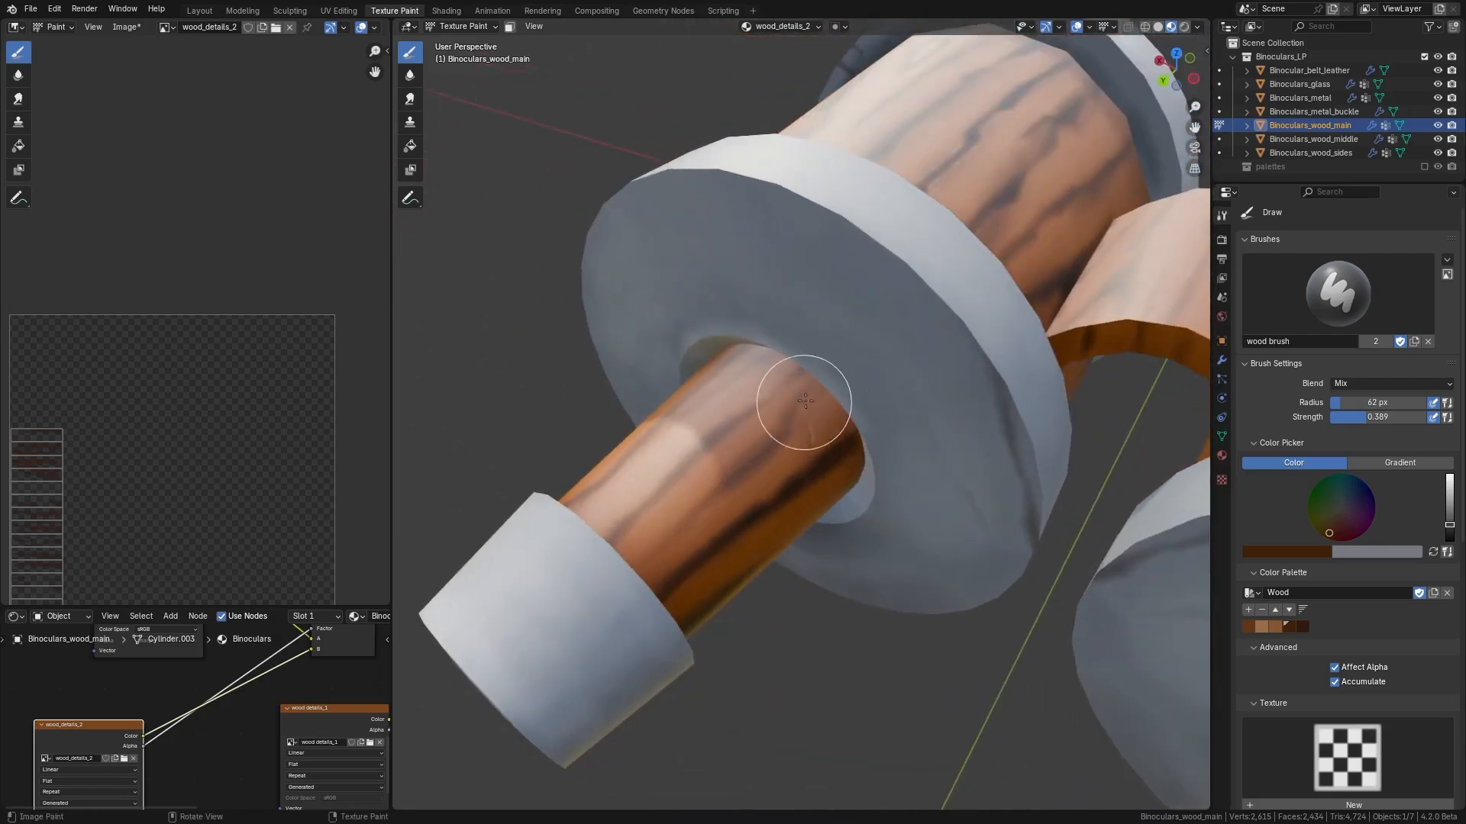
middle_drag(671, 497, 878, 442)
drag(881, 447, 1037, 461)
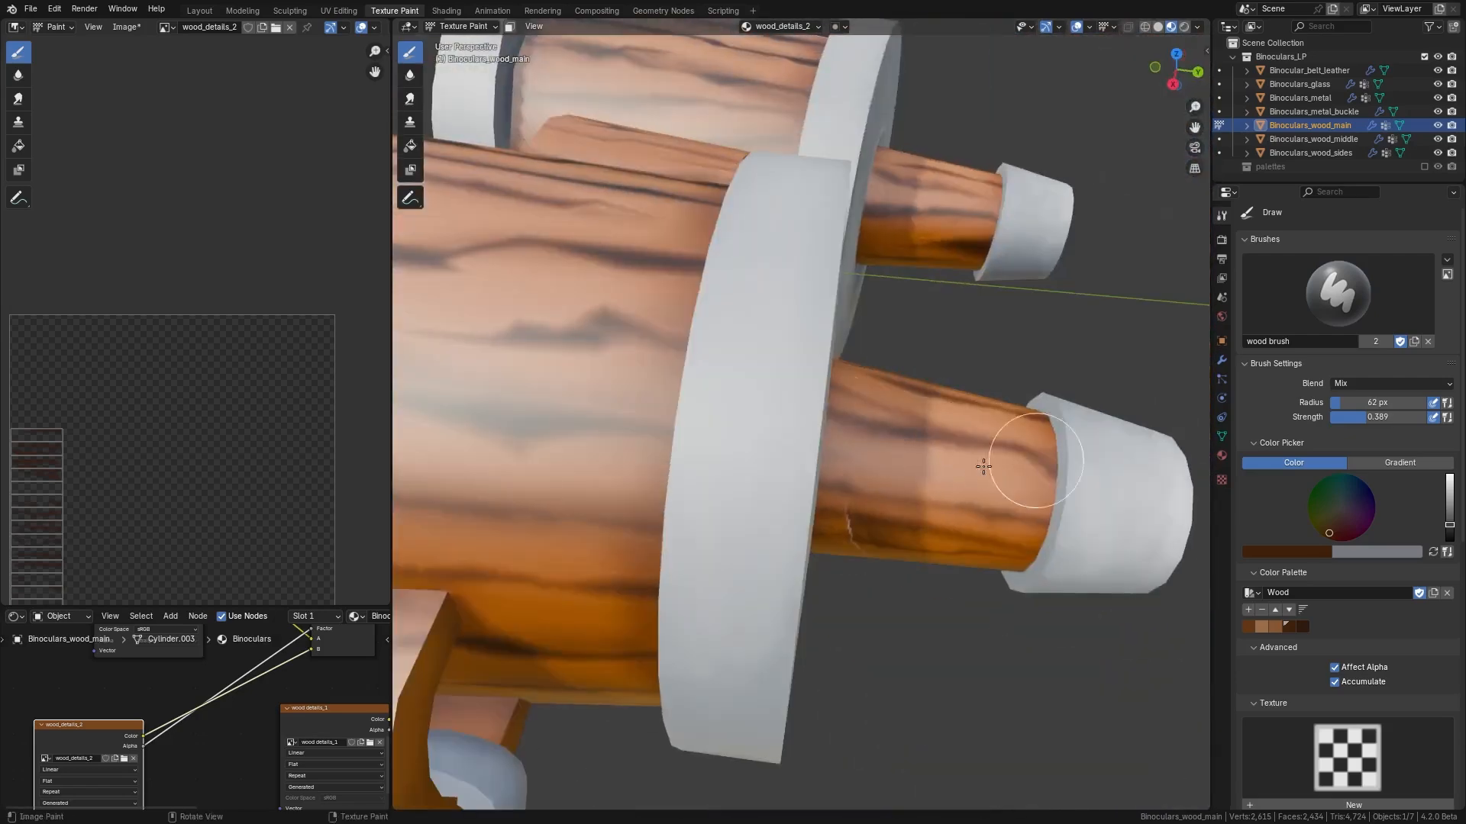
drag(883, 504, 1009, 508)
middle_drag(883, 511, 902, 438)
drag(867, 481, 950, 490)
drag(872, 455, 997, 466)
drag(893, 490, 1002, 497)
drag(876, 534, 1032, 529)
- Switch to the Smear brush with a 70 px radius and smear the grain marks on the eyepiece tube's underside
middle_drag(1031, 529, 867, 366)
middle_drag(974, 423, 955, 350)
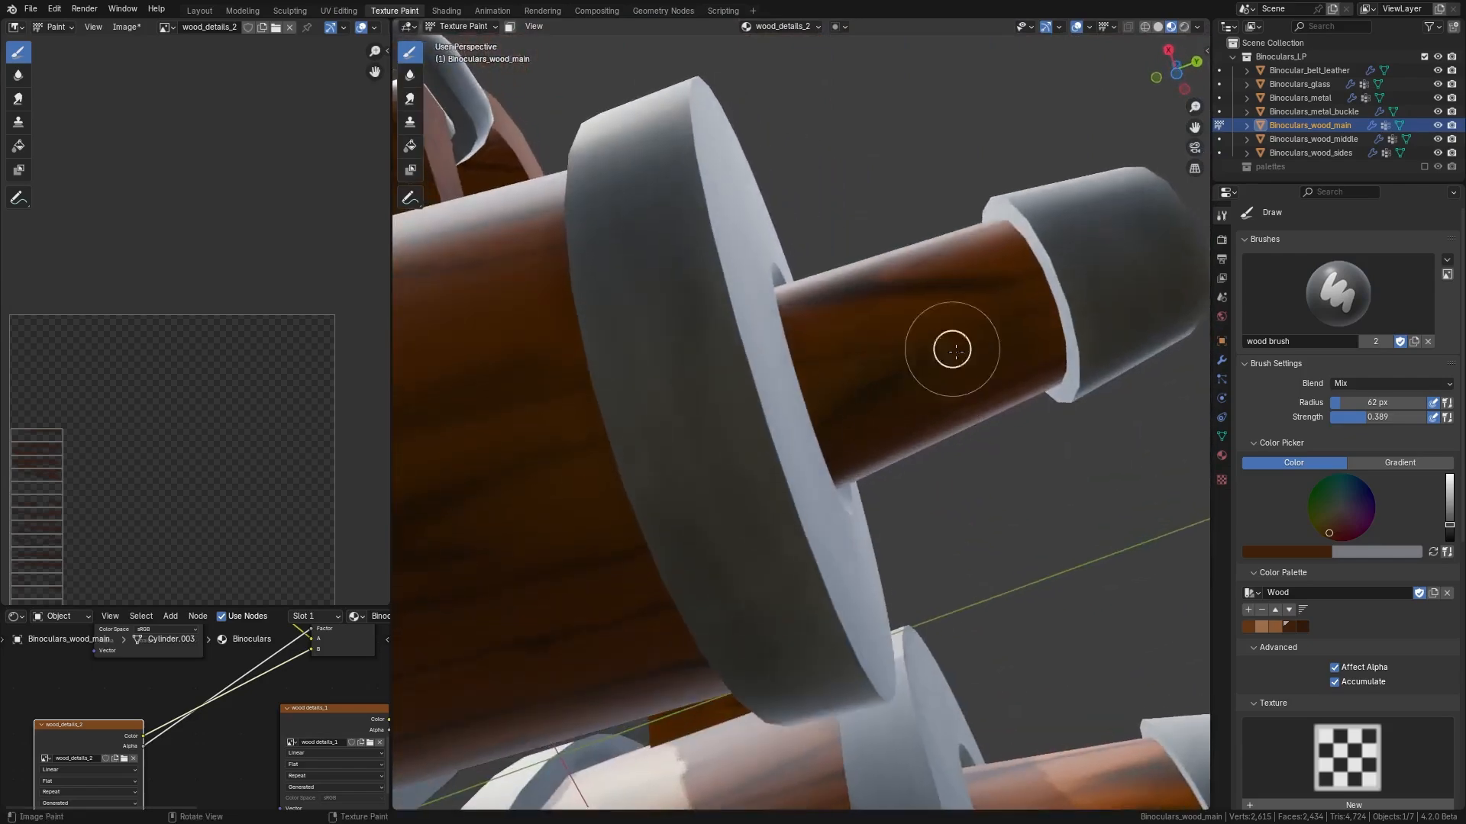
middle_drag(861, 397, 968, 278)
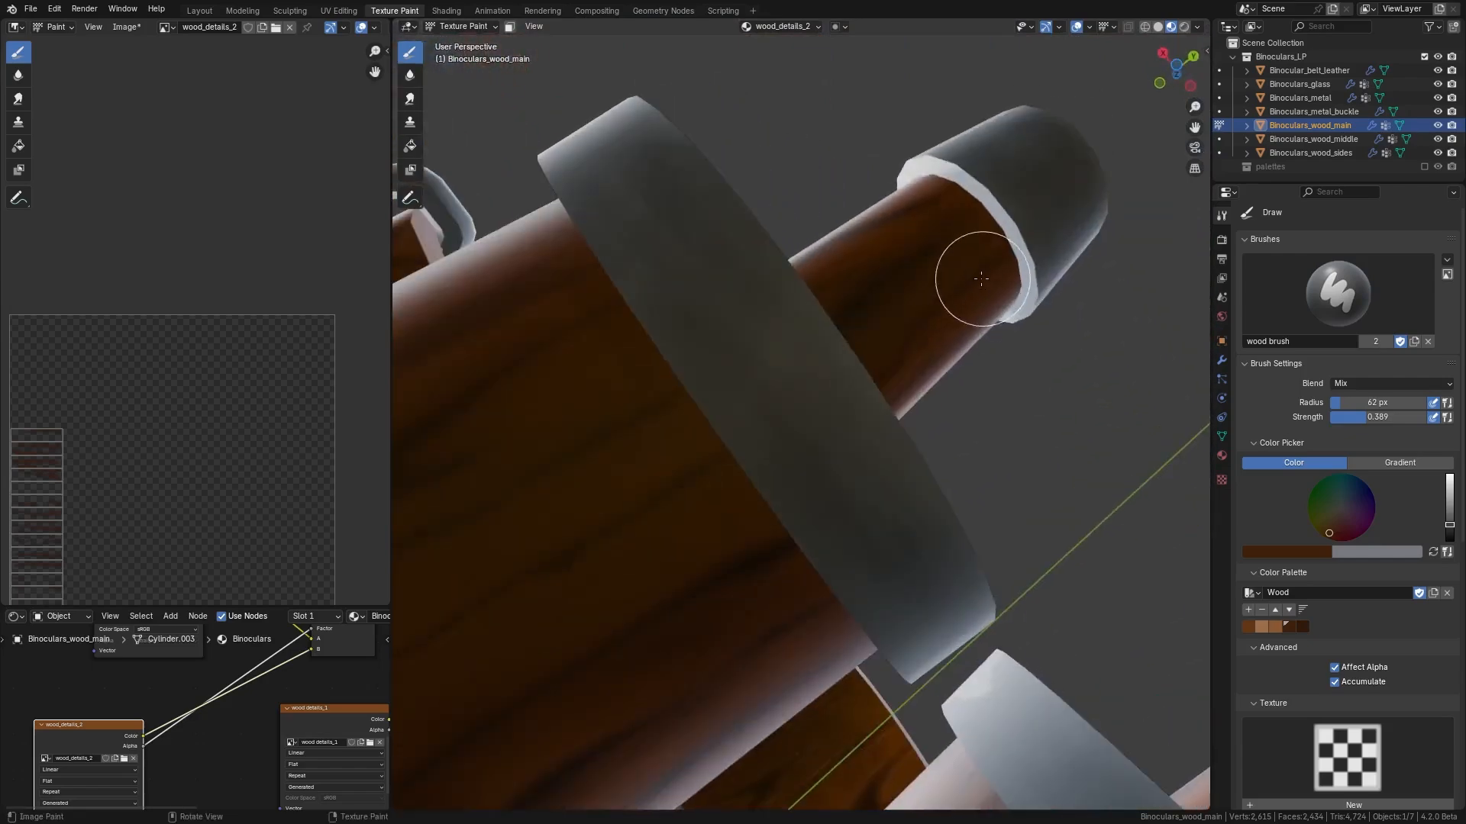
click(410, 99)
key(f)
click(916, 357)
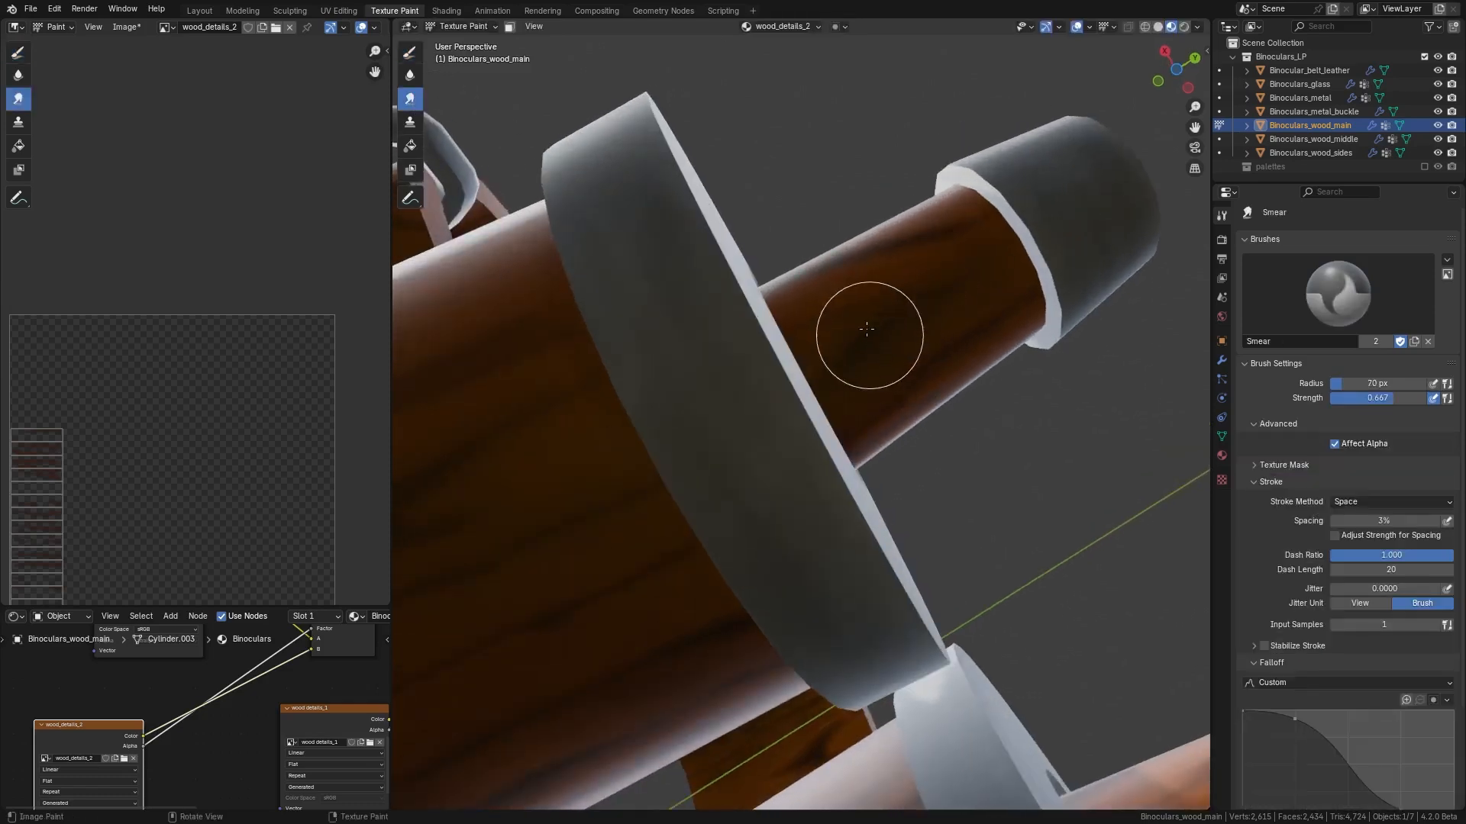
mouse_move(868, 337)
mouse_down()
mouse_move(886, 326)
mouse_move(861, 318)
mouse_move(916, 369)
mouse_up()
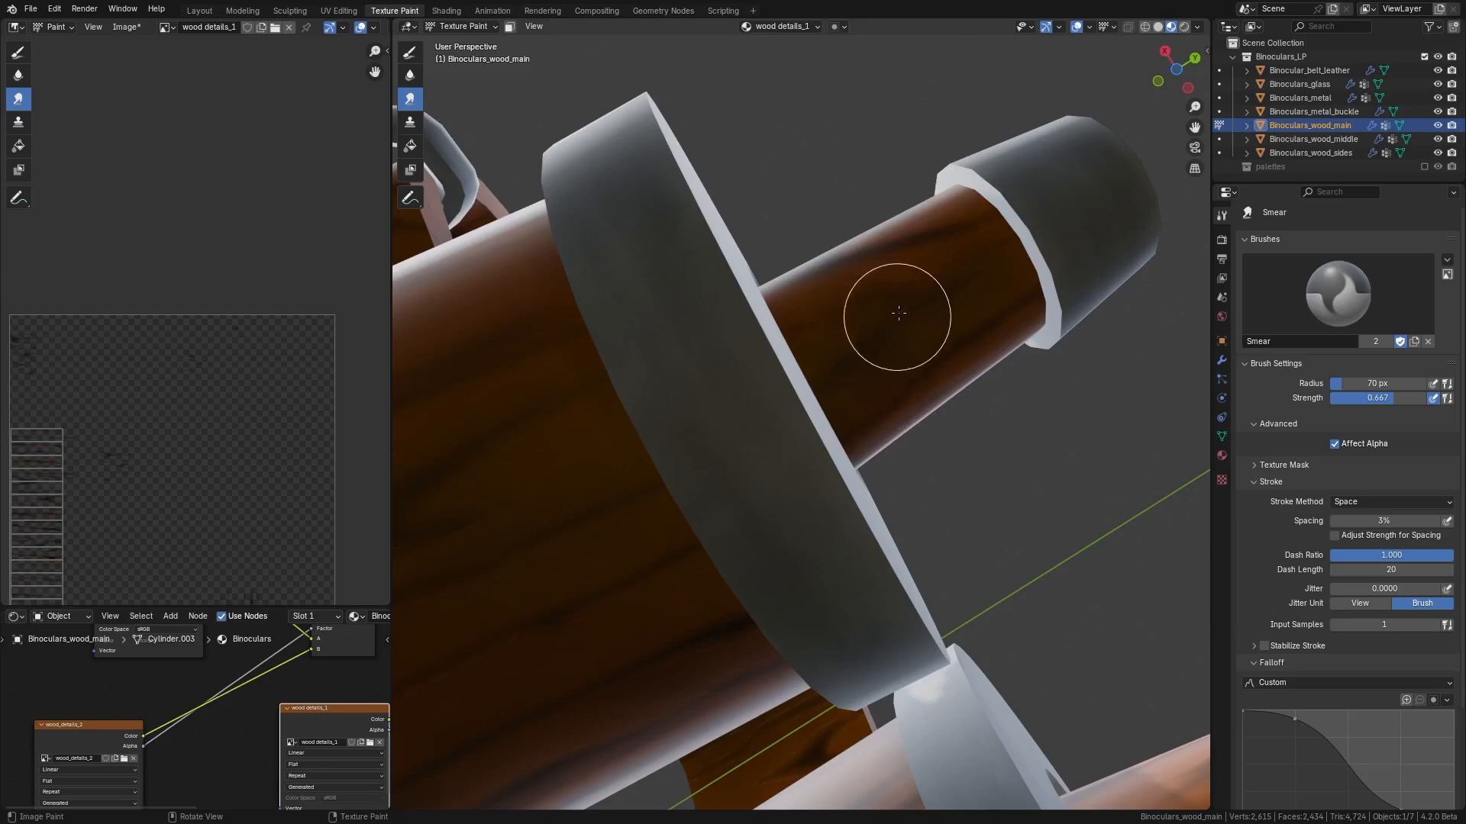
- Make wood_details_2 the active paint texture again and return to the Draw brush
click(97, 753)
middle_drag(910, 260, 831, 222)
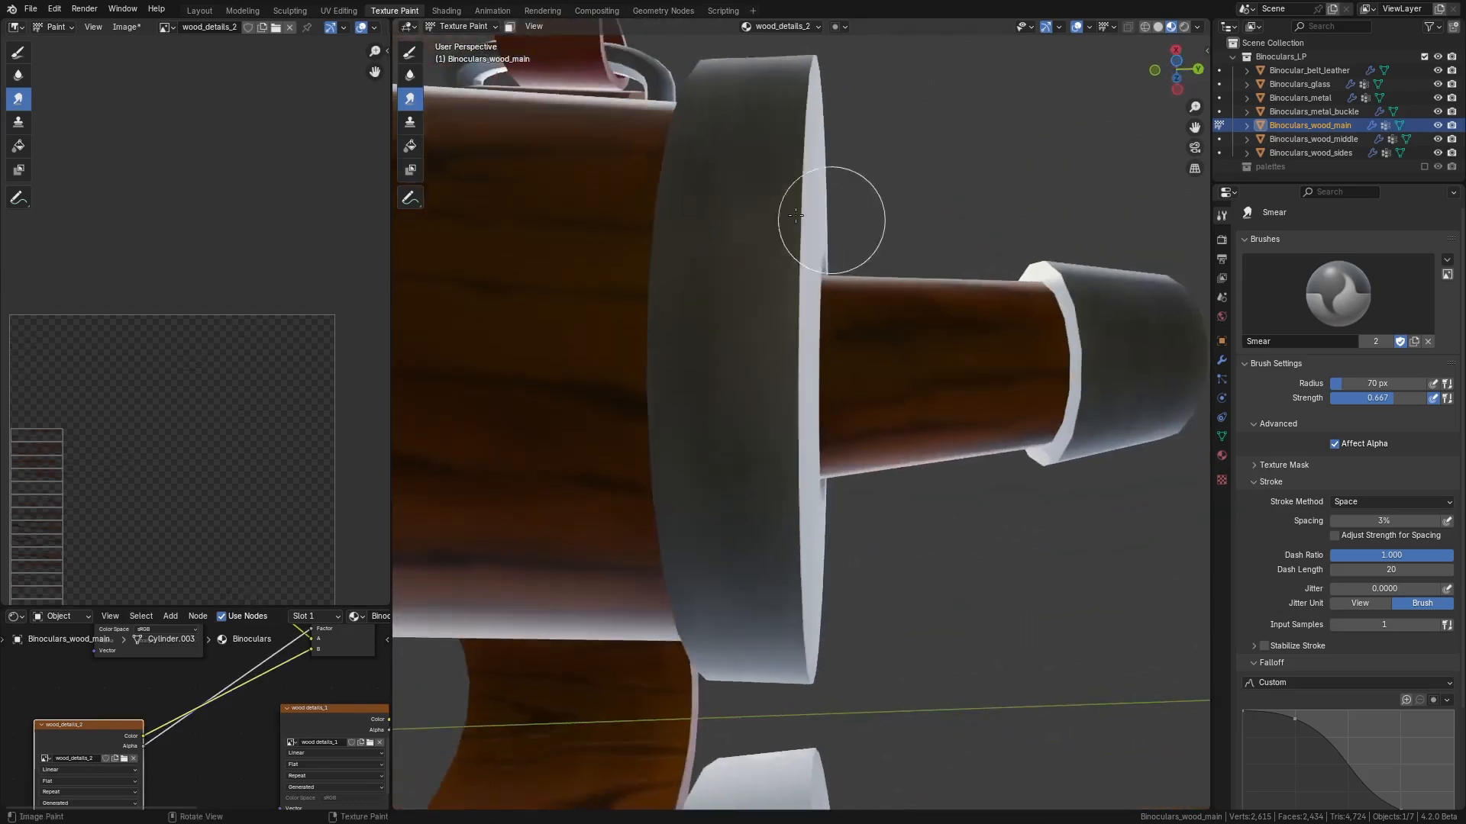
click(410, 53)
mouse_move(1001, 427)
middle_down()
mouse_move(964, 341)
mouse_move(919, 336)
middle_up()
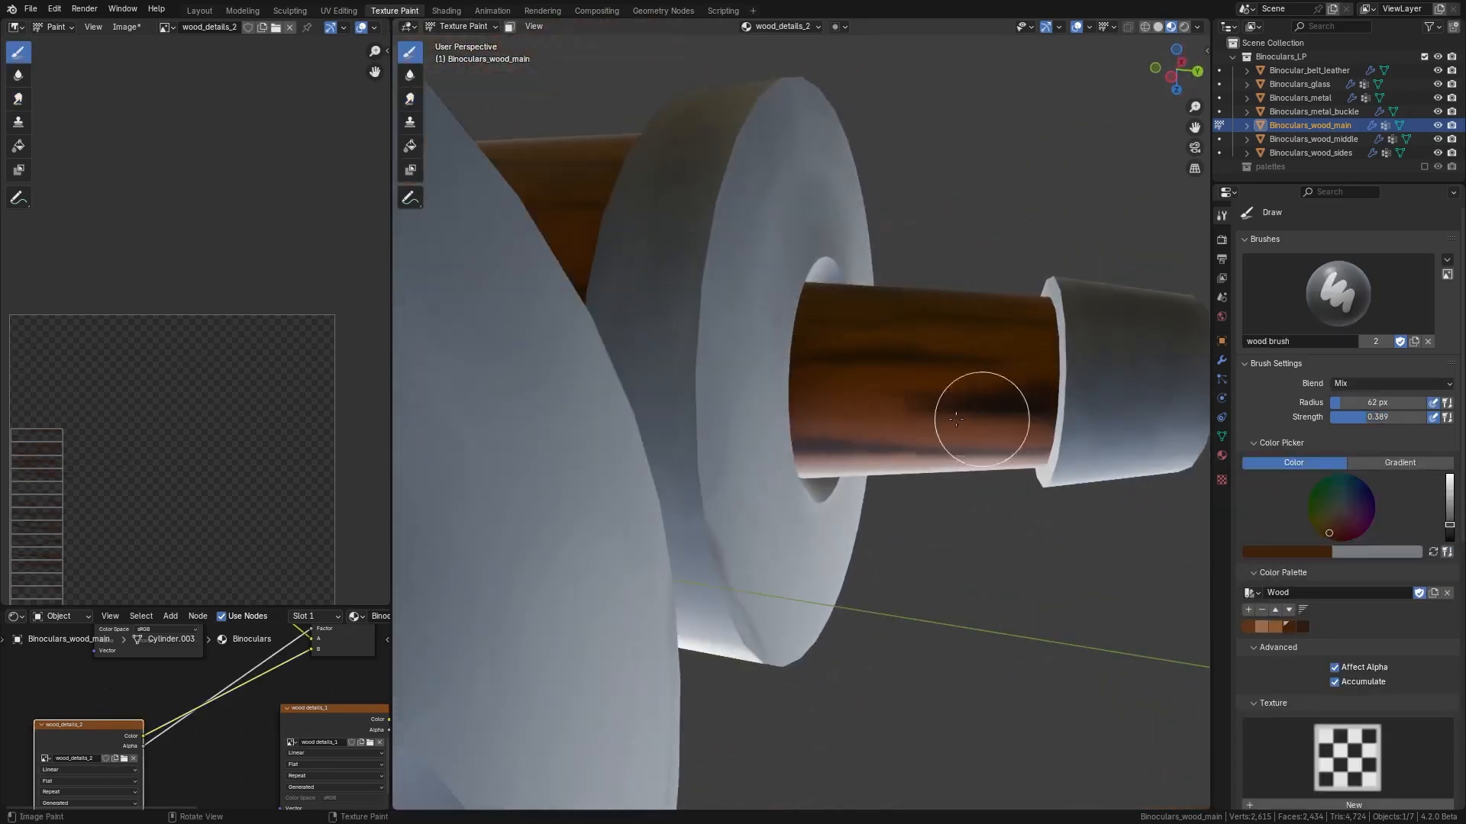
mouse_move(975, 419)
middle_down()
mouse_move(795, 403)
mouse_move(982, 301)
mouse_move(923, 327)
mouse_move(768, 553)
mouse_move(926, 435)
middle_up()
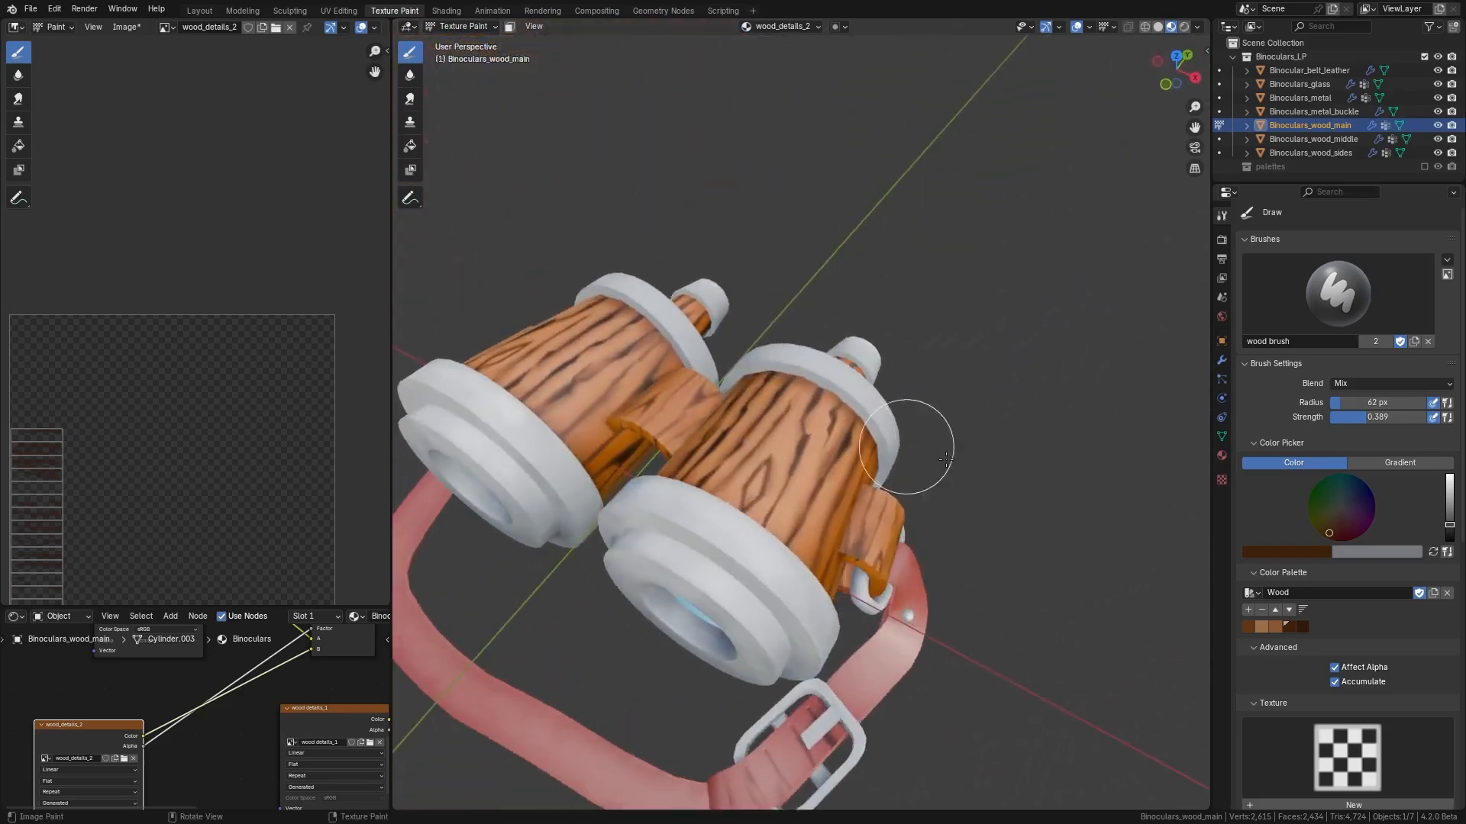
- Pick light brown from the Wood palette, brighten it, and set the brush to a 128 px radius and 0.108 strength
click(1261, 626)
drag(1449, 501, 1449, 487)
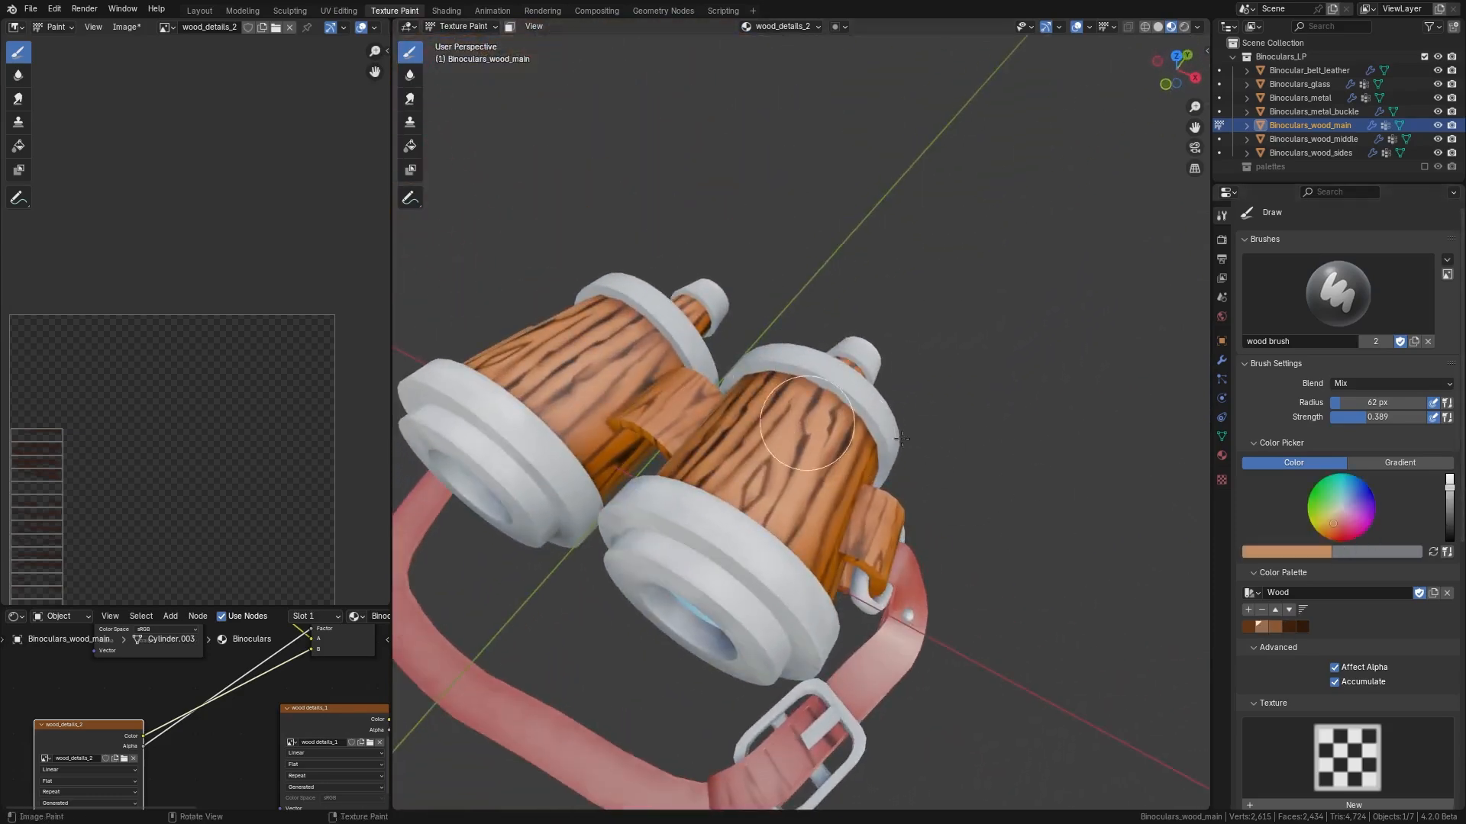
drag(1363, 418, 1353, 418)
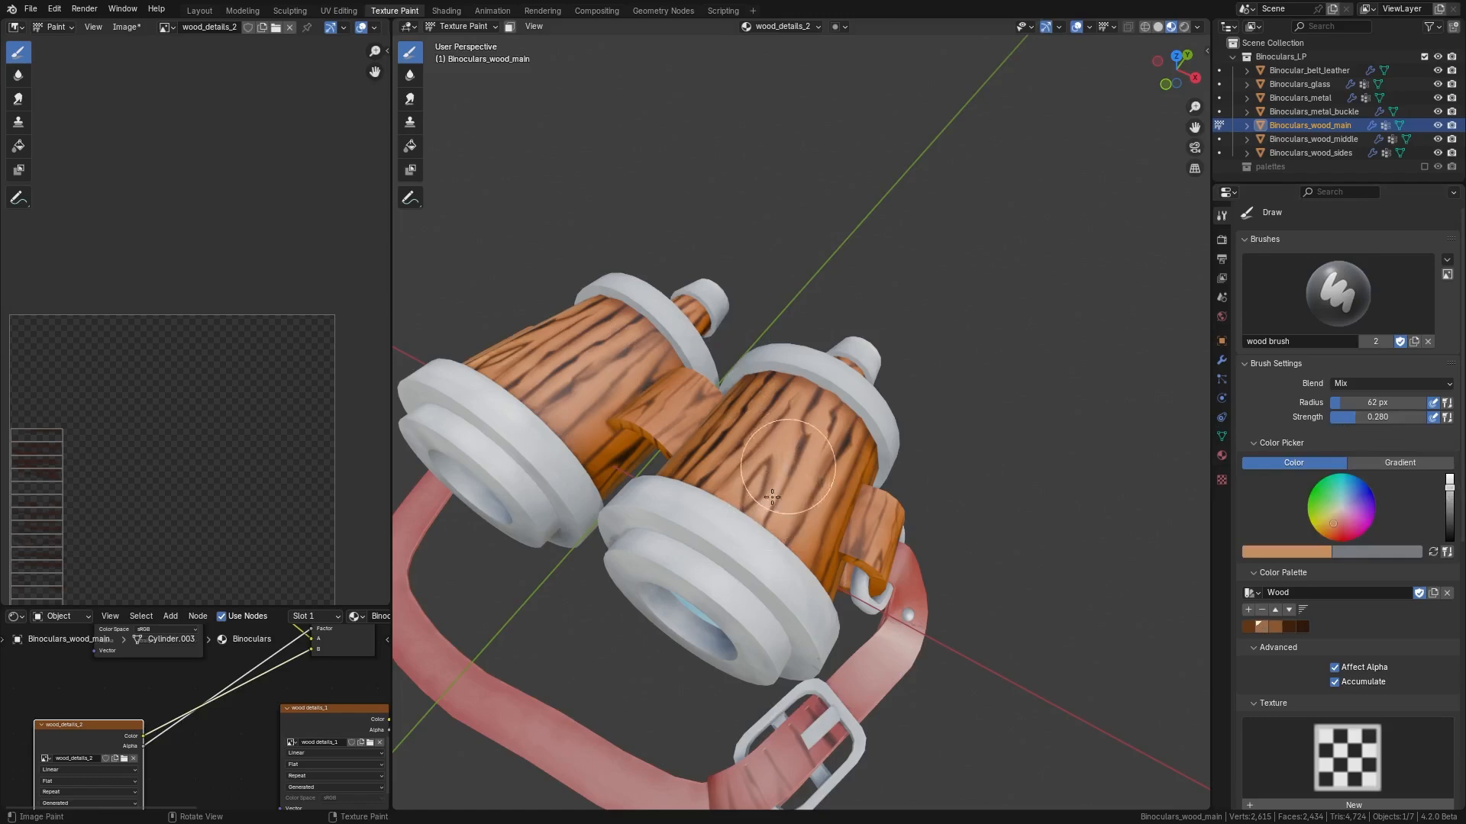
middle_drag(788, 466, 823, 471)
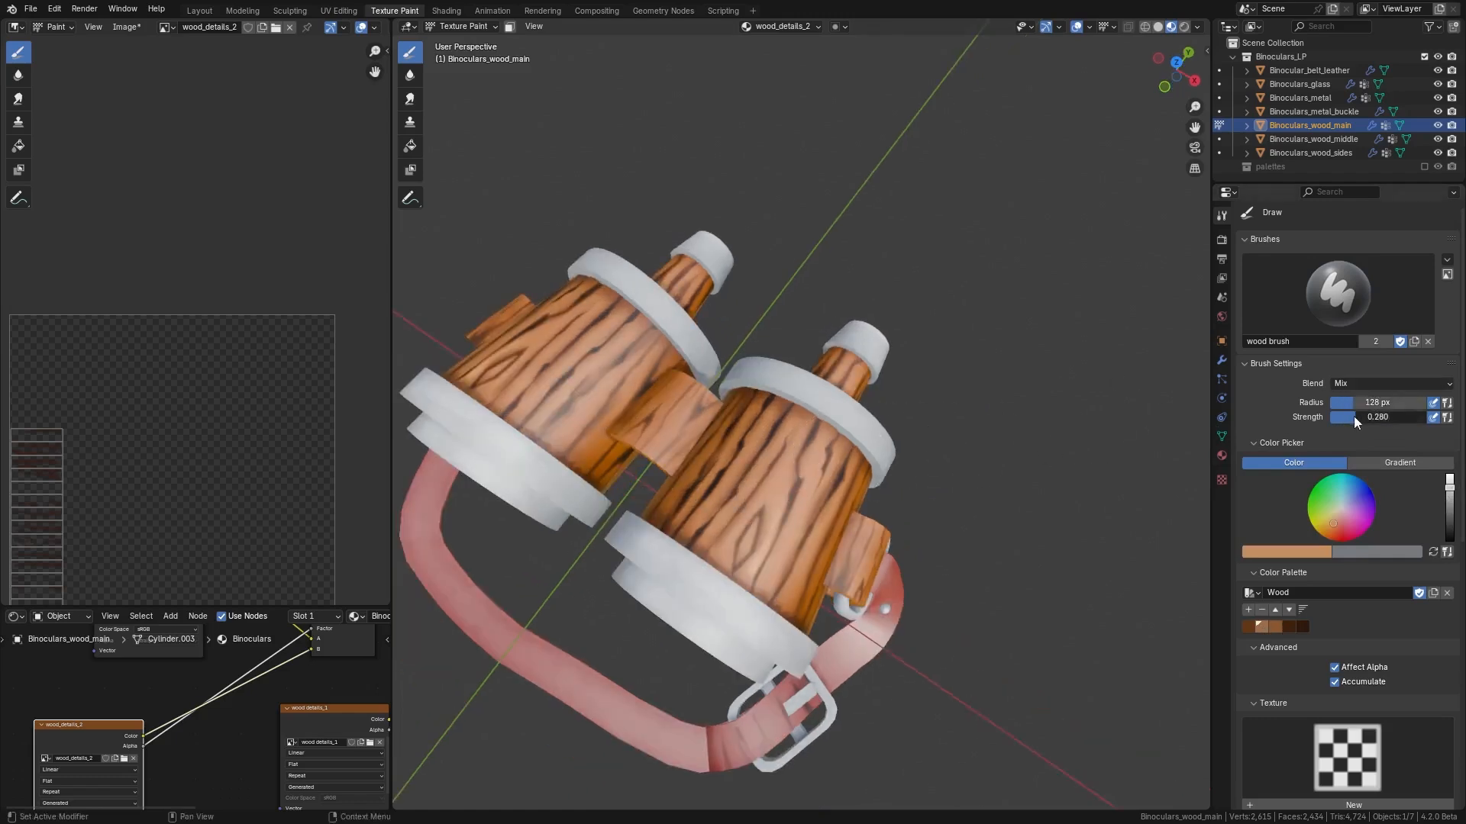
drag(1353, 417, 1339, 417)
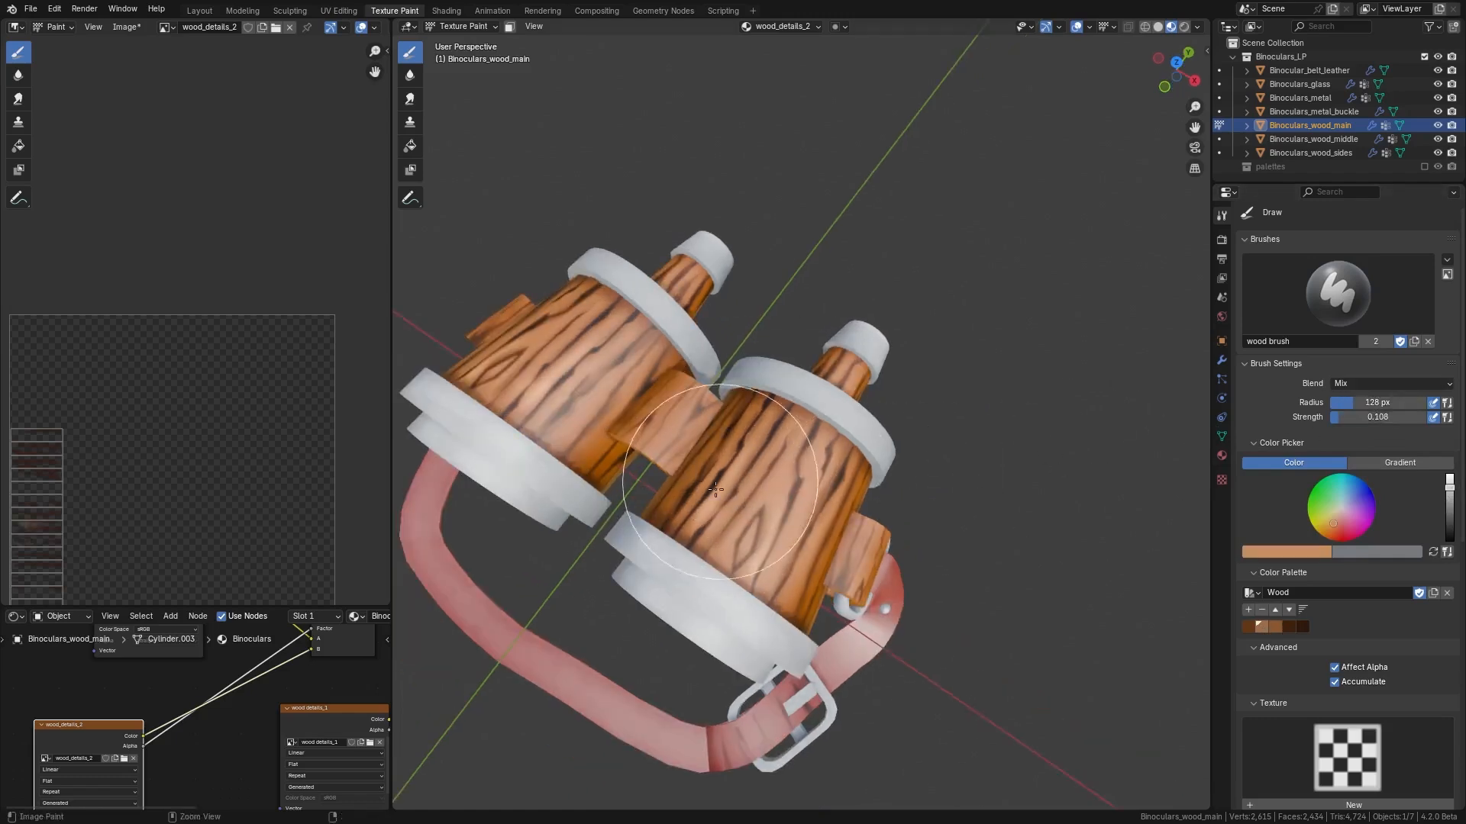
- Brush soft light brown highlights over the upper side of the right barrel
mouse_move(715, 490)
mouse_down()
mouse_move(750, 534)
mouse_move(775, 519)
mouse_move(793, 471)
mouse_move(779, 572)
mouse_up()
middle_drag(778, 573, 805, 434)
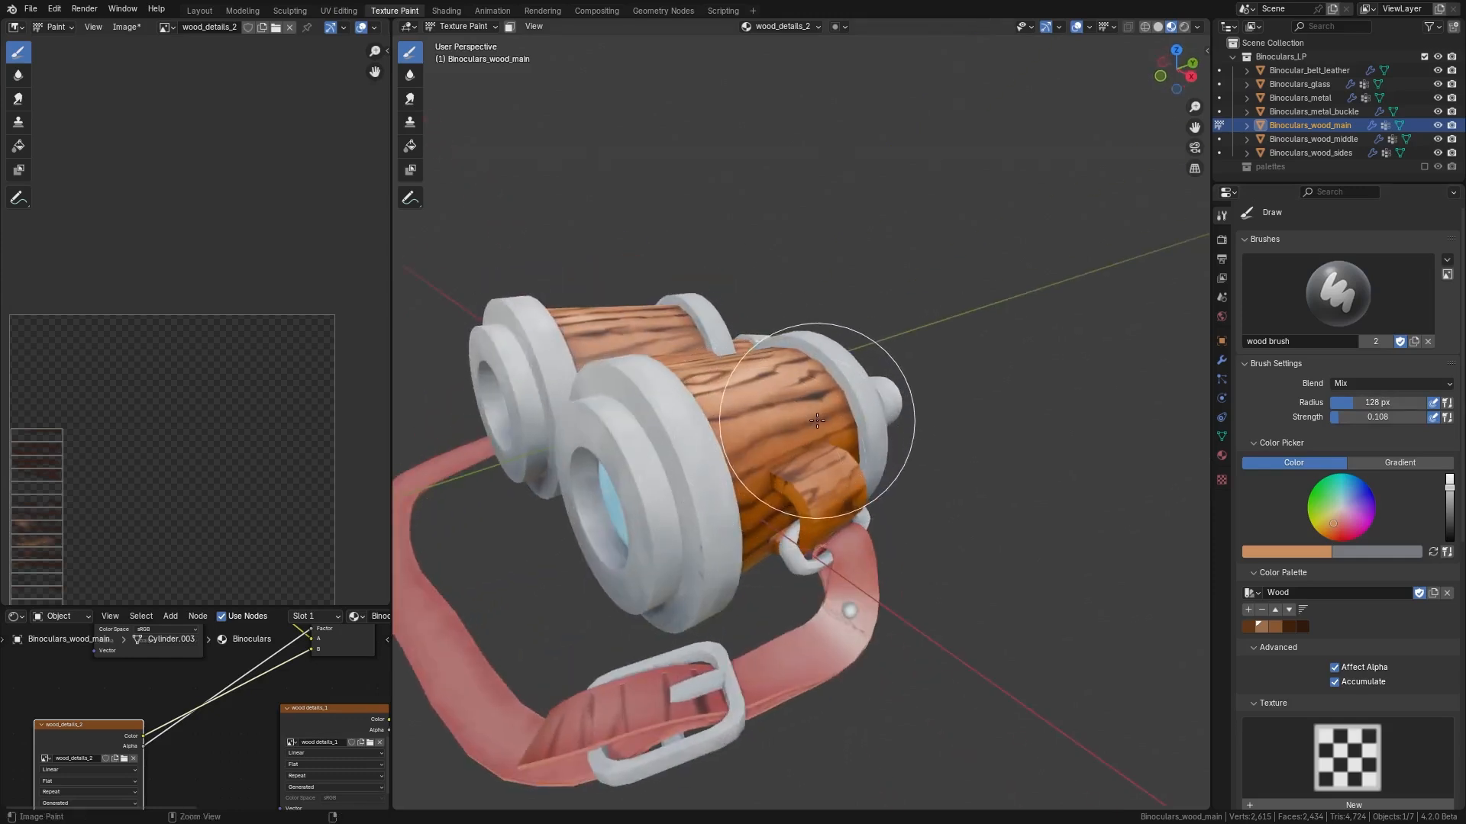
middle_drag(817, 421, 882, 492)
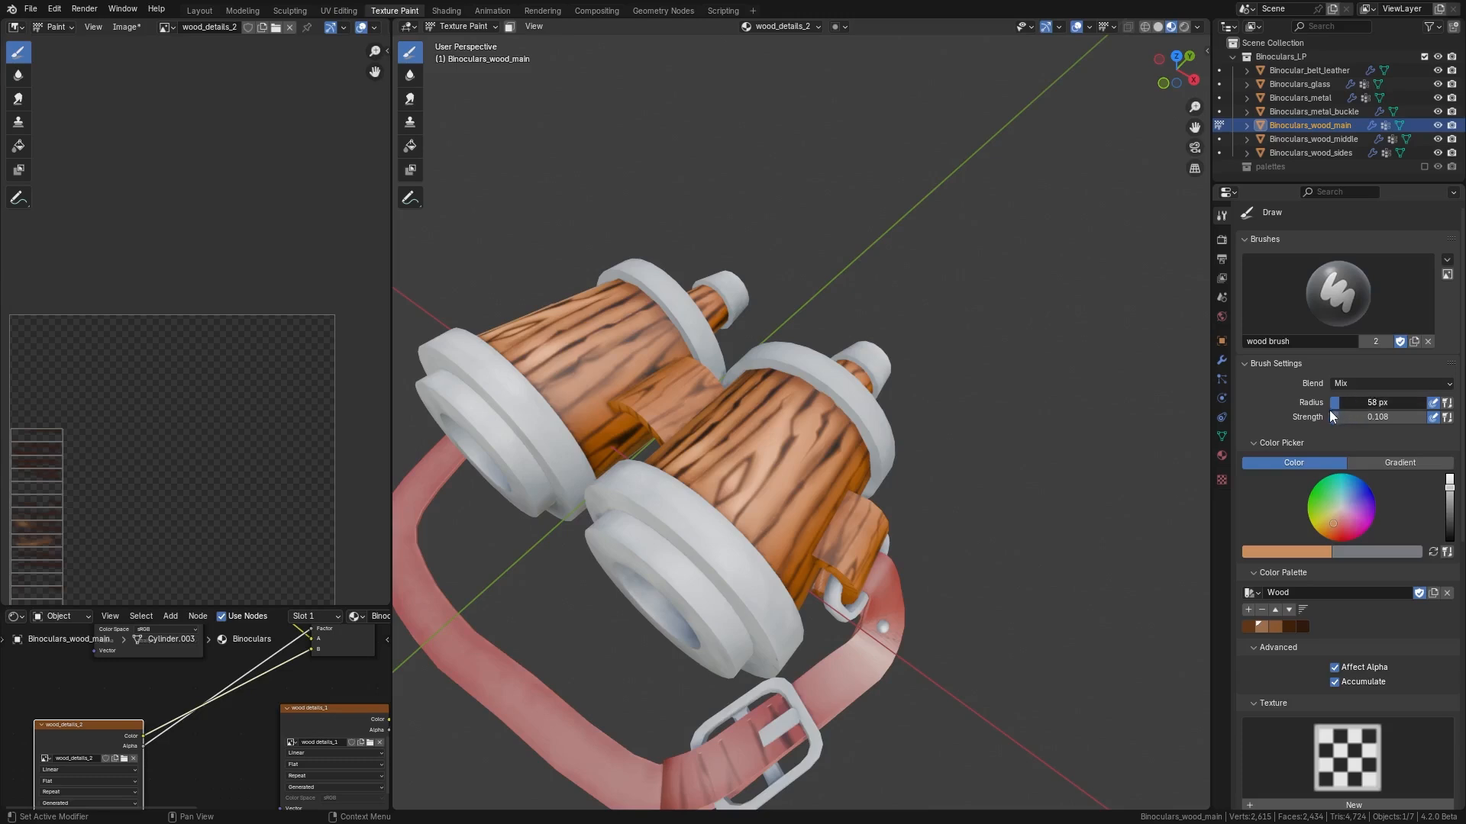
- Set the brush radius to 11 px and paint thin light highlights beside the grain lines on the right barrel's upper side
drag(1330, 410, 1322, 410)
ctrl+middle_drag(827, 436, 781, 448)
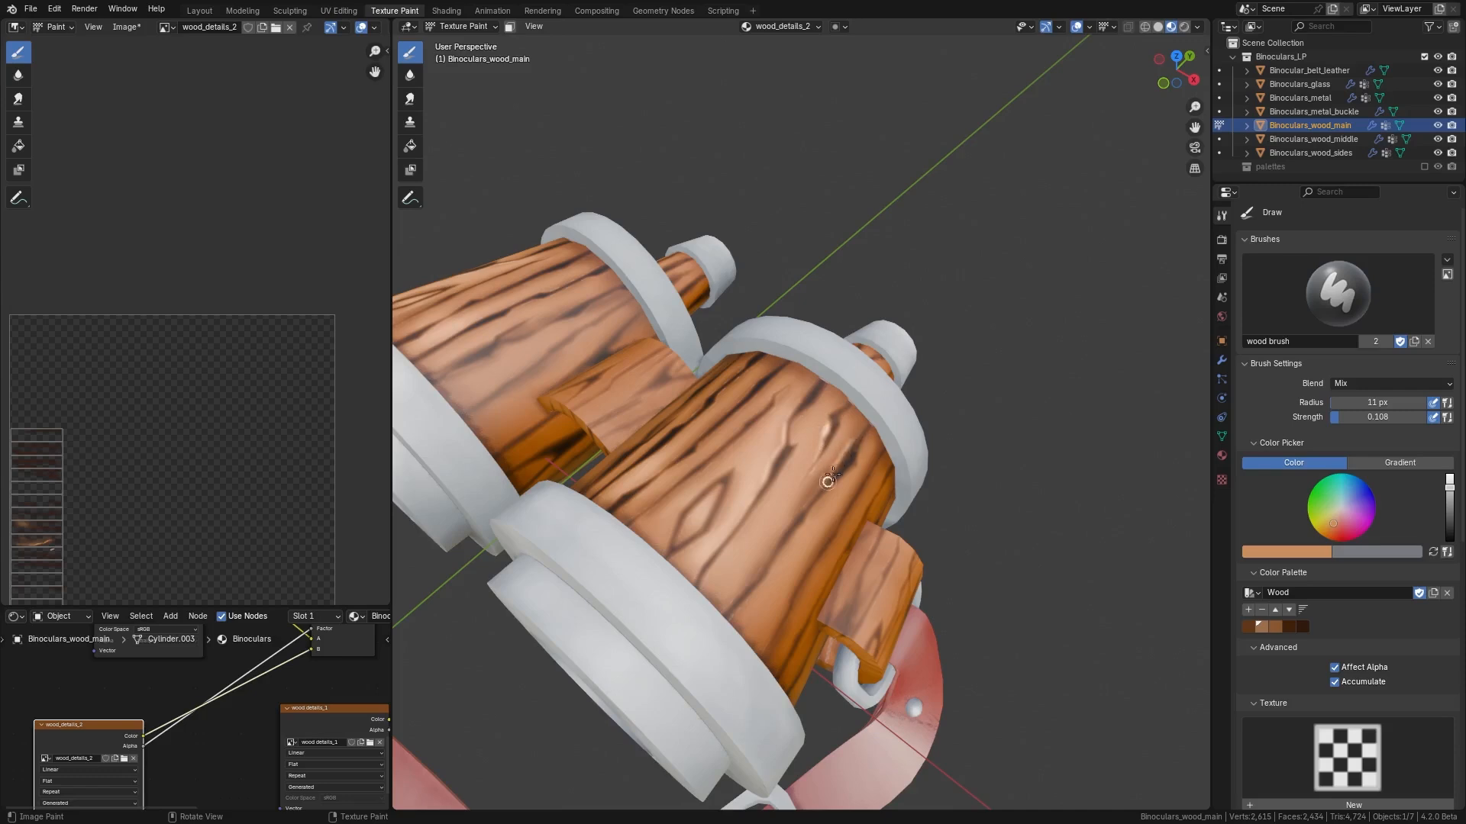
middle_drag(827, 478, 805, 506)
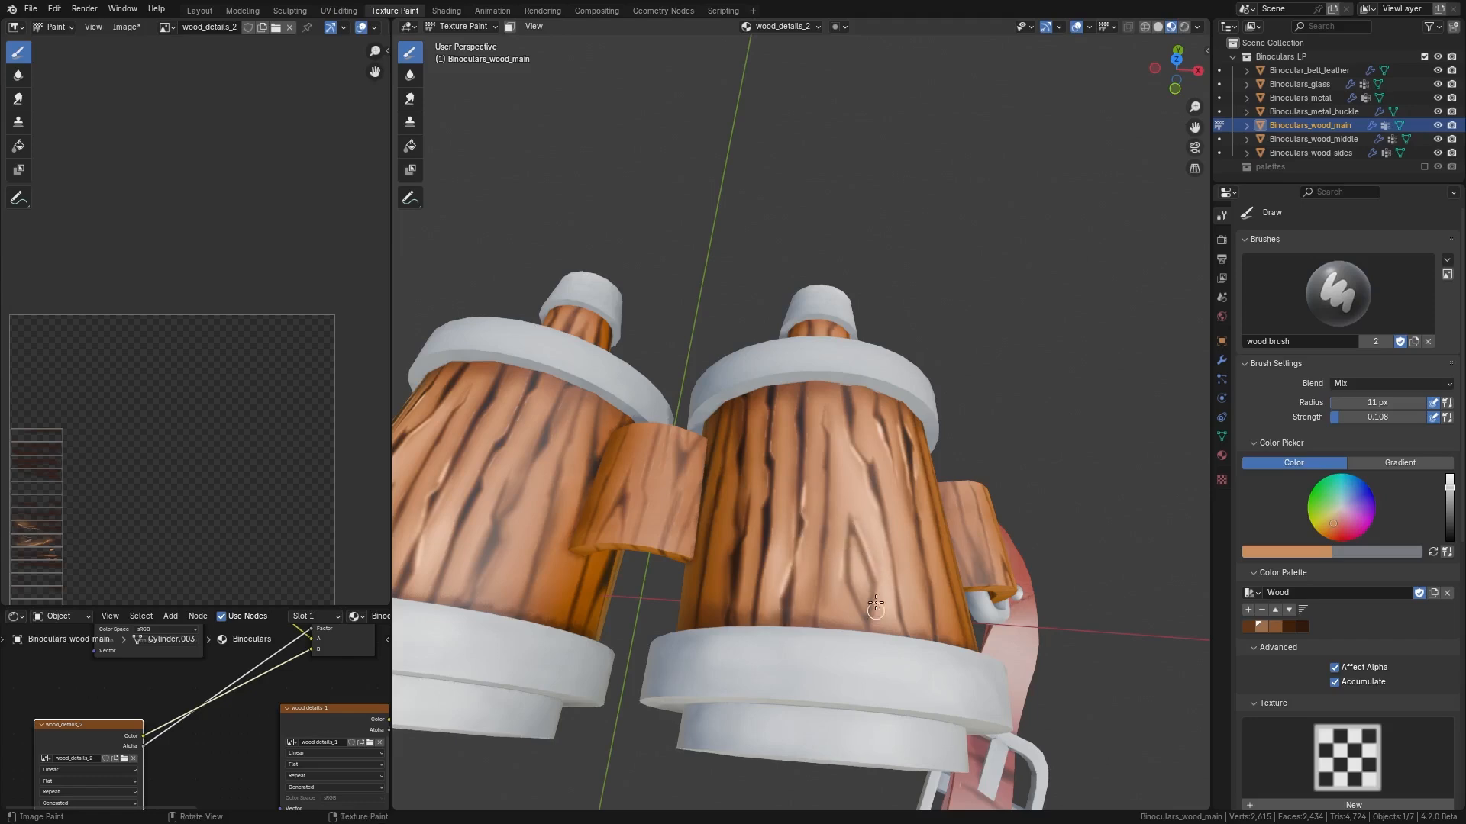
- Paint thin light highlights along the grain lines on the right barrel's side facing the middle bridge
middle_drag(825, 511, 818, 459)
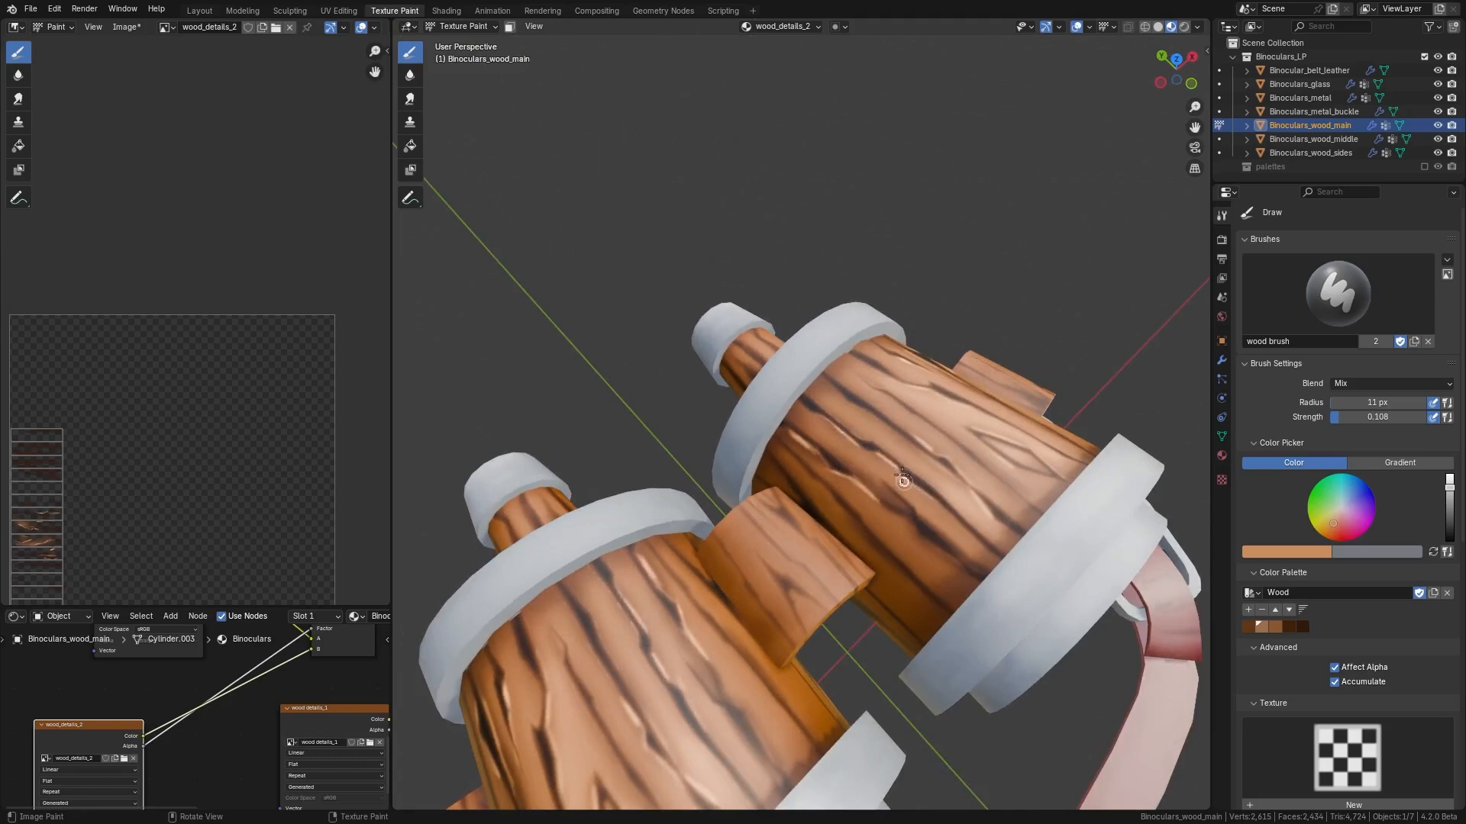
middle_drag(838, 429, 933, 385)
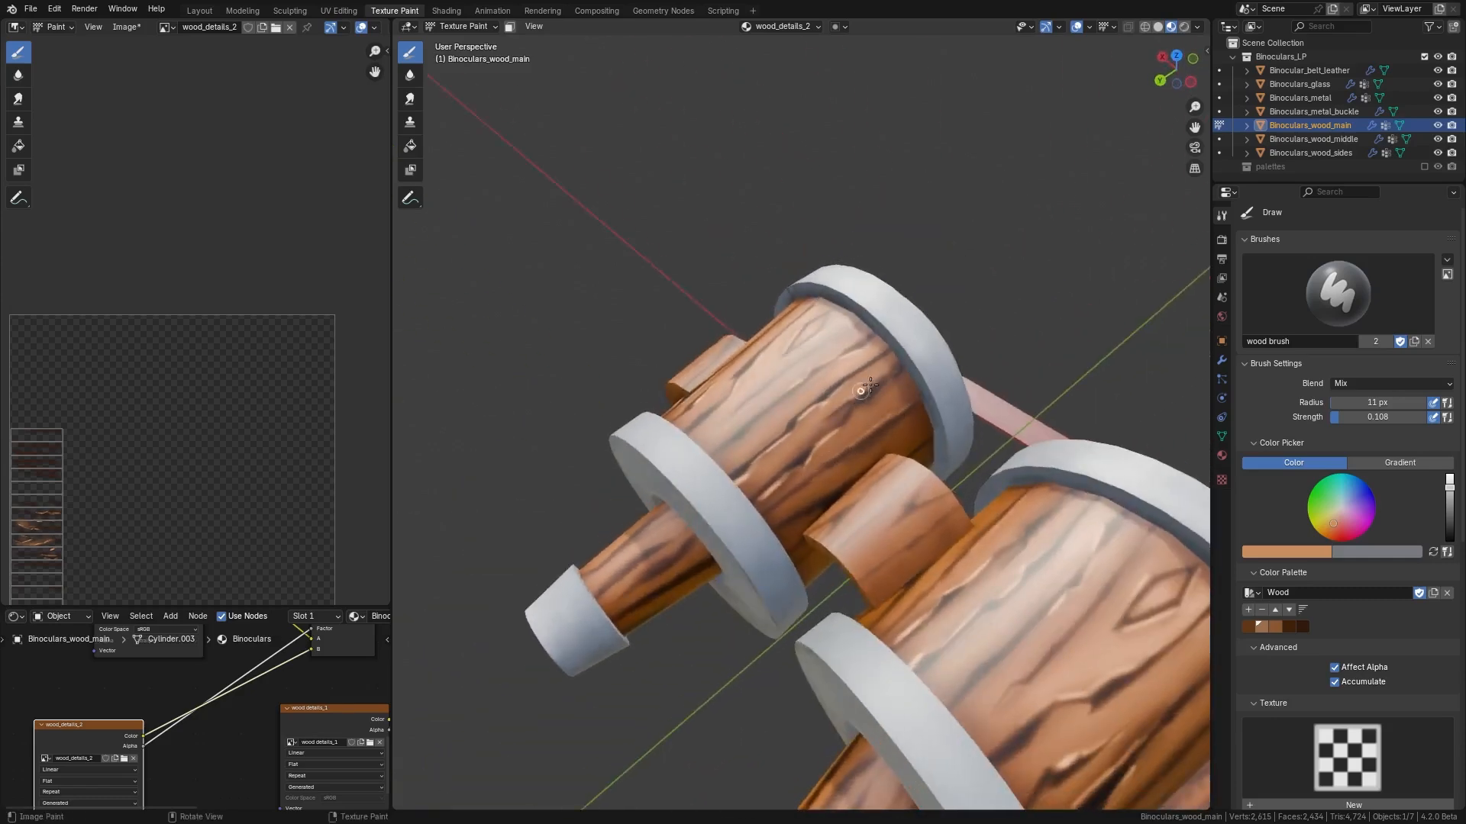
middle_drag(874, 383, 930, 405)
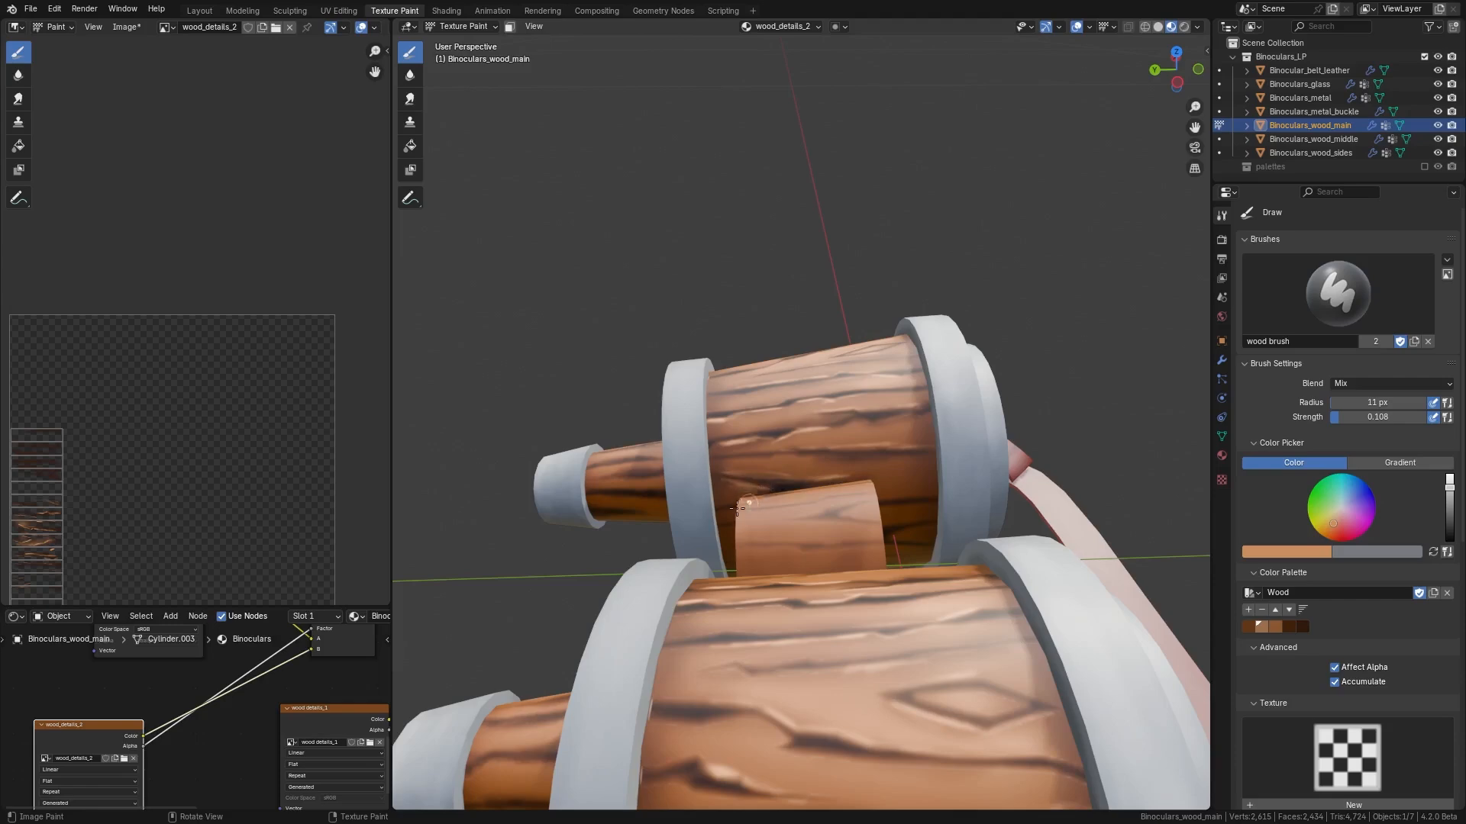
mouse_move(846, 491)
middle_down()
mouse_move(825, 507)
mouse_move(878, 504)
mouse_move(992, 458)
middle_up()
- Turn off the Mirror modifier's viewport display and isolate Binoculars_wood_main in local view
click(1221, 359)
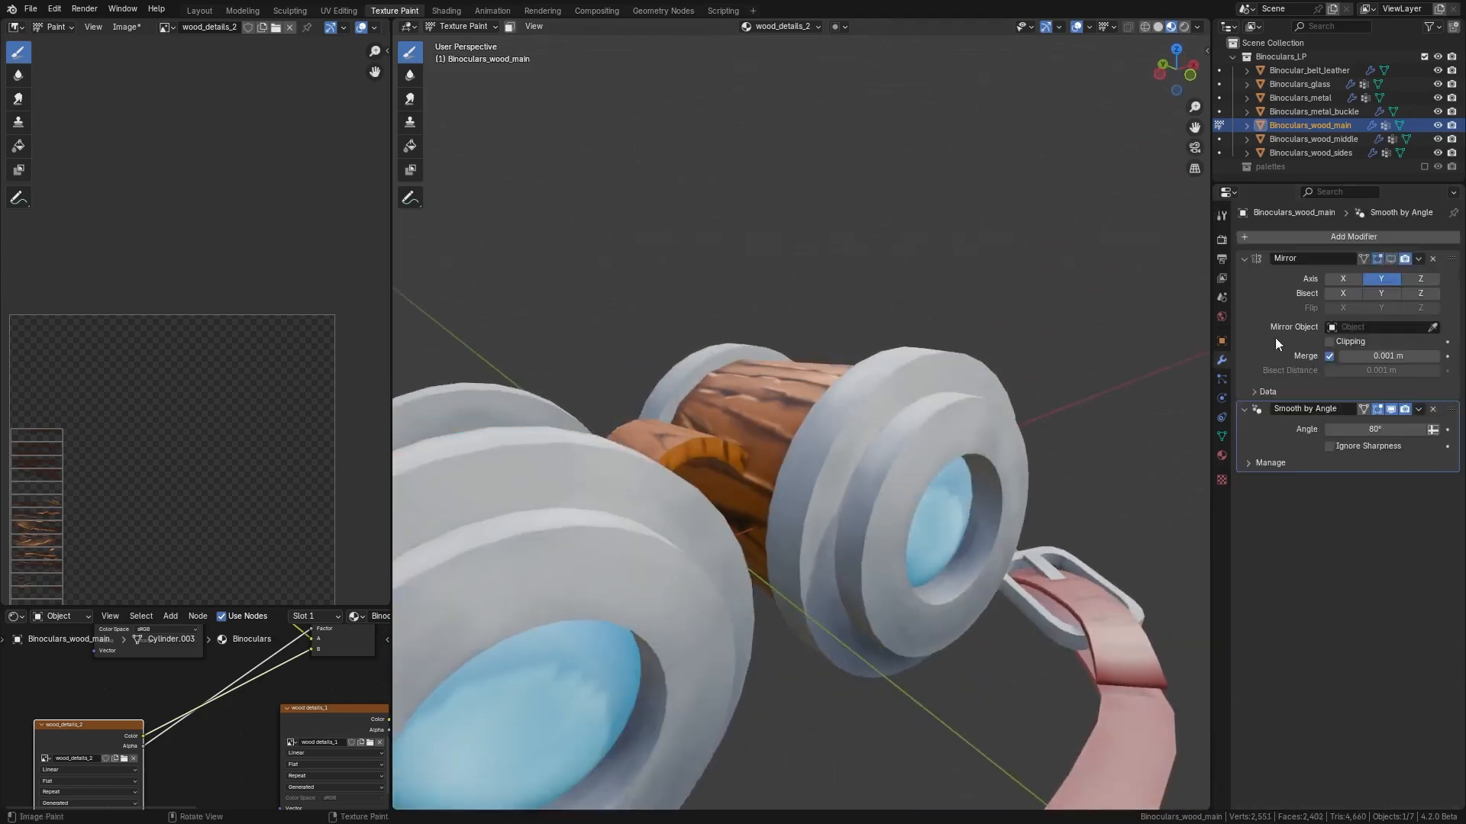
click(1391, 259)
key(KP_Divide)
- Paint thin light highlights along the dark grain lines on the isolated barrel's underside, keeping Material Preview shading
middle_drag(771, 506, 834, 484)
middle_drag(926, 468, 874, 441)
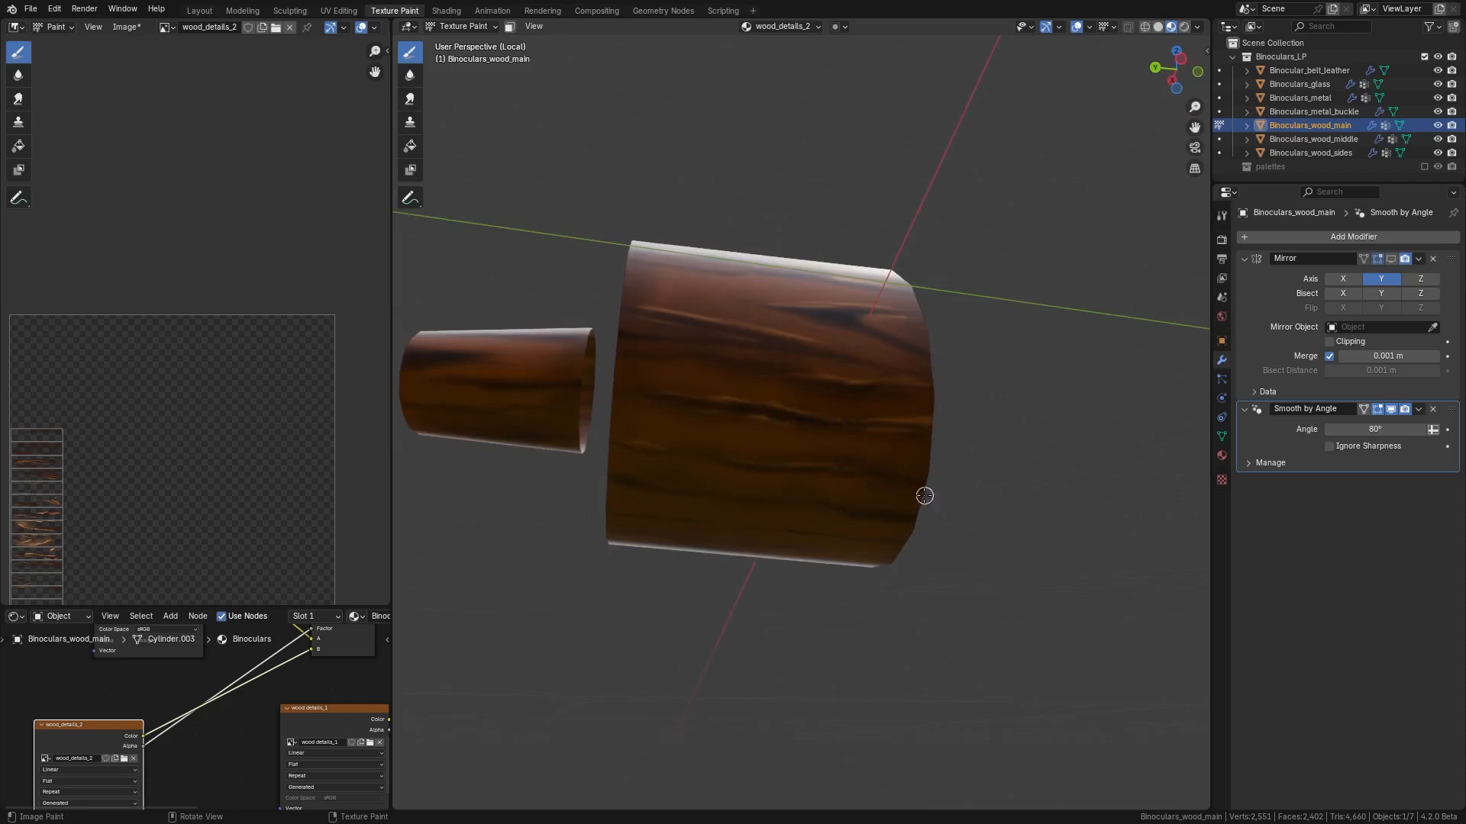
middle_drag(886, 511, 869, 457)
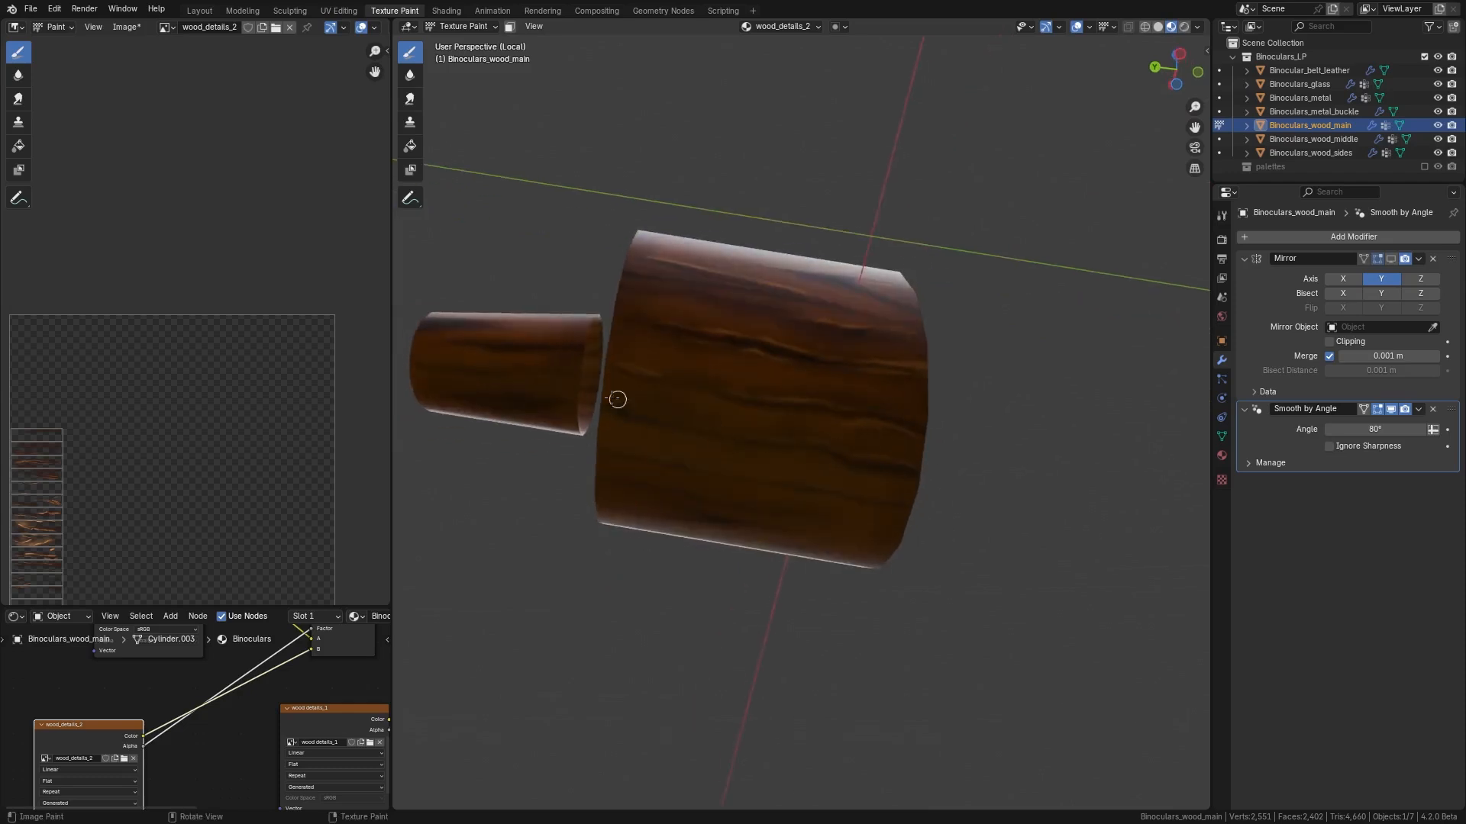
middle_drag(617, 399, 691, 459)
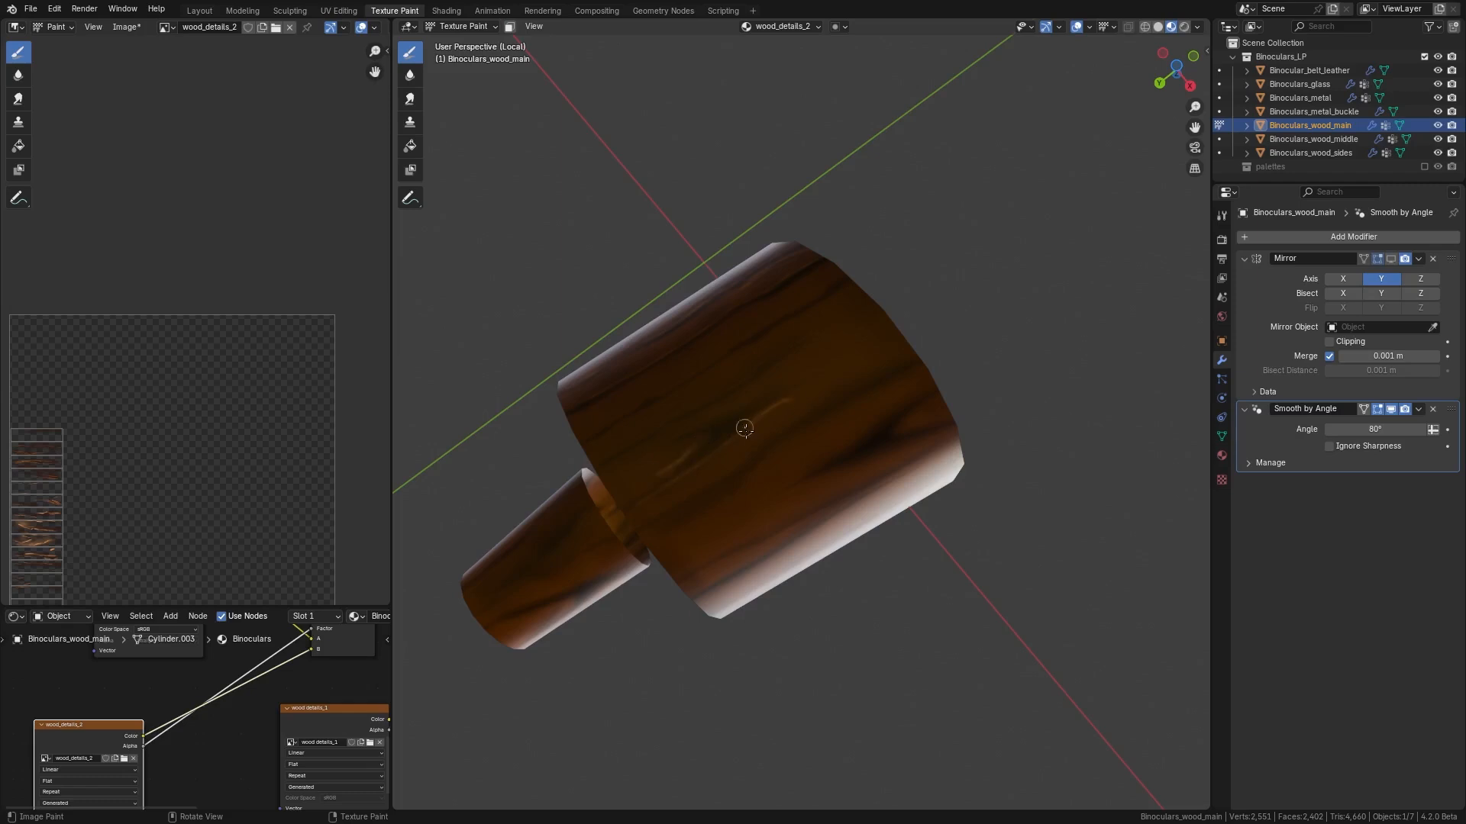
mouse_move(814, 390)
mouse_down()
mouse_move(910, 348)
mouse_move(870, 427)
mouse_up()
key(f)
click(890, 392)
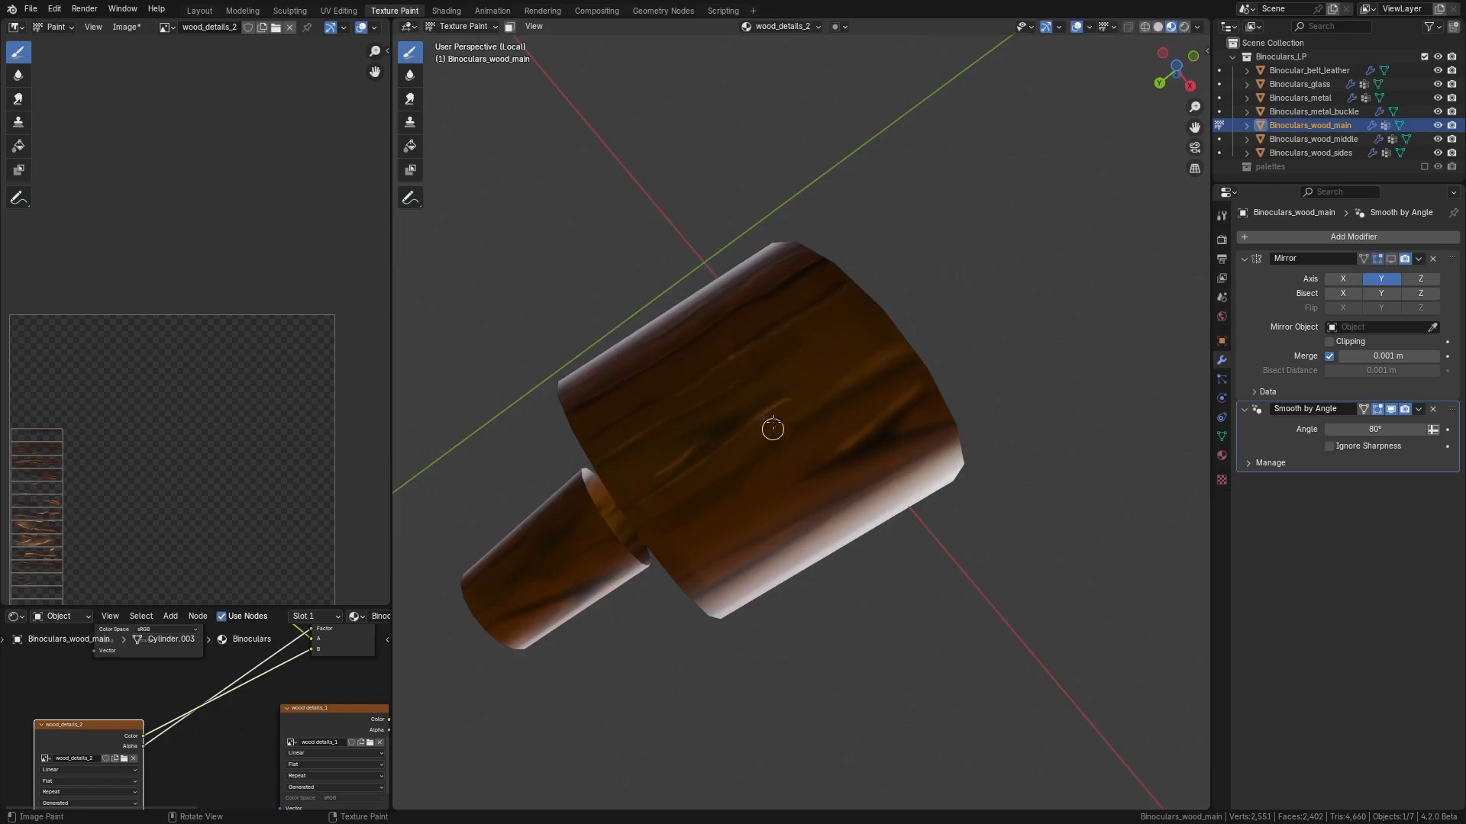
middle_drag(773, 429, 647, 396)
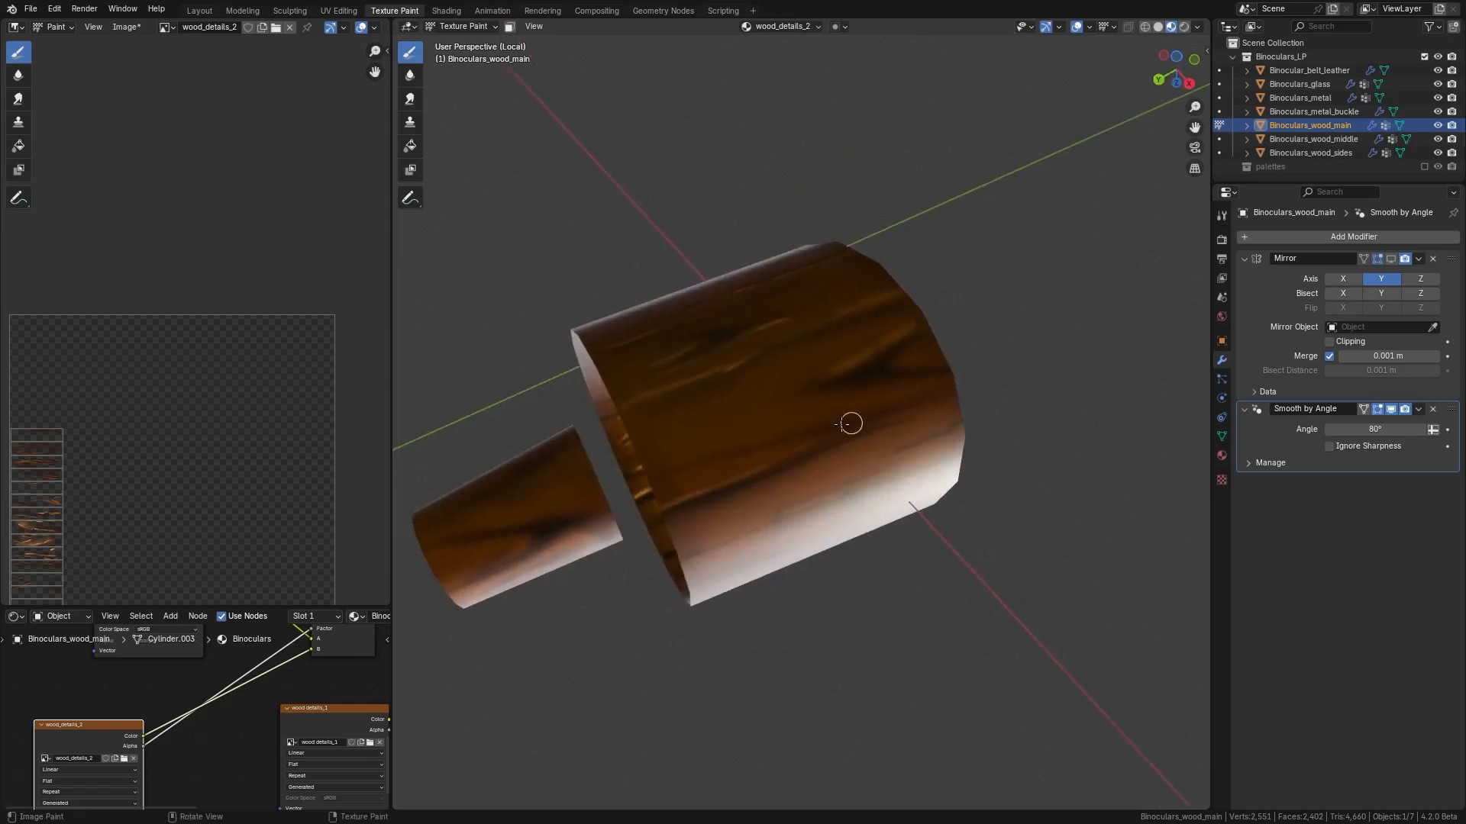
middle_drag(875, 419, 615, 402)
key(shift+z)
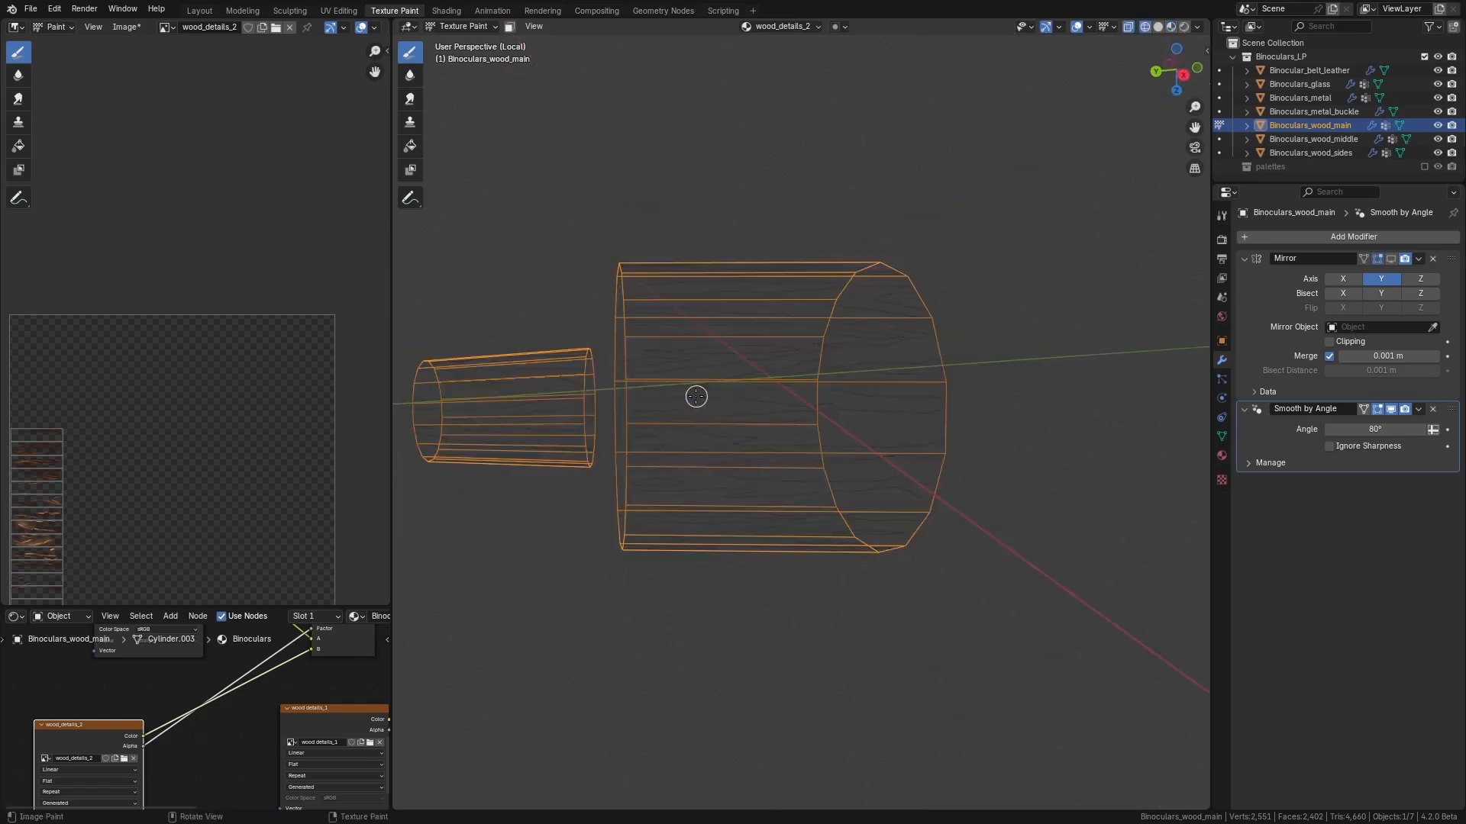
click(1170, 27)
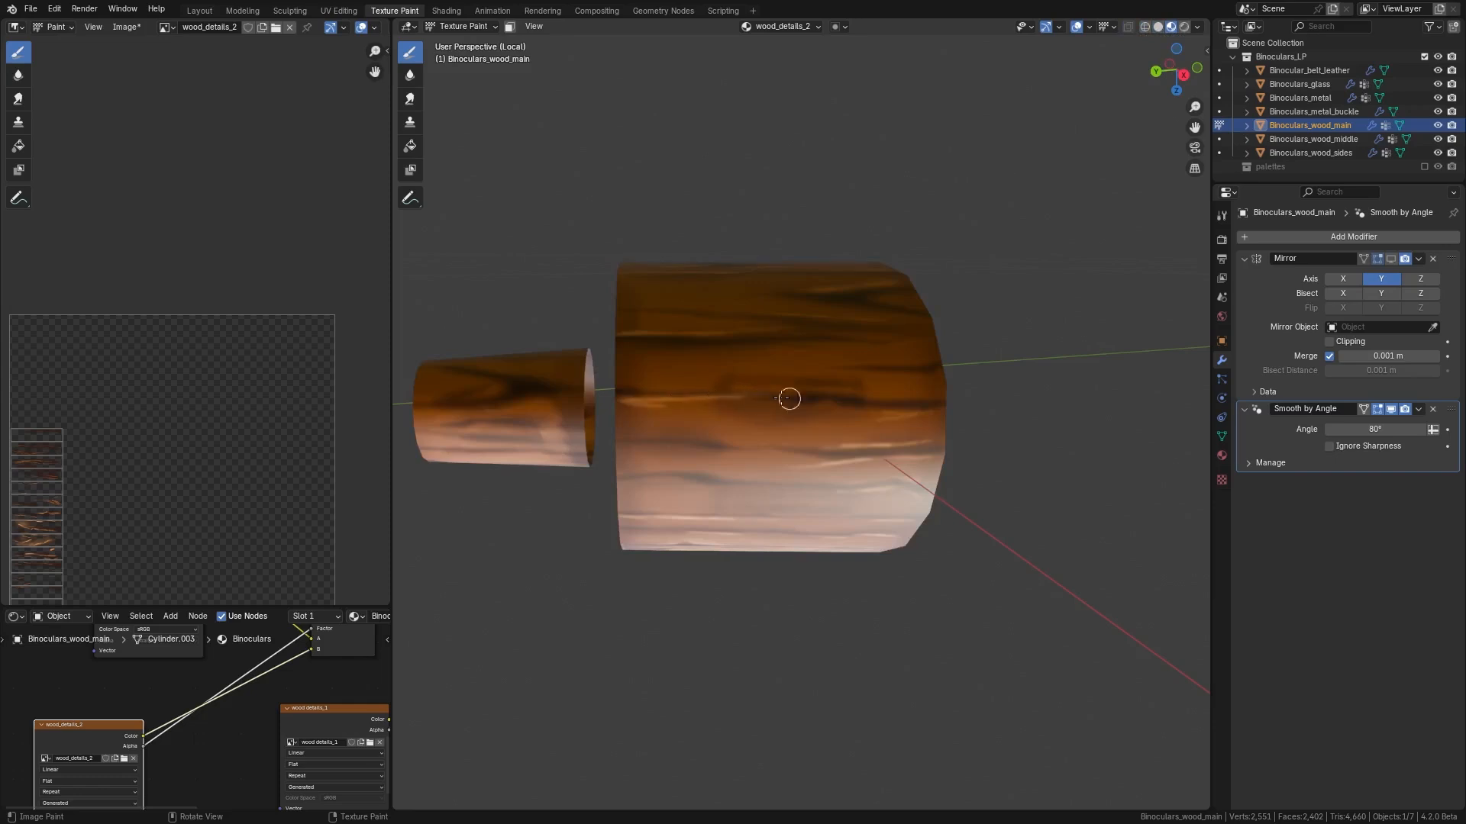
- Add more fine light strokes beside the grain across the barrel's underside and outer side
mouse_move(788, 399)
middle_down()
mouse_move(866, 377)
mouse_move(1008, 397)
mouse_move(785, 449)
middle_up()
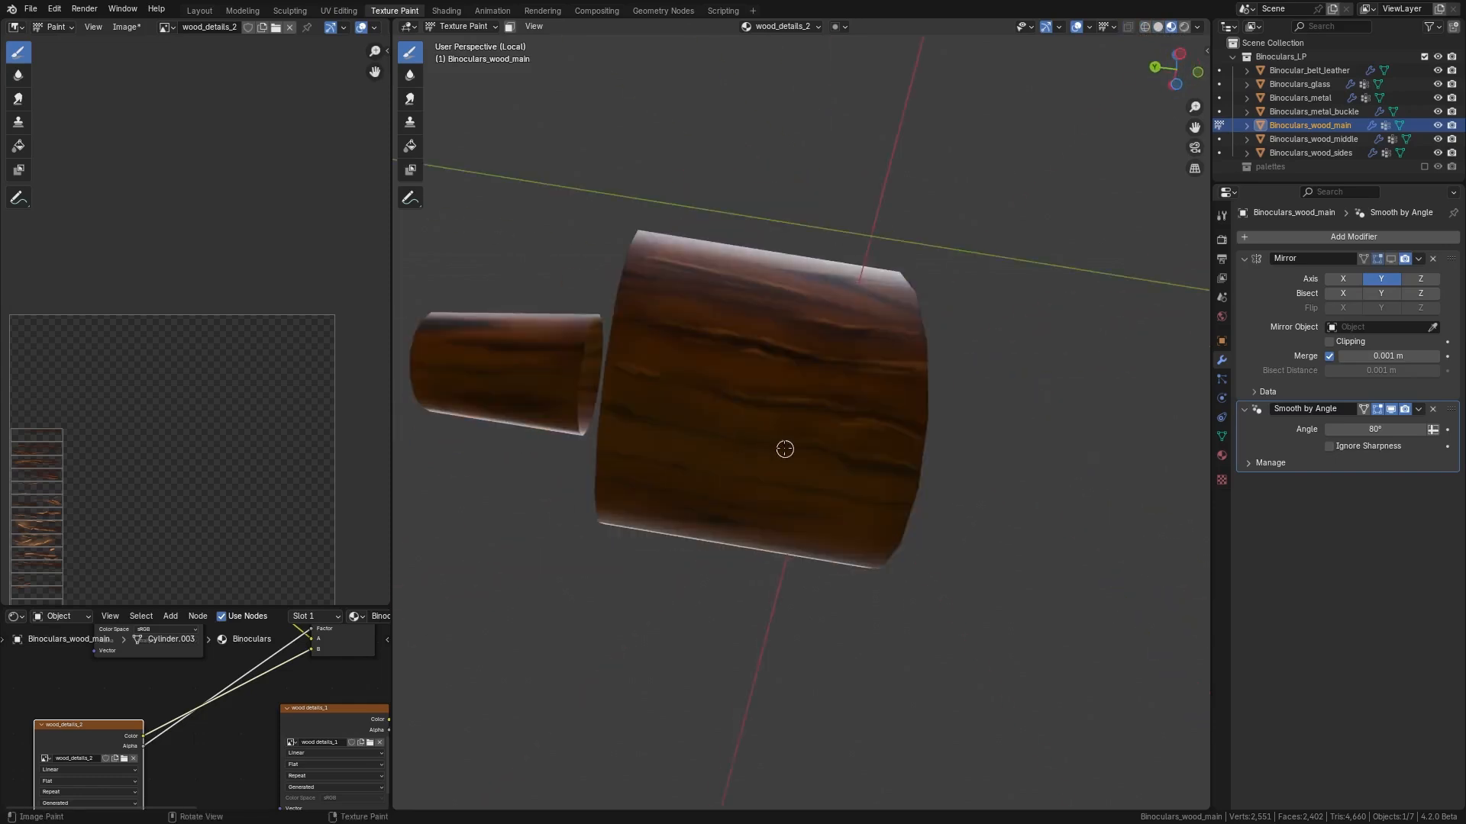
middle_drag(654, 413, 726, 433)
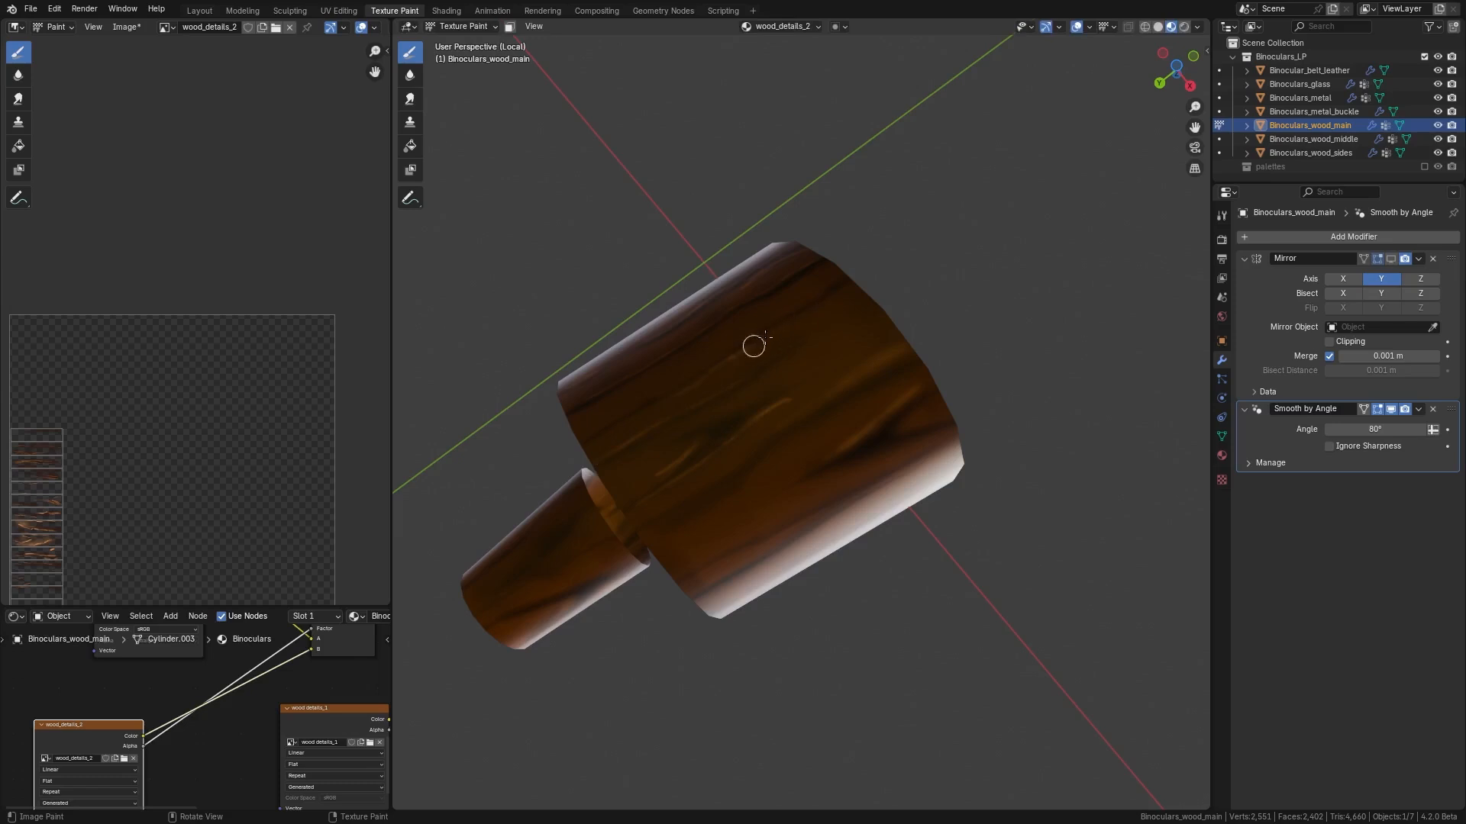
middle_drag(774, 409, 662, 414)
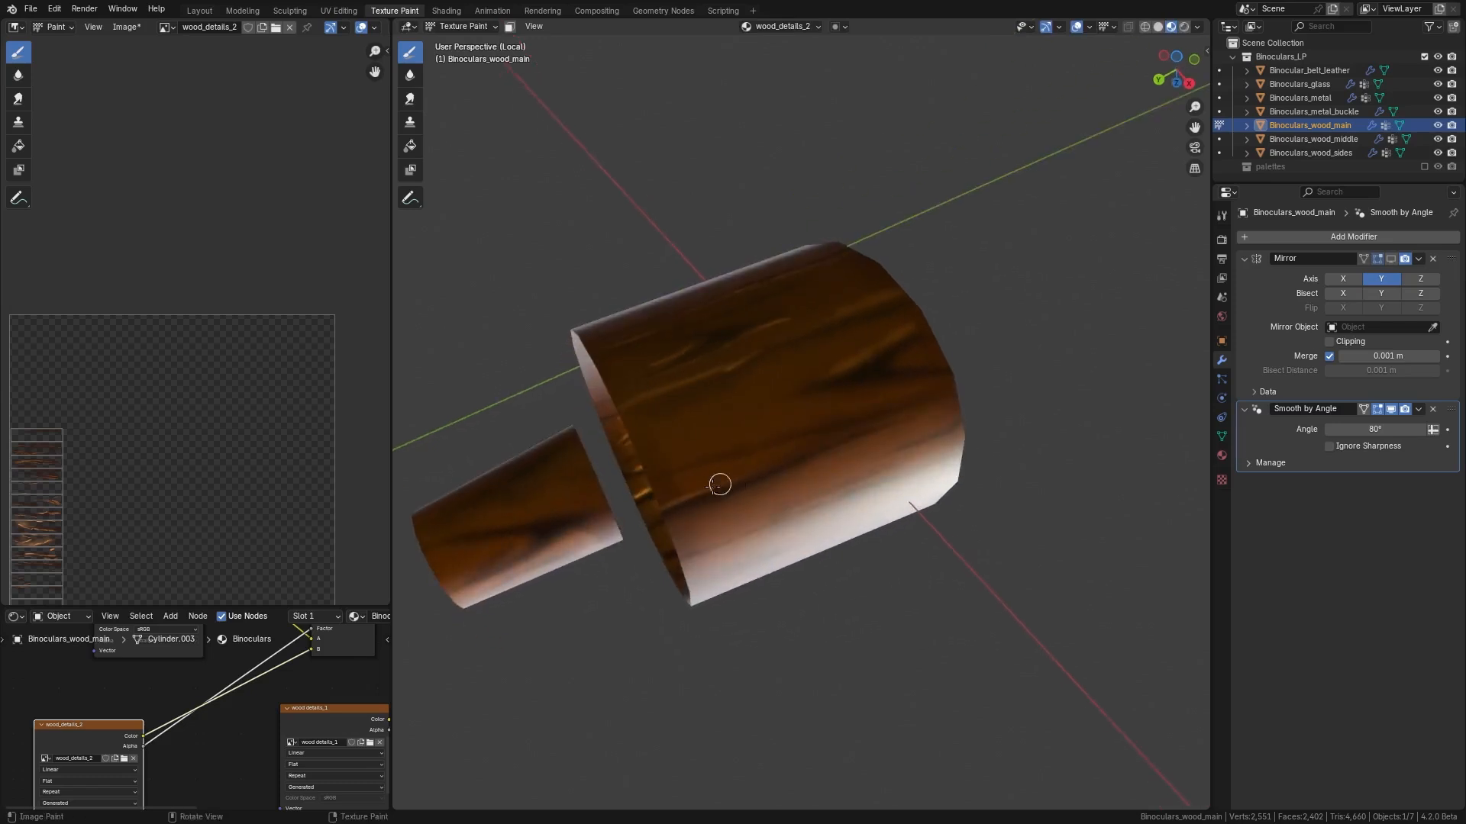
middle_drag(805, 424, 850, 354)
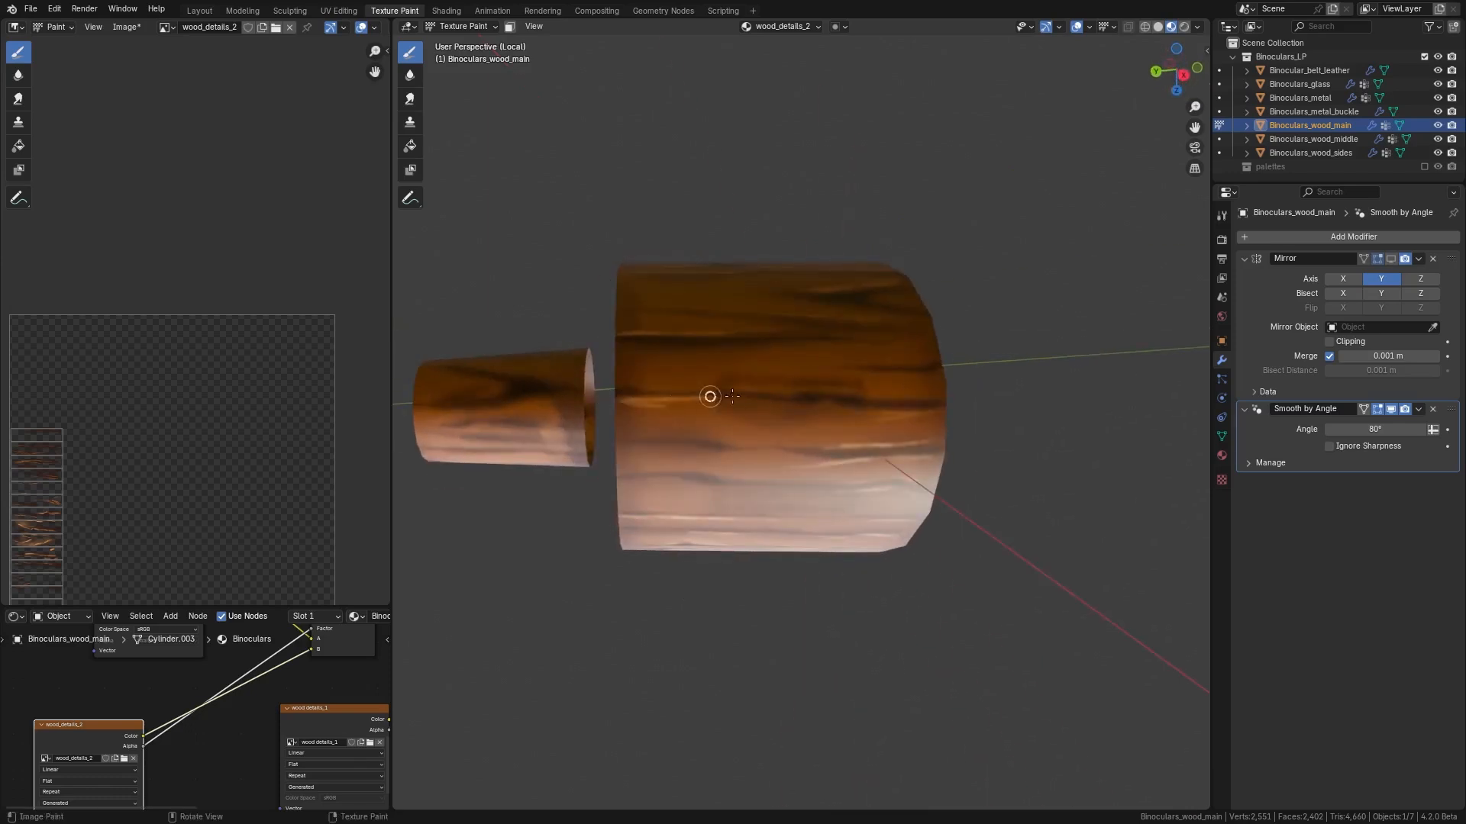
middle_drag(918, 422, 861, 360)
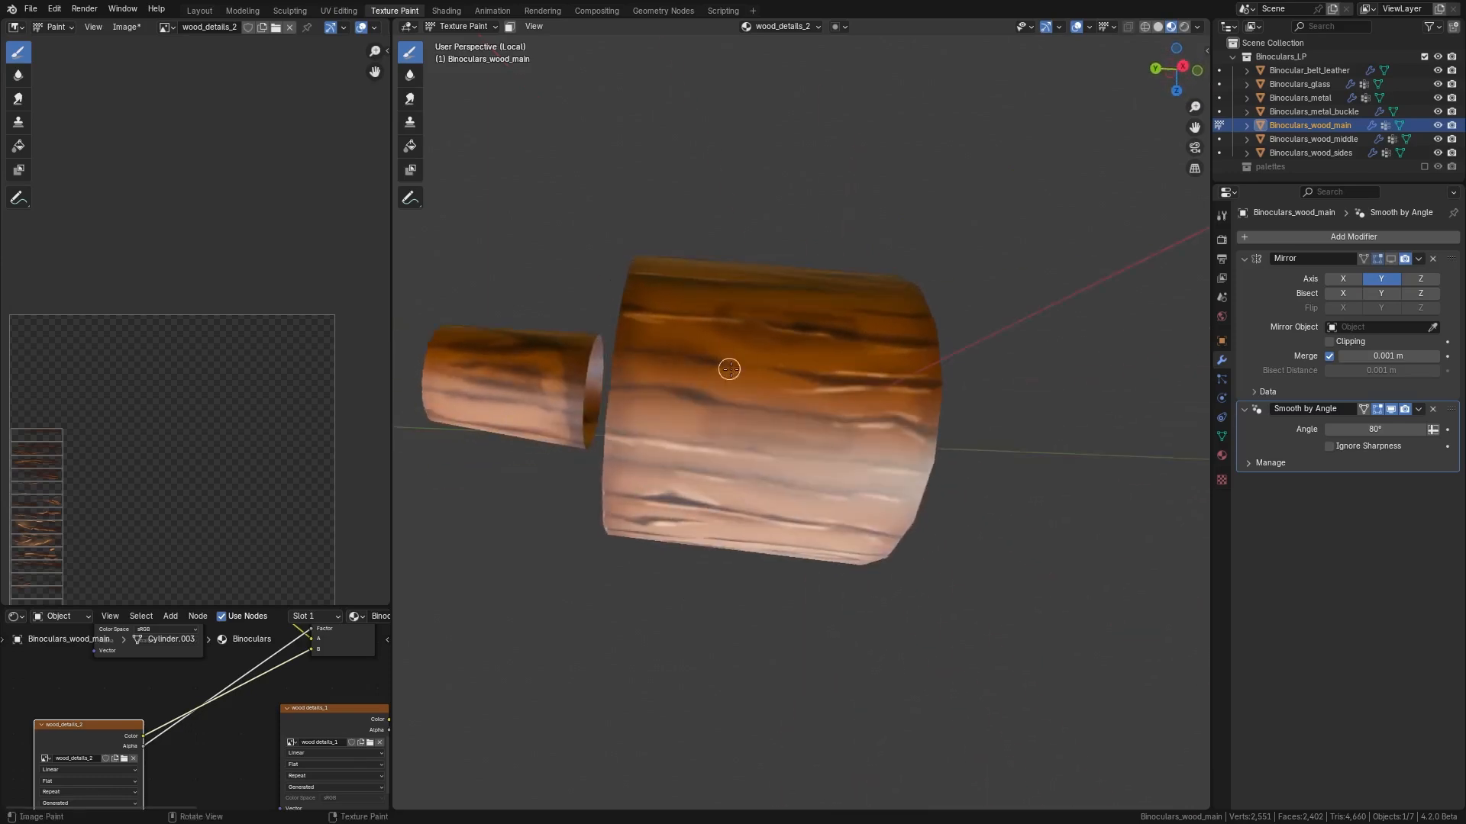
middle_drag(726, 366, 694, 321)
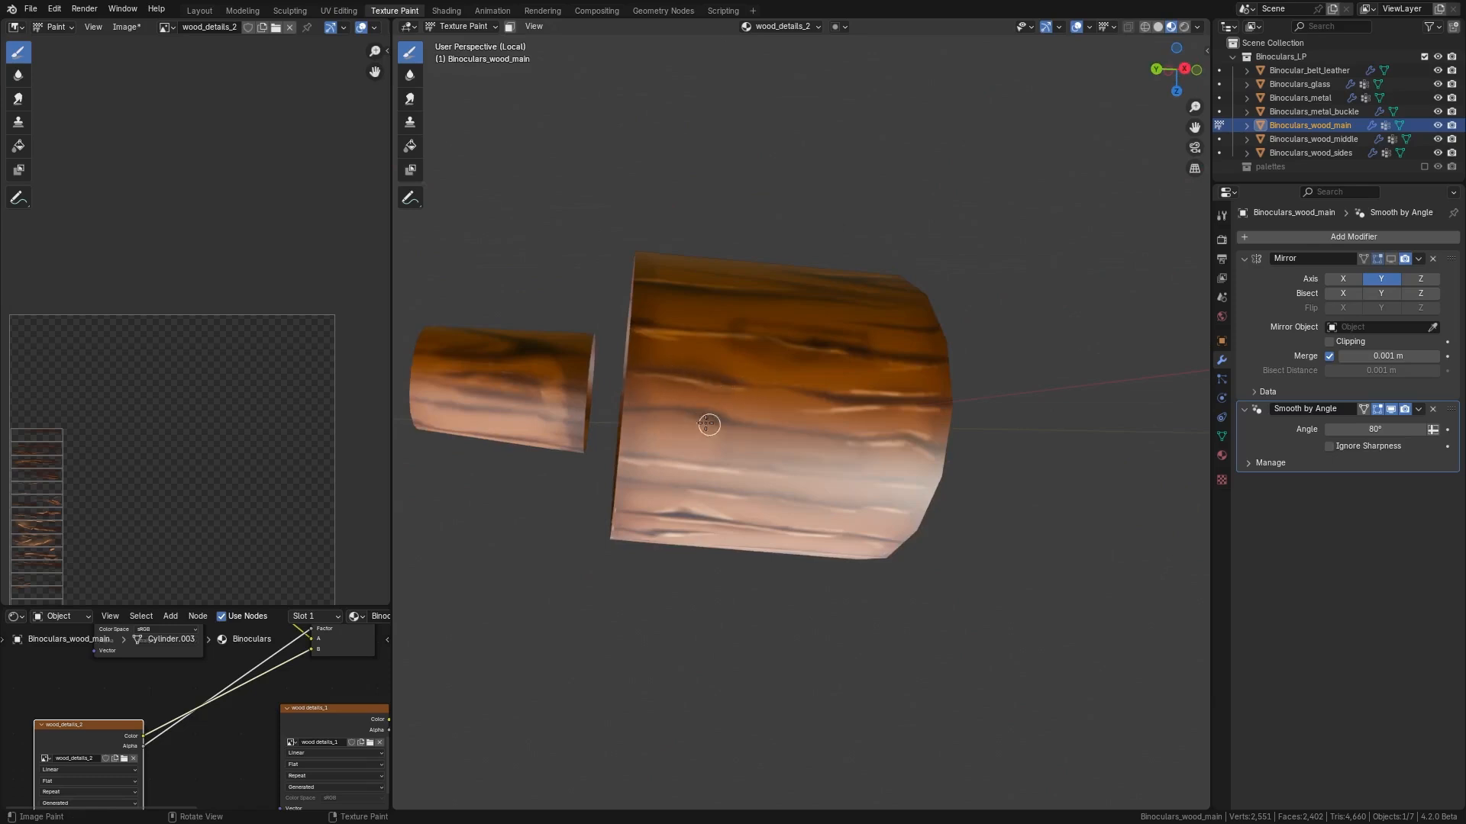
- Paint thin light highlights beside the grain lines on the sides of the small eyepiece tube
middle_drag(750, 419, 901, 336)
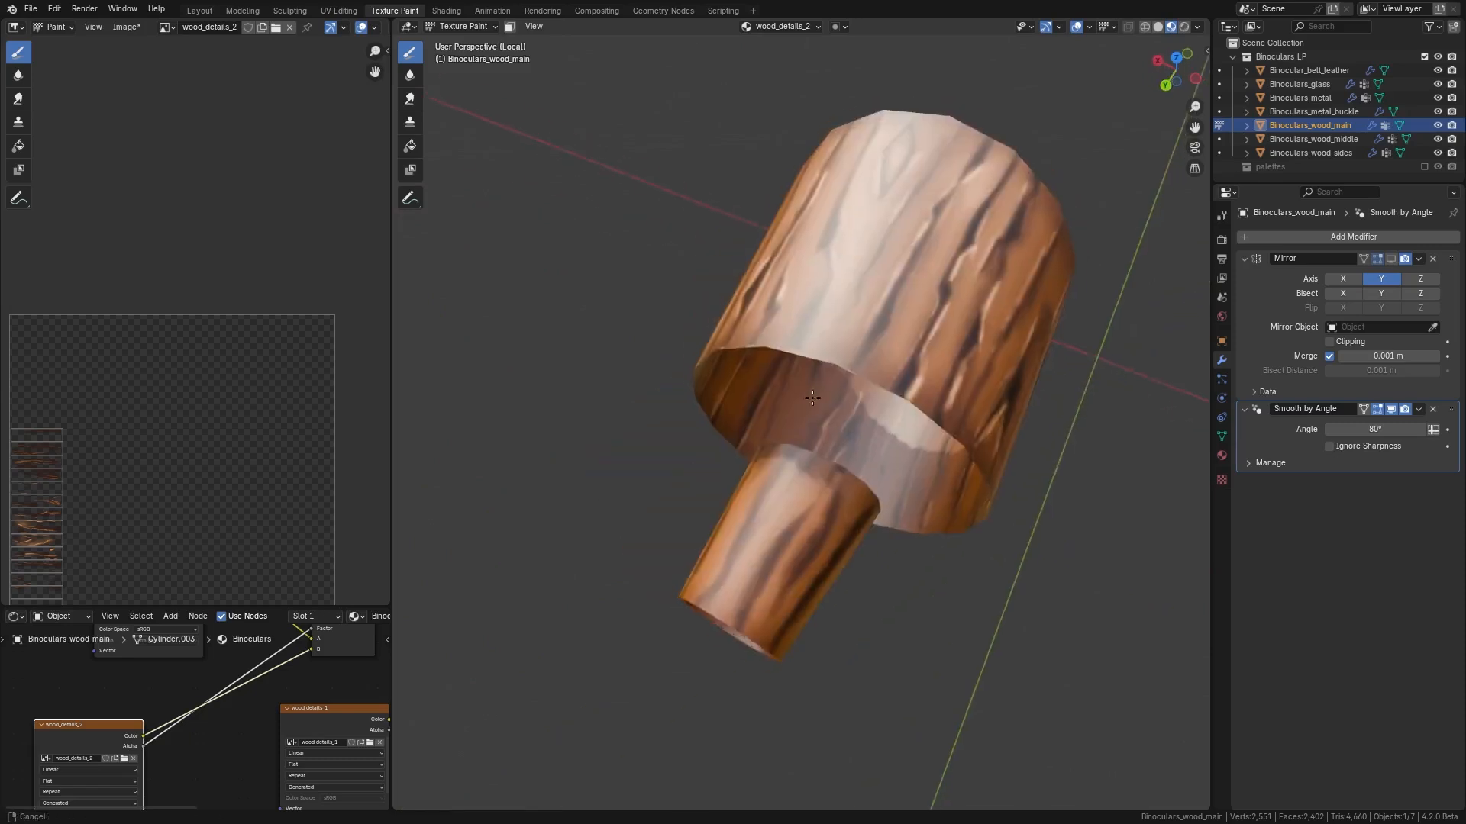
scroll(746, 424, down, 1)
middle_drag(794, 485, 915, 452)
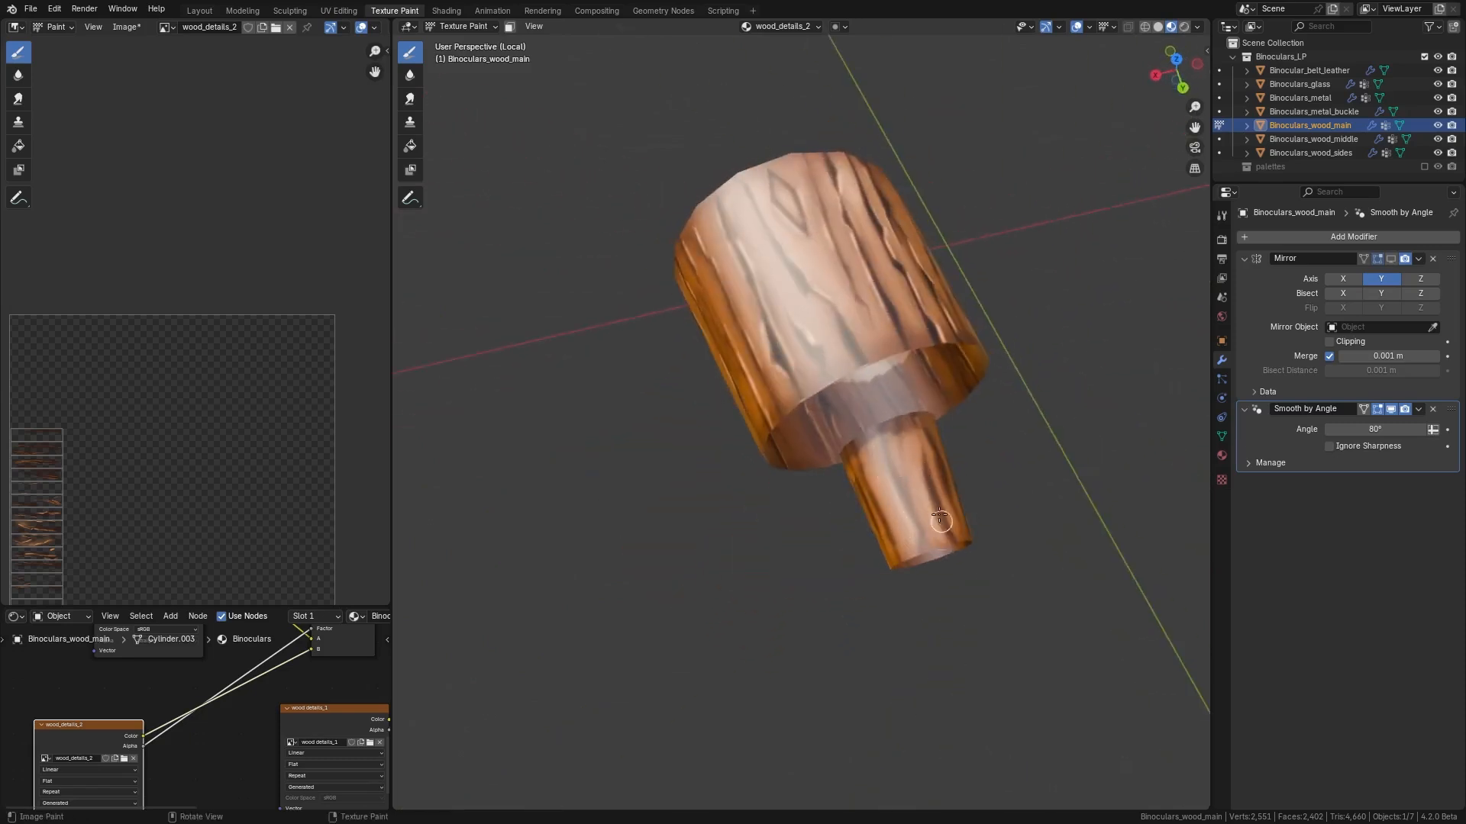
middle_drag(939, 516, 998, 432)
middle_drag(962, 322, 913, 396)
scroll(945, 401, up, 4)
middle_drag(828, 534, 885, 475)
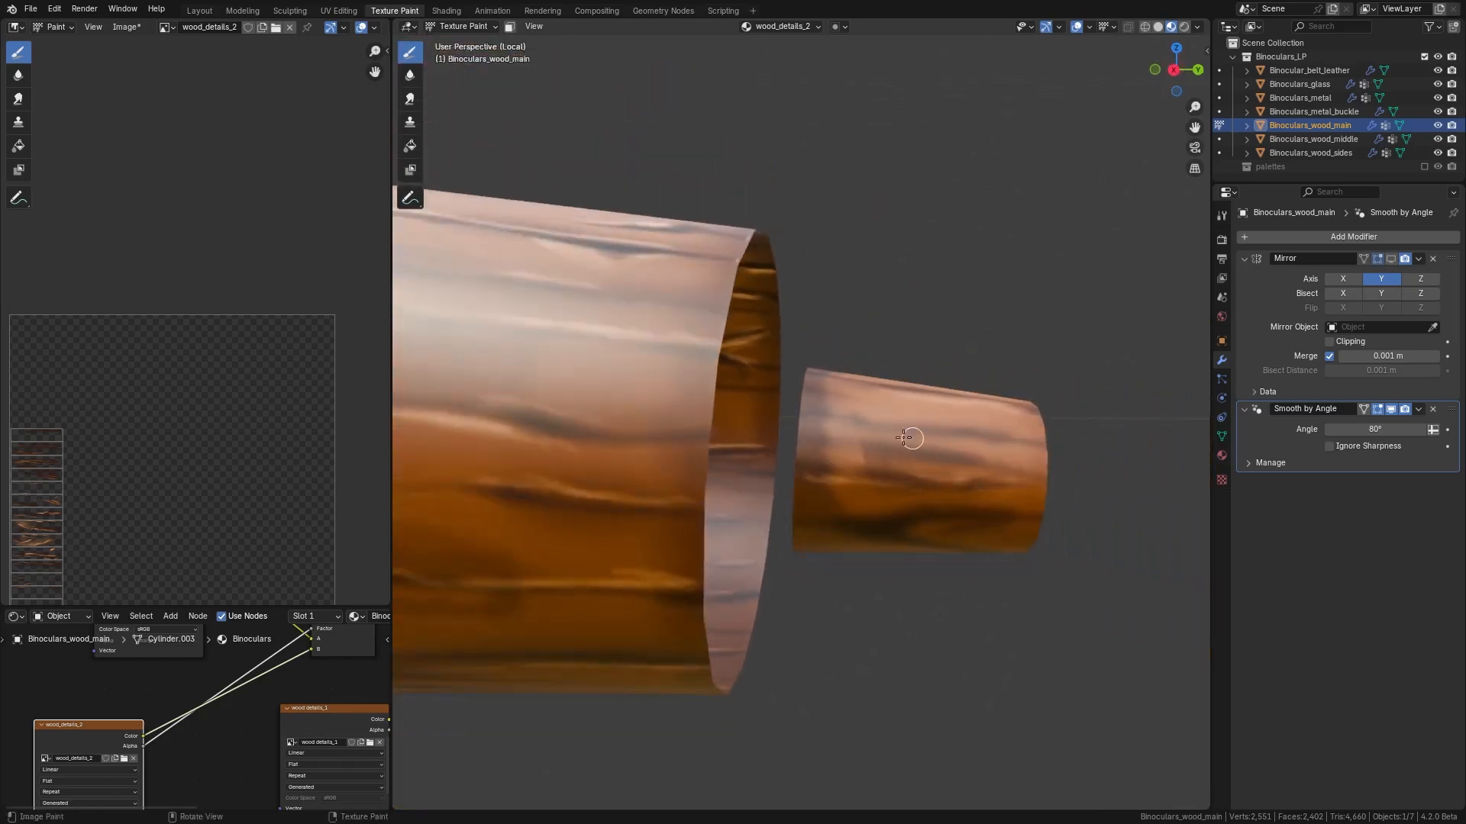
middle_drag(970, 453, 1024, 439)
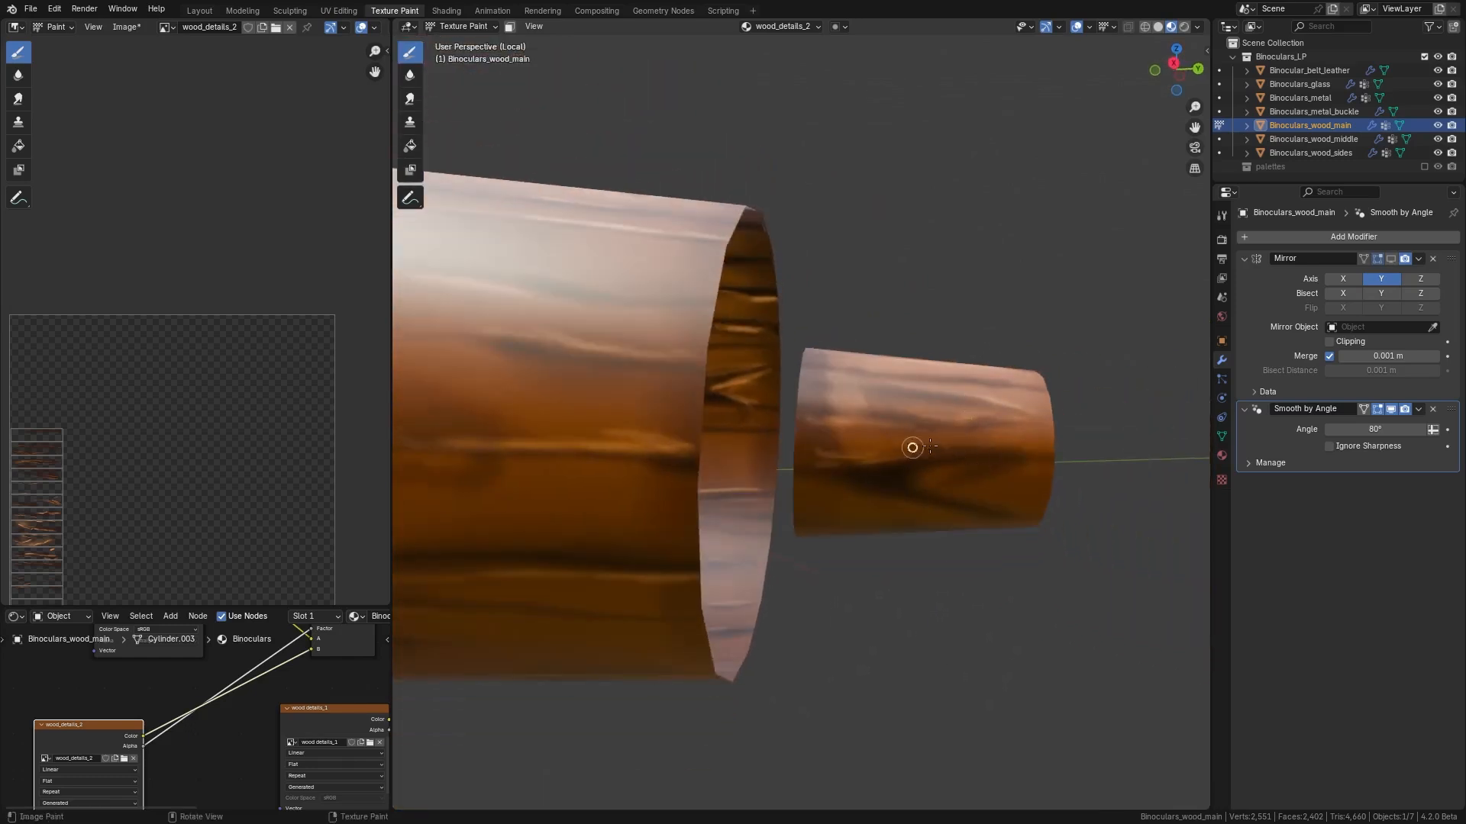
- Extend the thin light grain highlights around the eyepiece tube's underside and over its upper side
middle_drag(966, 501, 864, 315)
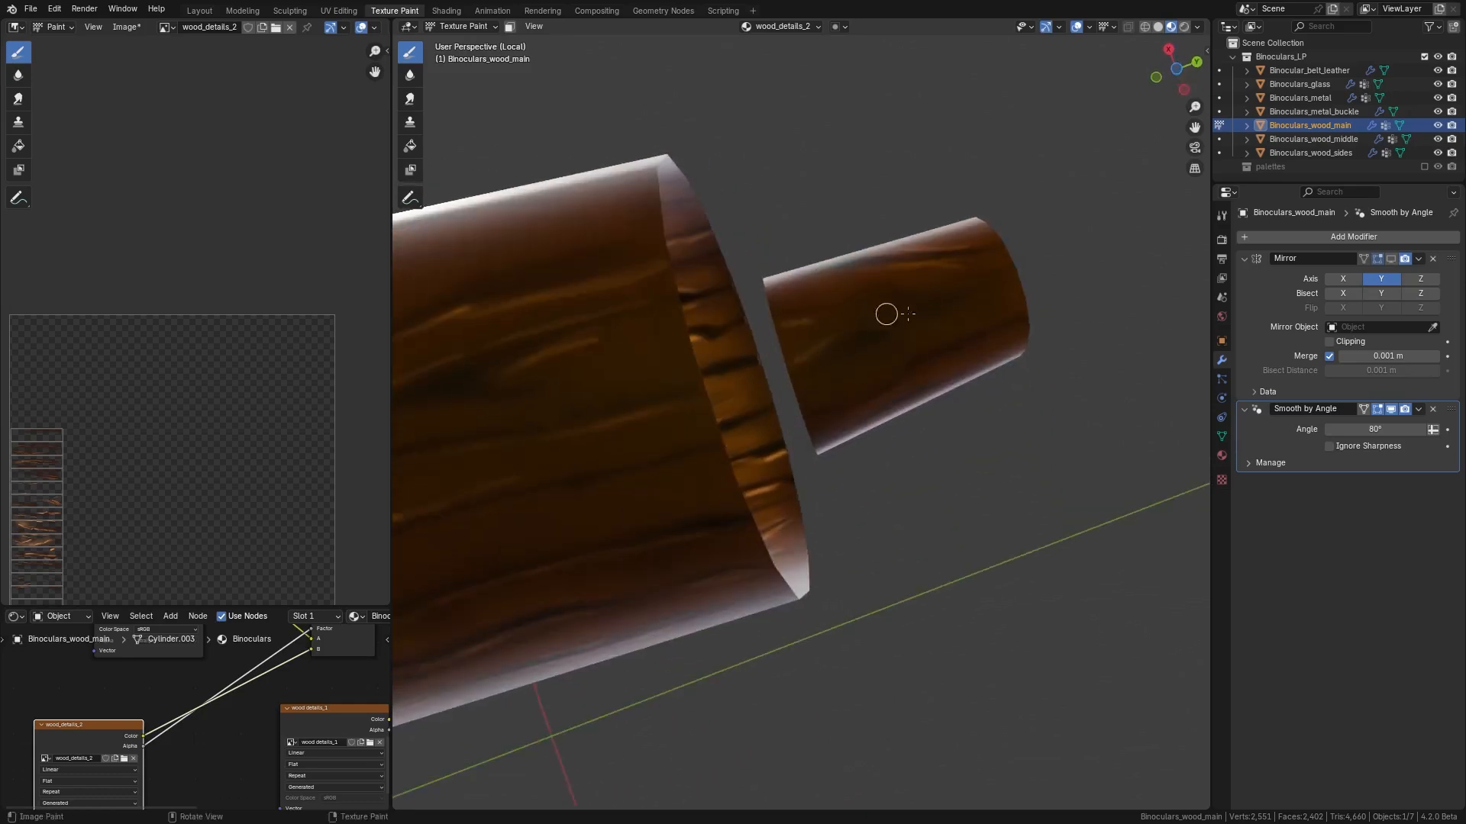
middle_drag(961, 324, 983, 275)
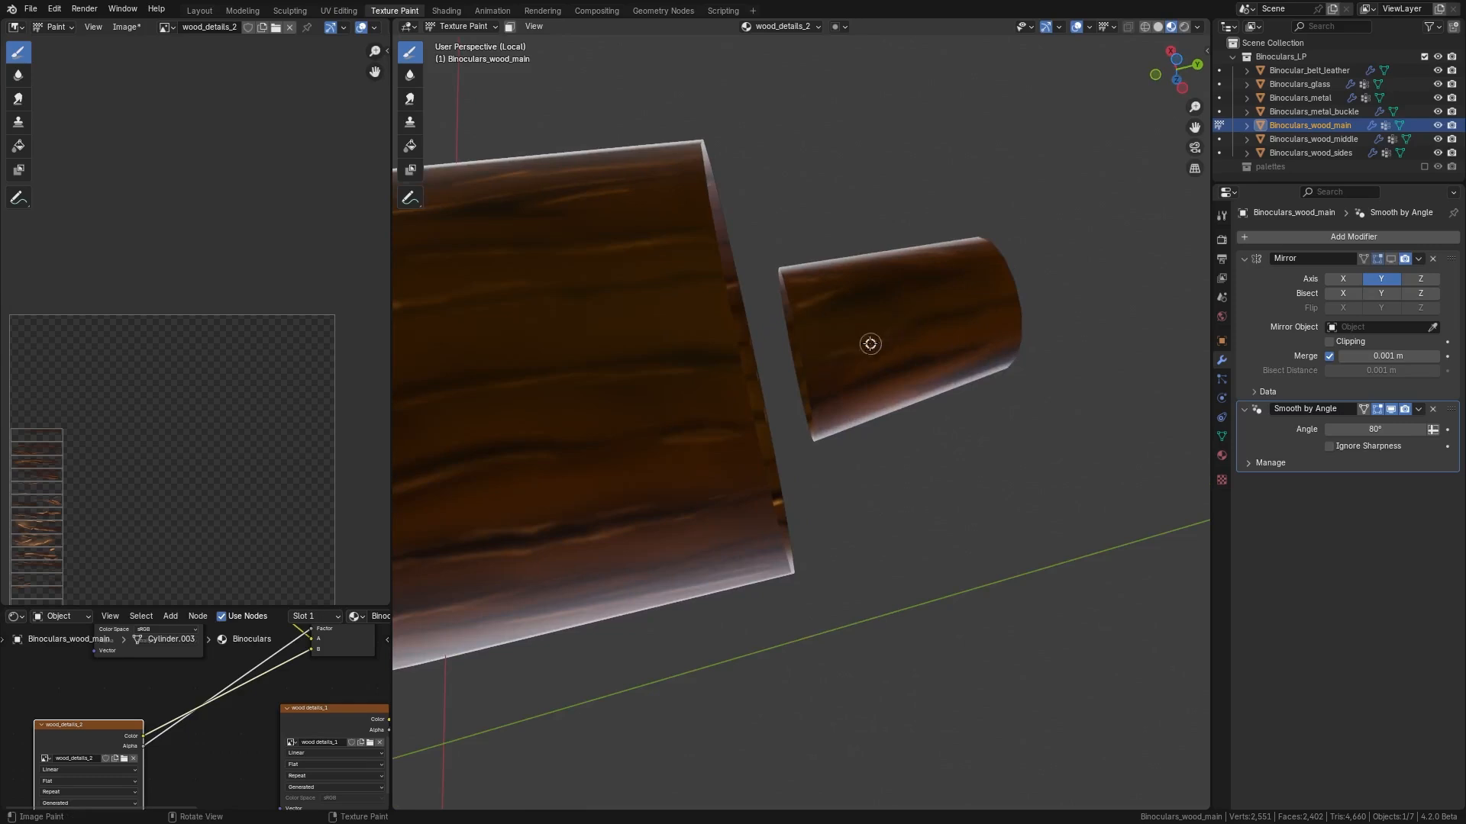
middle_drag(965, 306, 962, 242)
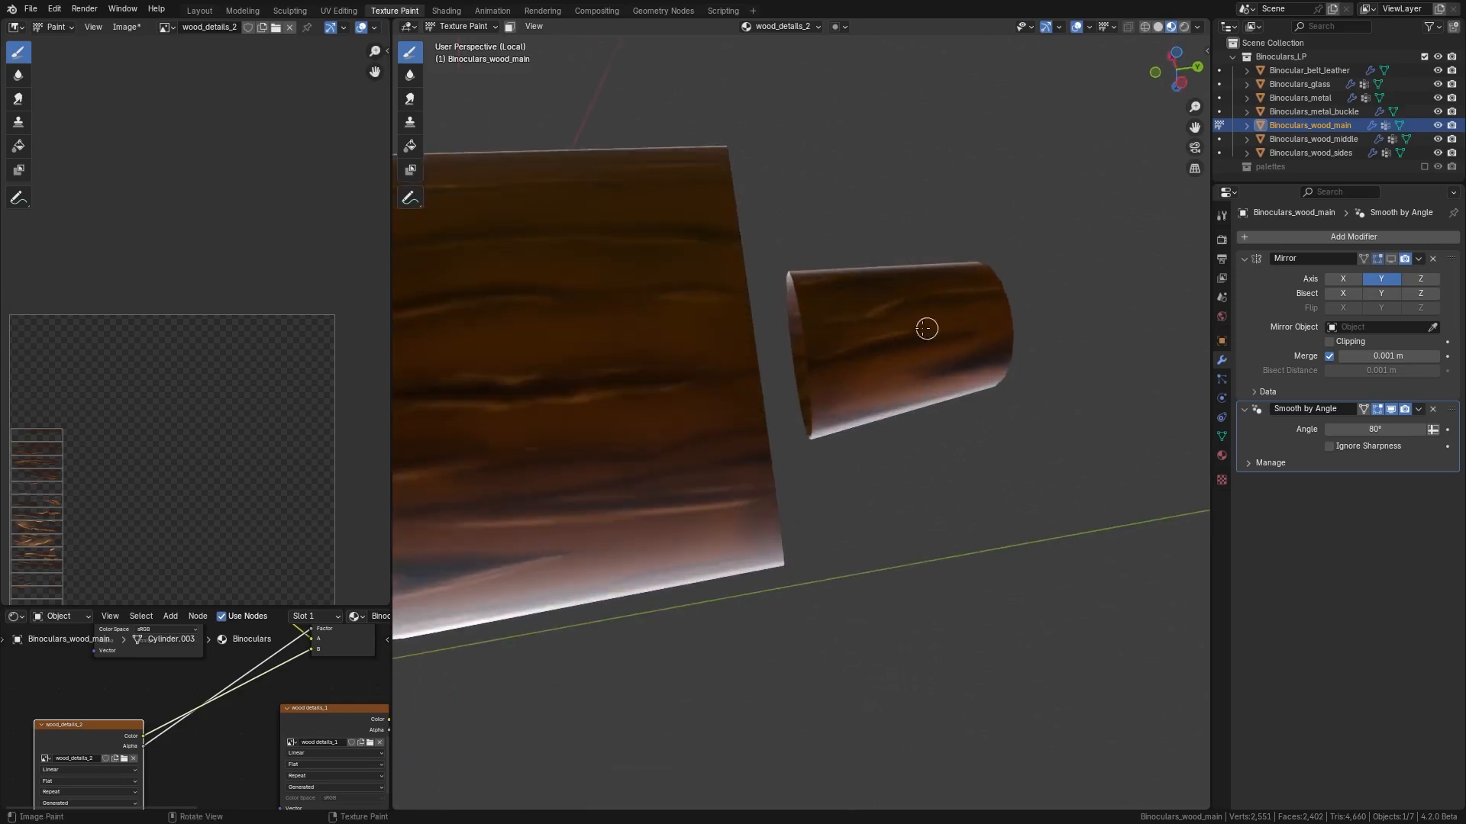
middle_drag(935, 329, 918, 383)
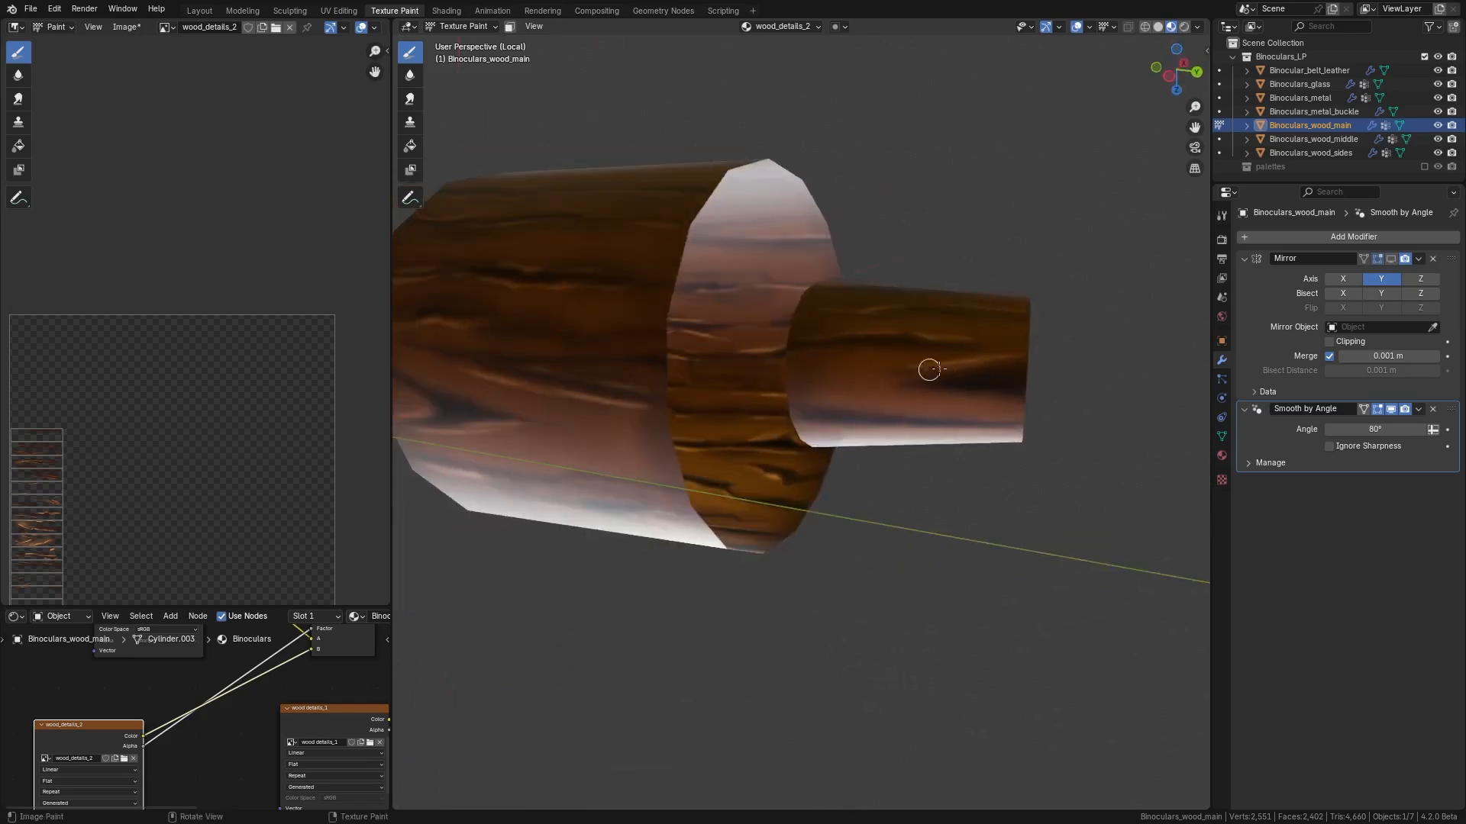
middle_drag(933, 386, 940, 311)
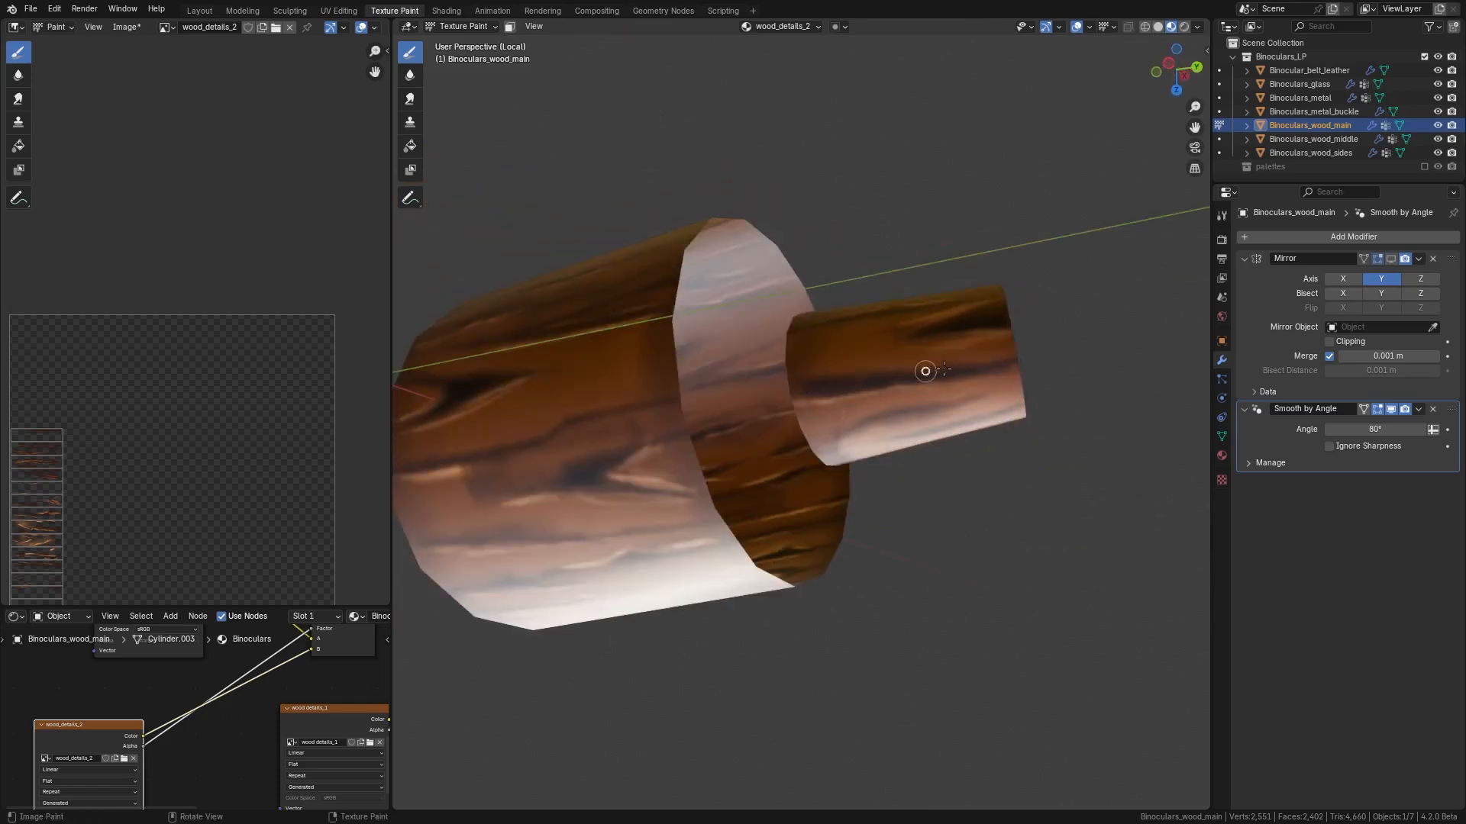
mouse_move(923, 389)
middle_down()
mouse_move(905, 378)
mouse_move(942, 337)
mouse_move(873, 433)
middle_up()
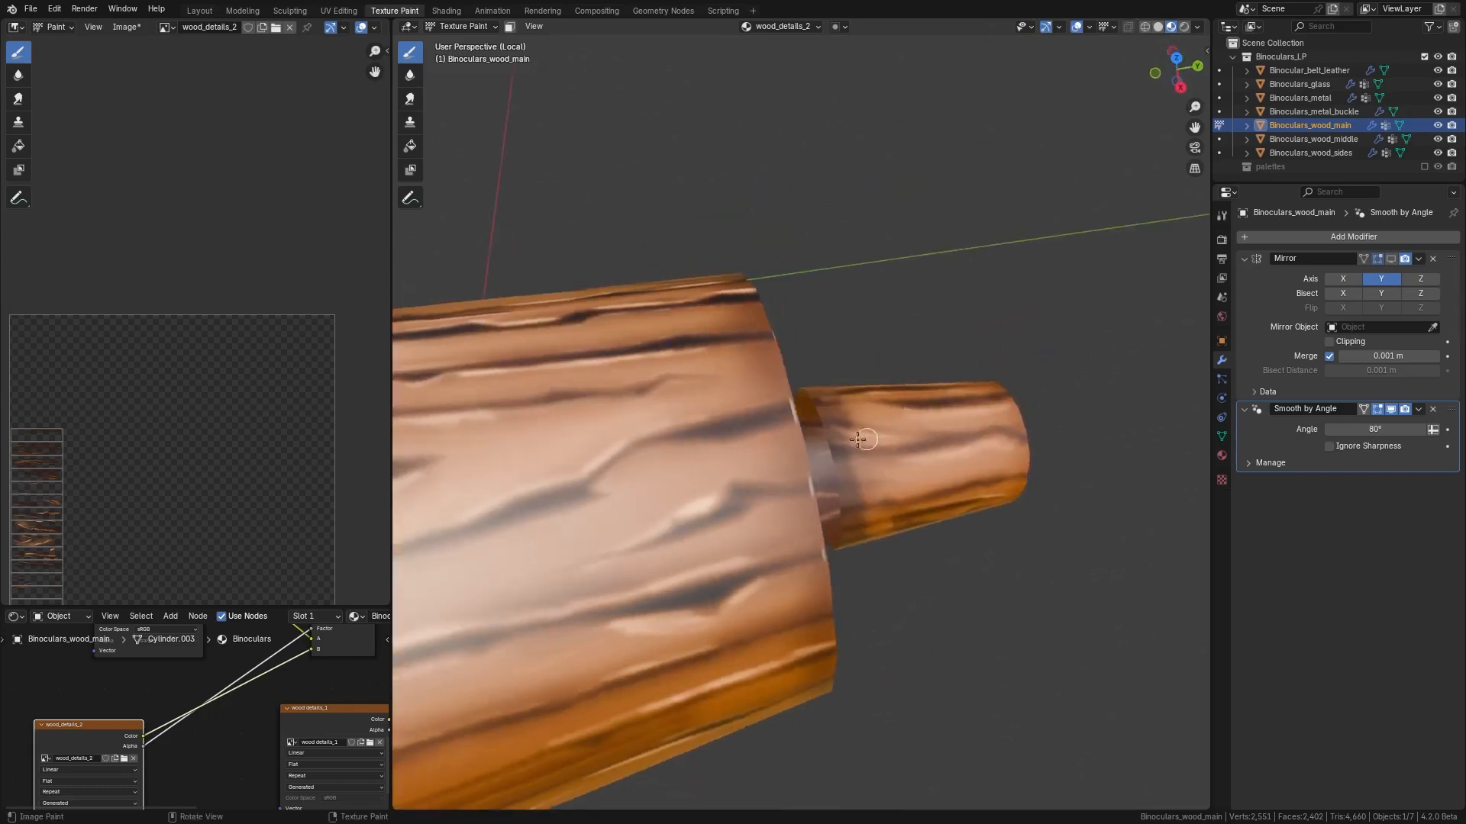
drag(849, 463, 1040, 457)
- Refine the thin light highlights around the grain lines and diamond-shaped knot on the large barrel's upper side
middle_drag(1033, 457, 685, 558)
scroll(686, 558, down, 2)
scroll(686, 558, up, 2)
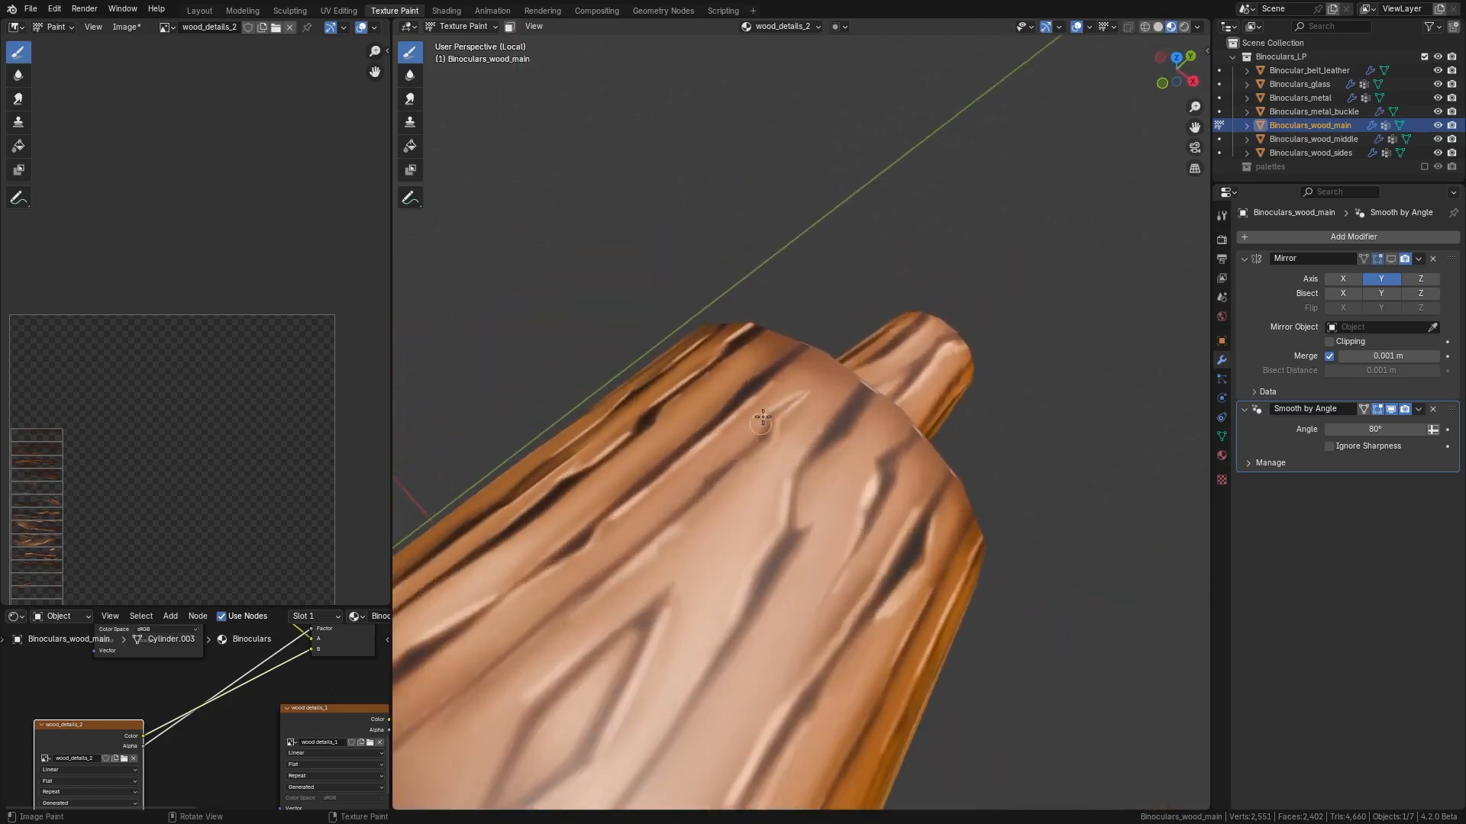
mouse_move(753, 435)
middle_down()
mouse_move(772, 406)
mouse_move(875, 387)
middle_up()
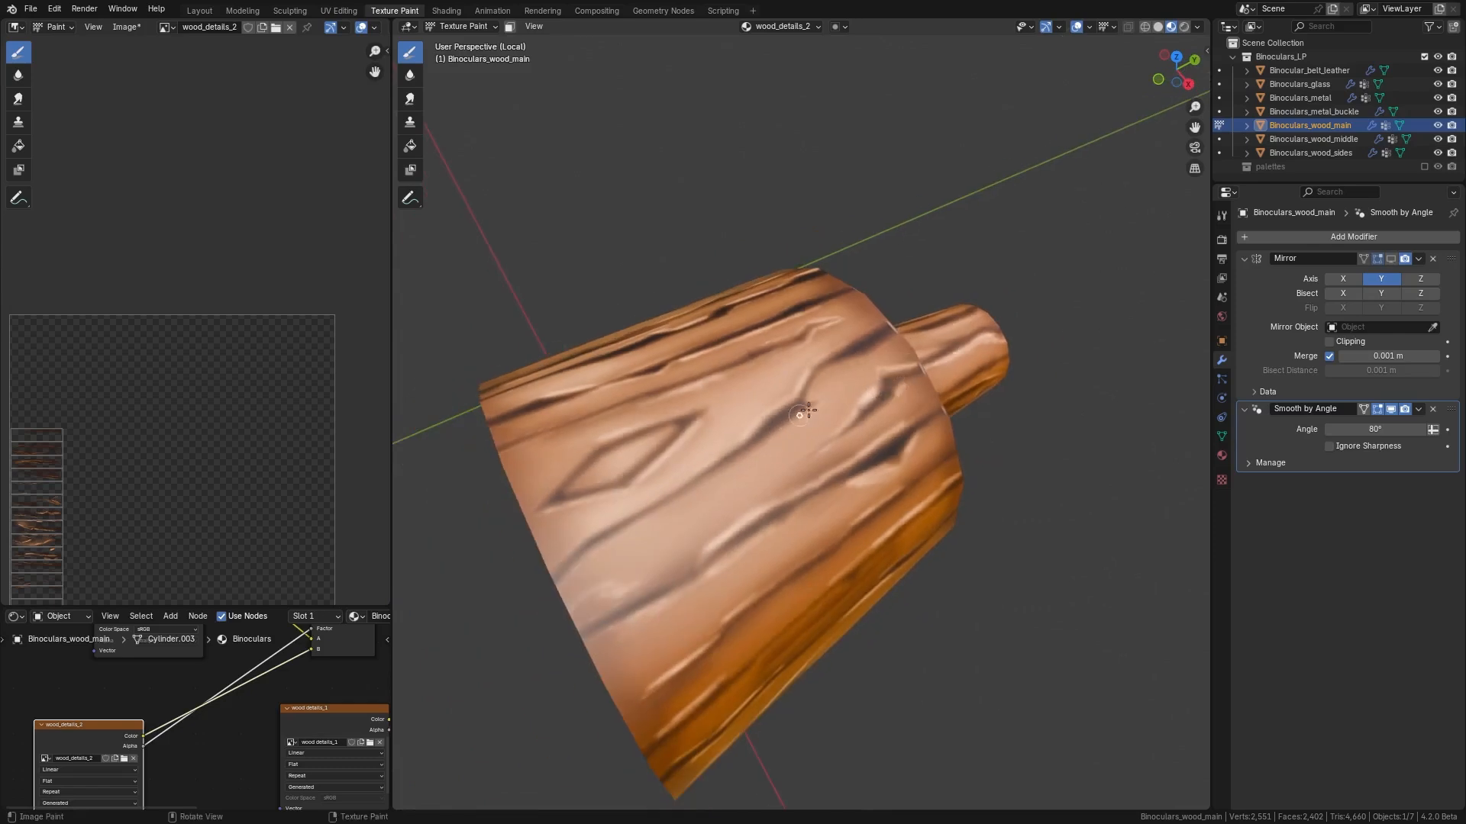
key(KP_Decimal)
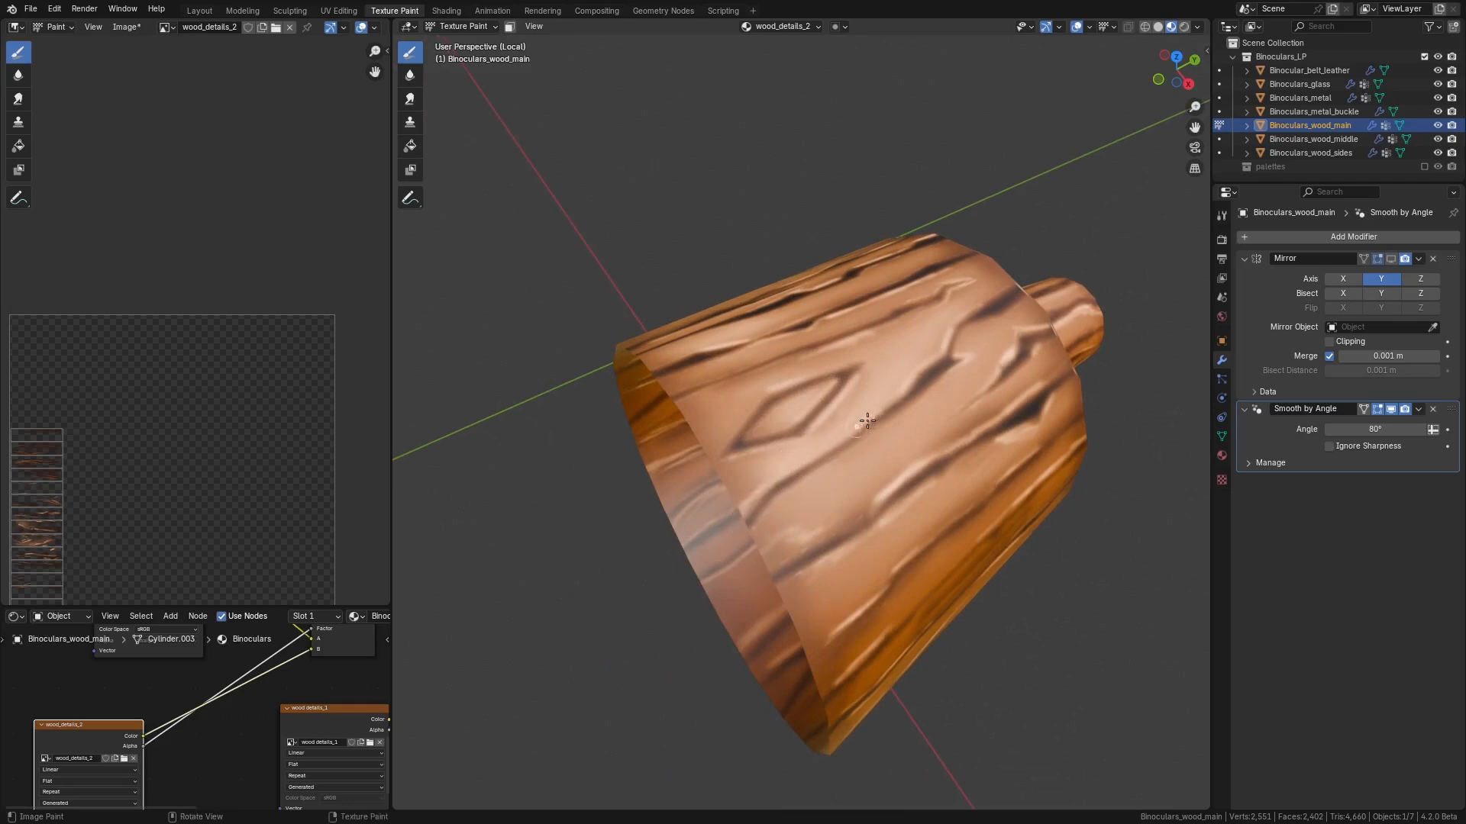
middle_drag(867, 421, 755, 540)
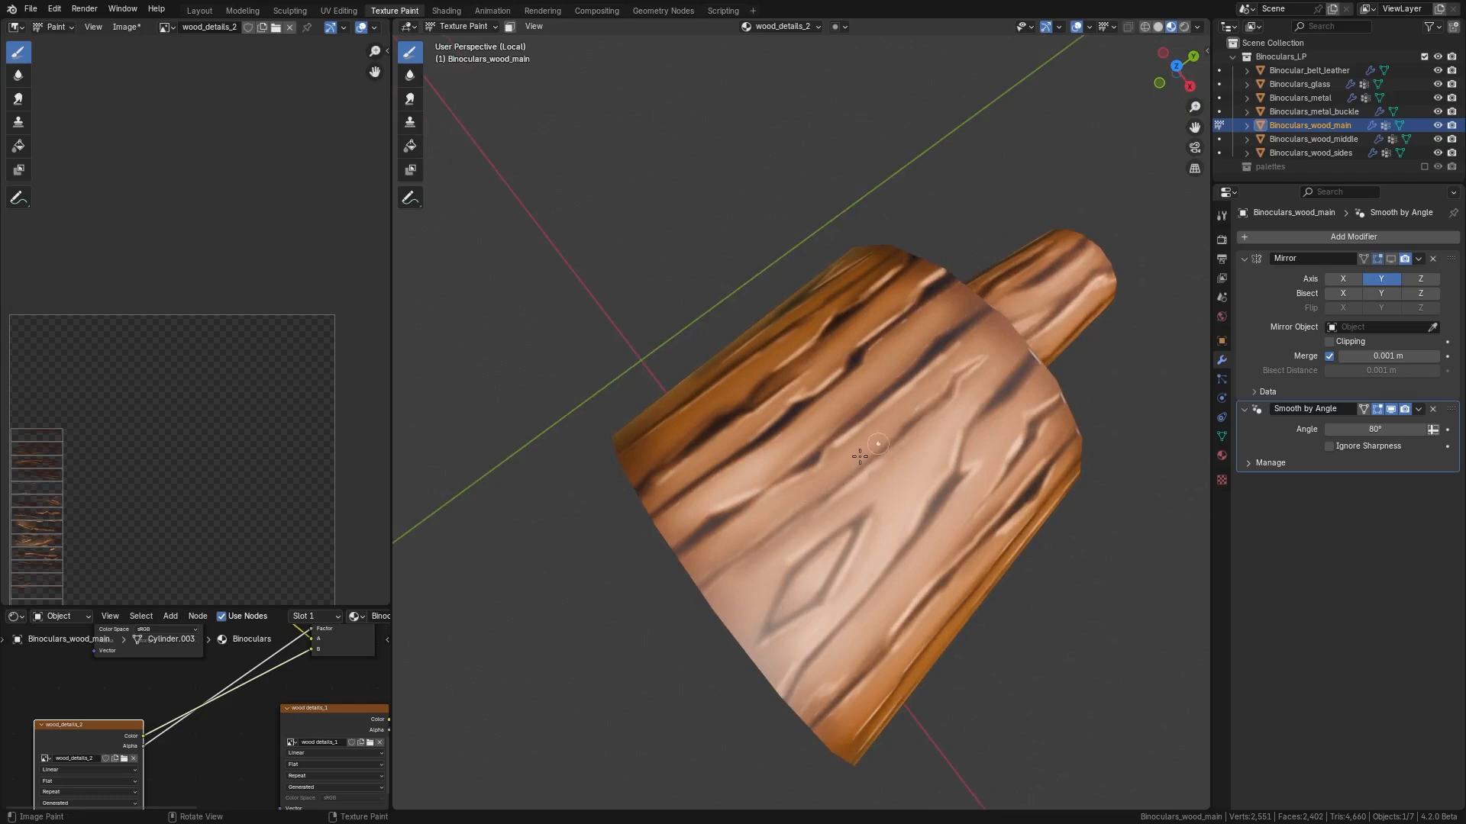
middle_drag(819, 461, 780, 456)
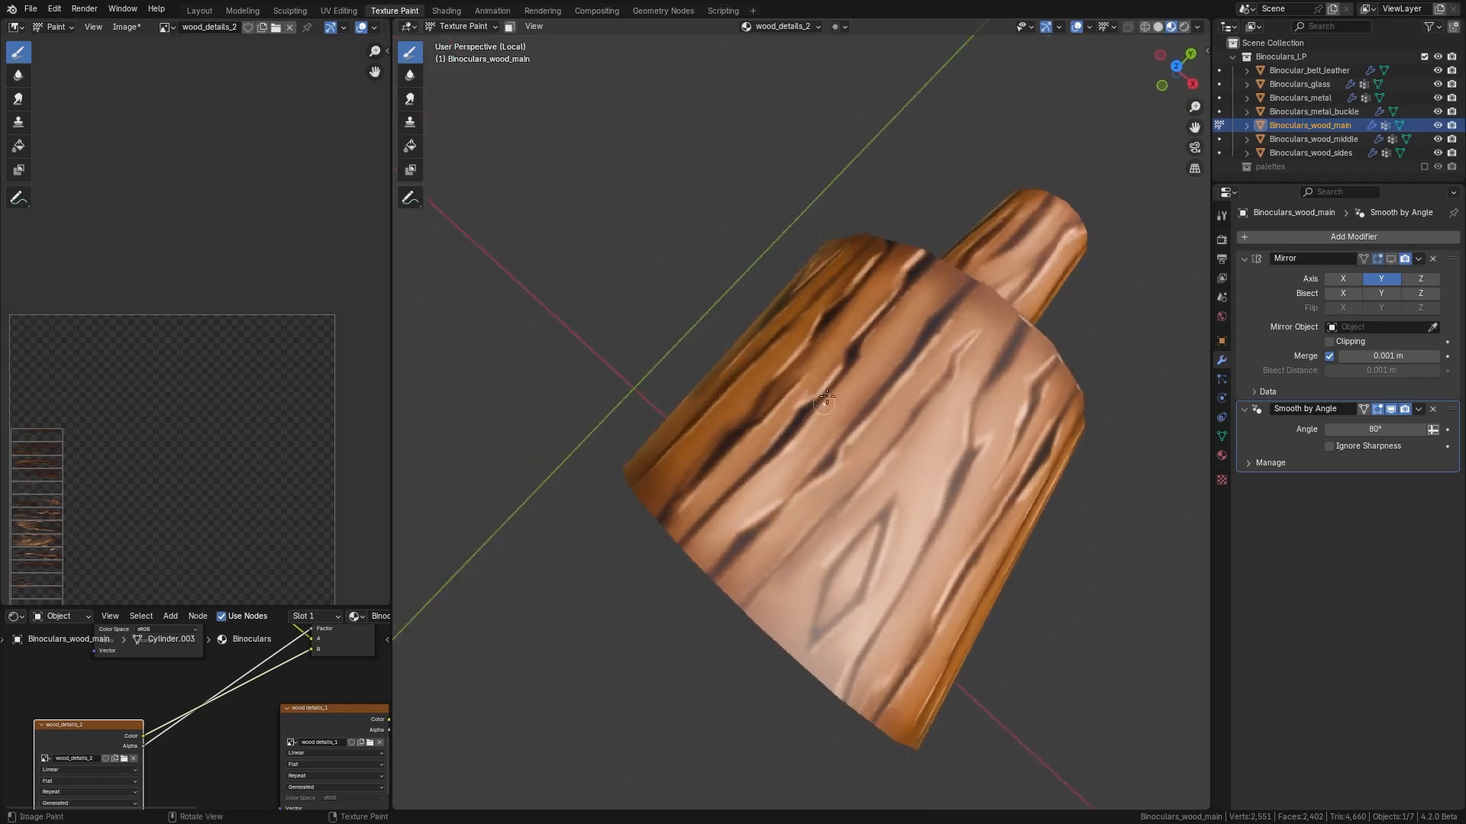
middle_drag(878, 351, 832, 449)
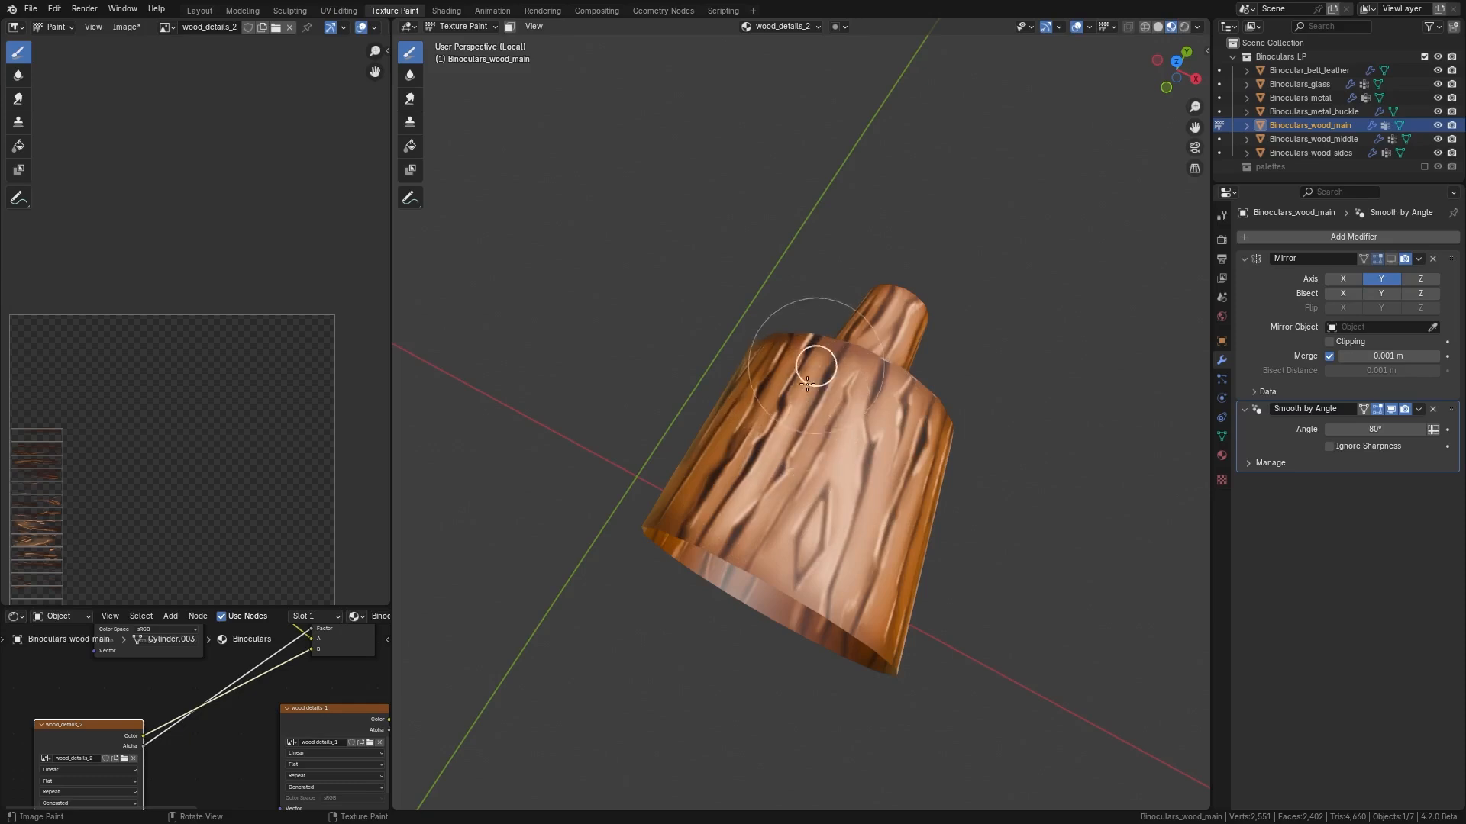
- Exit the barrel's local view and switch texture painting to the wooden middle piece
middle_drag(802, 327, 778, 398)
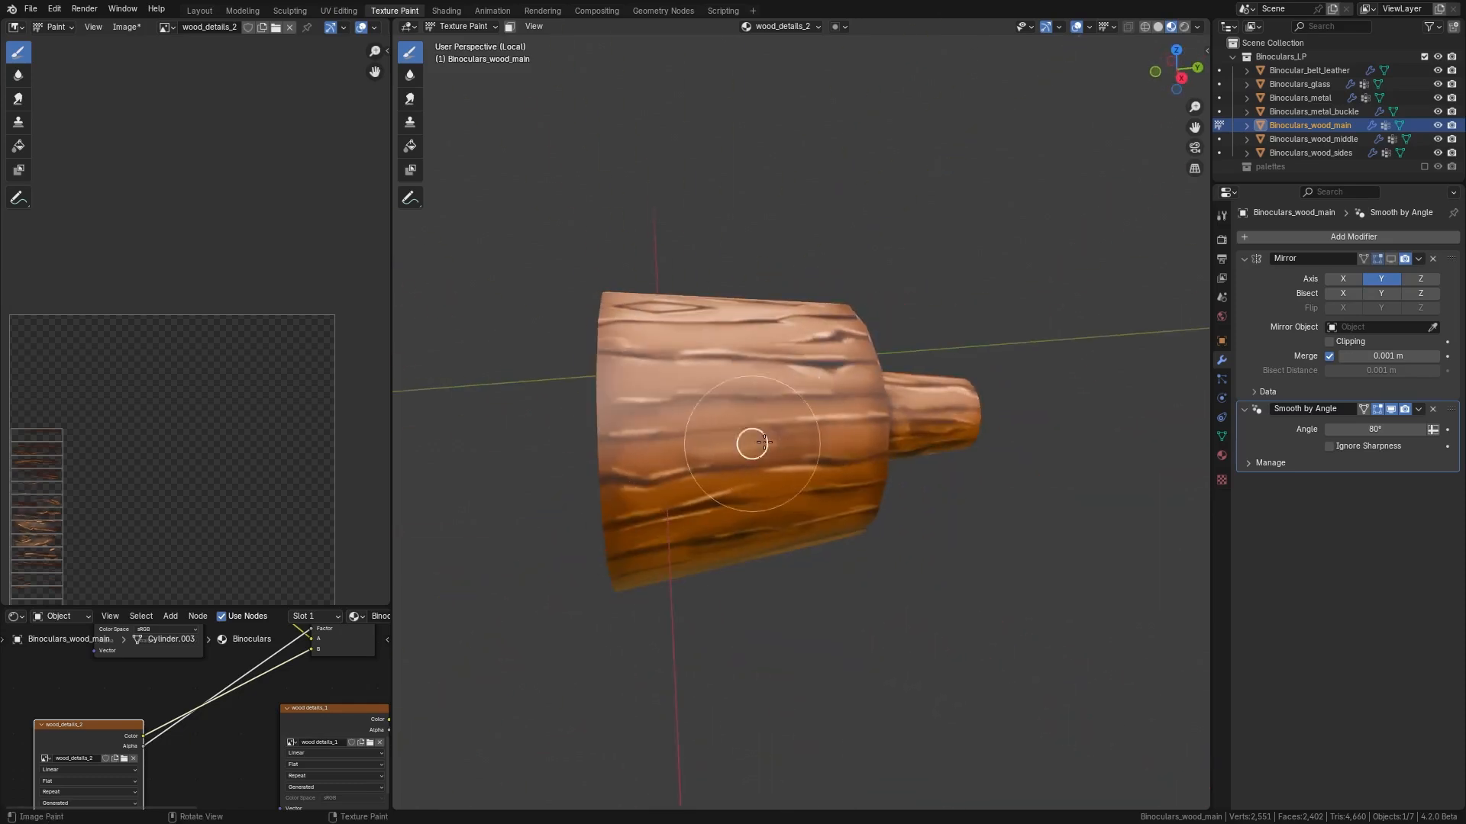
middle_drag(844, 474, 822, 426)
key(slash)
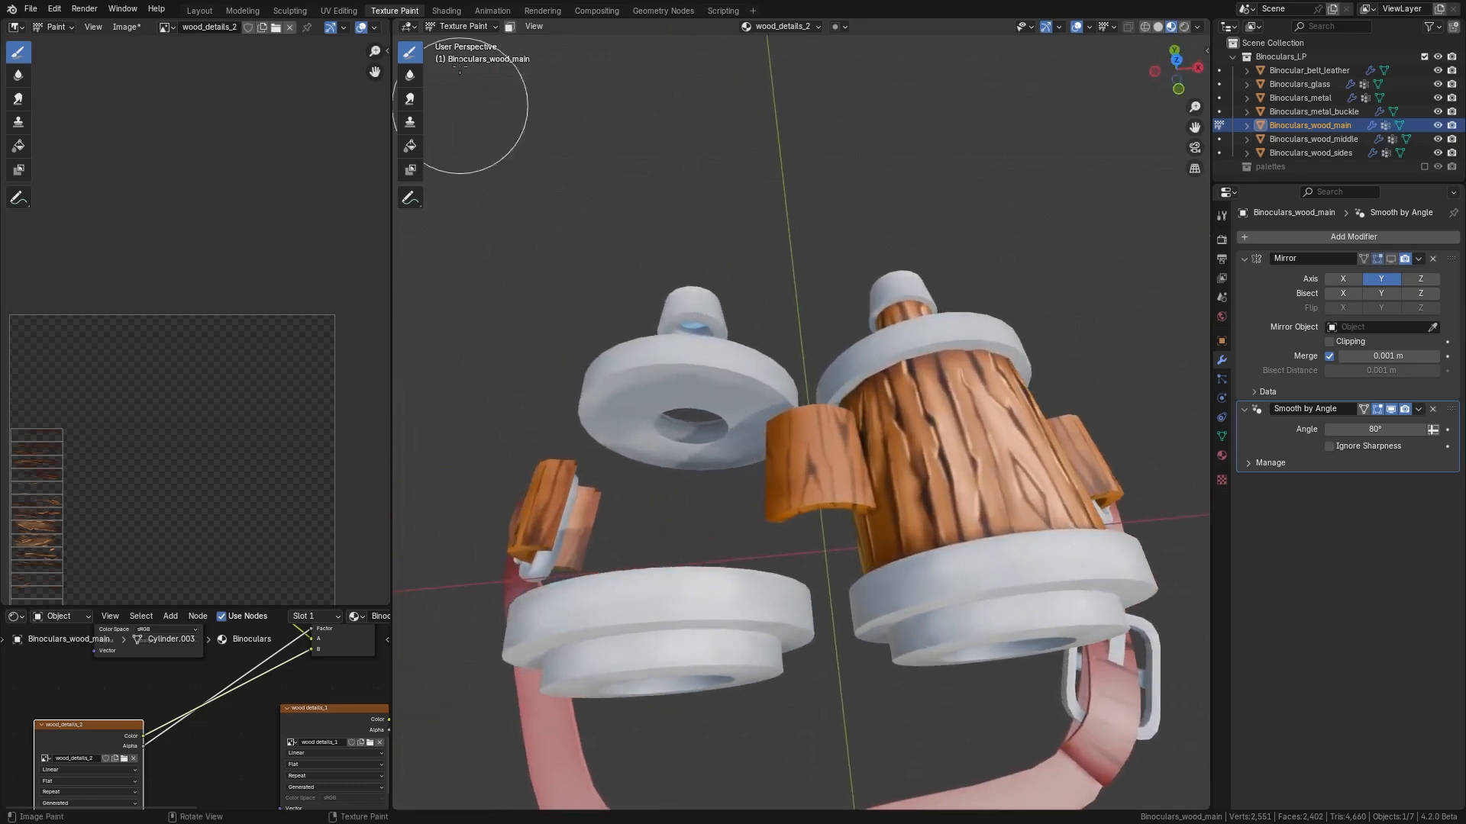
click(462, 26)
click(462, 44)
click(826, 466)
key(ctrl+Tab)
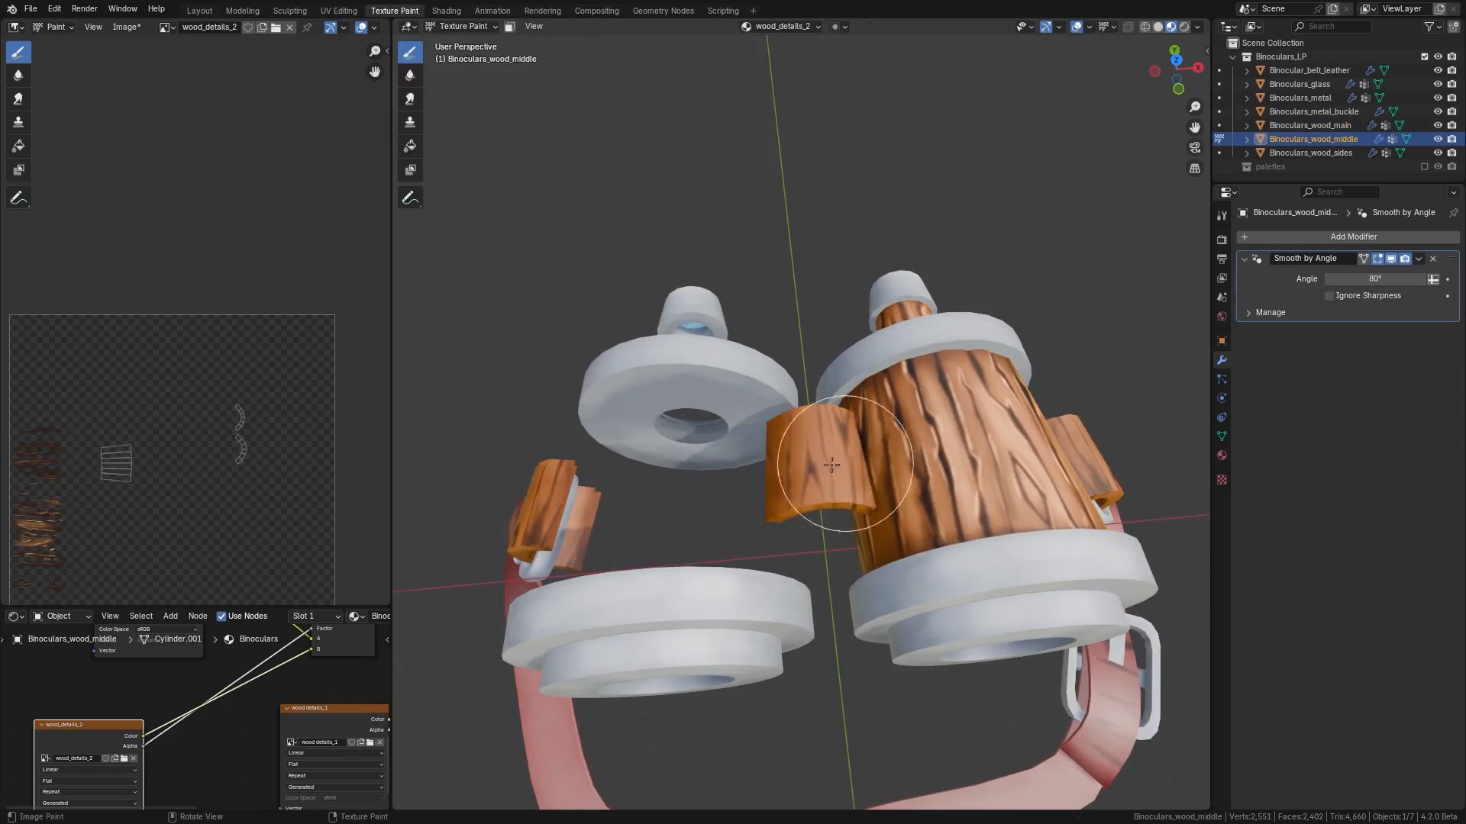
- Shade the middle piece's edge on wood_details_2 with dark brown from the Wood palette, using a 46 px brush at strength 0.451
mouse_move(814, 488)
middle_down()
mouse_move(822, 442)
mouse_move(812, 492)
middle_up()
scroll(844, 413, up, 2)
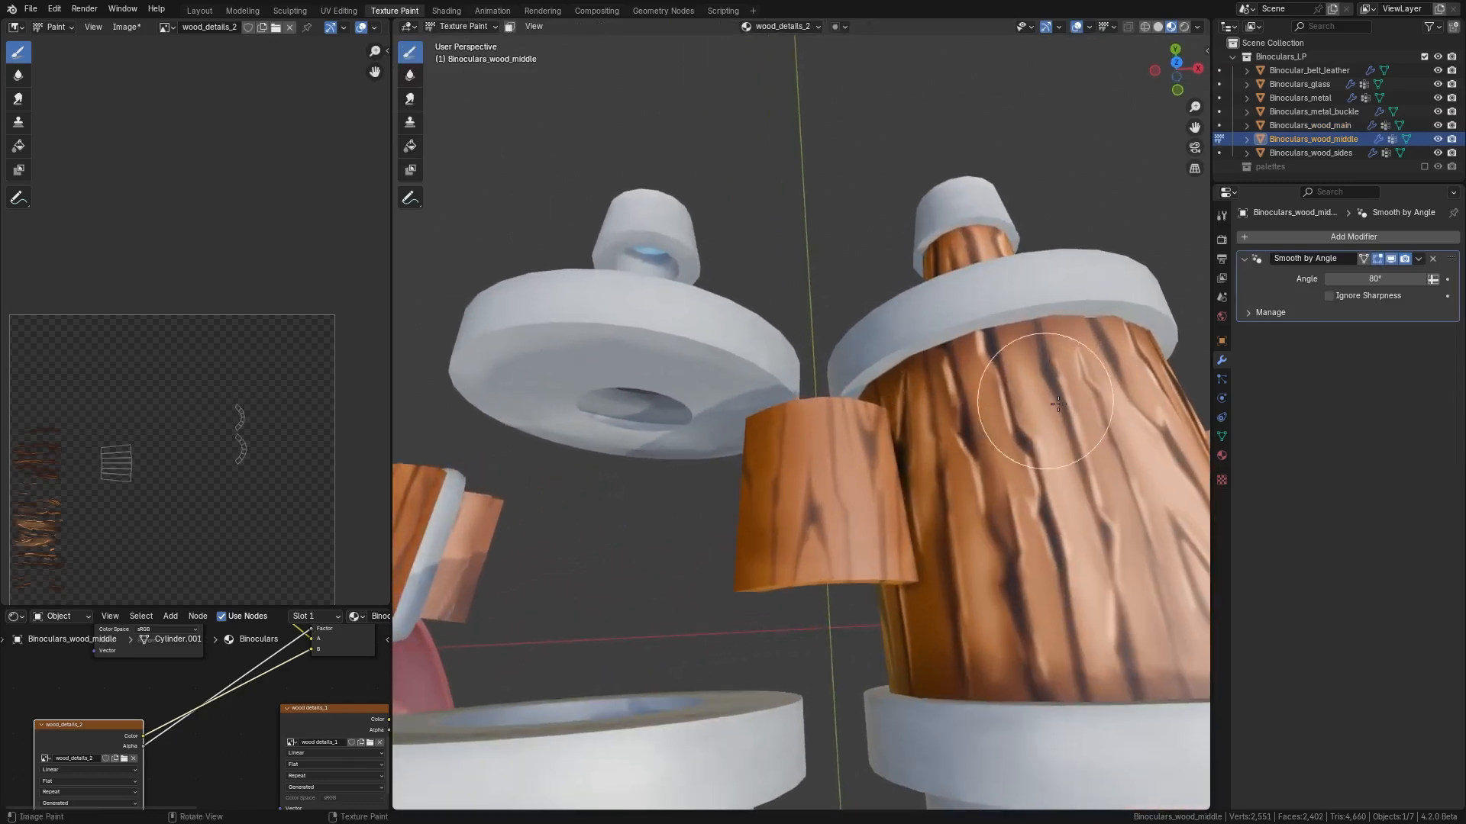
click(1222, 216)
key(f)
click(845, 434)
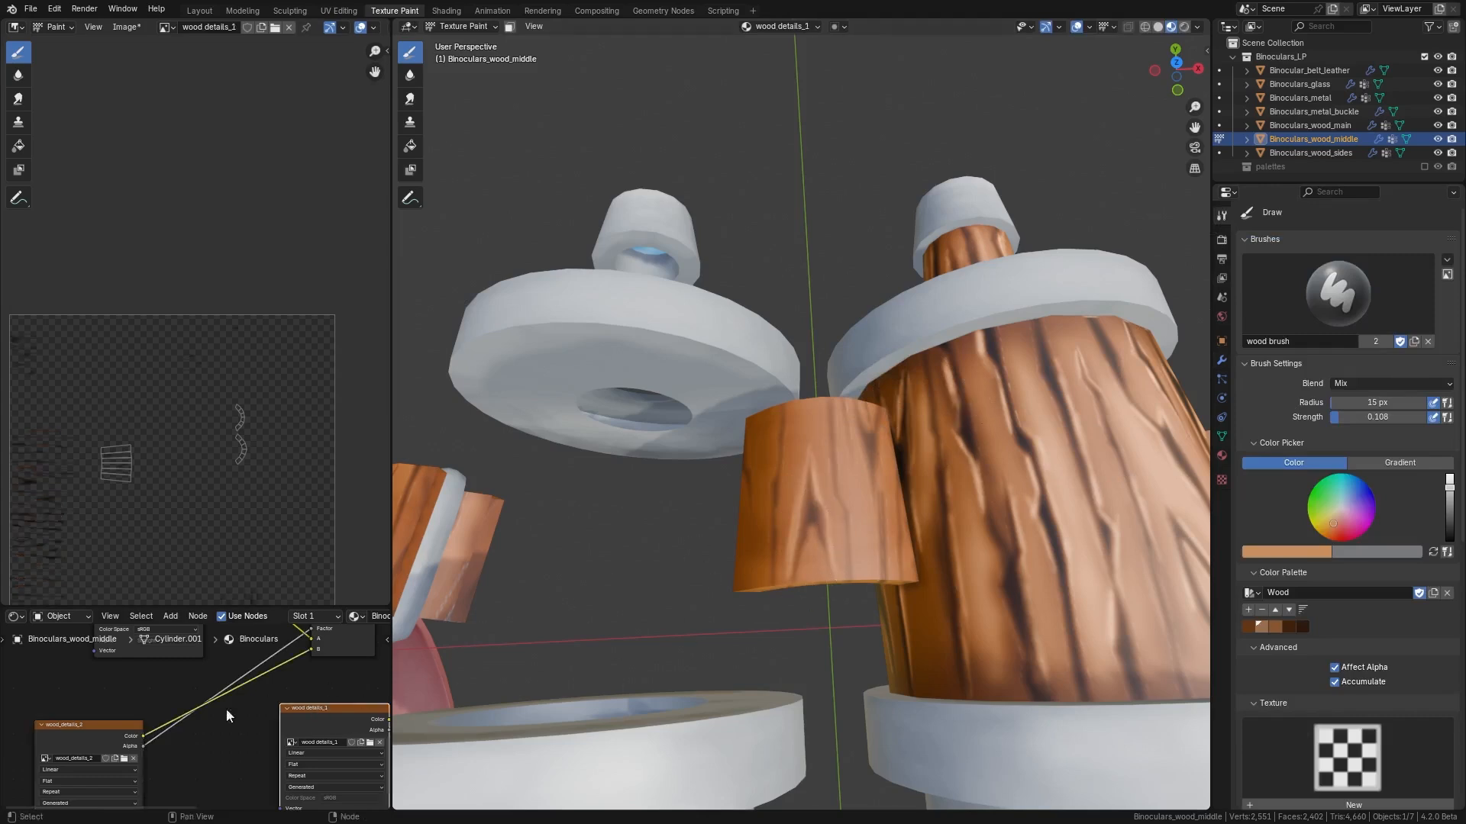
click(1290, 626)
key(f)
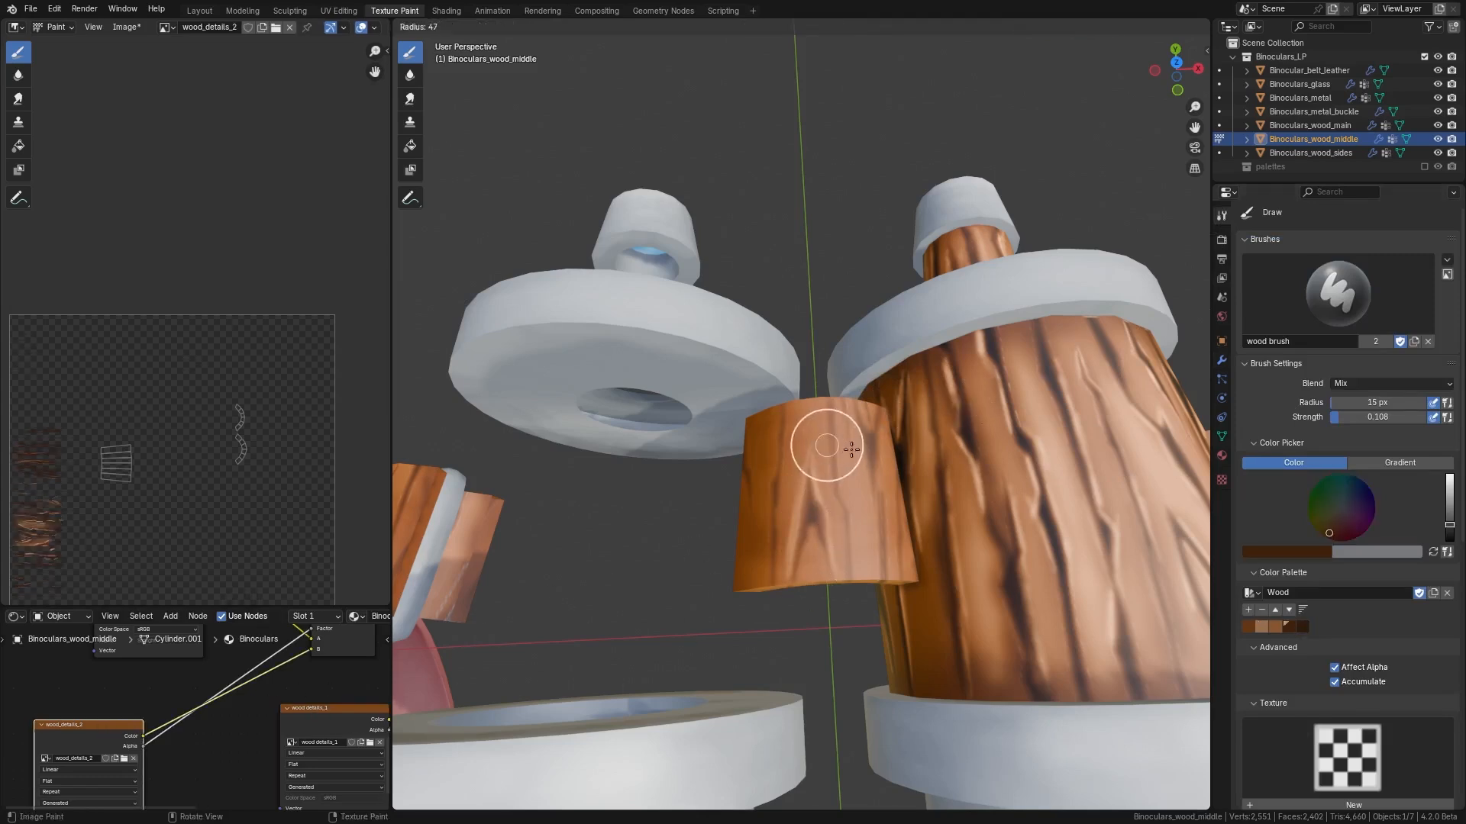
click(814, 484)
mouse_move(815, 484)
mouse_down()
mouse_move(789, 579)
mouse_move(815, 540)
mouse_move(767, 496)
mouse_move(778, 479)
mouse_up()
drag(1347, 416, 1379, 417)
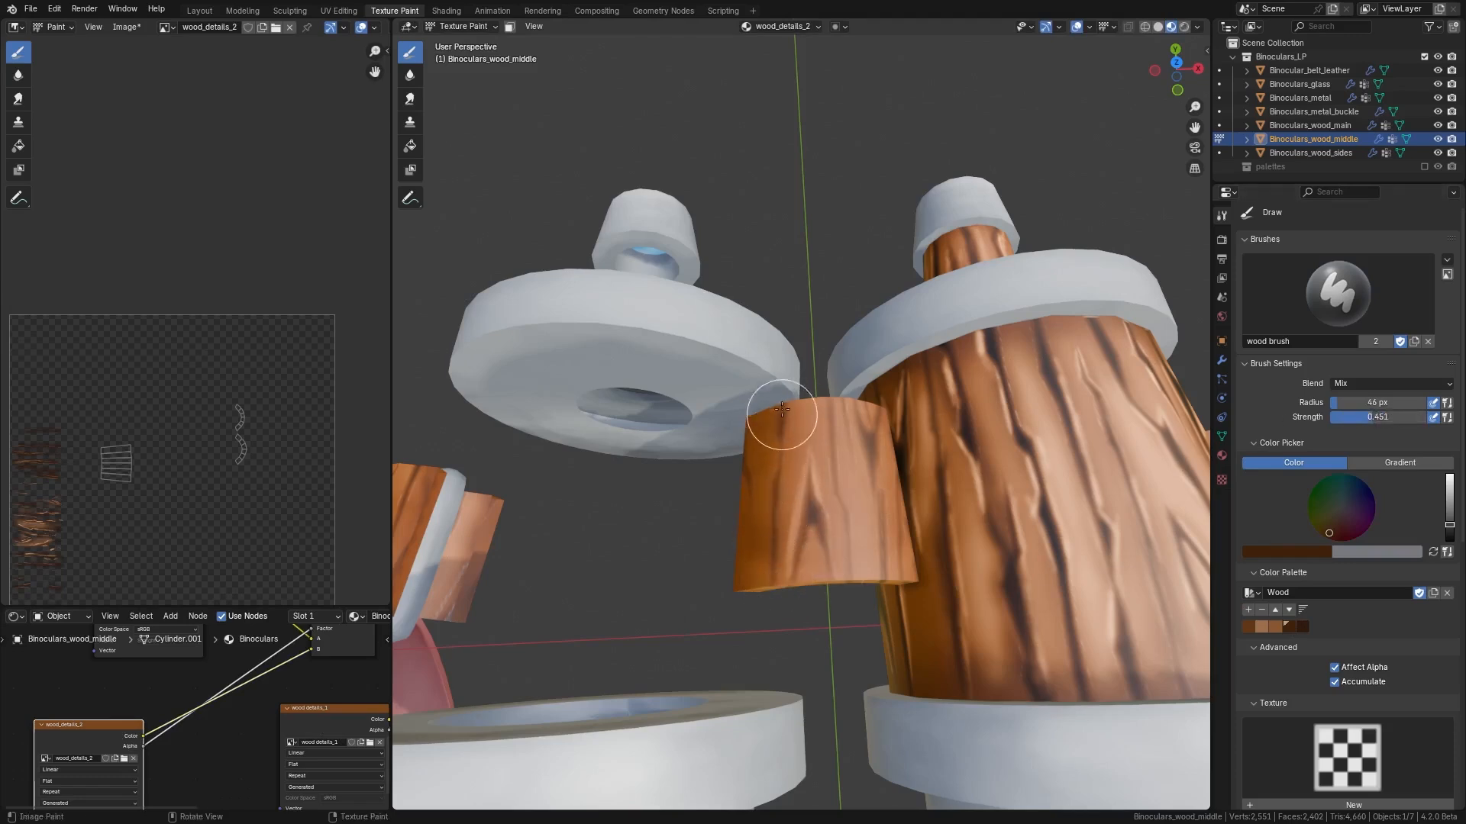
drag(782, 415, 766, 590)
- Extend the dark brown shading across the rest of the middle piece on the wood_details_2 layer
middle_drag(874, 491, 850, 460)
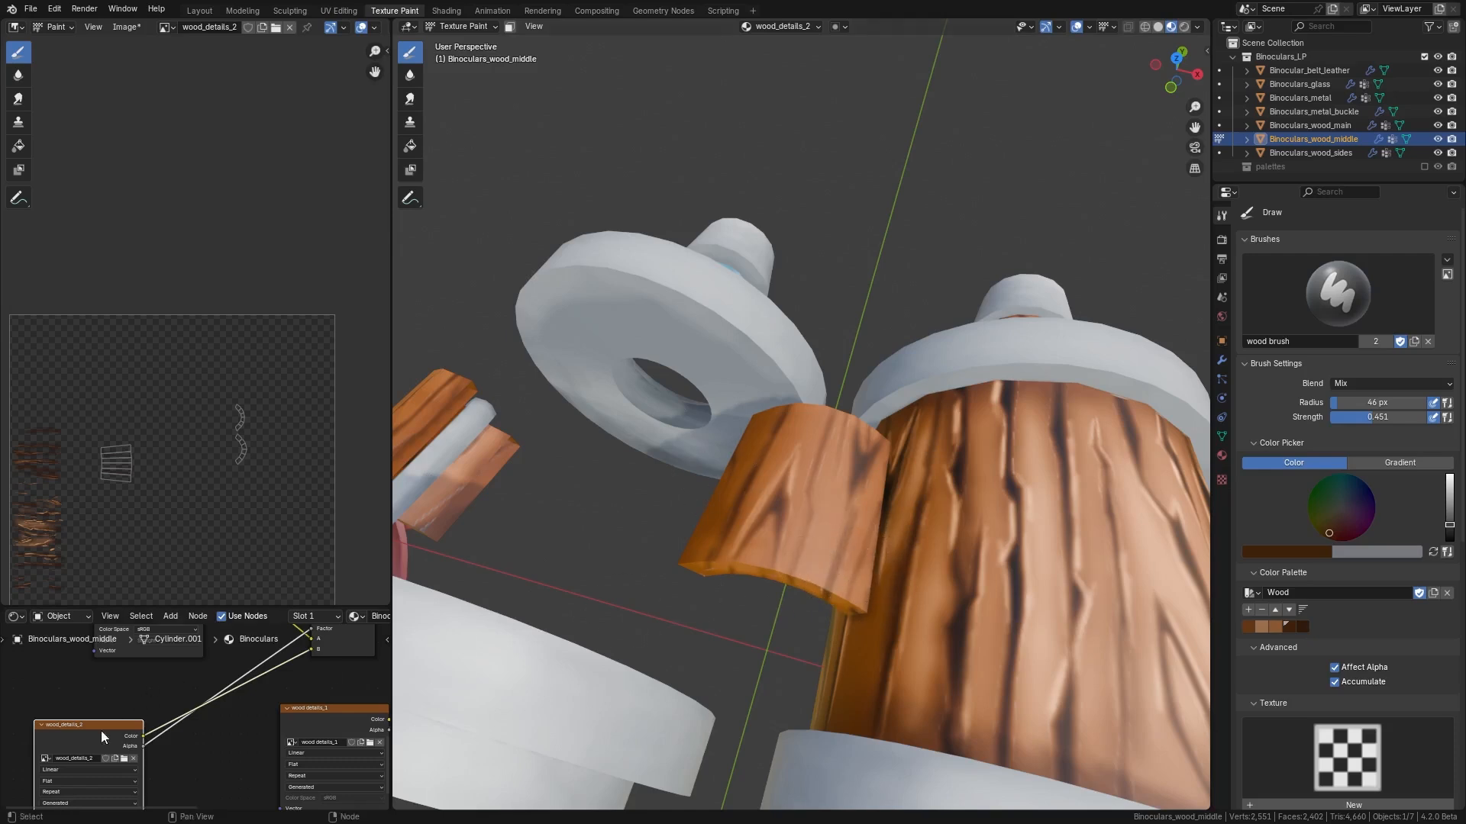
click(295, 708)
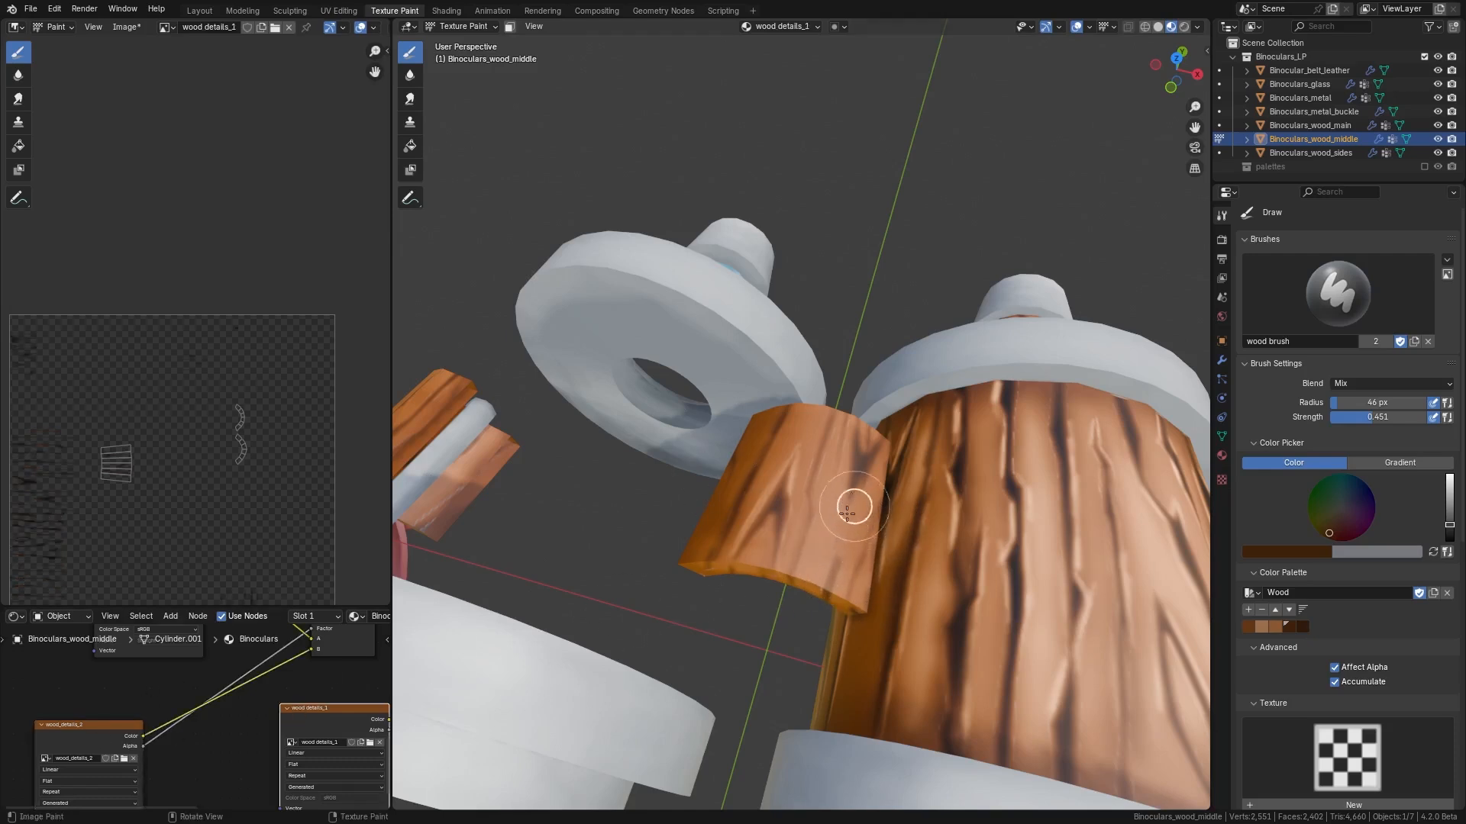
click(85, 735)
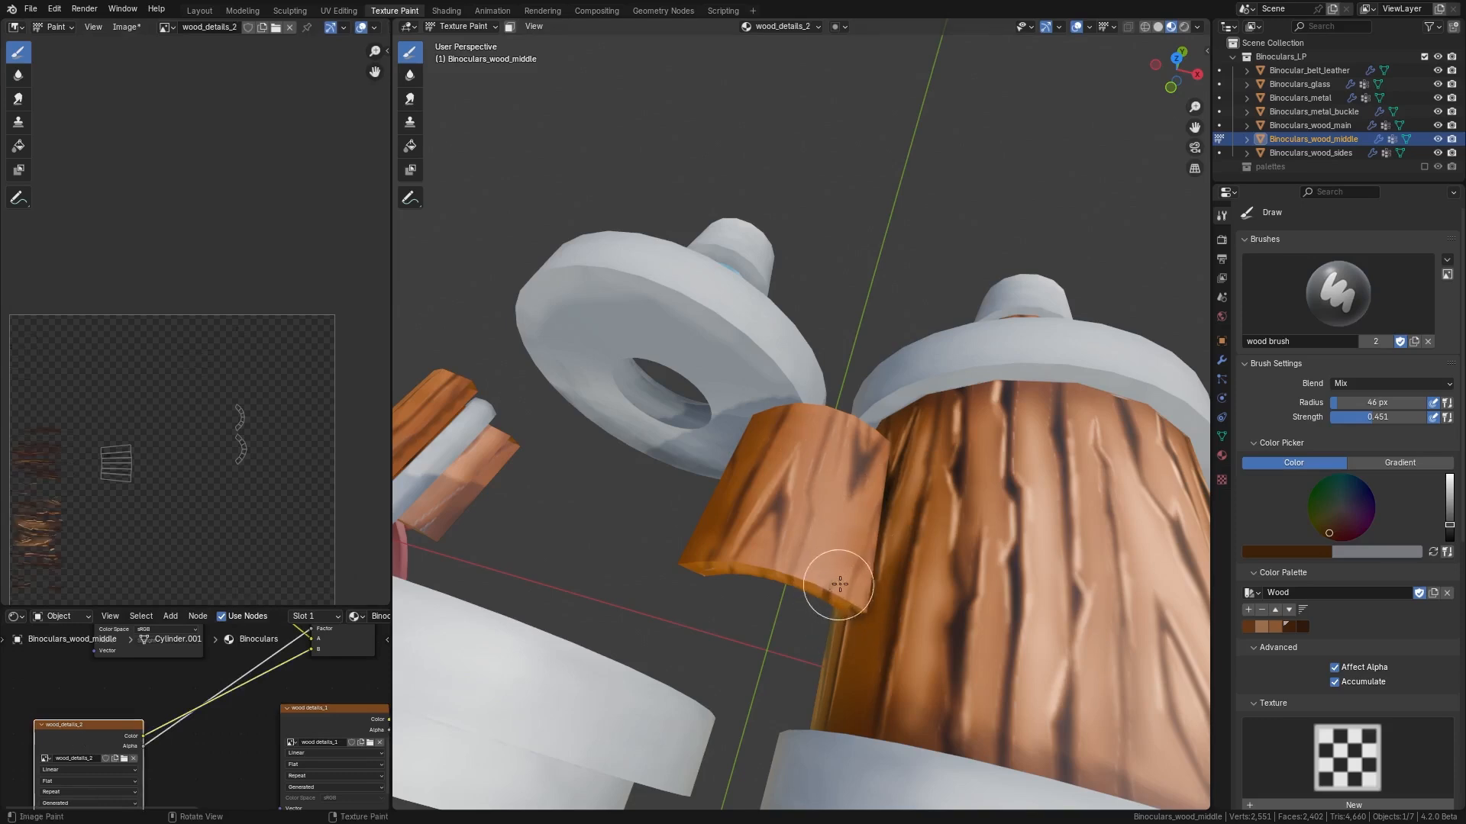
drag(819, 438, 791, 574)
- Switch texture painting to the wooden side piece and shade it with the same dark brown on wood_details_2
mouse_move(792, 574)
middle_down()
mouse_move(813, 526)
mouse_move(821, 538)
mouse_move(821, 451)
middle_up()
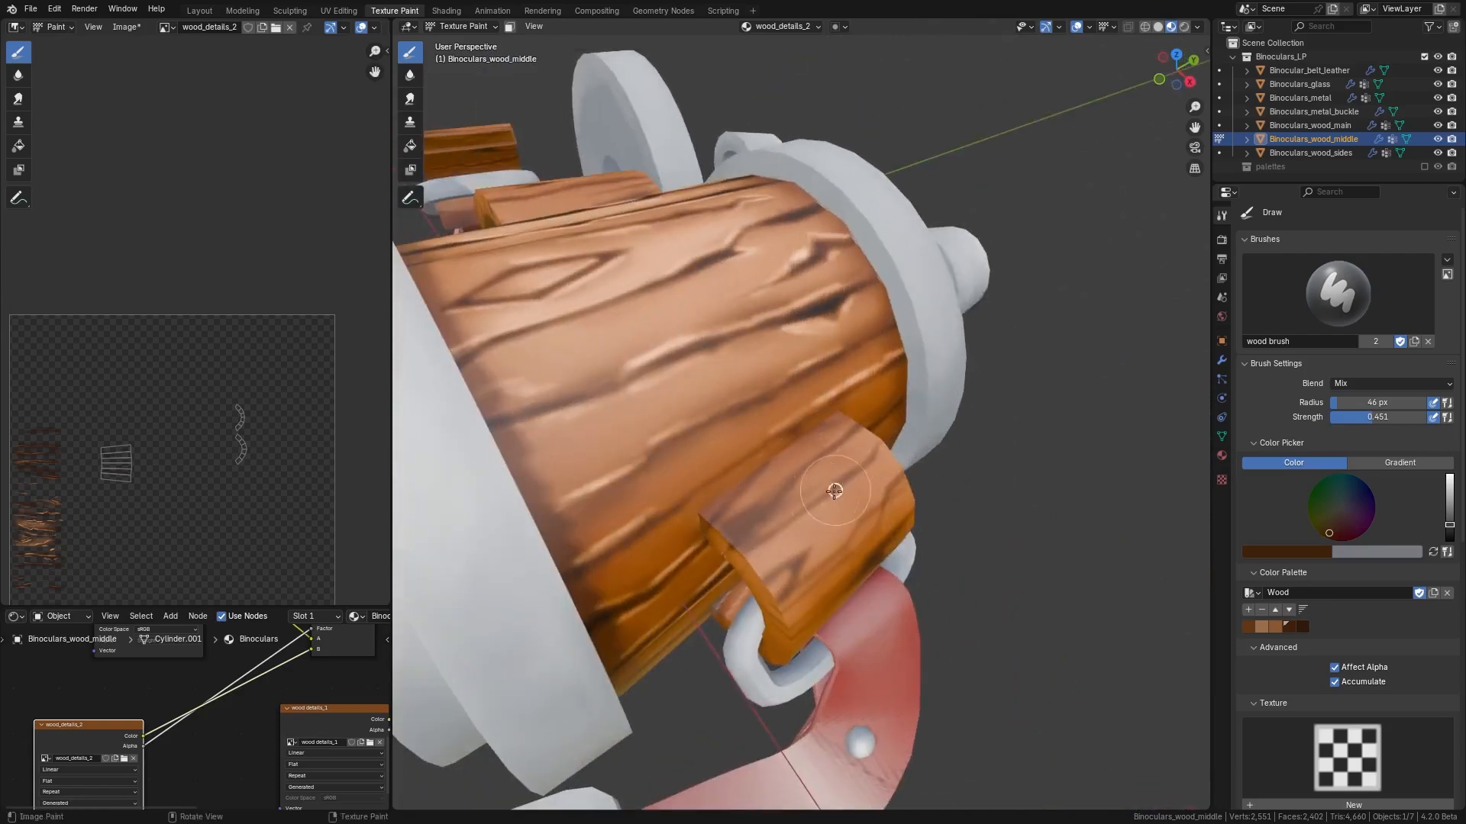
mouse_move(747, 545)
middle_down()
mouse_move(809, 462)
mouse_move(840, 453)
mouse_move(831, 489)
mouse_move(809, 500)
middle_up()
key(ctrl+Tab)
click(728, 506)
key(ctrl+Tab)
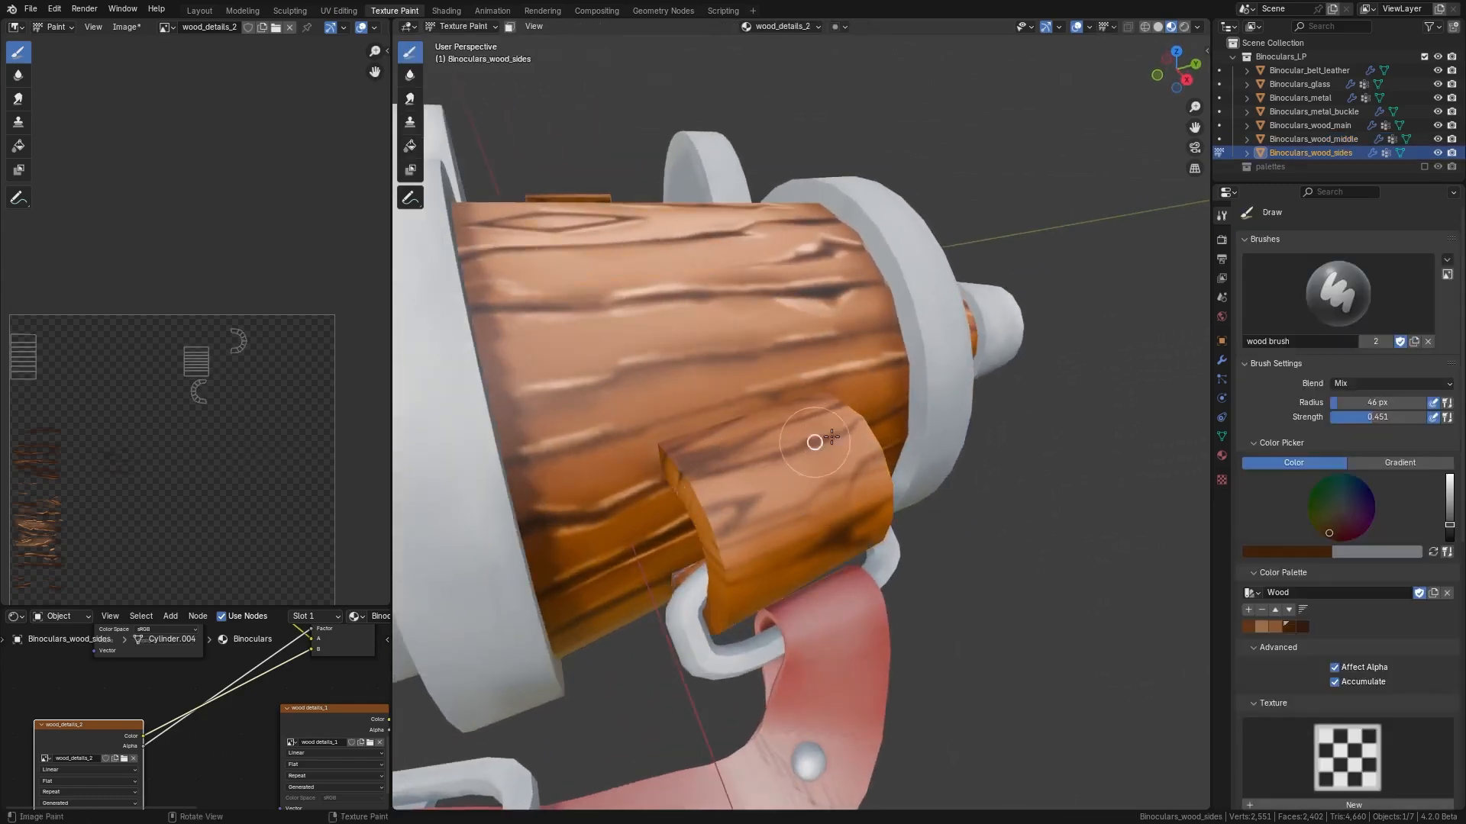
mouse_move(748, 468)
middle_down()
mouse_move(810, 479)
mouse_move(836, 446)
mouse_move(778, 458)
middle_up()
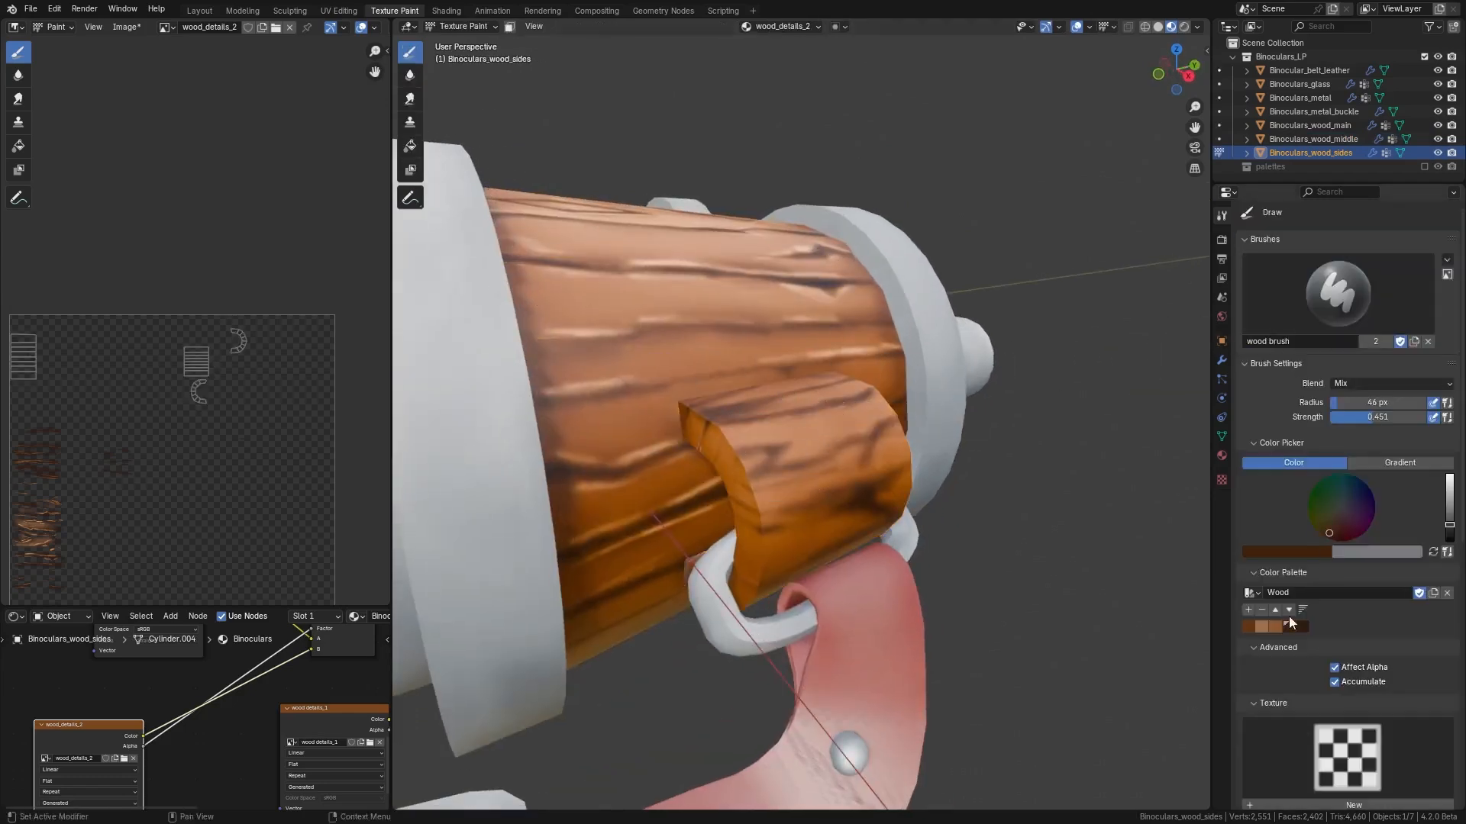
- Paint light brown highlights beside the side piece's grain lines with a 10 px brush
click(1261, 626)
middle_drag(810, 447, 805, 485)
key(f)
click(778, 486)
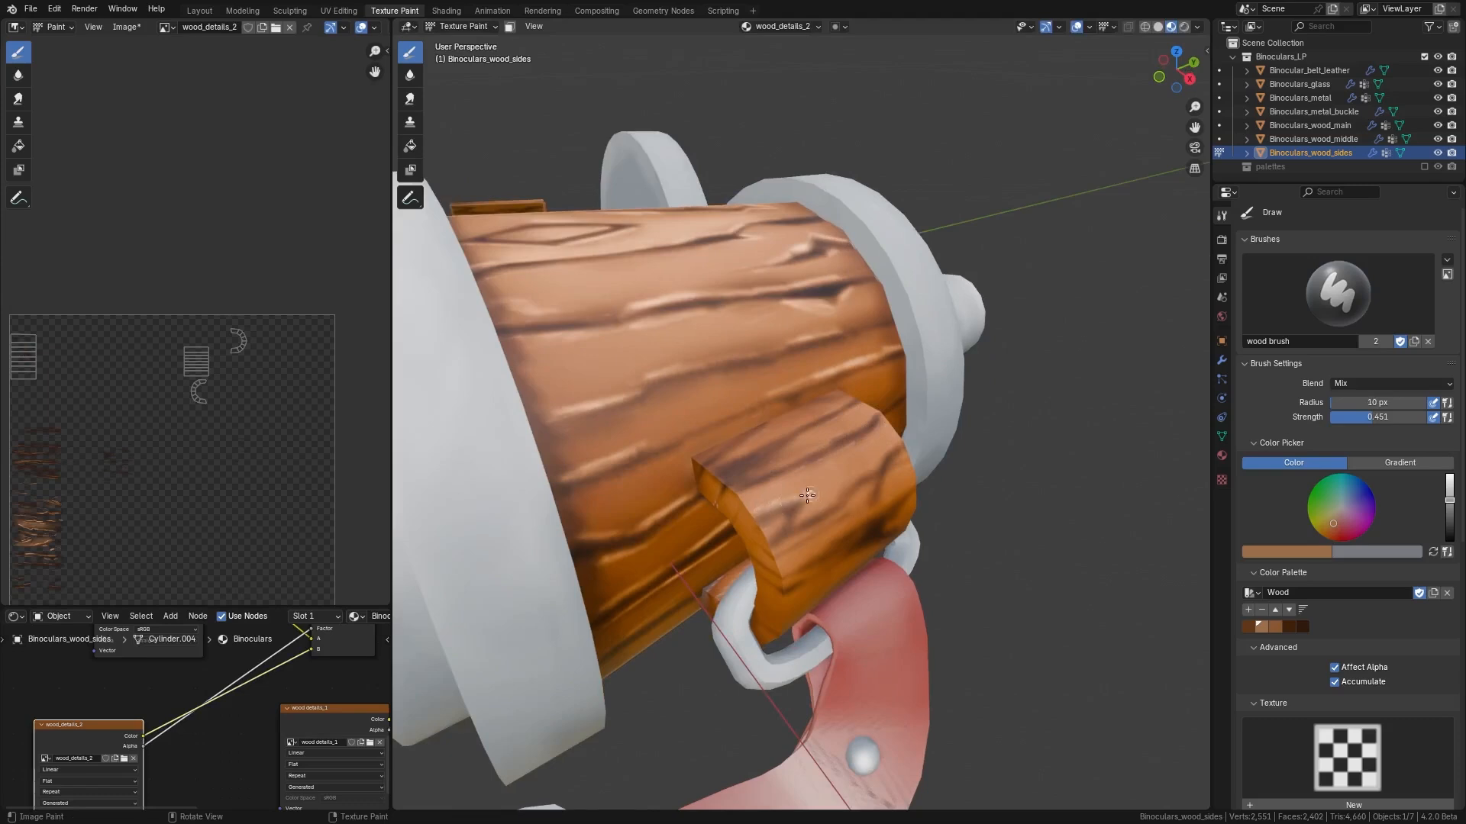
mouse_move(861, 487)
mouse_down()
mouse_move(883, 463)
mouse_move(870, 432)
mouse_up()
- Lower the brush strength to 0.186 and add softer light highlights along the side piece's grain and edges
ctrl+middle_drag(829, 470, 829, 527)
middle_drag(836, 418, 821, 457)
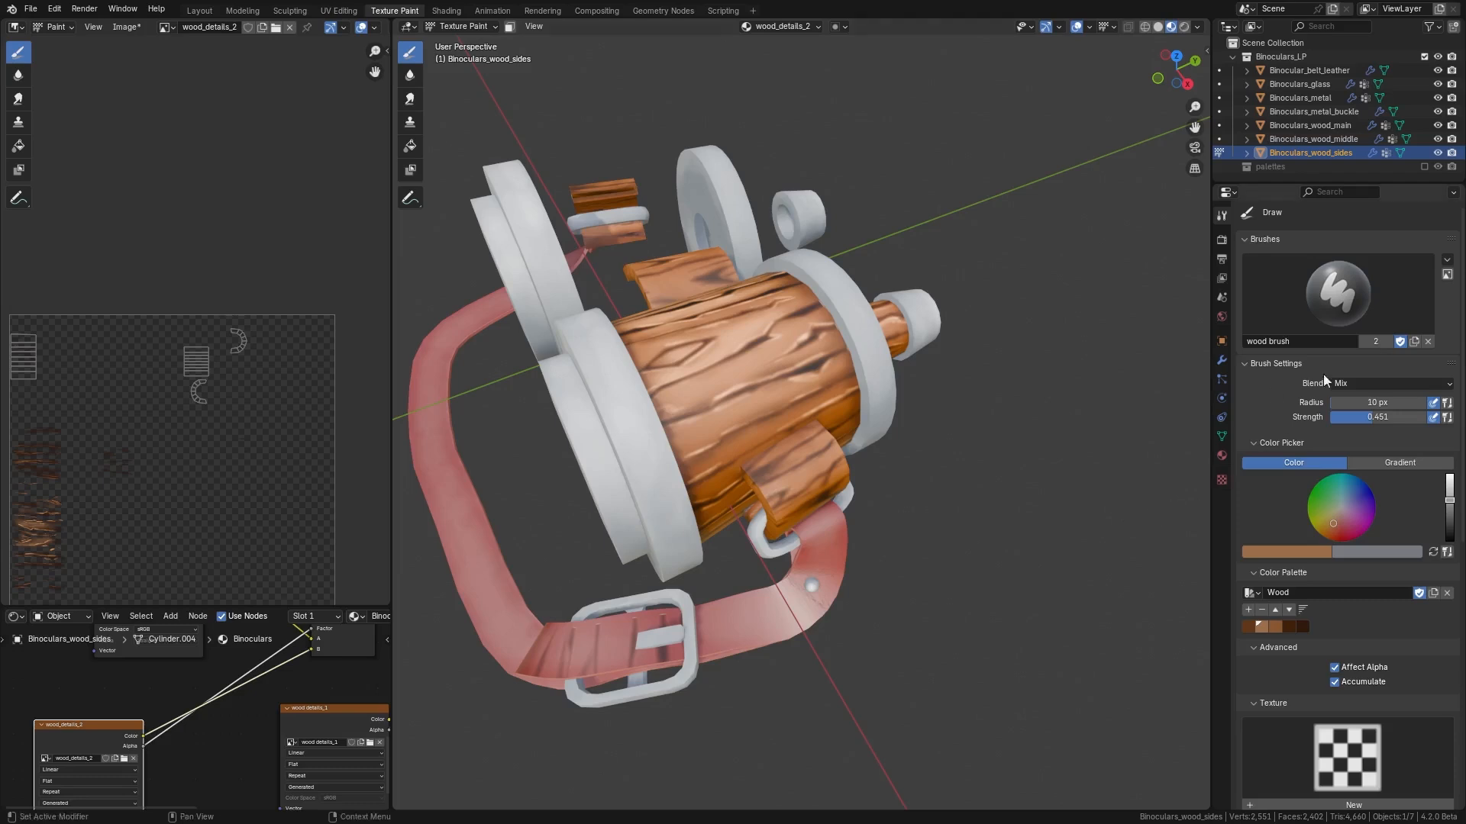
drag(1342, 425, 1335, 423)
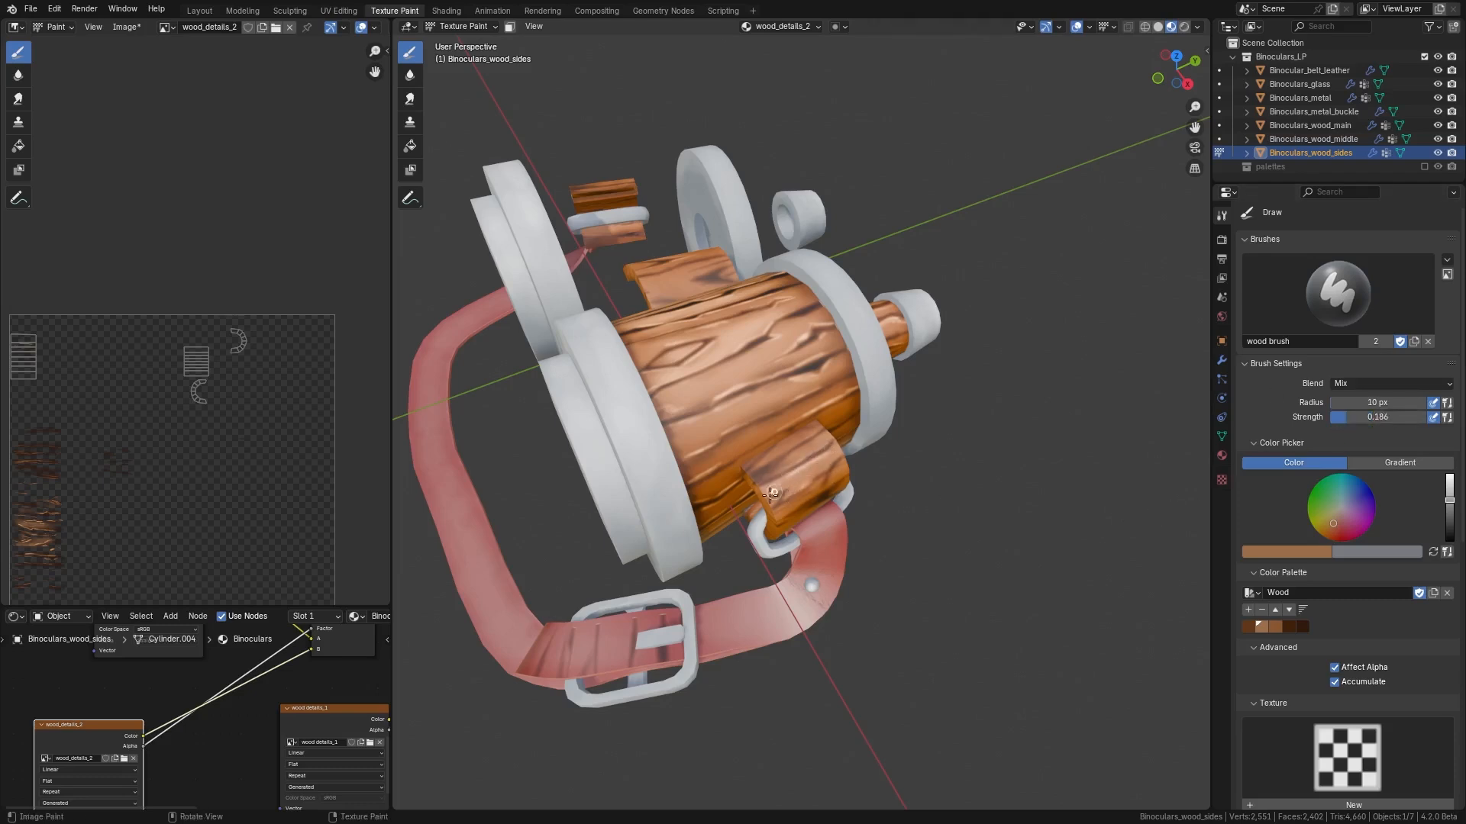
middle_drag(790, 492, 819, 395)
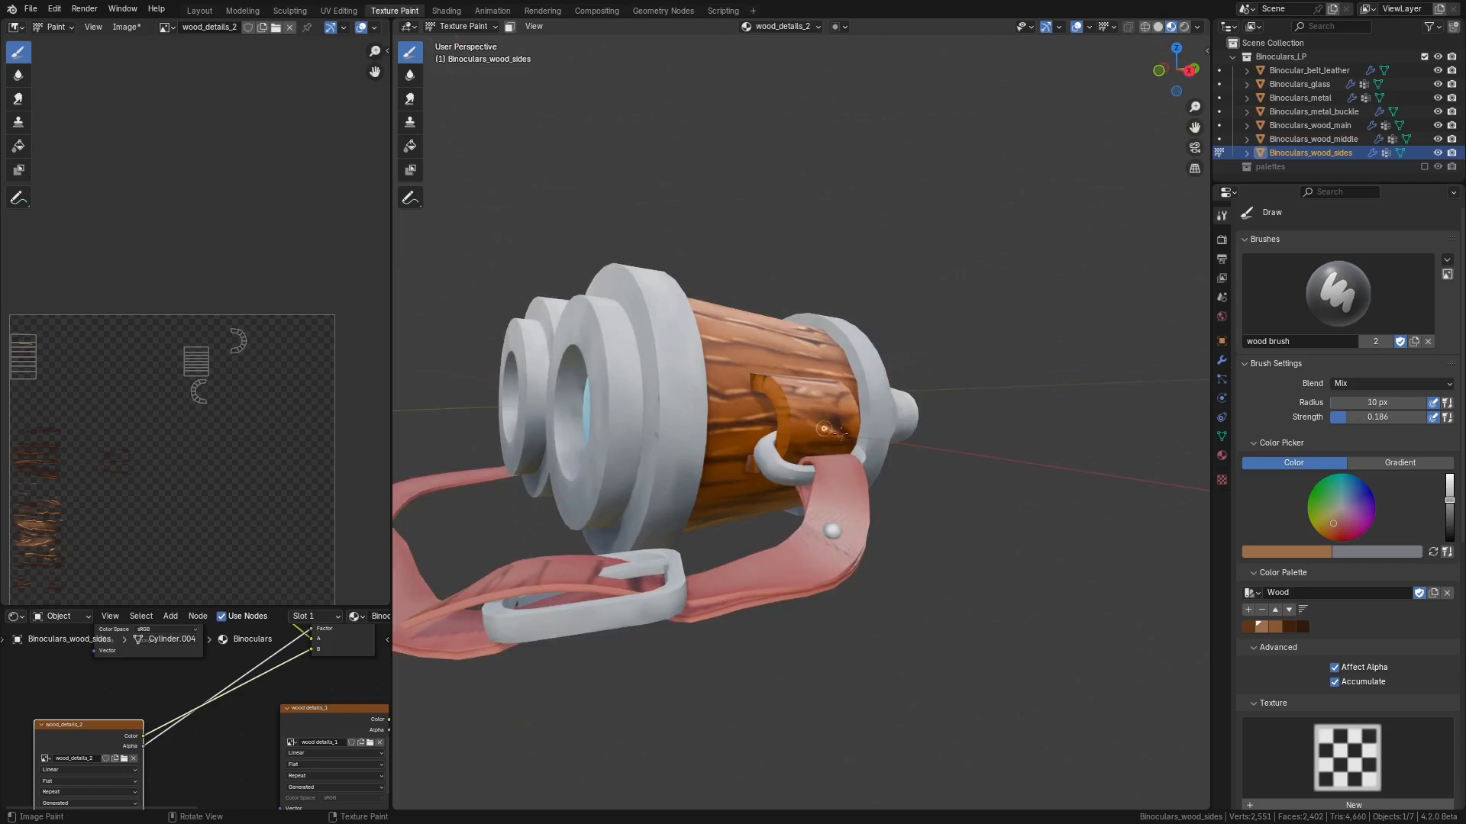
middle_drag(806, 476, 841, 462)
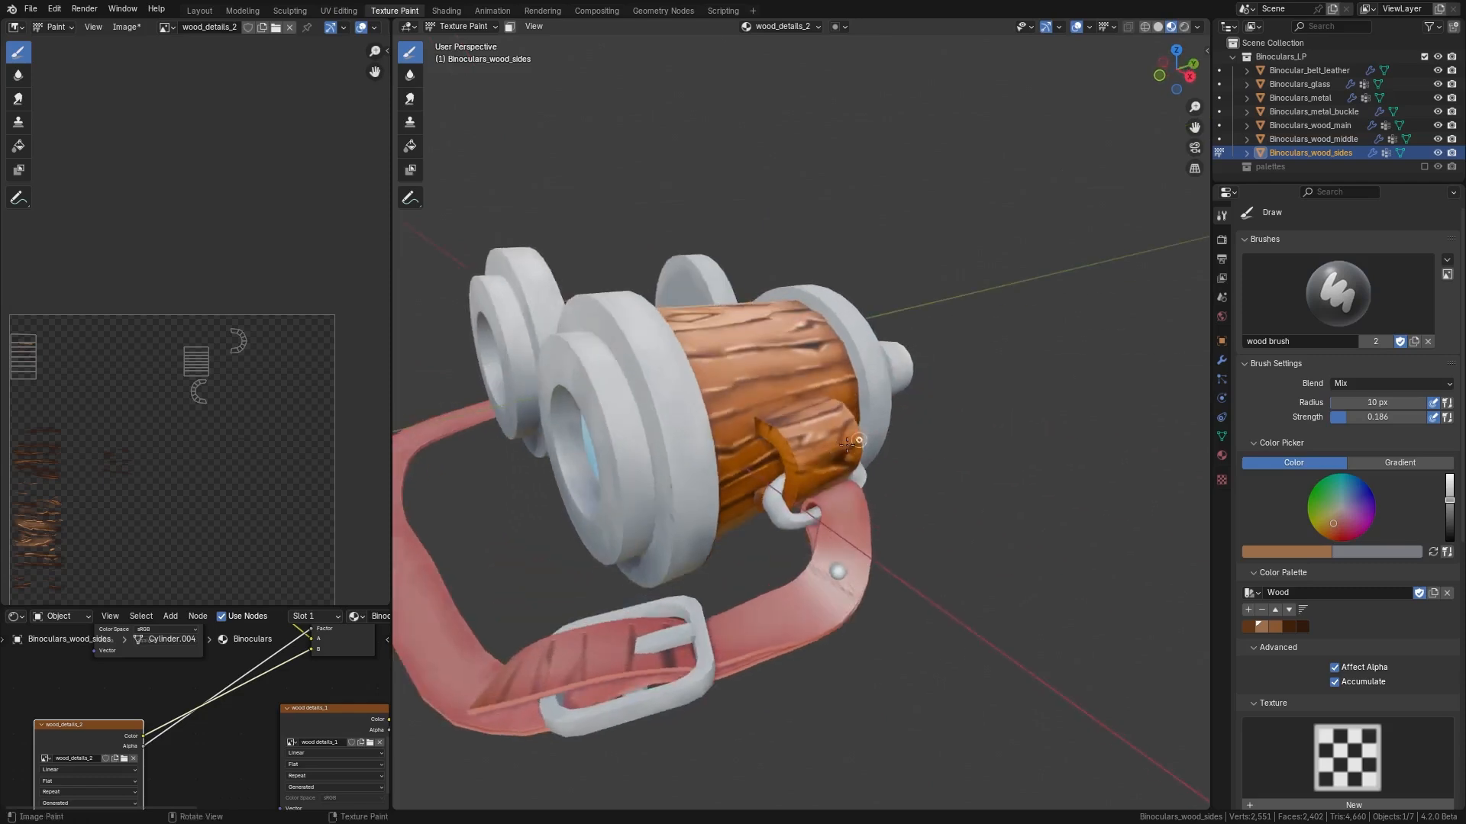
scroll(835, 454, up, 5)
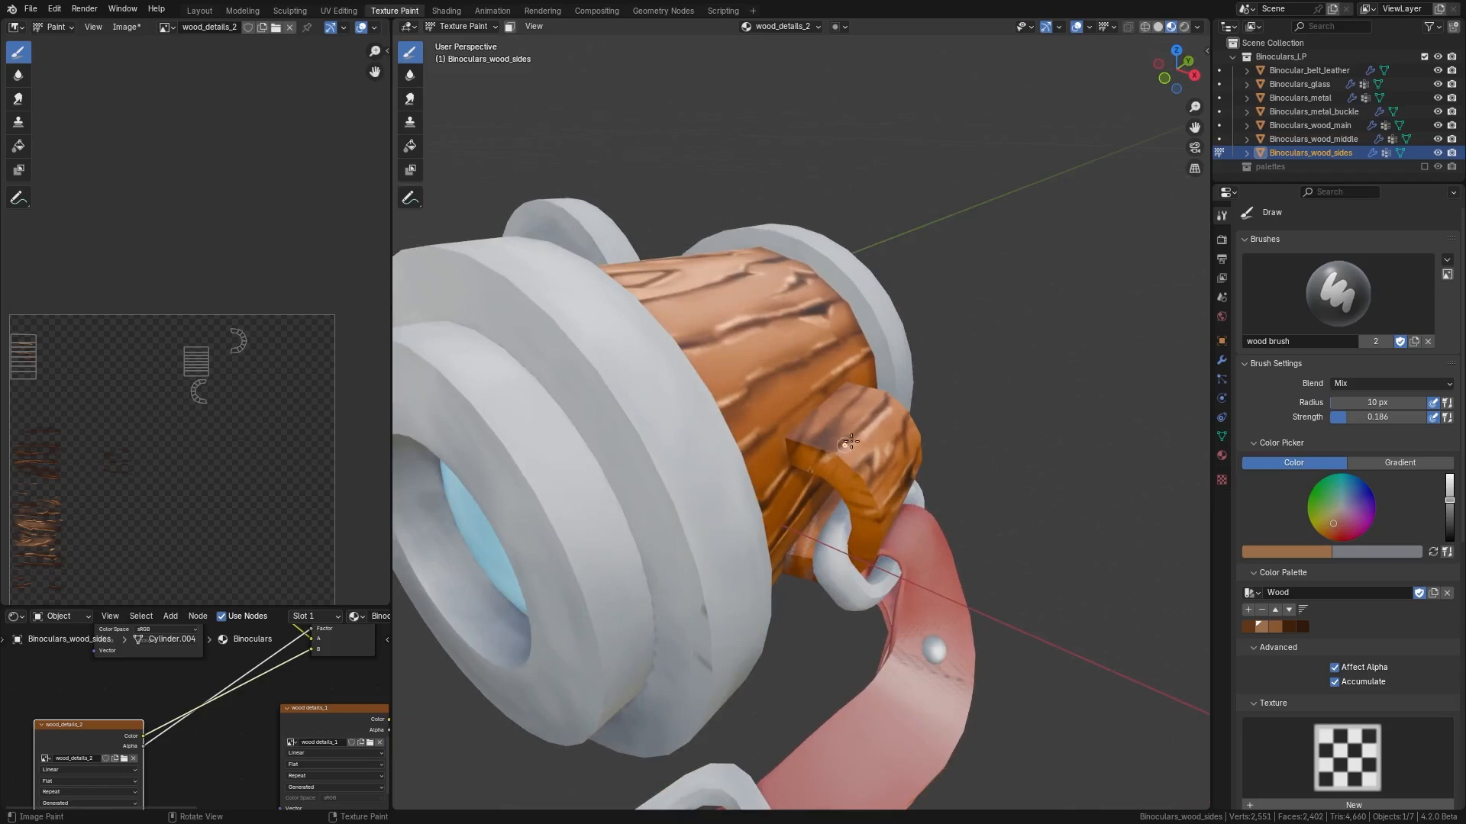
middle_drag(844, 477, 814, 427)
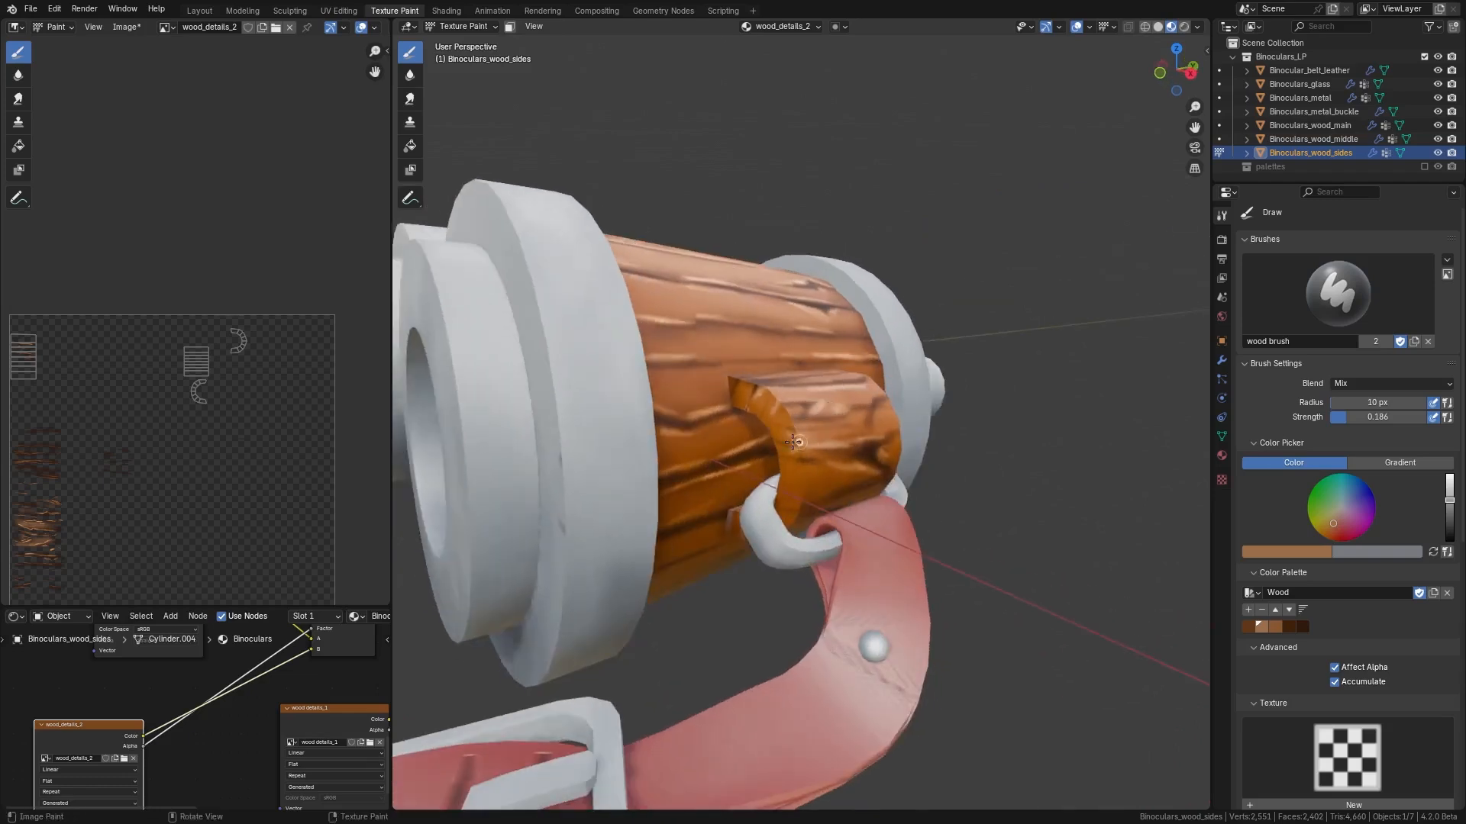
middle_drag(793, 464, 834, 458)
- Paint dark brown grain marks on the side piece's lens-side end face on wood_details_1, and light brown highlights beside them on wood_details_2
click(359, 713)
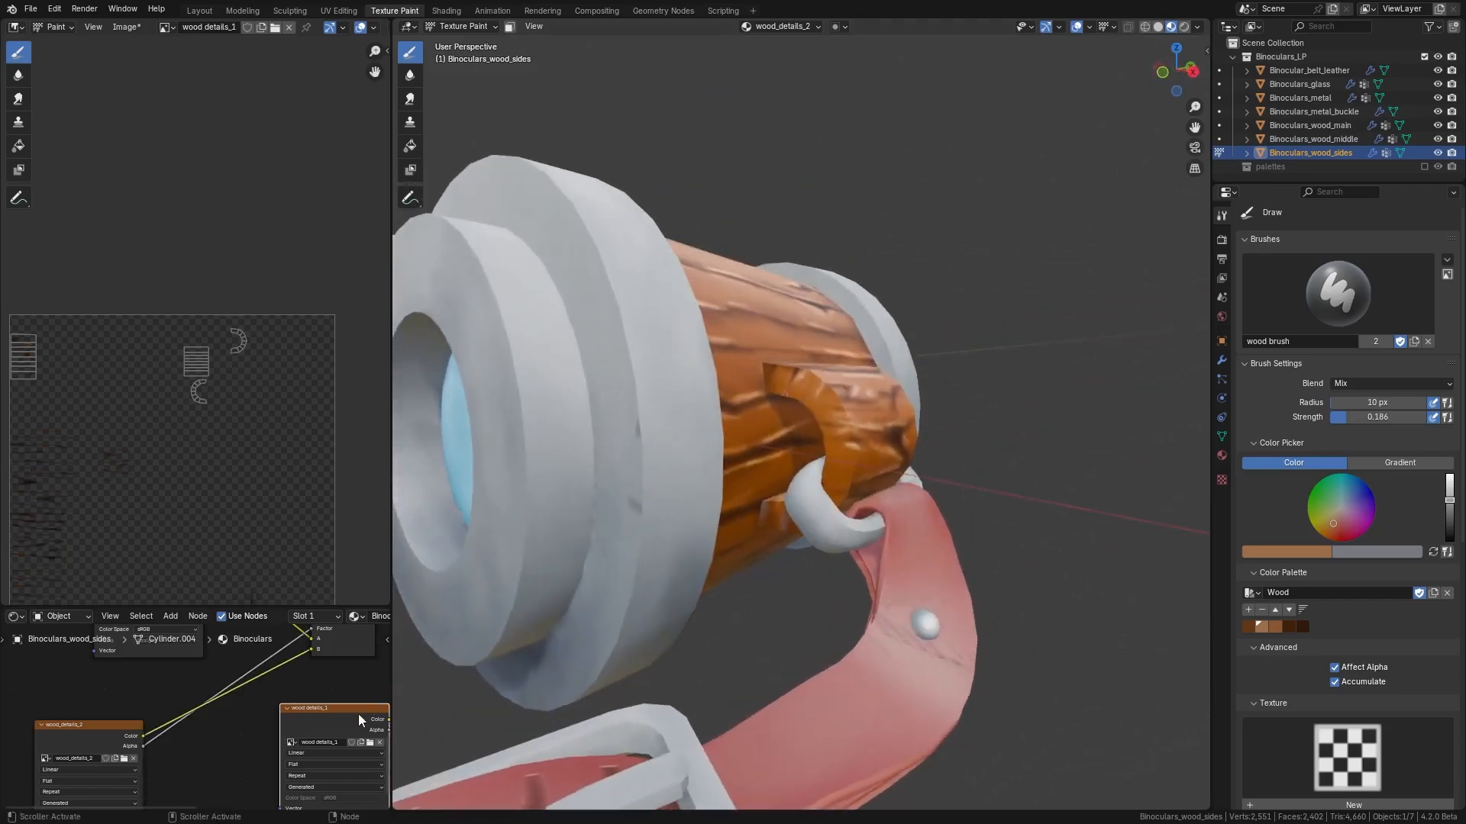
click(1289, 626)
middle_drag(834, 473, 825, 413)
click(104, 727)
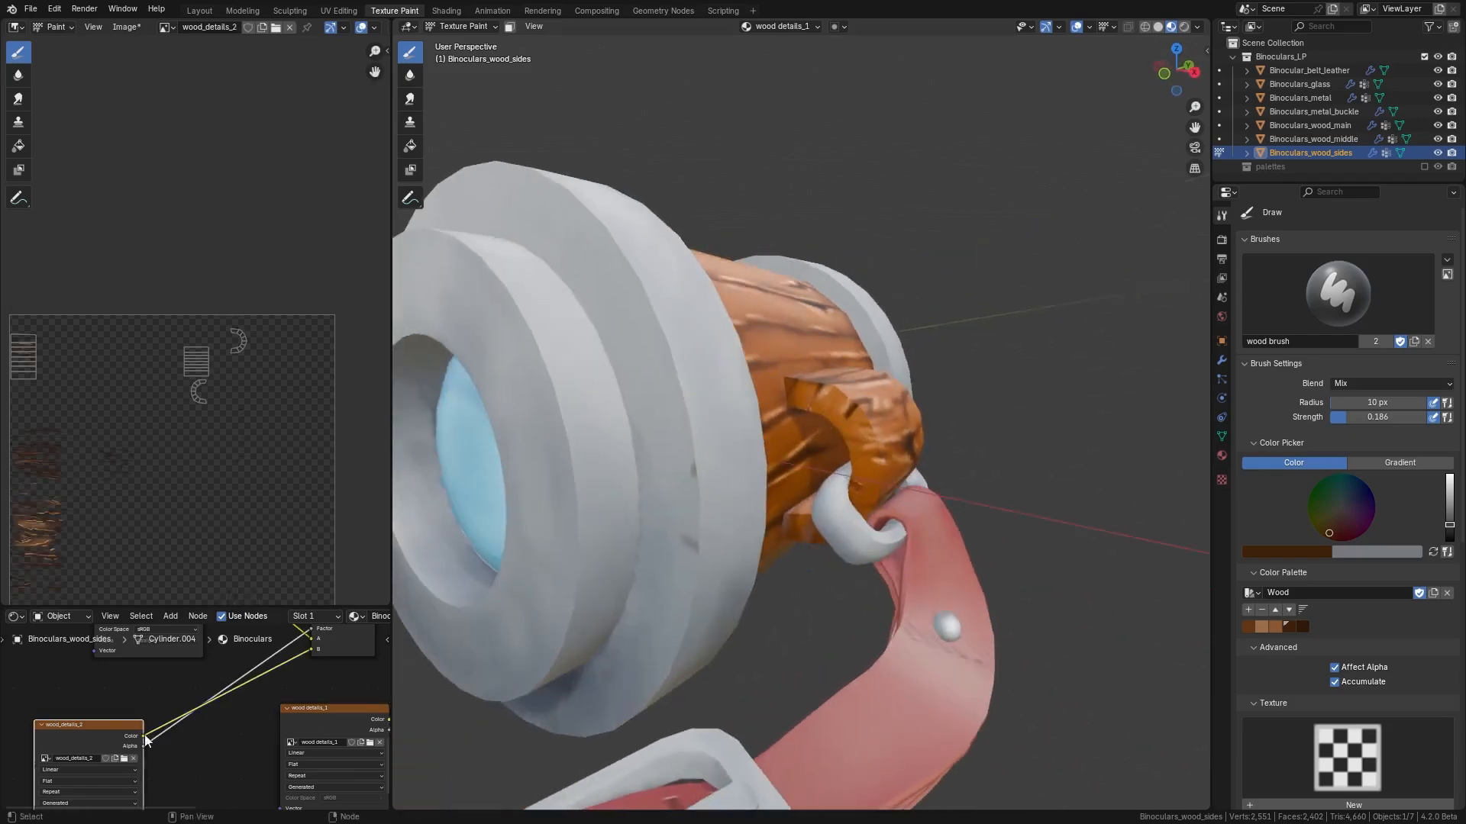
click(1261, 626)
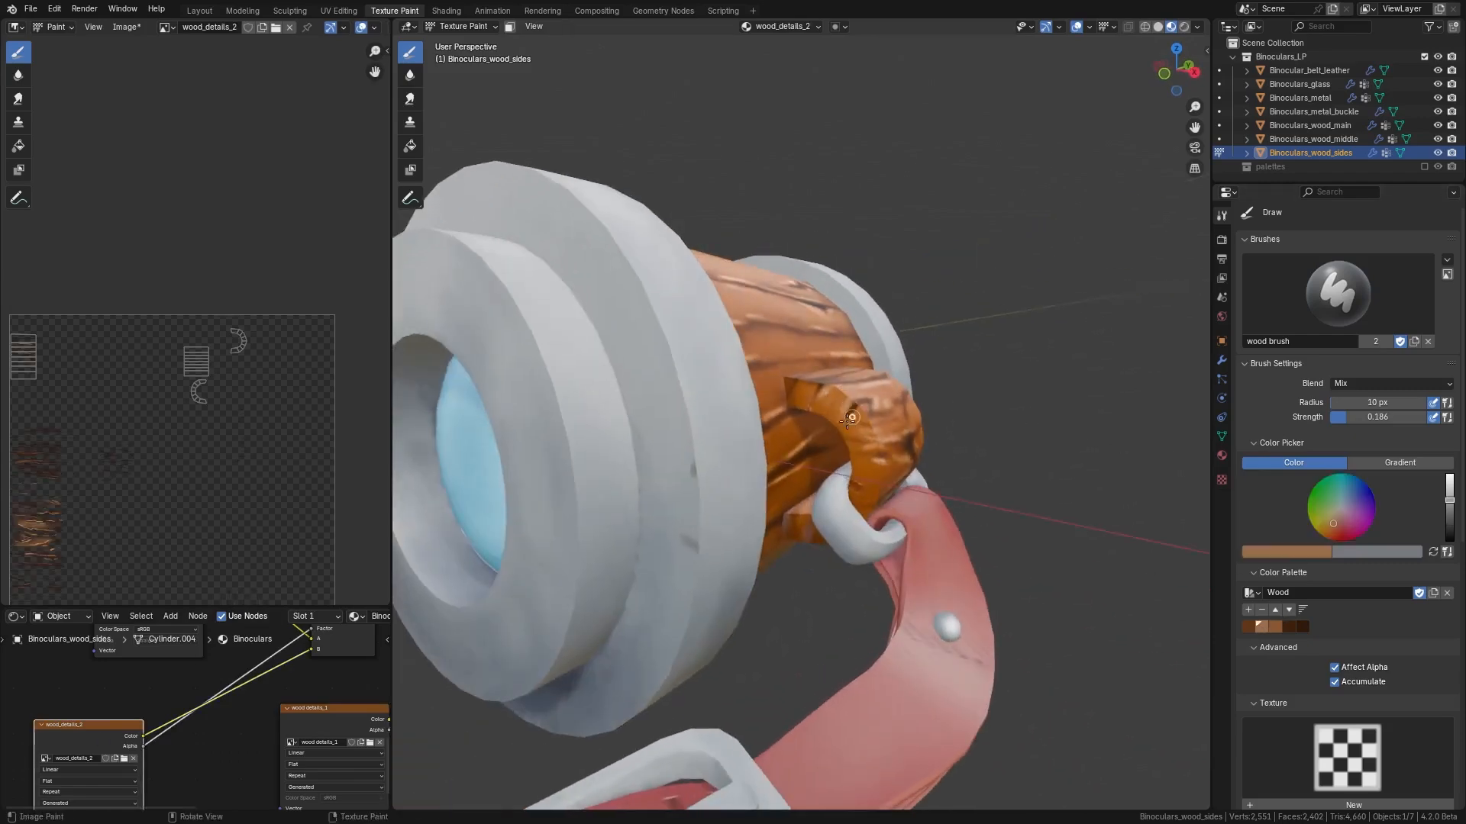
- Paint short grain marks in the palette's darkest brown along the side piece's curved eyepiece-side end face on wood_details_1
middle_drag(876, 405, 639, 404)
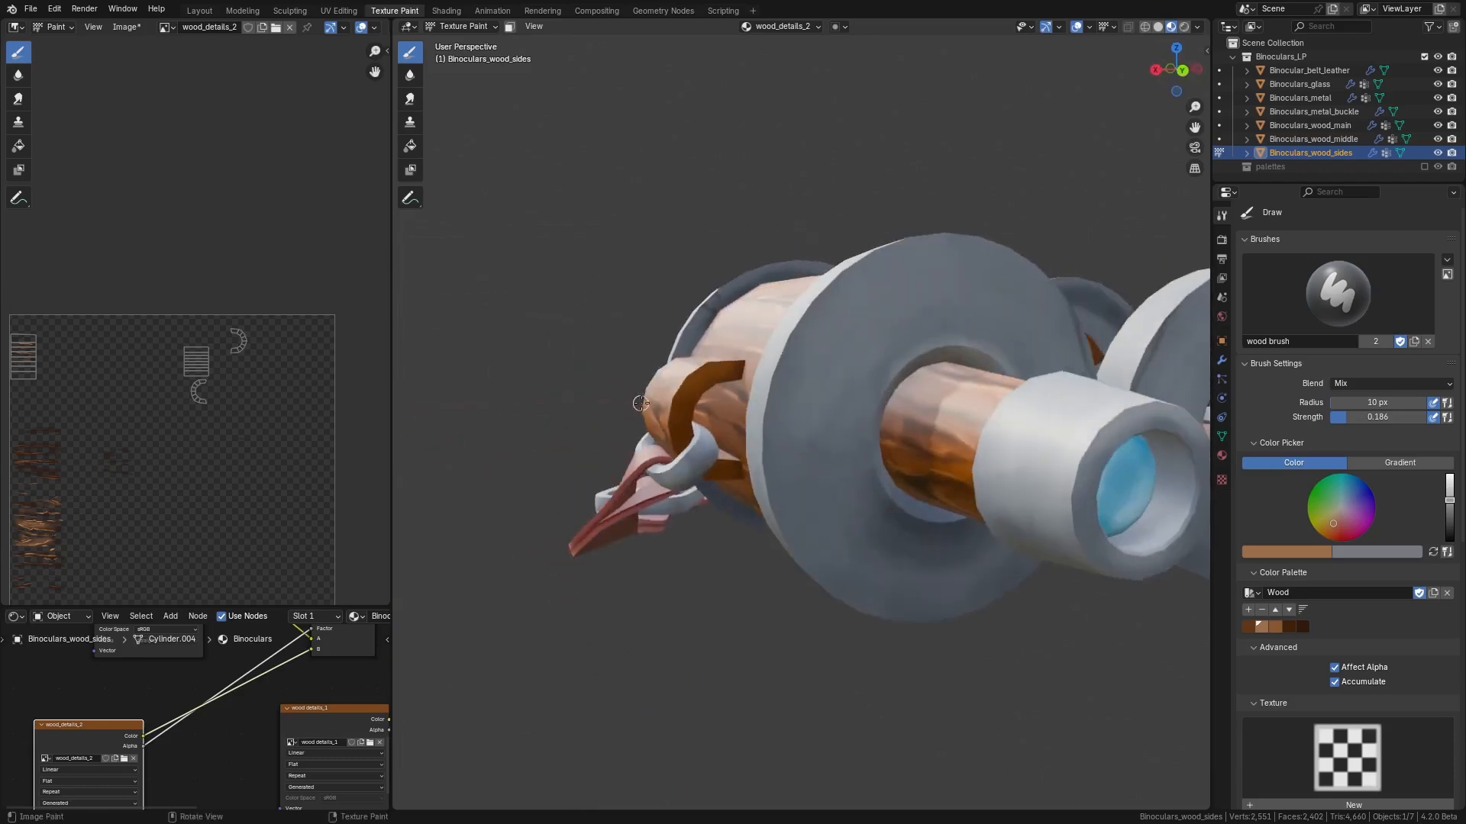
click(326, 710)
middle_drag(565, 504, 527, 548)
scroll(657, 320, up, 4)
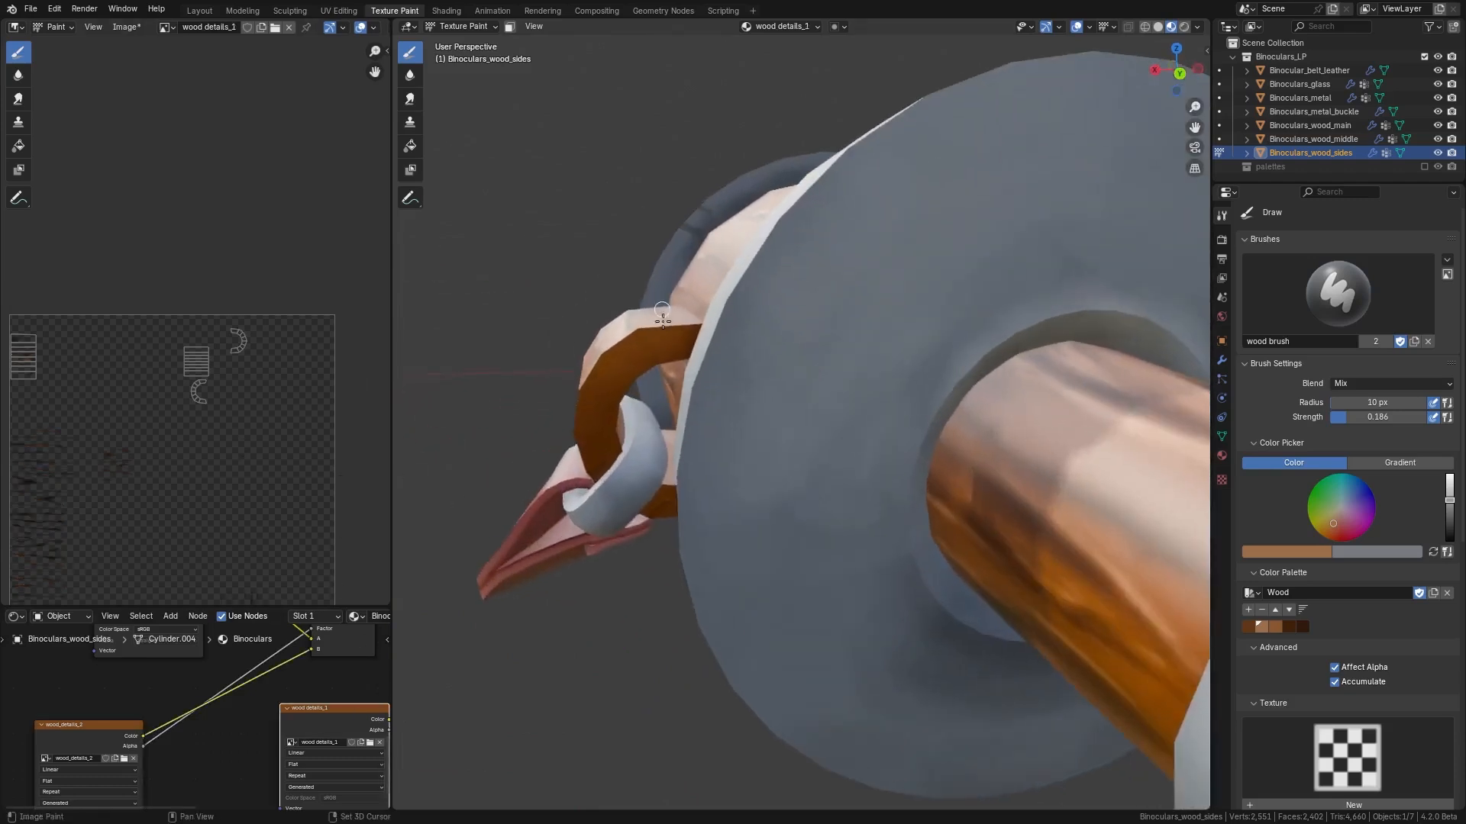
shift+middle_drag(657, 319, 788, 403)
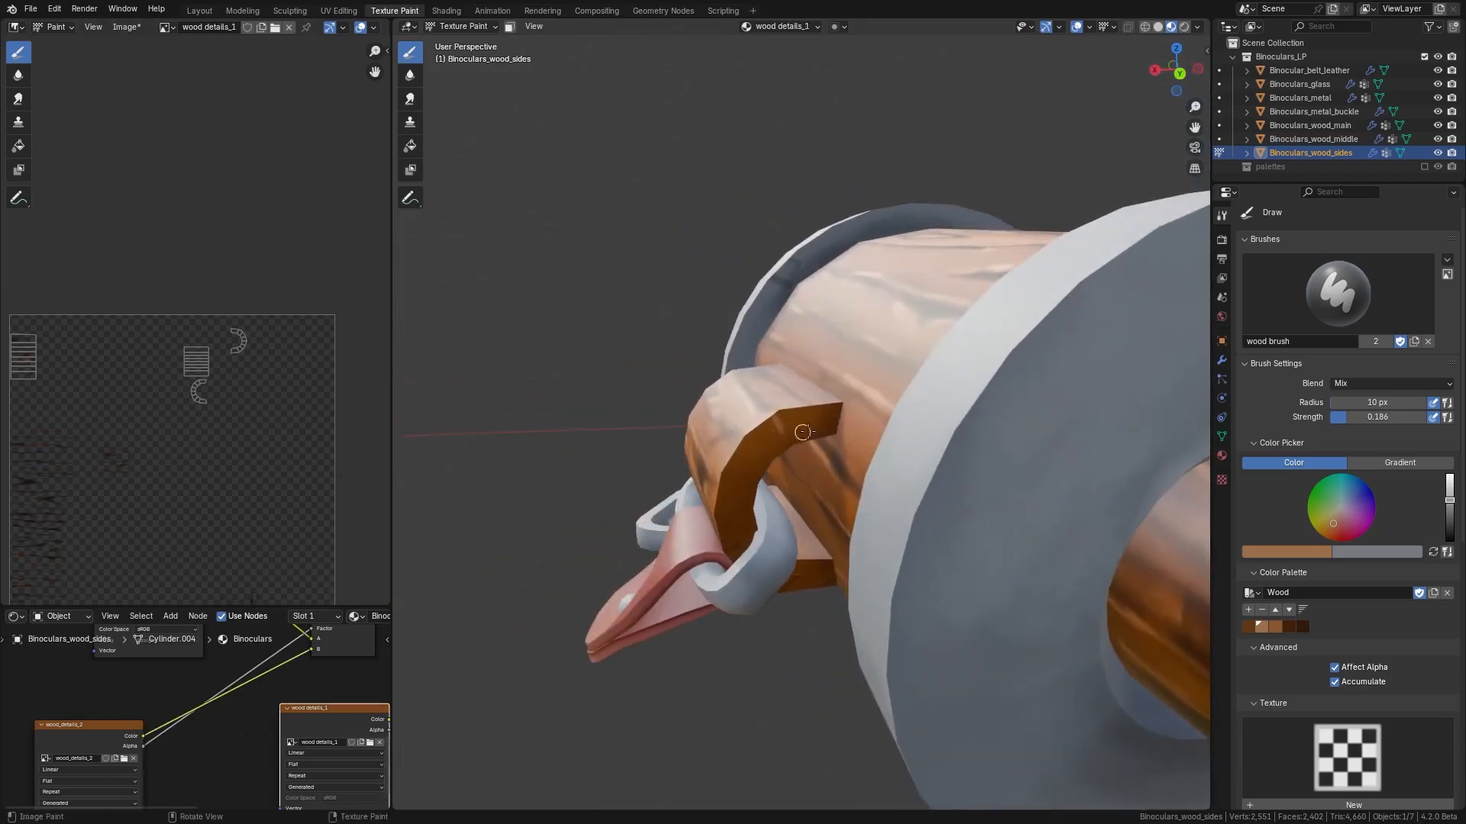
click(1303, 626)
middle_drag(803, 452, 817, 496)
drag(791, 429, 782, 441)
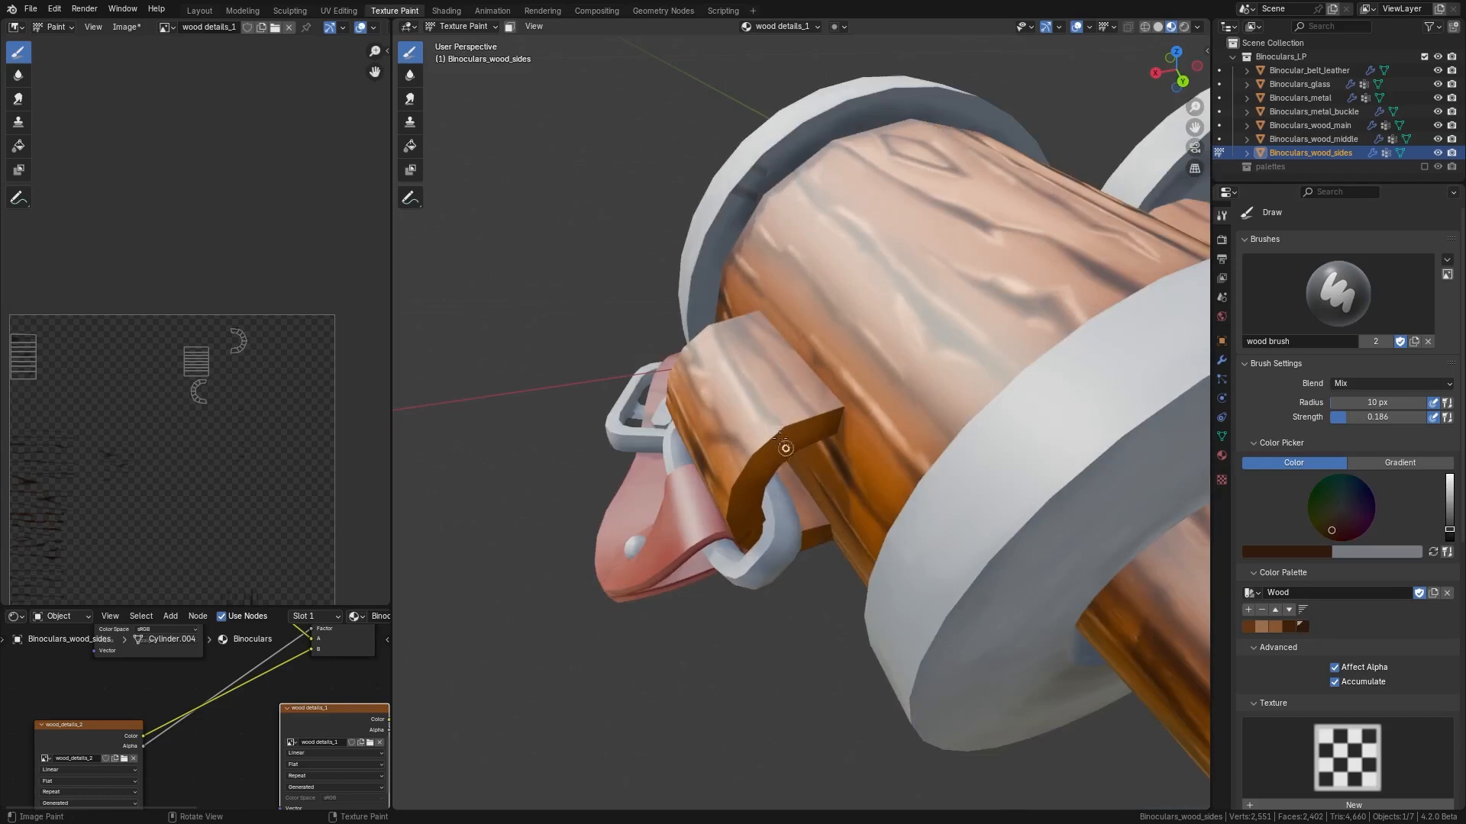
middle_drag(765, 445, 756, 443)
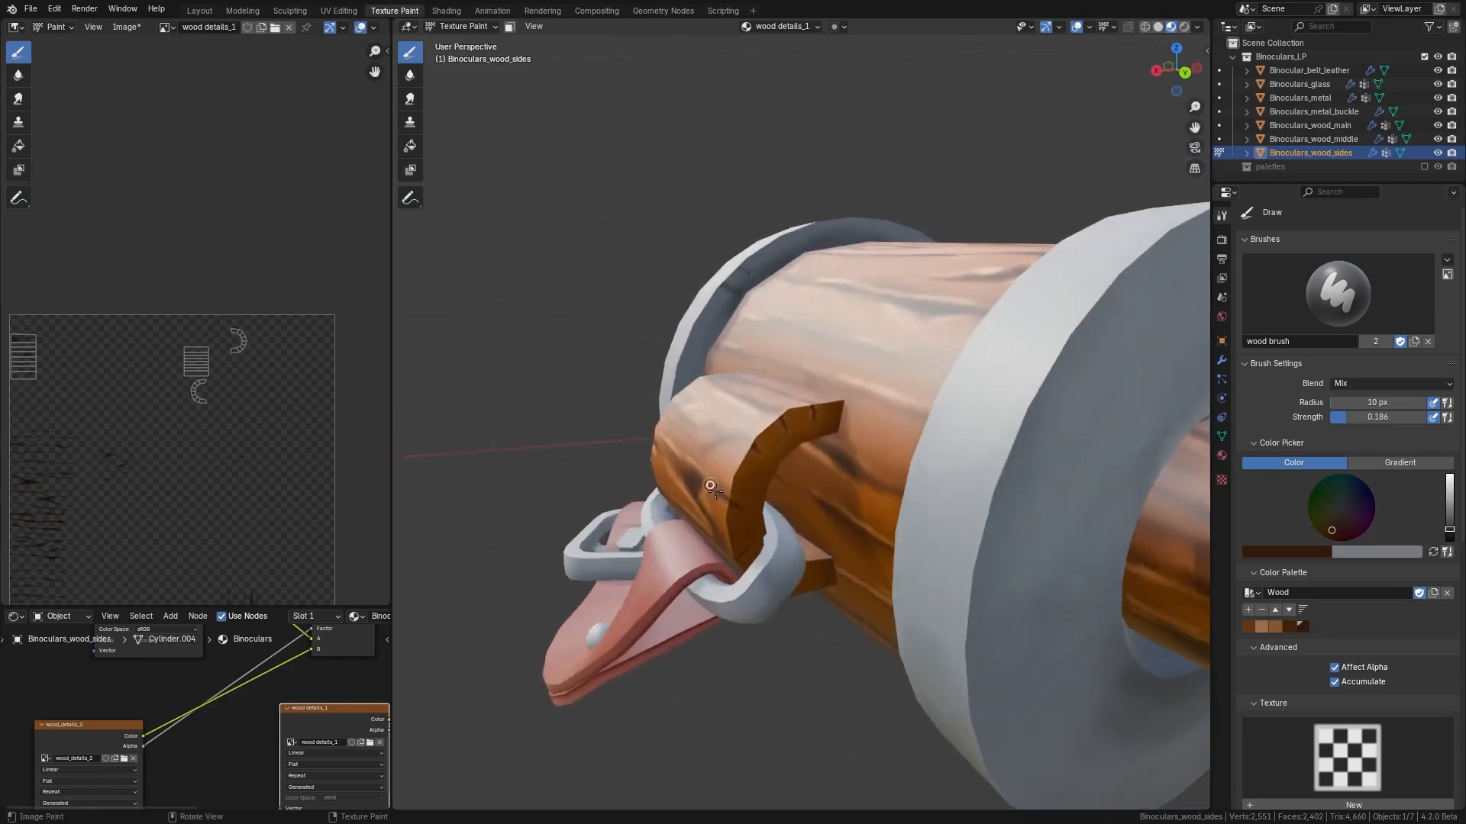
middle_drag(710, 486, 765, 472)
middle_drag(790, 522, 647, 403)
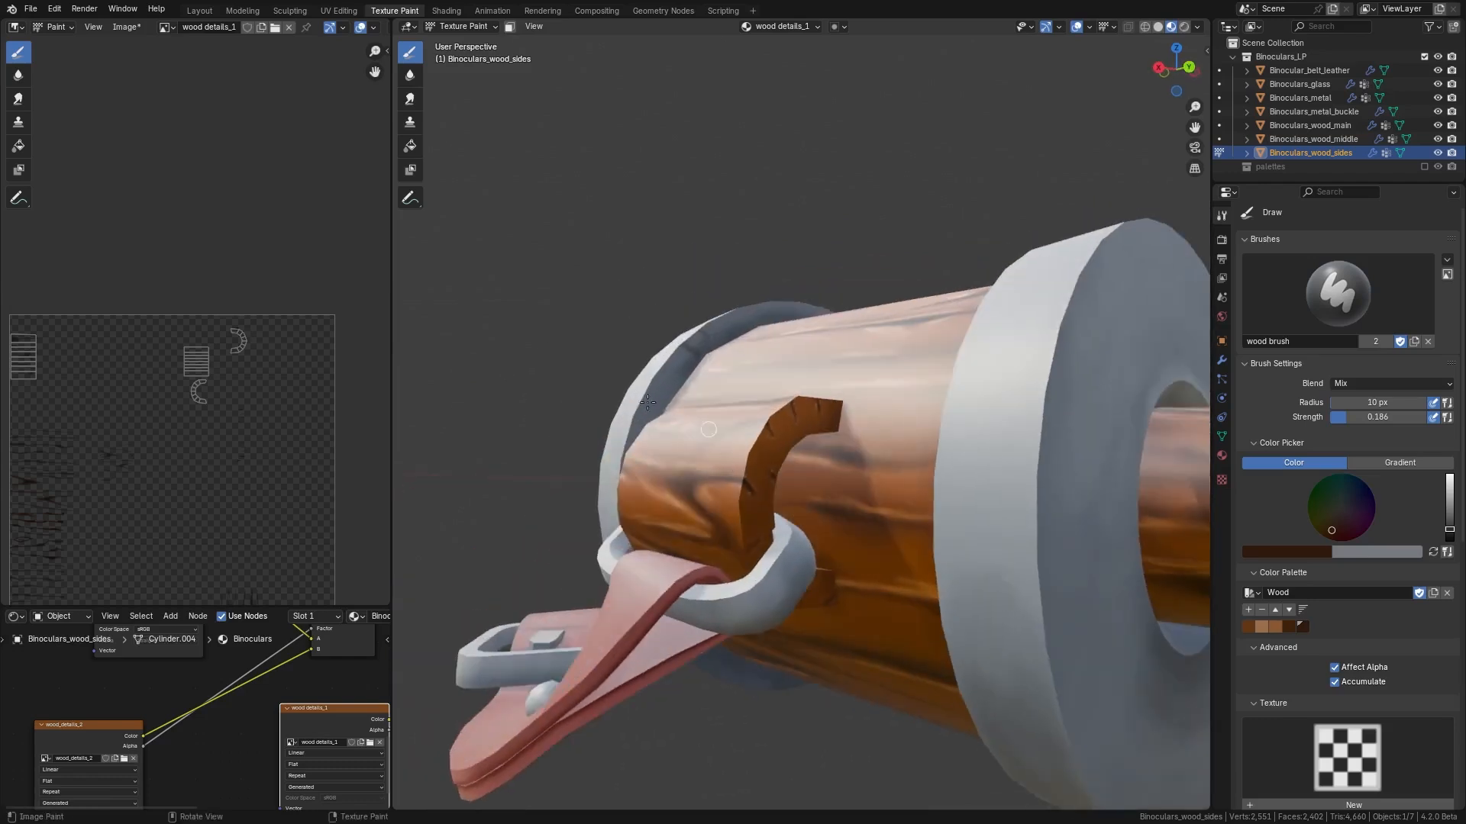
- Add light brown highlights beside the grain marks on the eyepiece-side end face on wood_details_2
click(82, 754)
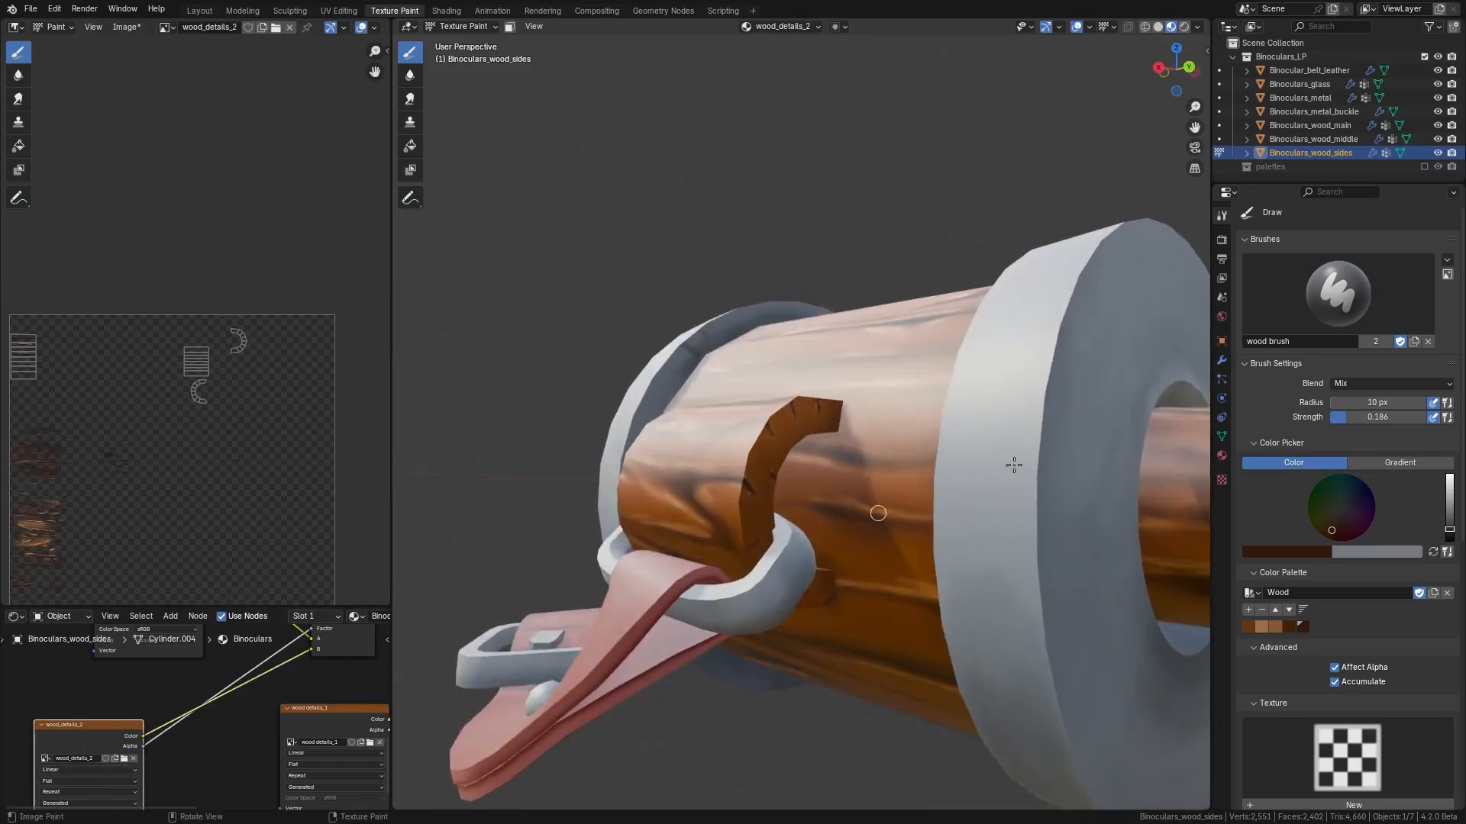
click(1261, 626)
mouse_move(793, 458)
middle_down()
mouse_move(781, 419)
mouse_move(753, 451)
middle_up()
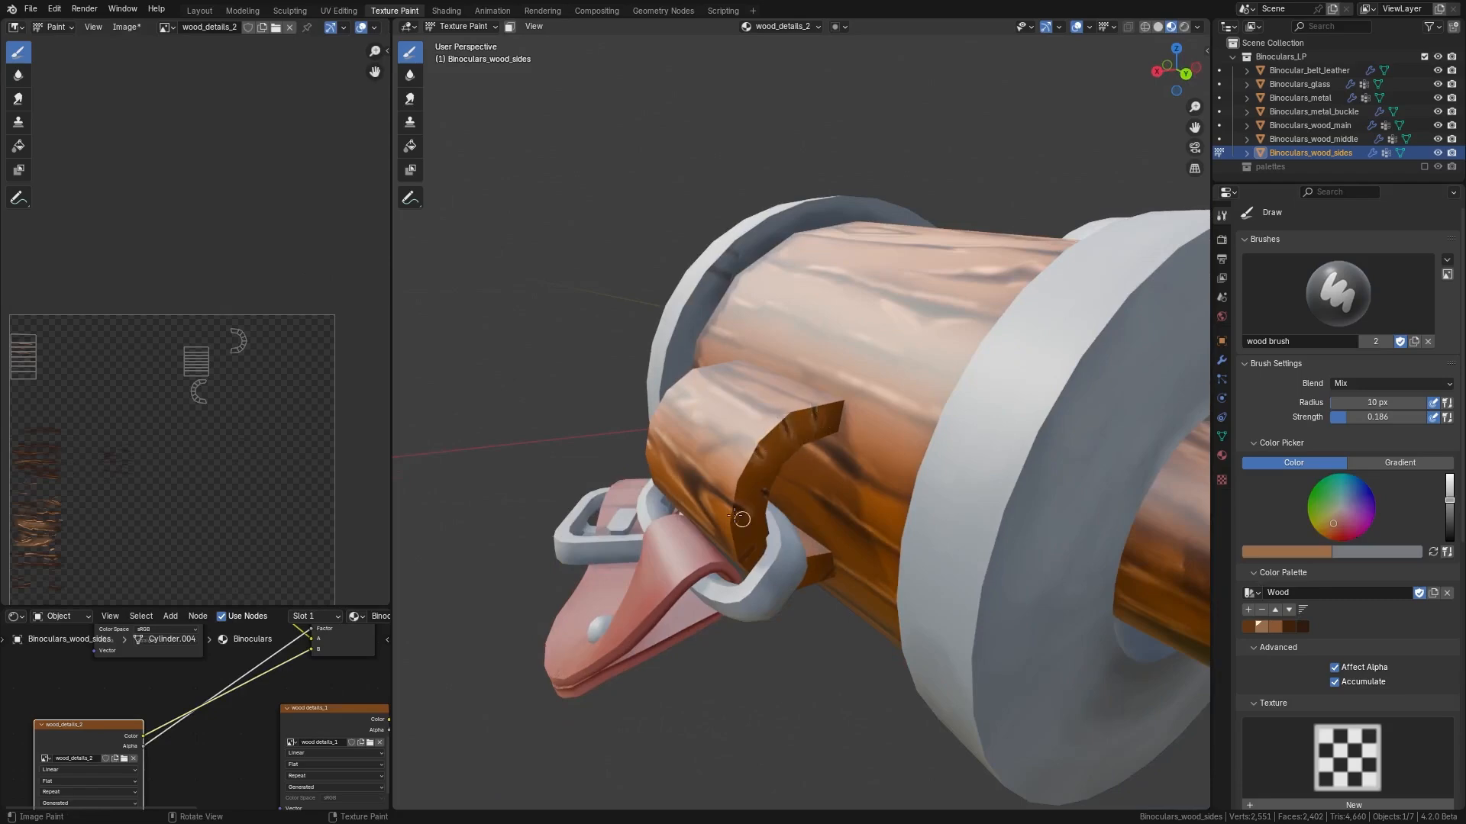
- Switch texture painting back to the wooden middle piece and paint thin light brown highlights beside its grain lines on wood_details_2
middle_drag(782, 502, 970, 507)
scroll(901, 458, down, 7)
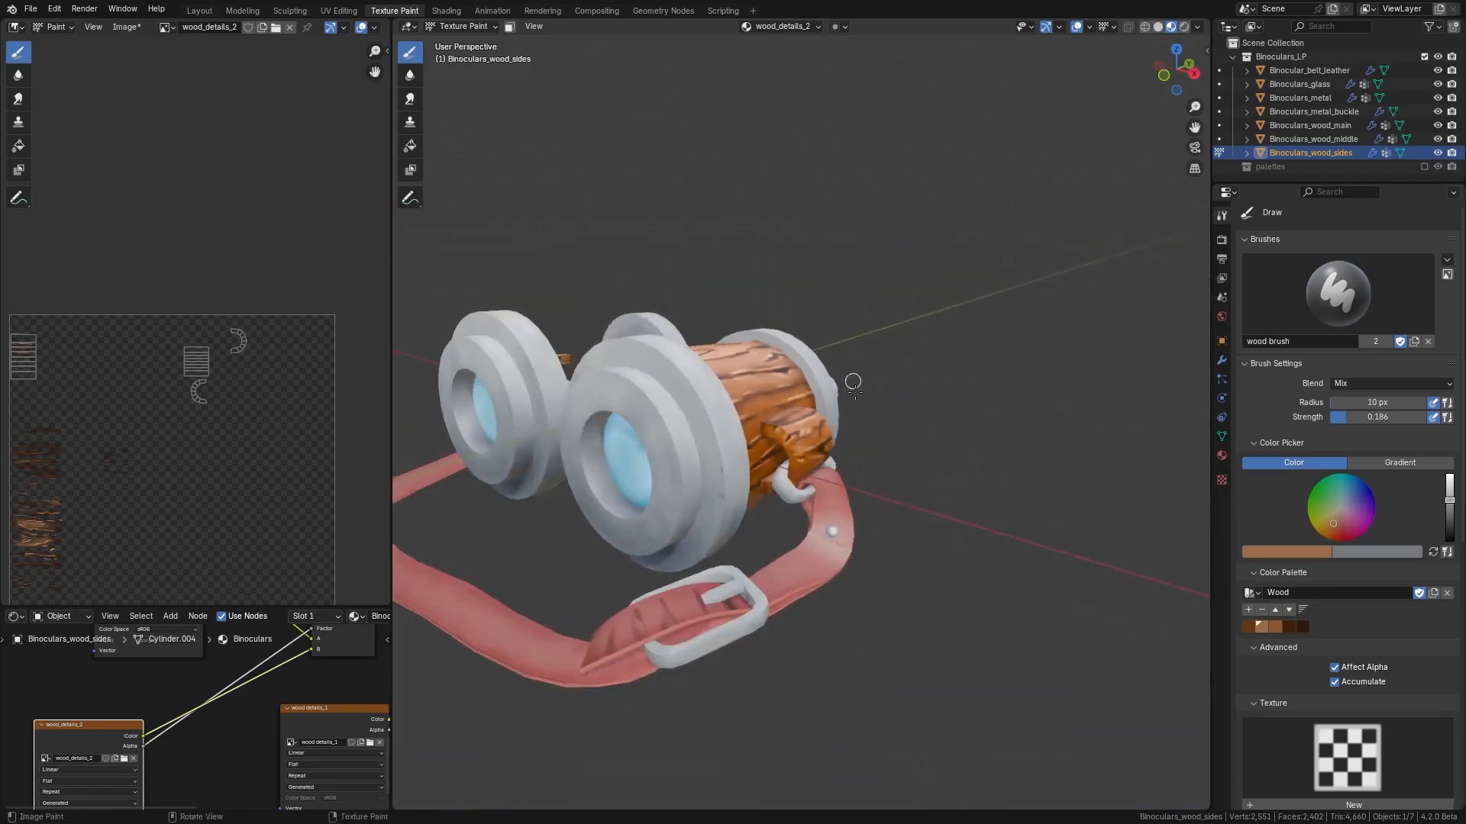
mouse_move(851, 382)
middle_down()
mouse_move(877, 479)
mouse_move(924, 477)
middle_up()
shift+middle_drag(924, 477, 973, 485)
scroll(768, 527, up, 4)
key(ctrl+Tab)
click(763, 547)
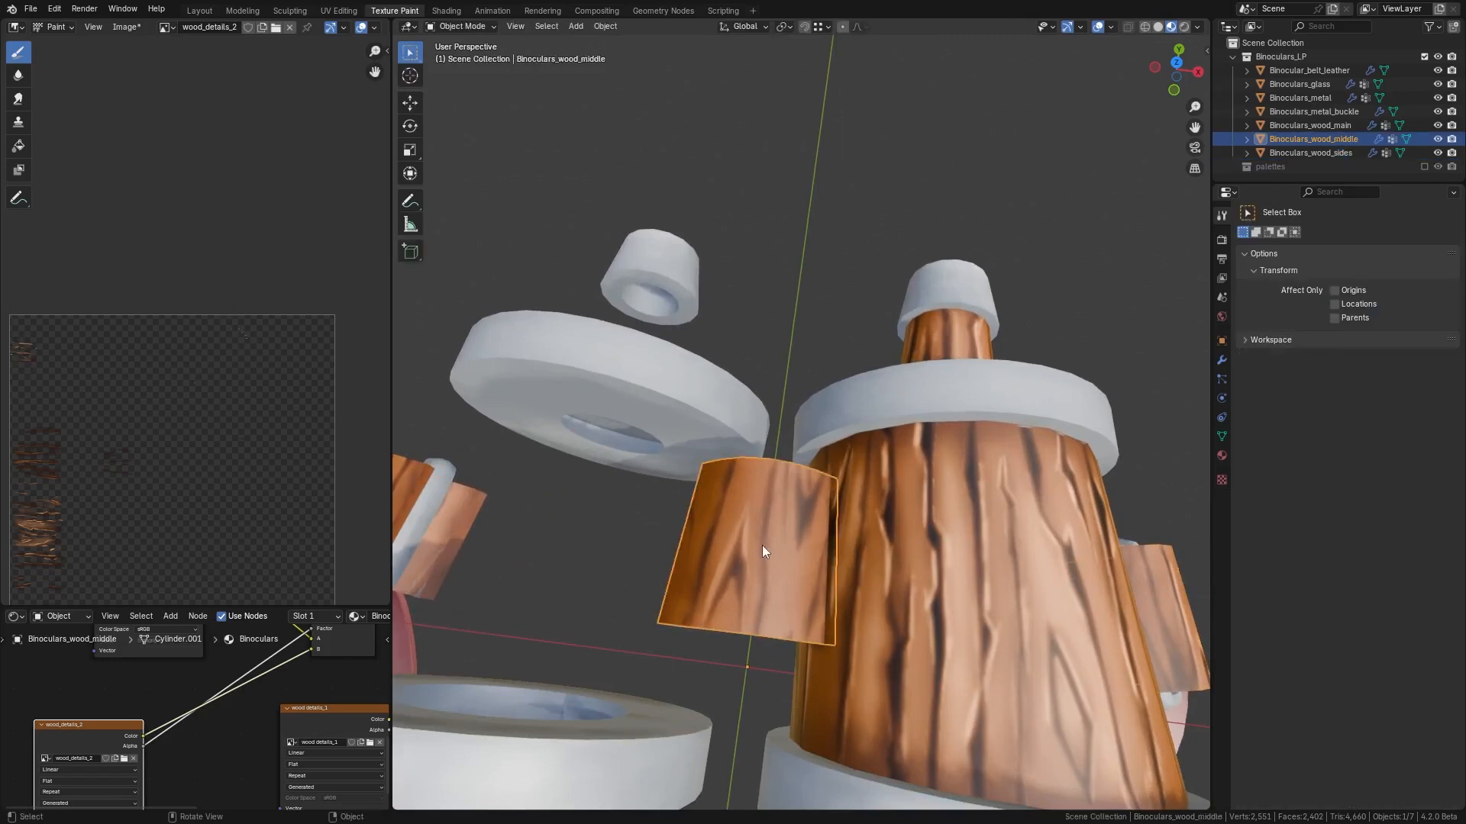
key(ctrl+Tab)
drag(826, 491, 801, 541)
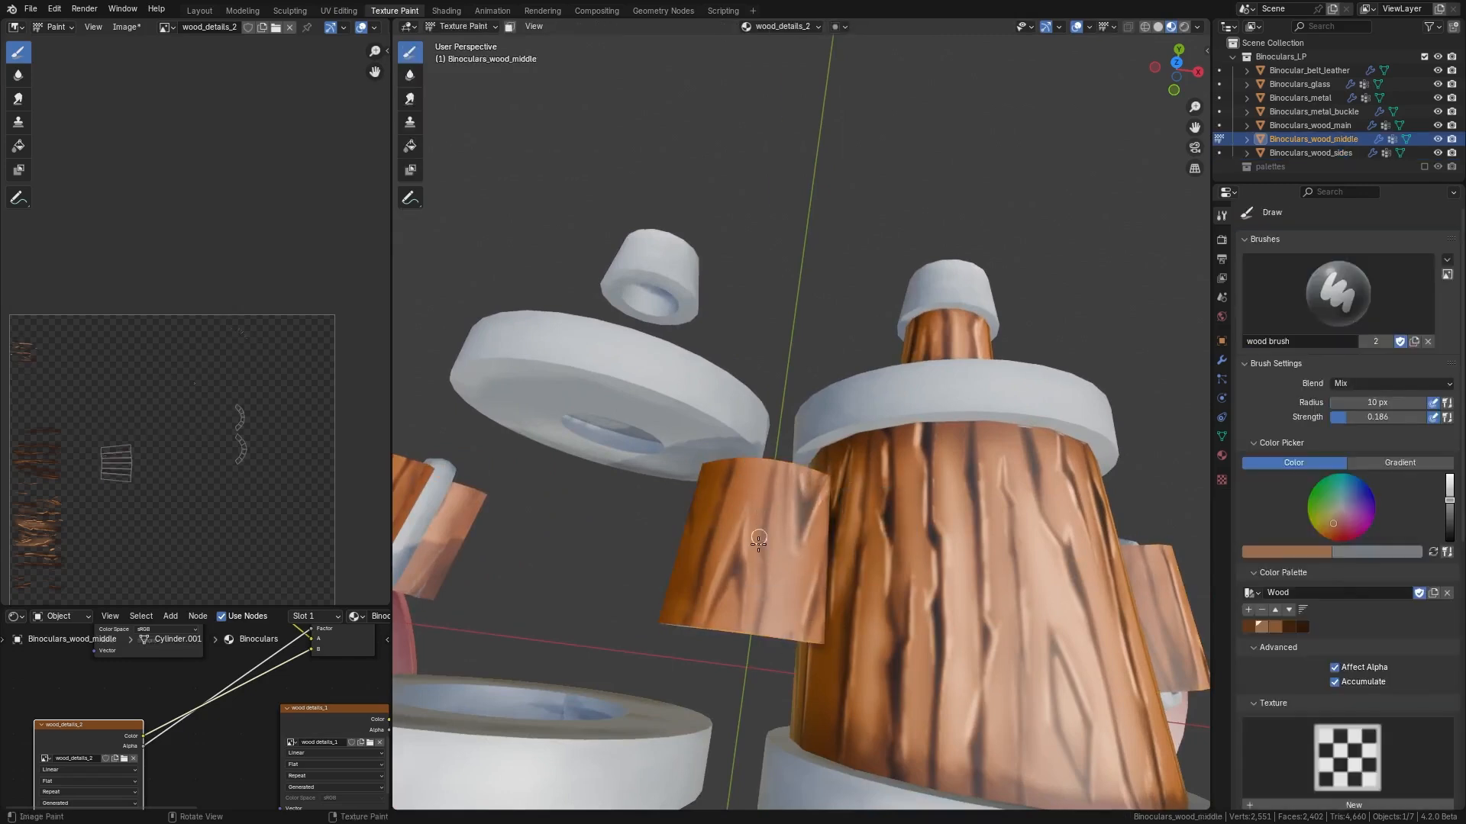
middle_drag(769, 604, 778, 500)
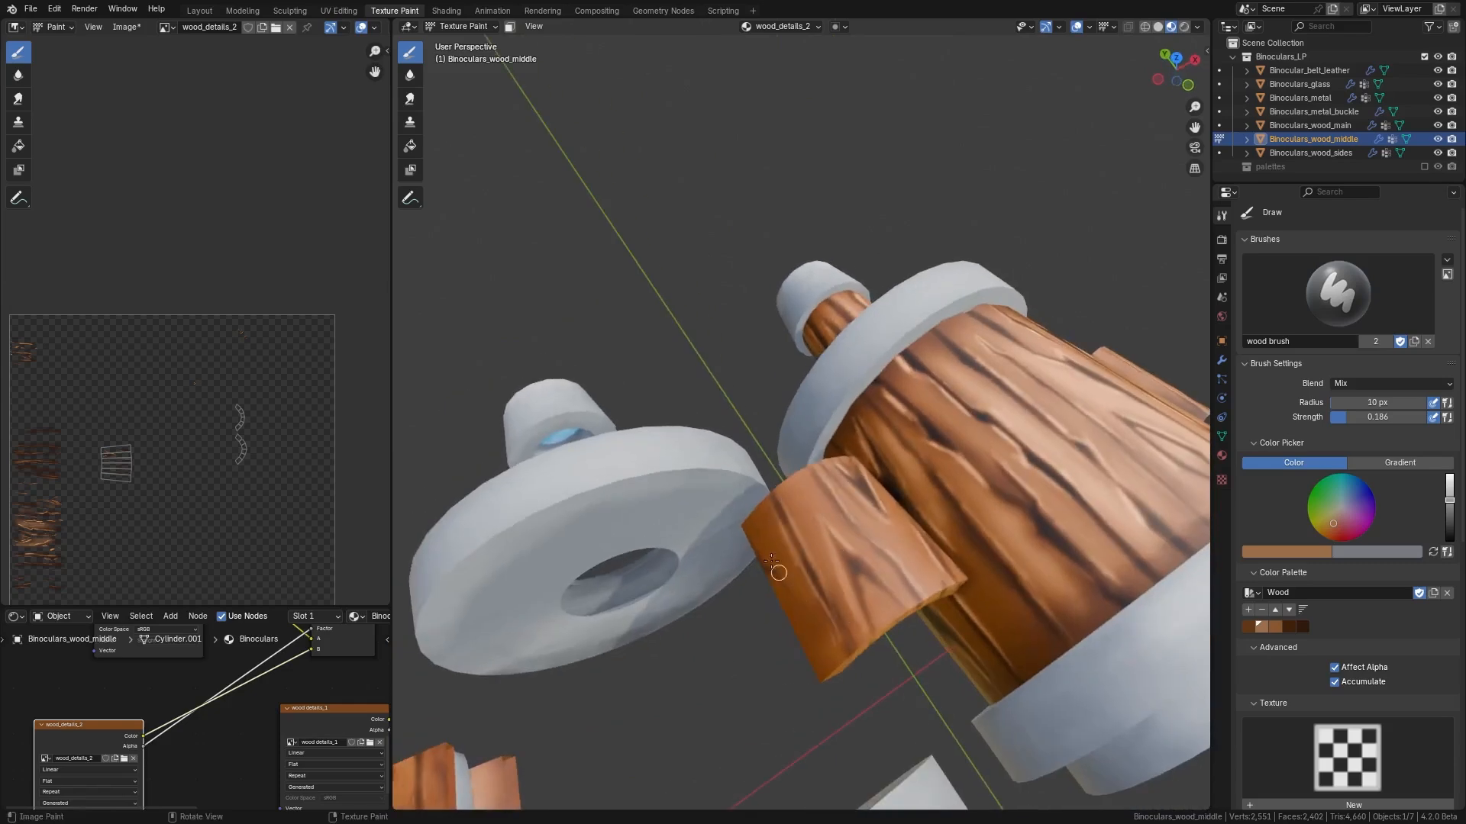
- Paint thin light brown highlights along the grain on the middle piece's concave underside on wood_details_2
middle_drag(783, 588, 826, 500)
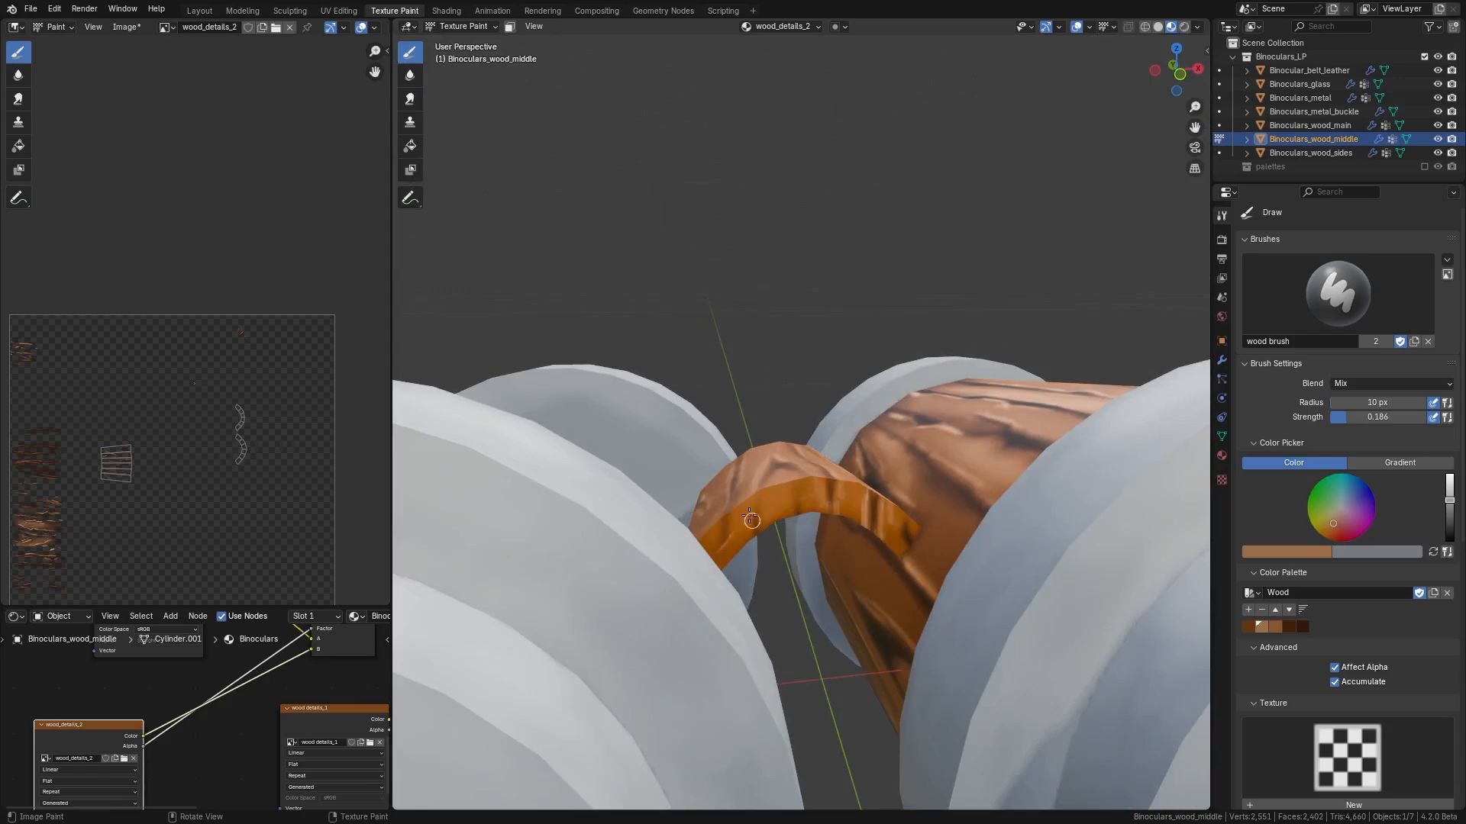
middle_drag(761, 524, 751, 323)
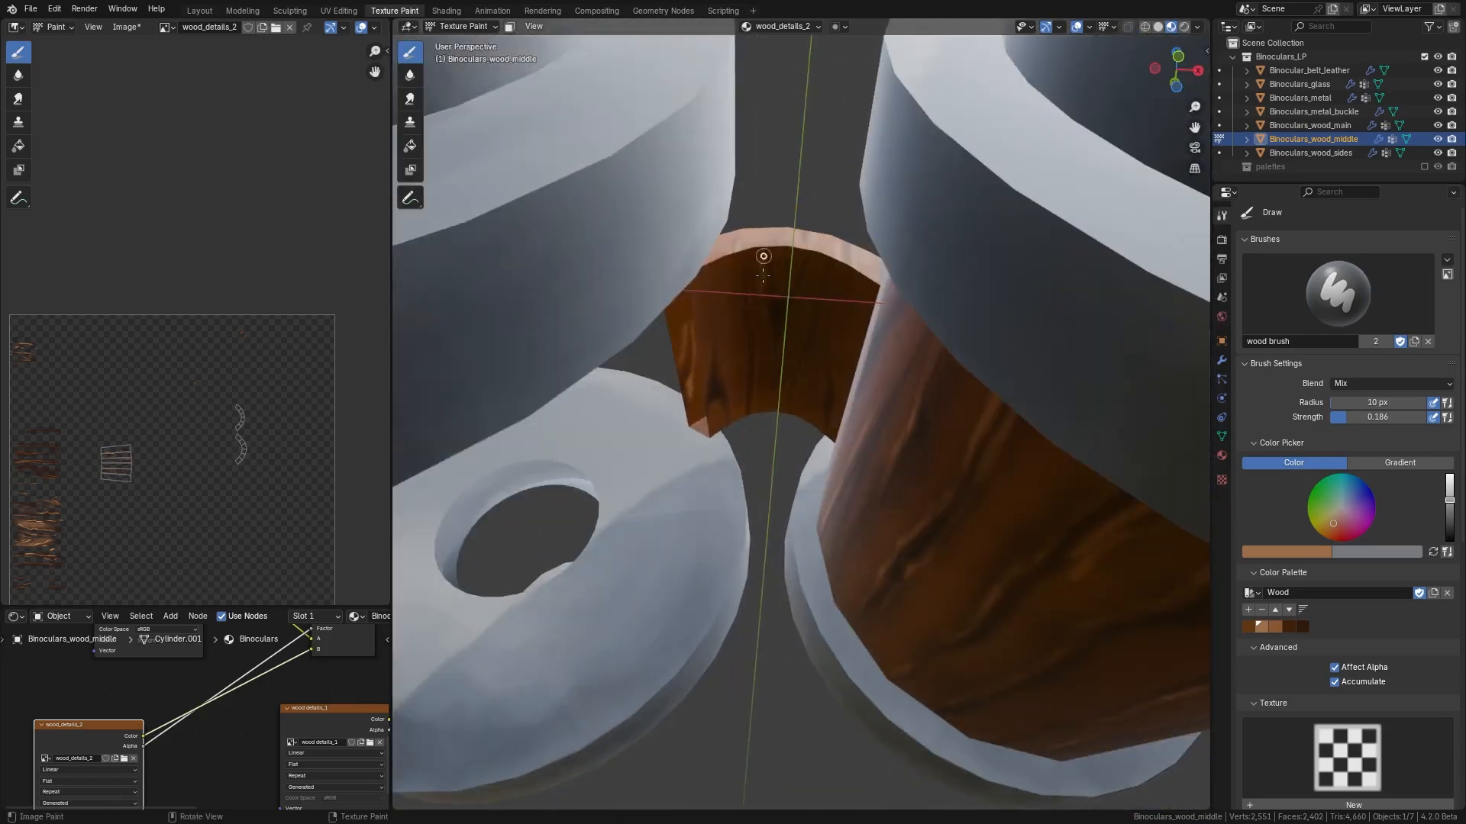
drag(763, 258, 769, 361)
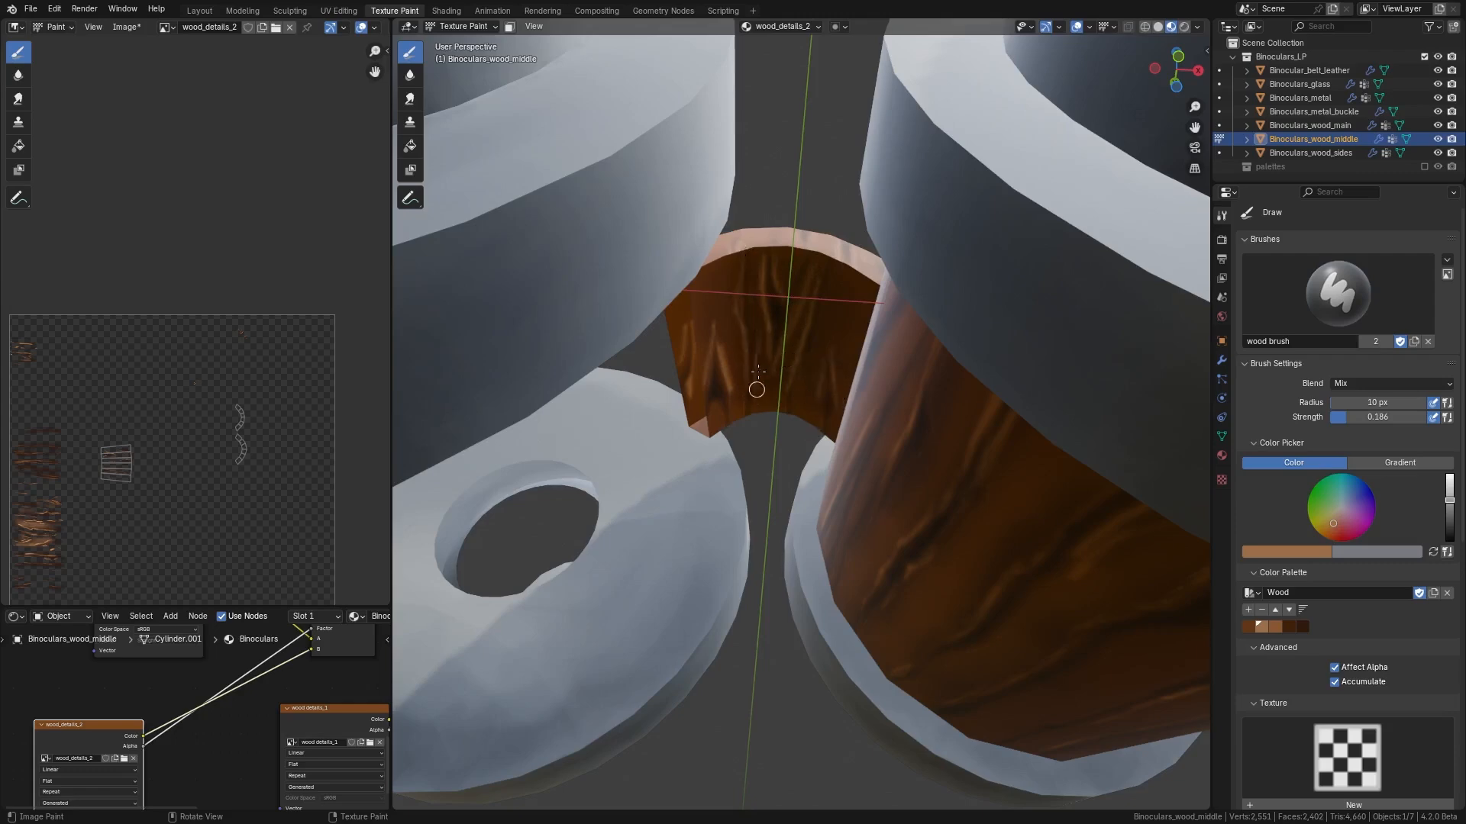
scroll(769, 367, down, 10)
middle_drag(758, 372, 1001, 321)
scroll(914, 284, up, 9)
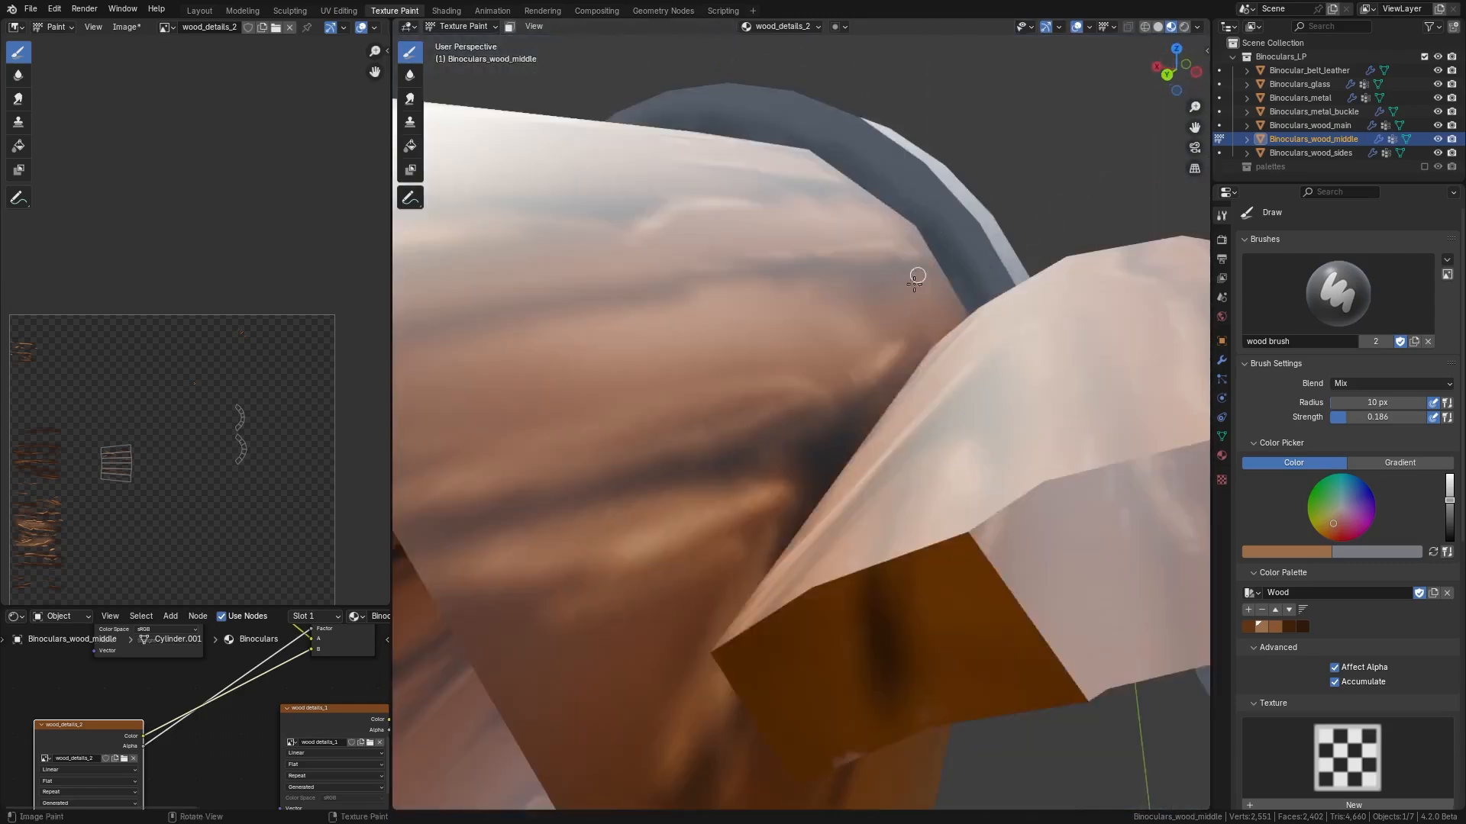
scroll(1028, 308, down, 4)
middle_drag(773, 343, 795, 399)
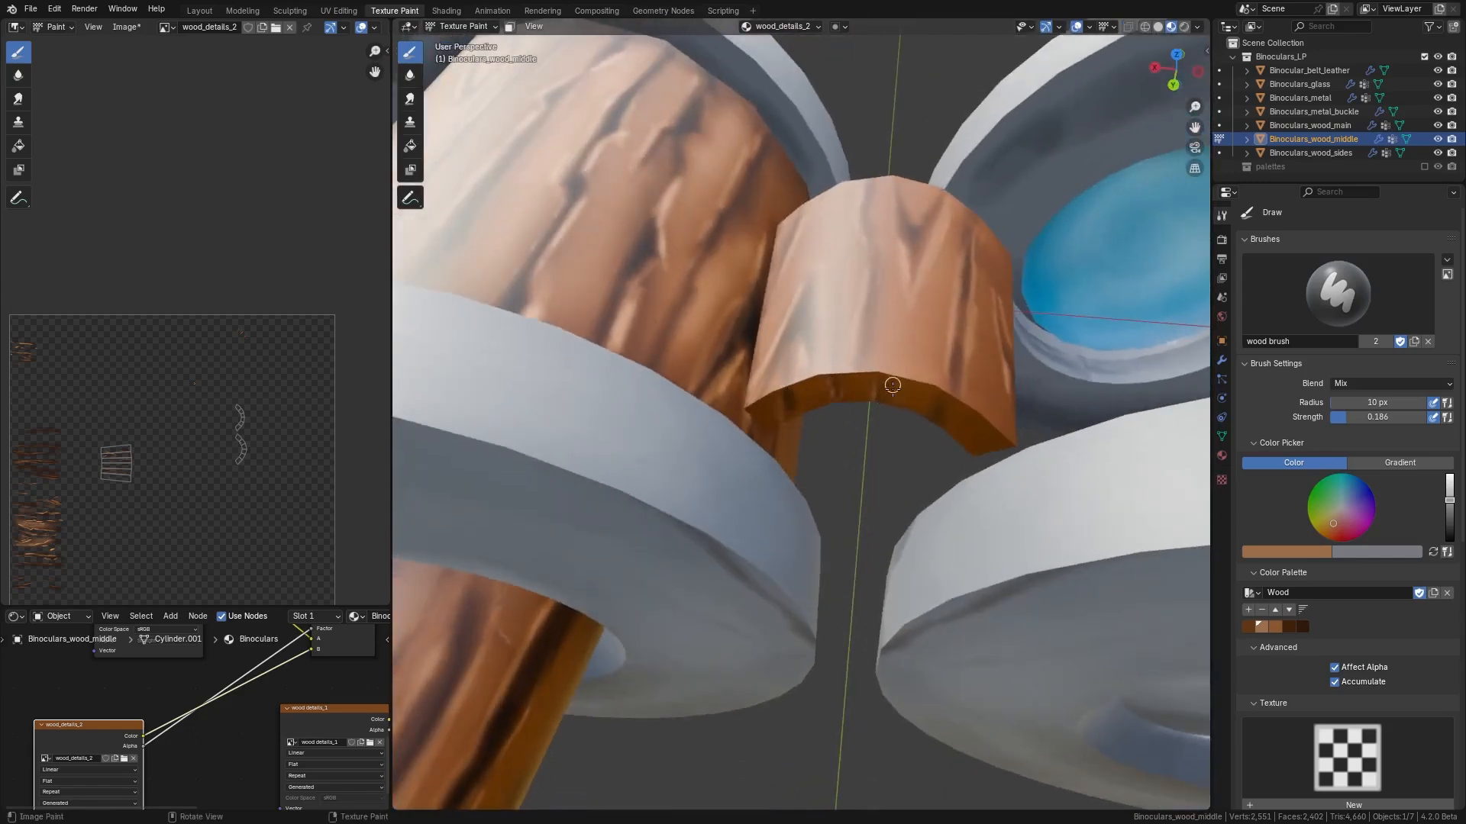
middle_drag(921, 458, 698, 439)
scroll(840, 443, down, 7)
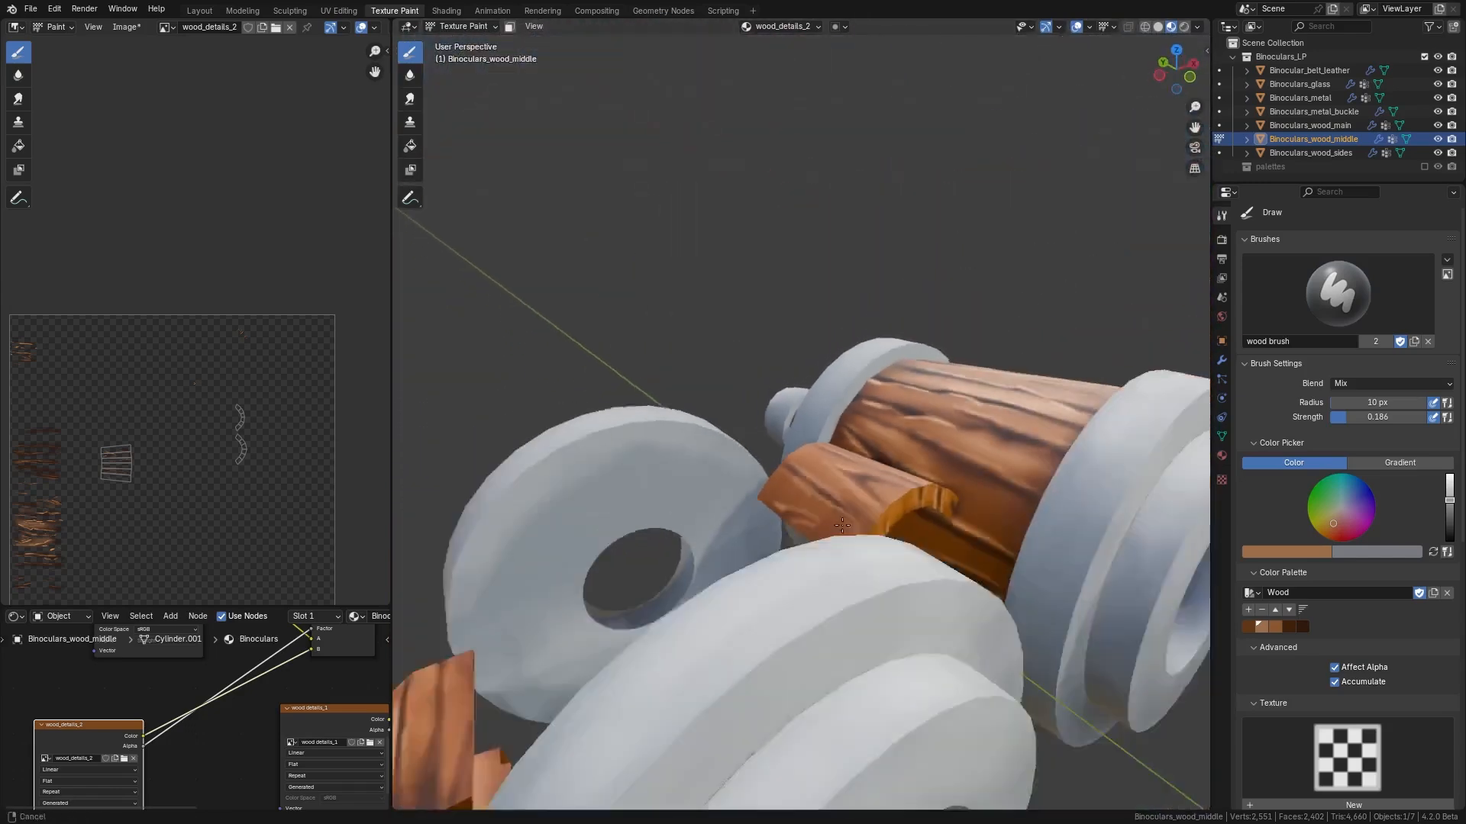
middle_drag(1046, 424, 722, 341)
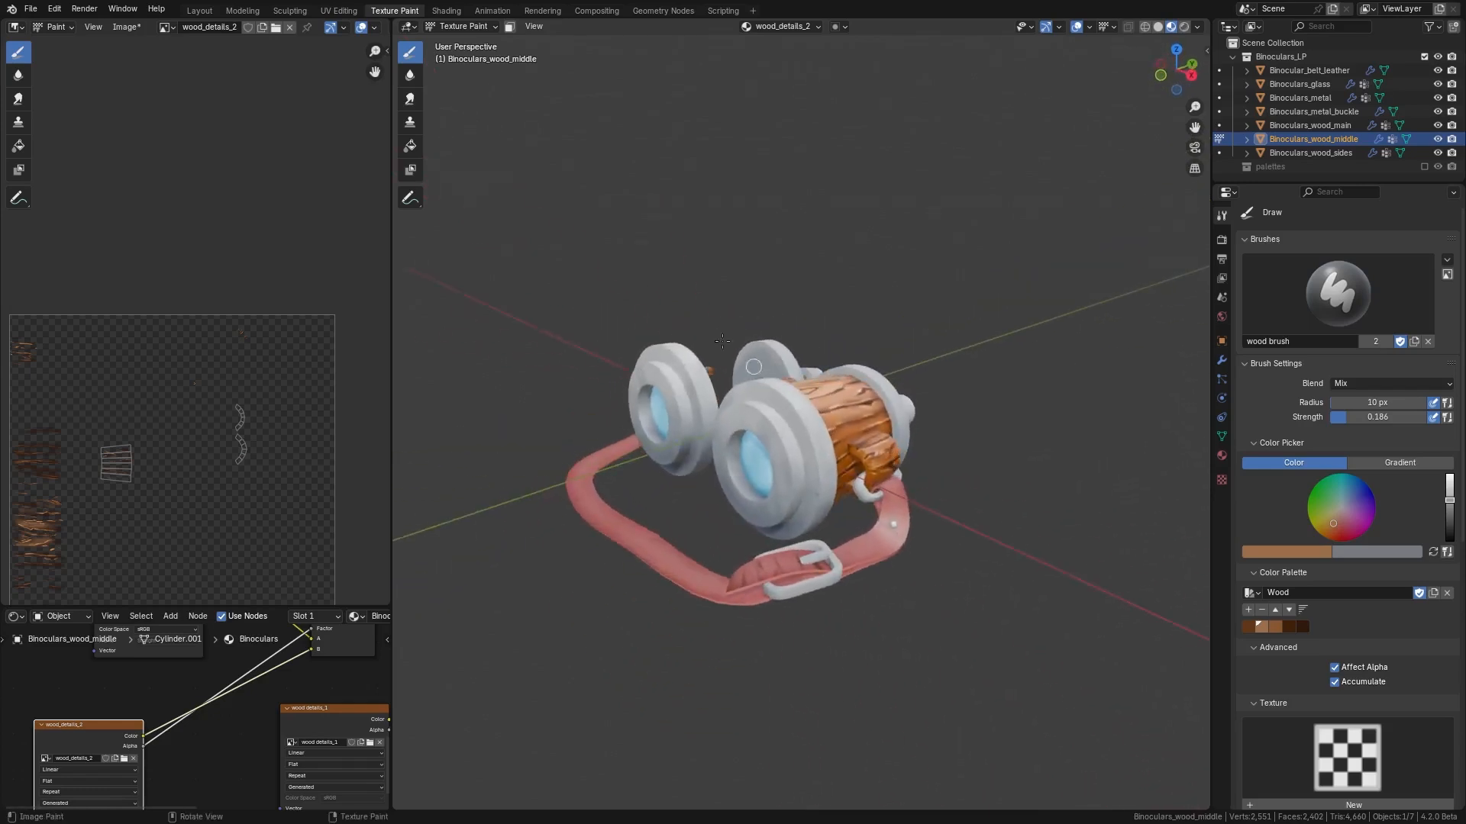
- Switch to Object Mode and enable the Y axis on the main wooden barrel's Mirror modifier
click(475, 28)
click(461, 42)
middle_drag(801, 397, 884, 428)
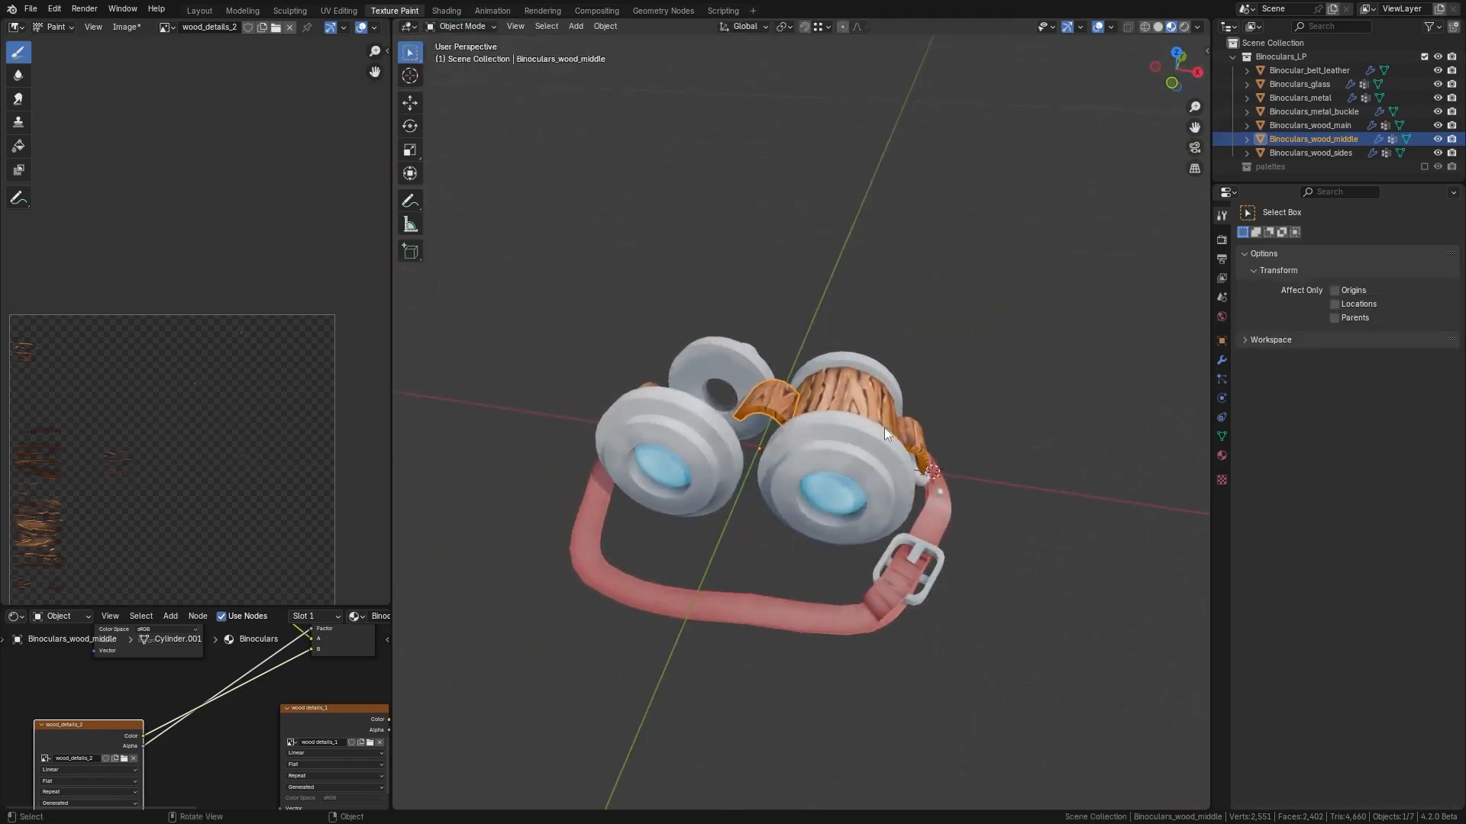
click(869, 397)
click(1222, 361)
click(1381, 279)
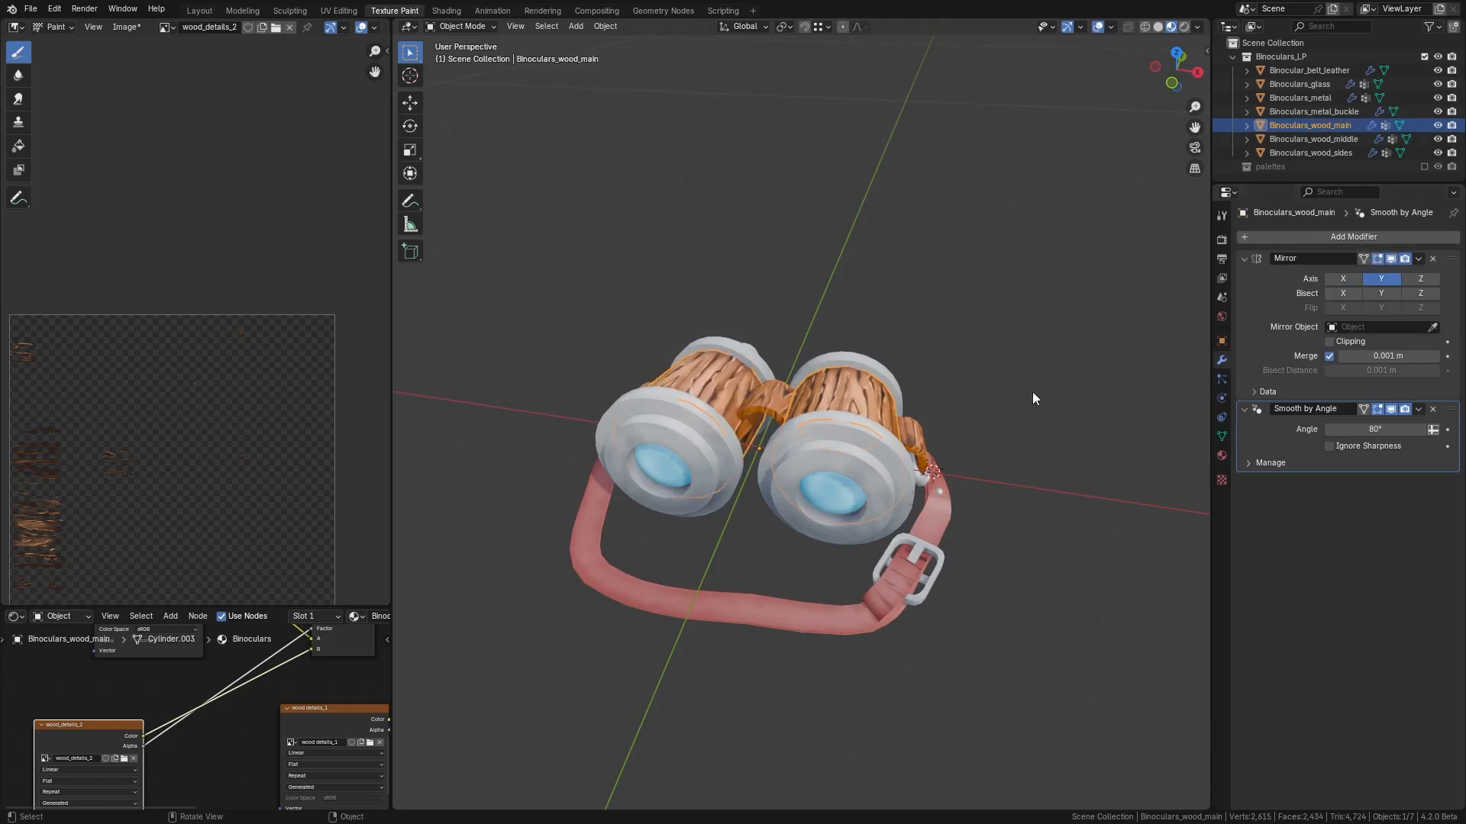
- Switch to texture painting Binoculars_metal and add a fully transparent 1024 px Base Color paint slot named metal details_1
middle_drag(1032, 392, 973, 405)
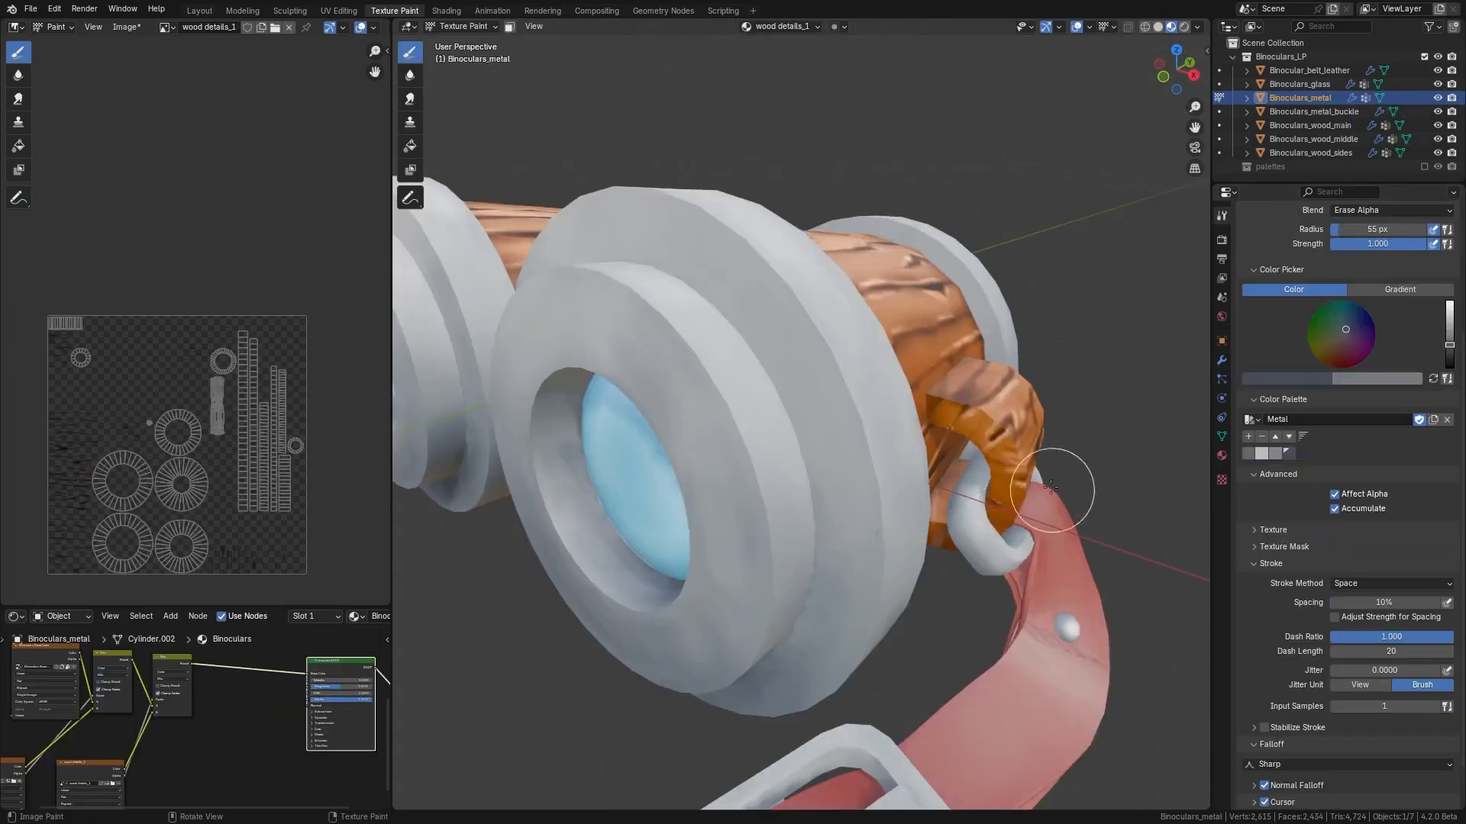
scroll(1065, 458, down, 4)
scroll(797, 396, up, 2)
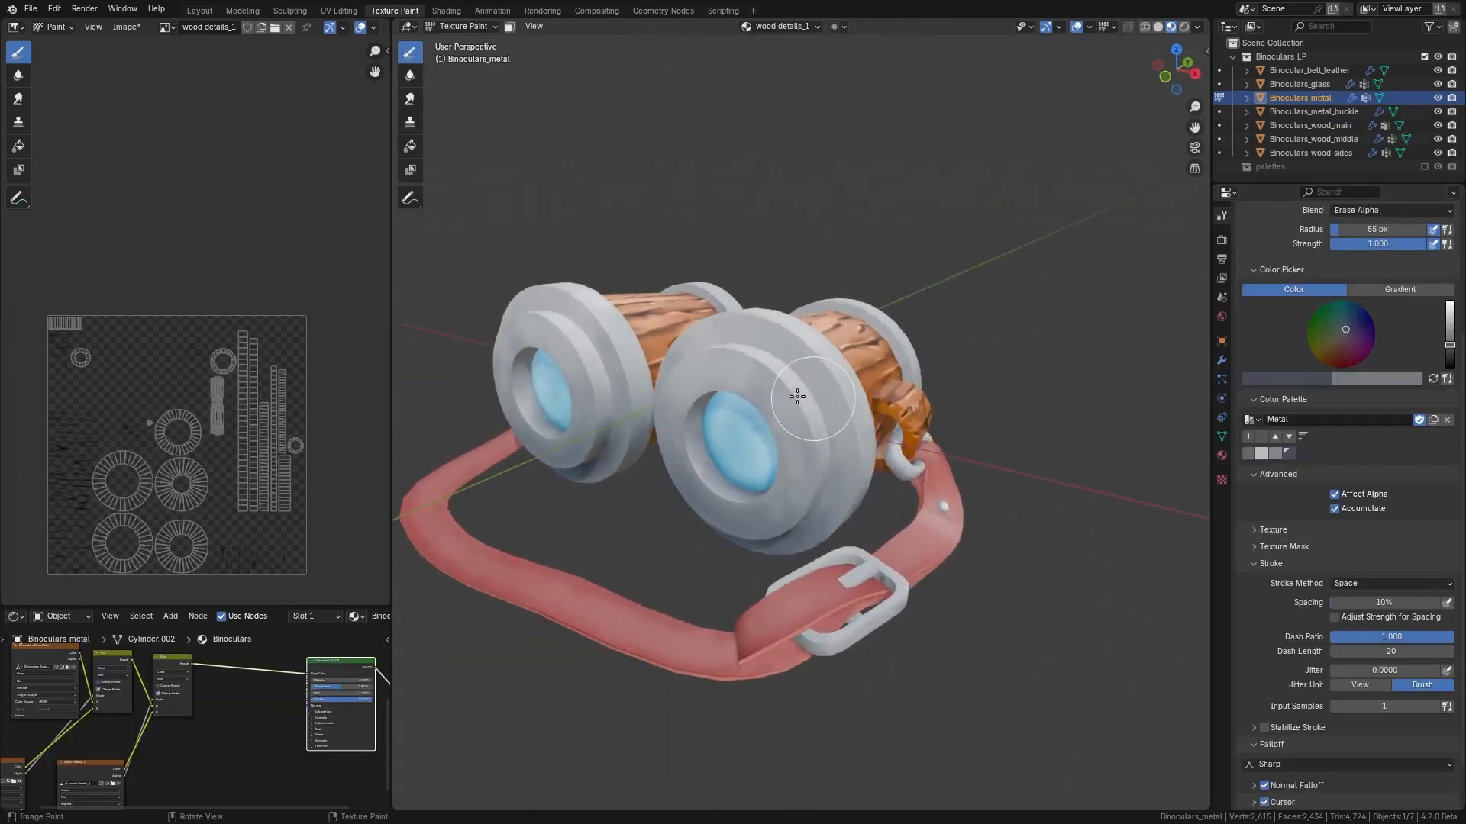
click(795, 29)
click(844, 76)
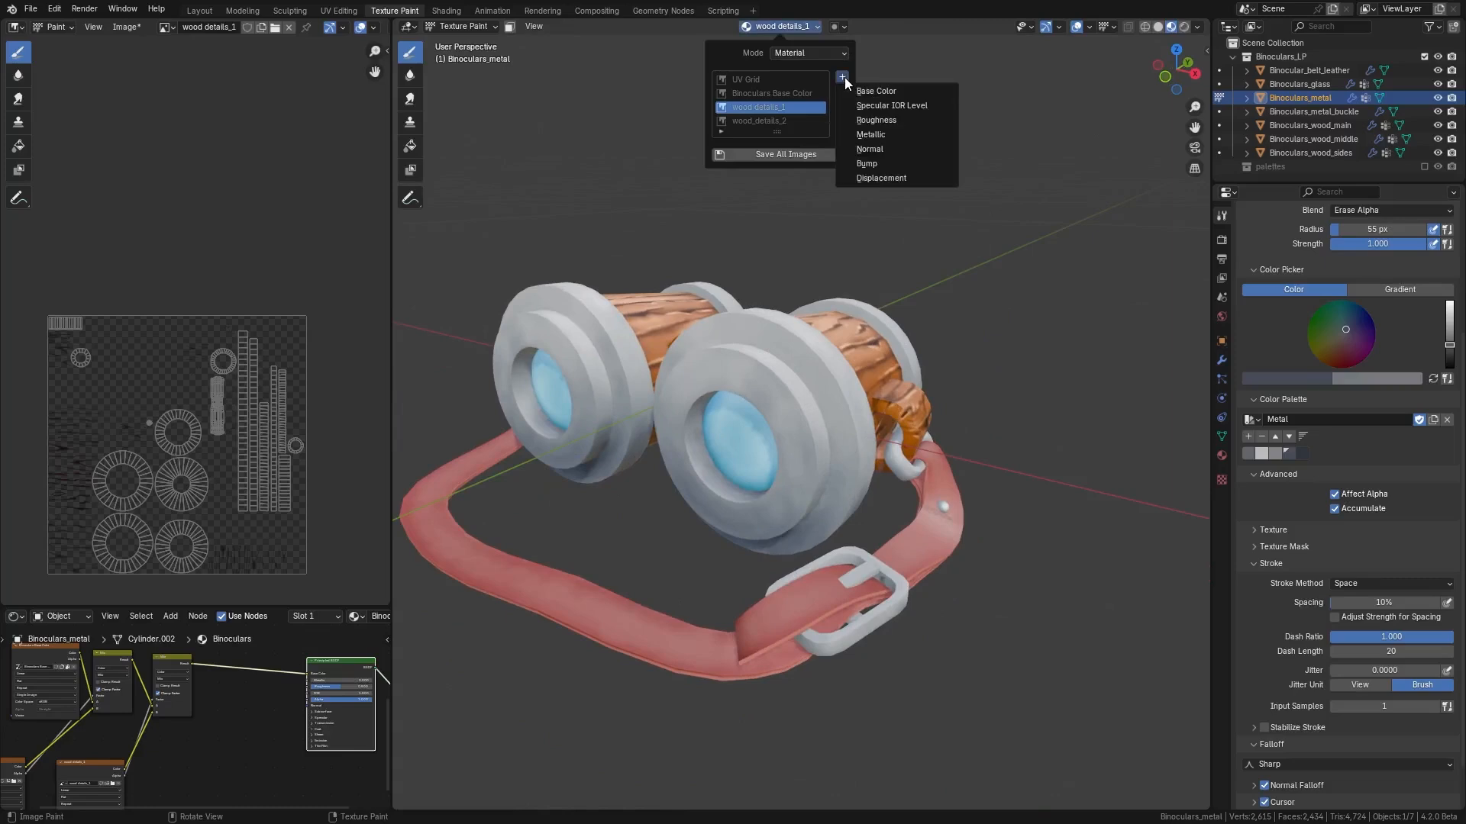
click(870, 91)
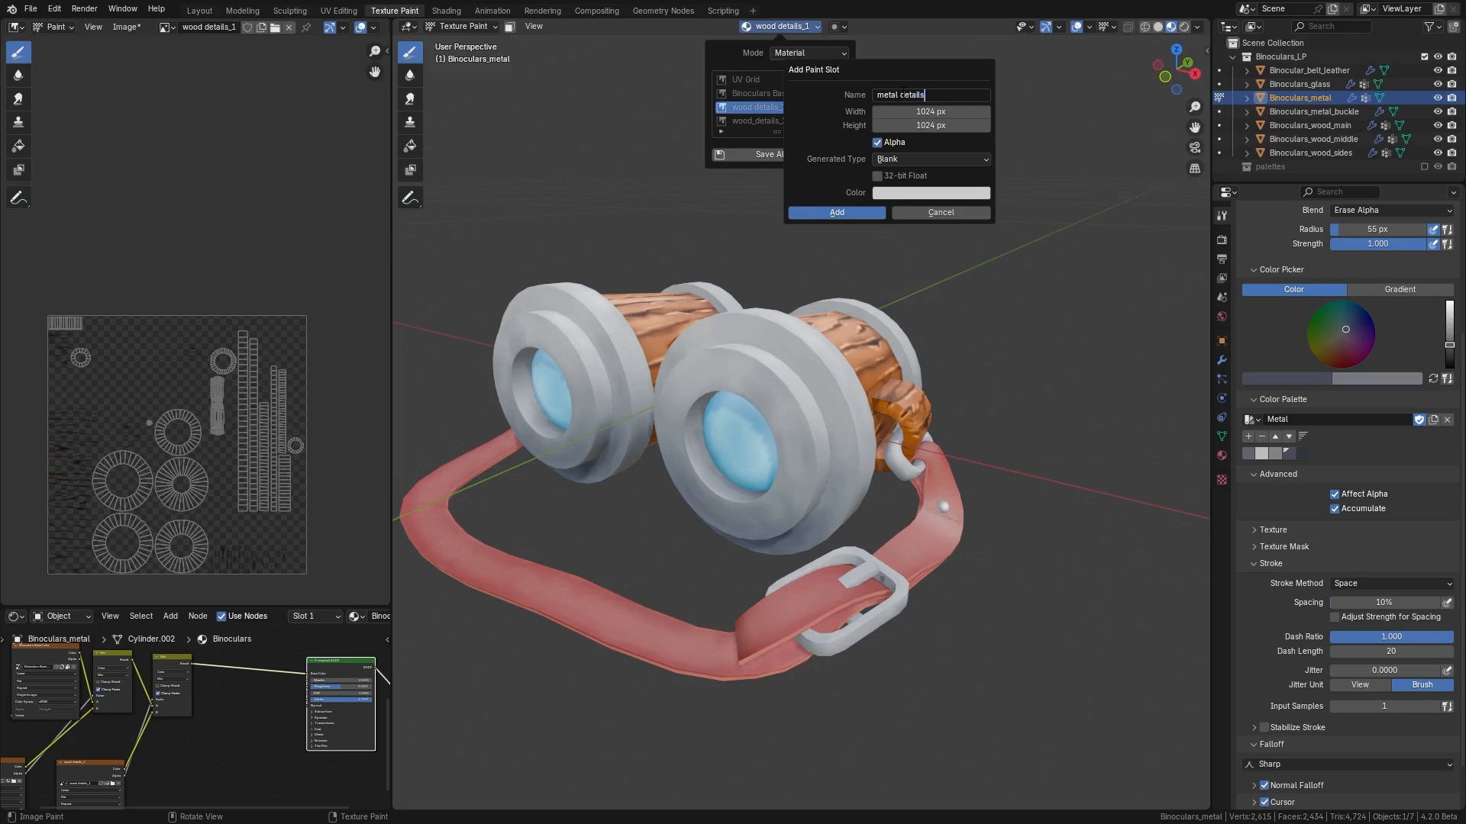
click(923, 193)
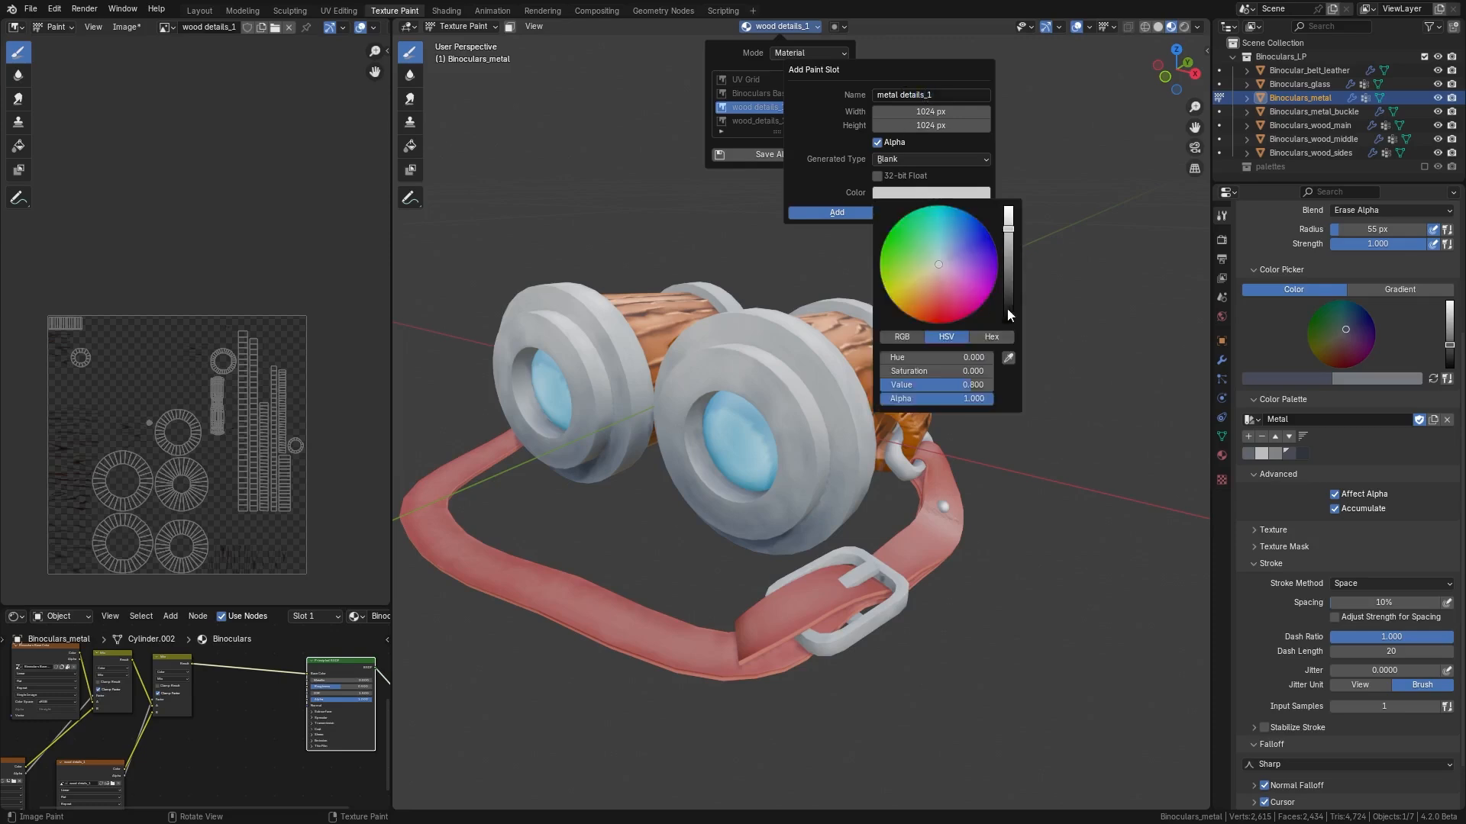
drag(974, 401, 859, 398)
click(864, 215)
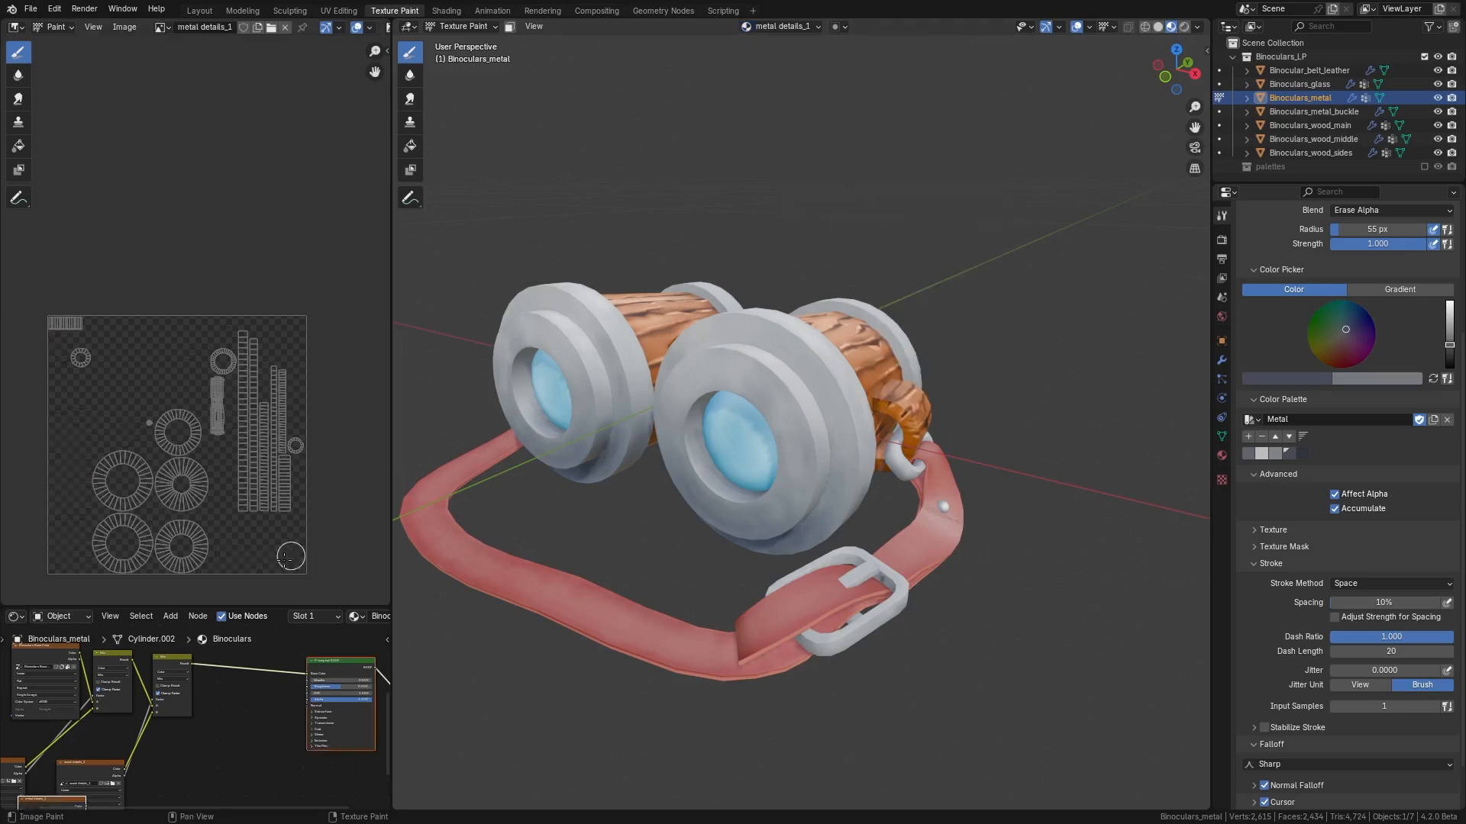
- Make room before the Principled BSDF node and insert a duplicate of the last Mix node into the color link
middle_drag(308, 716, 240, 731)
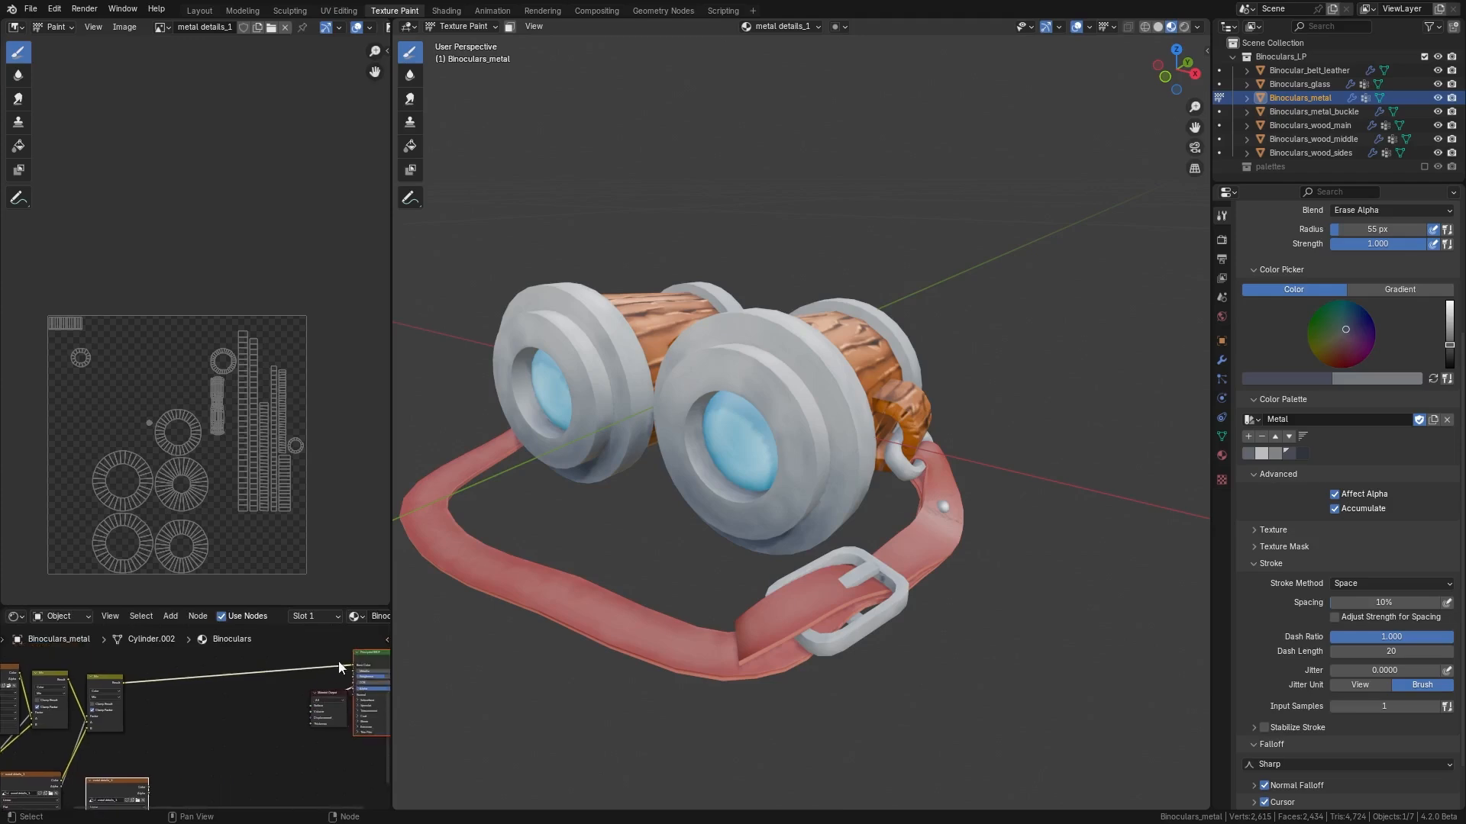
drag(330, 709, 378, 788)
drag(364, 658, 286, 685)
scroll(138, 709, up, 1)
click(107, 684)
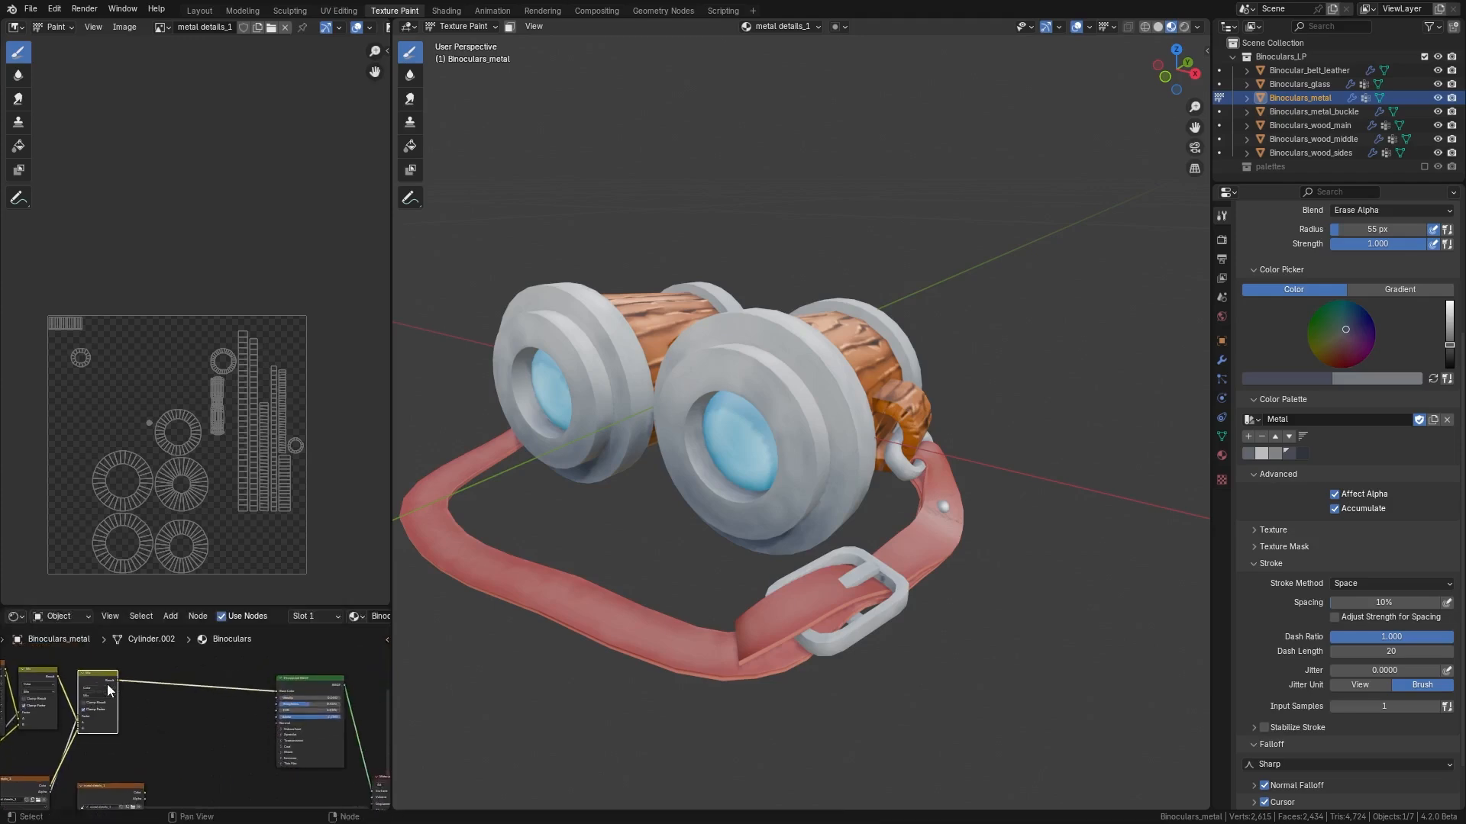
key(Caps_Lock)
key(Caps_Lock)
key(shift+d)
click(325, 691)
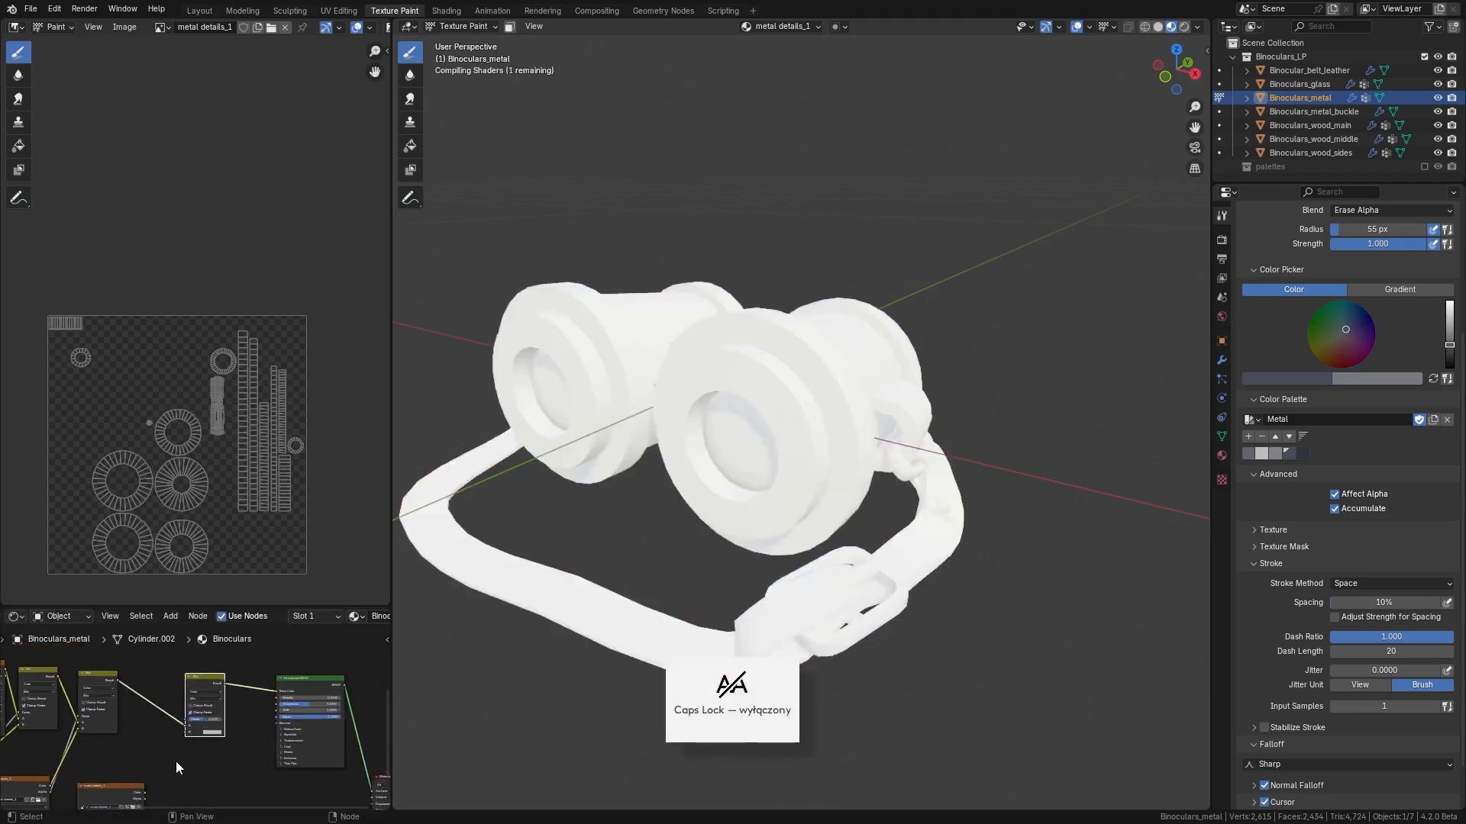
- Place the metal details_1 texture node near the new Mix node and connect its Color to B and its Alpha to Factor
scroll(145, 764, up, 3)
middle_drag(99, 803, 126, 762)
scroll(130, 718, up, 3)
drag(131, 716, 138, 665)
middle_drag(137, 664, 105, 763)
scroll(105, 763, up, 3)
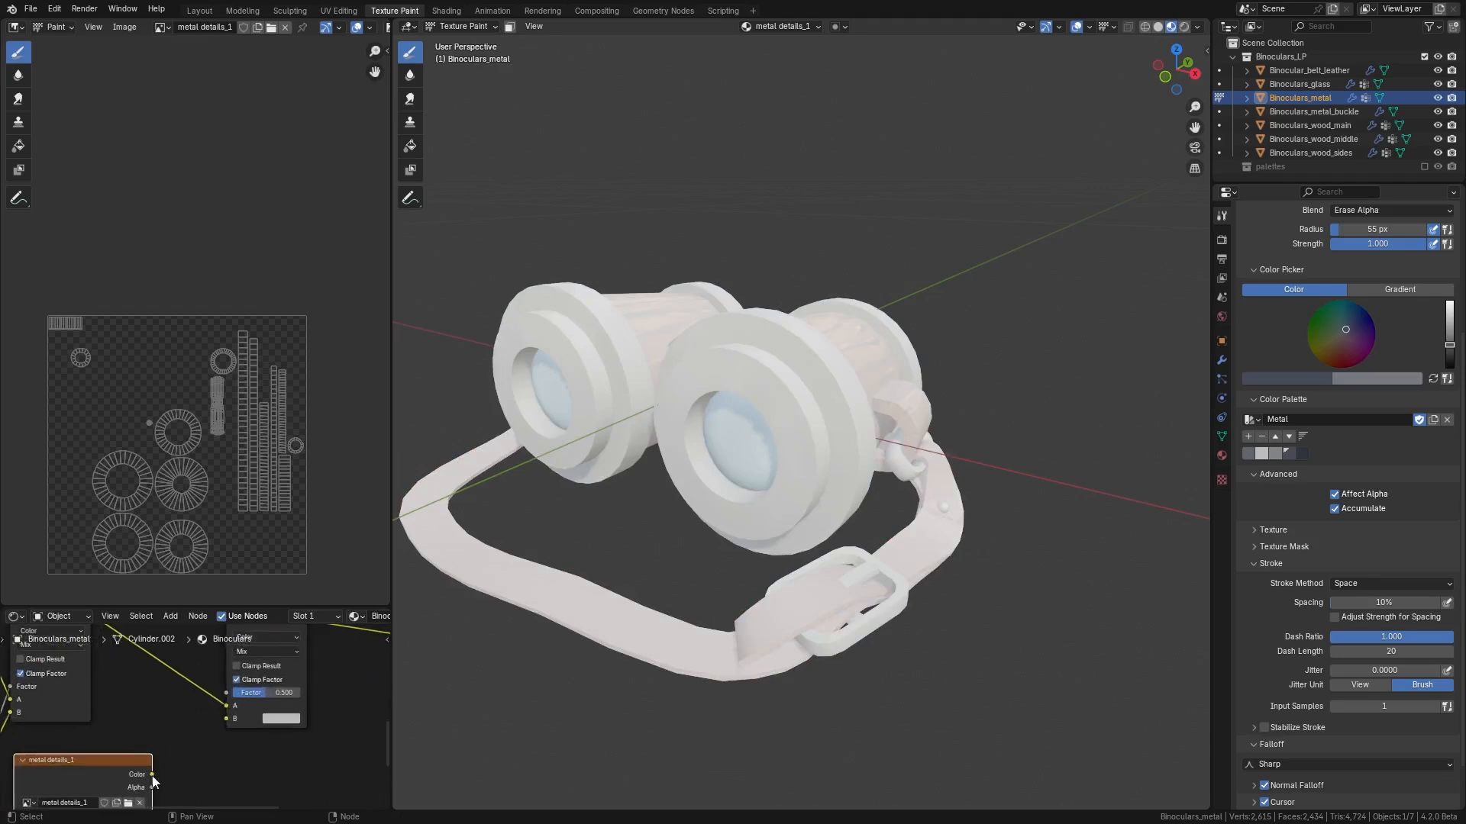
mouse_move(152, 775)
mouse_down()
mouse_move(226, 719)
mouse_move(227, 694)
mouse_up()
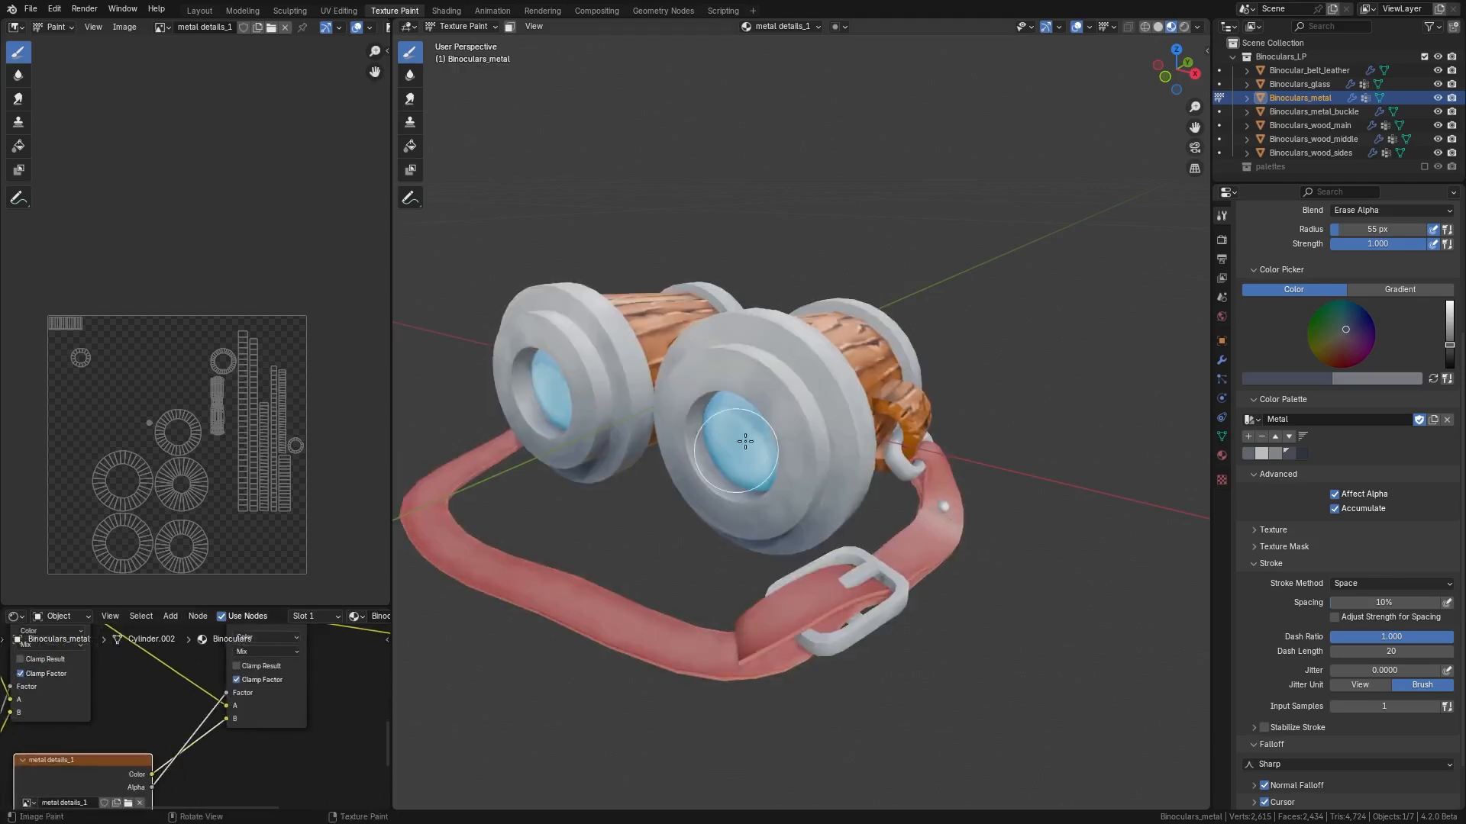
- Set up the metal brush with the palette's dark blue-gray, a different falloff preset and the Mix blend mode
click(1301, 453)
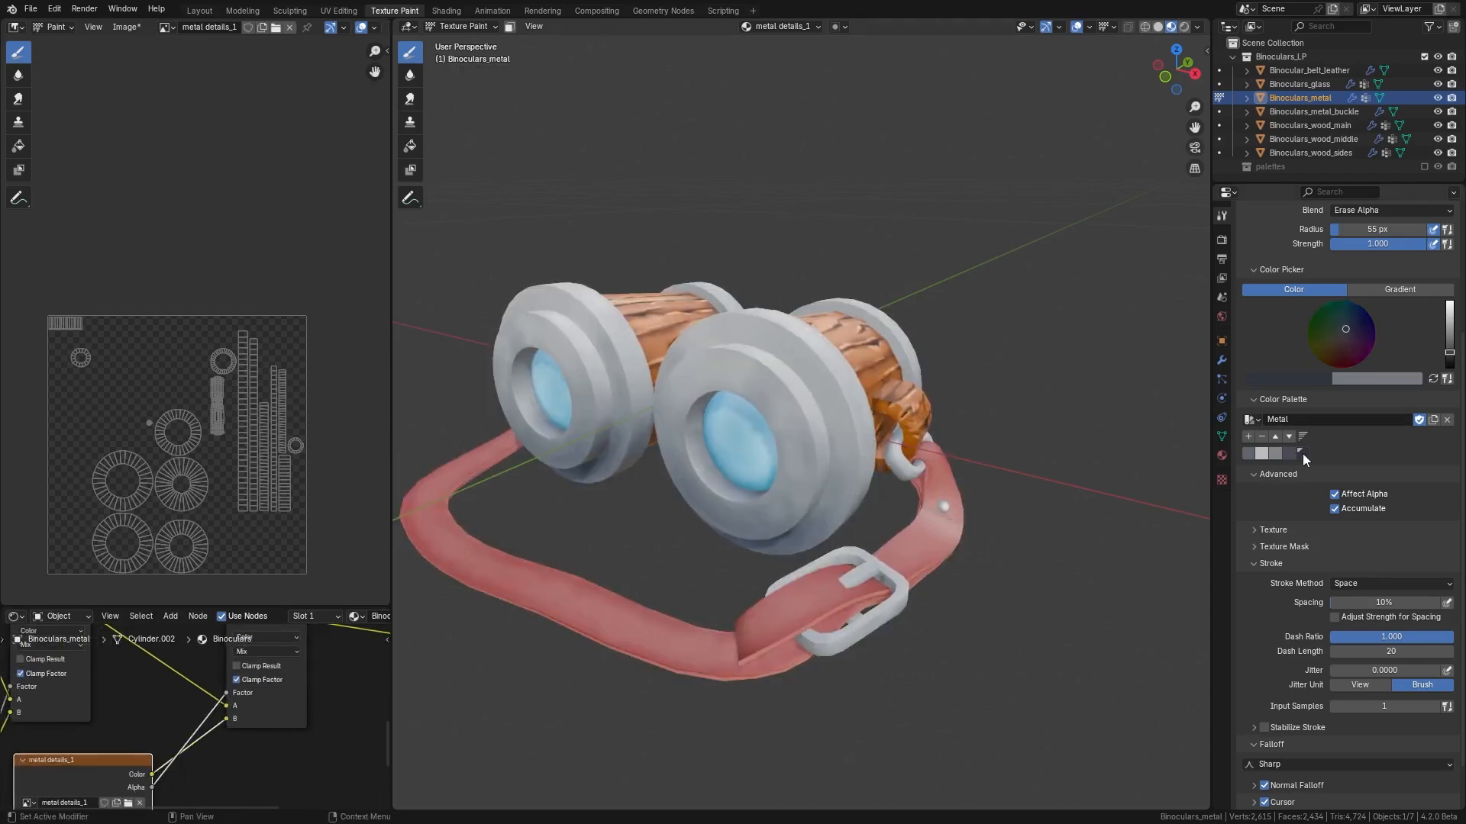
scroll(1338, 582, down, 2)
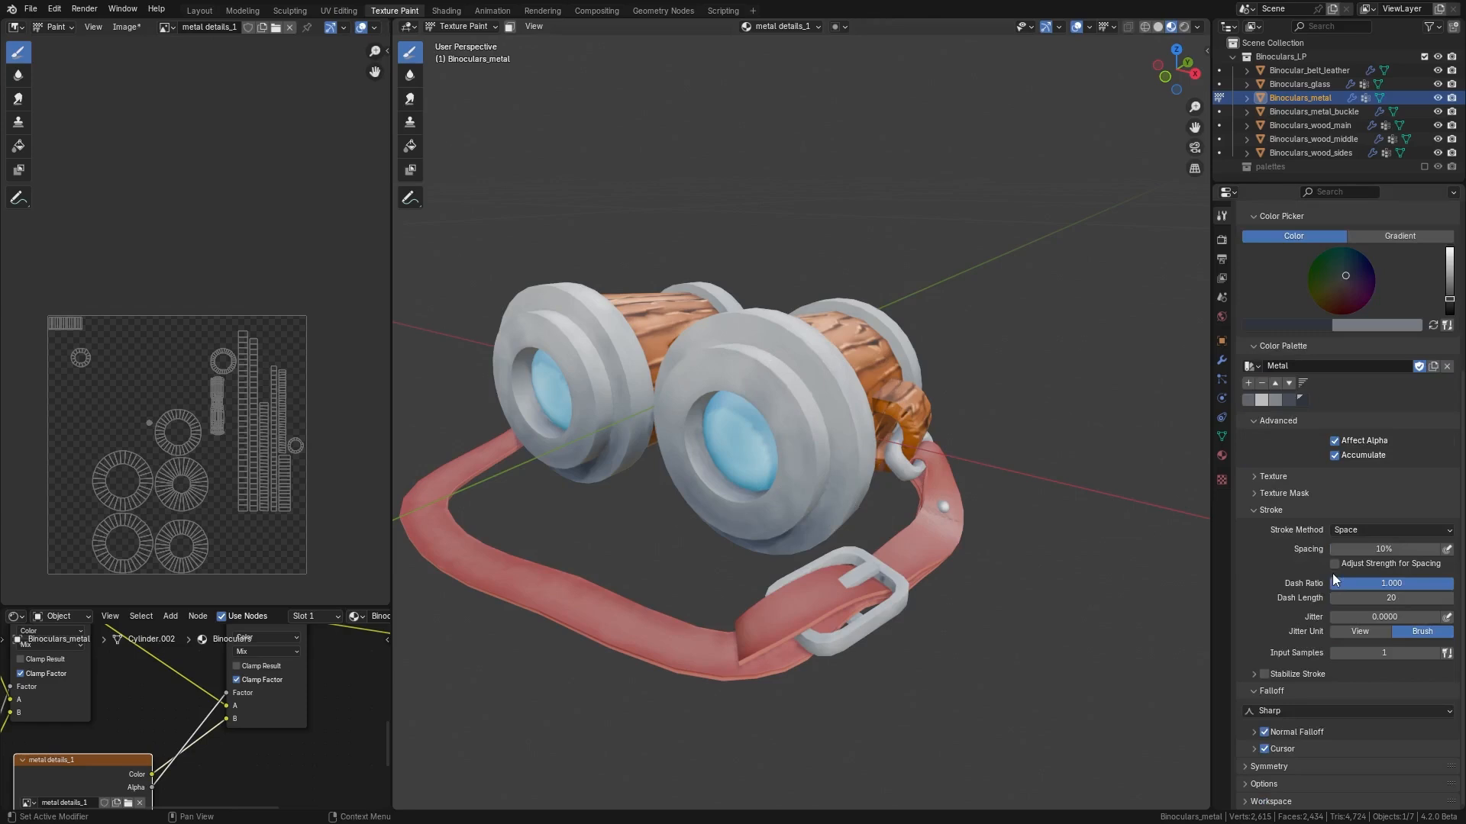
click(1272, 712)
click(1273, 682)
key(ctrl+Tab)
key(ctrl+Tab)
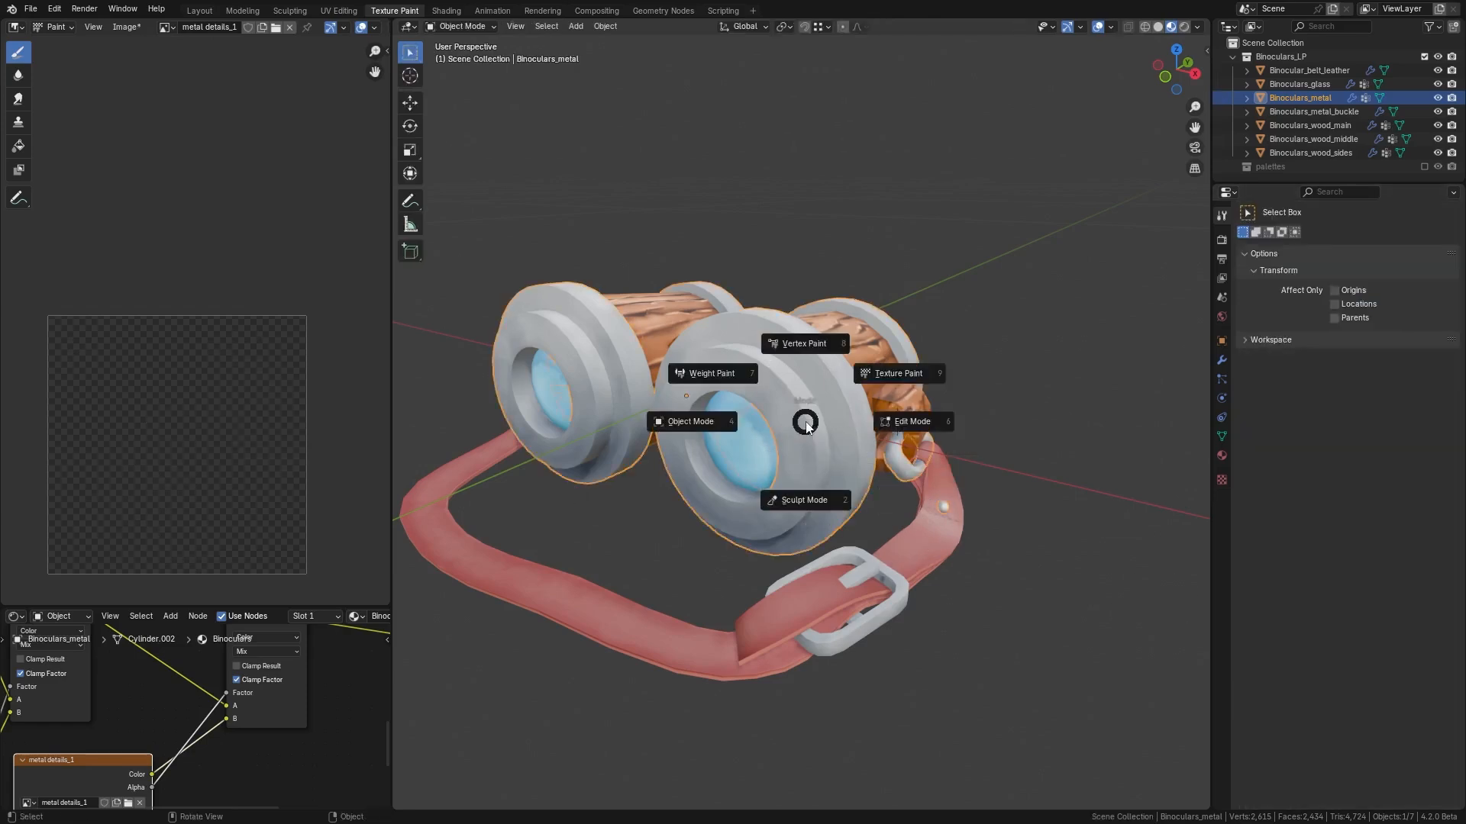
click(899, 374)
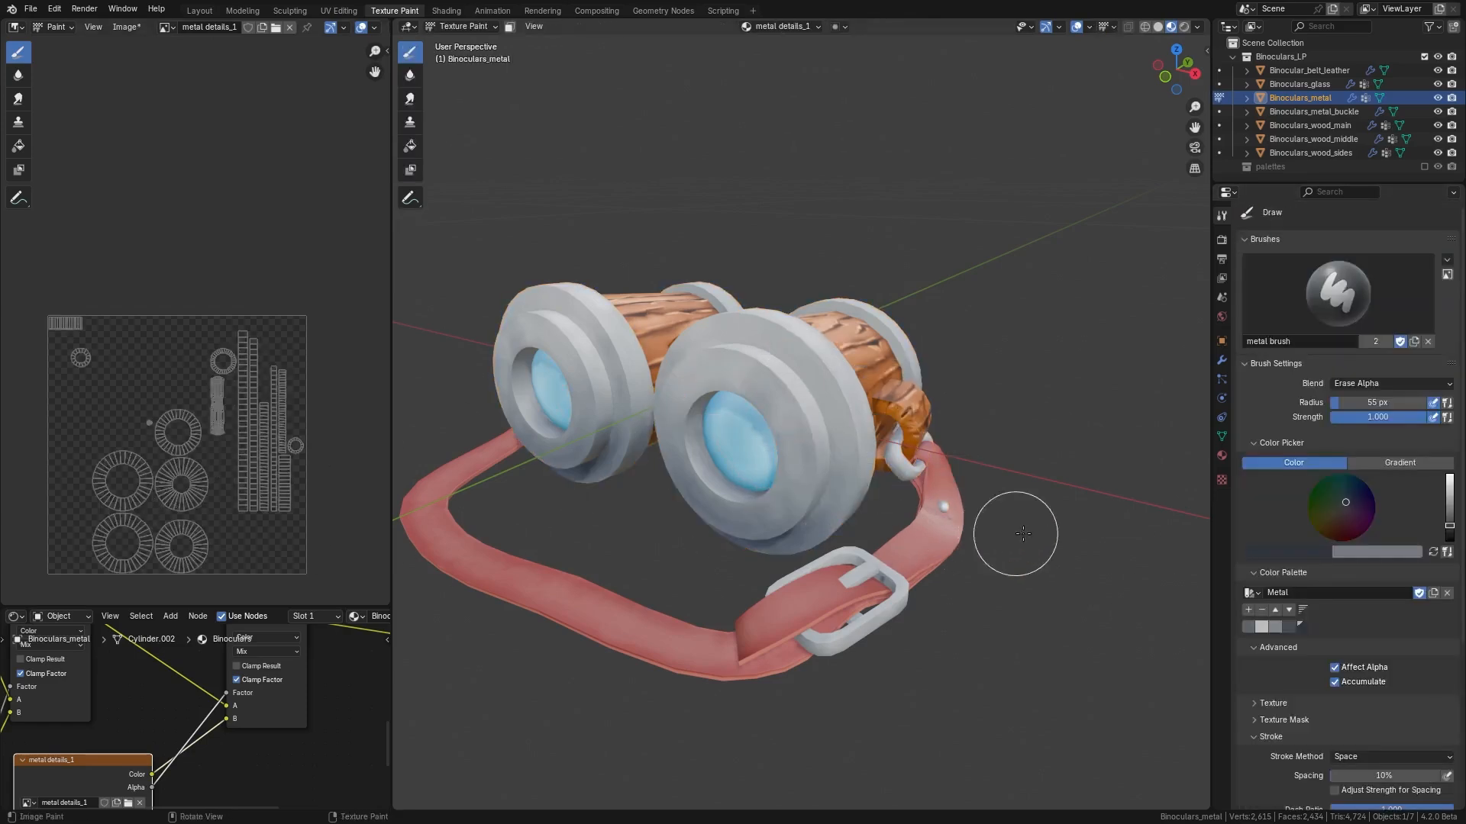
click(1359, 384)
click(1299, 401)
- Try a dark blue-gray stroke across the front metal lens rings and undo it
mouse_move(828, 385)
mouse_down()
mouse_move(771, 416)
mouse_move(895, 520)
mouse_up()
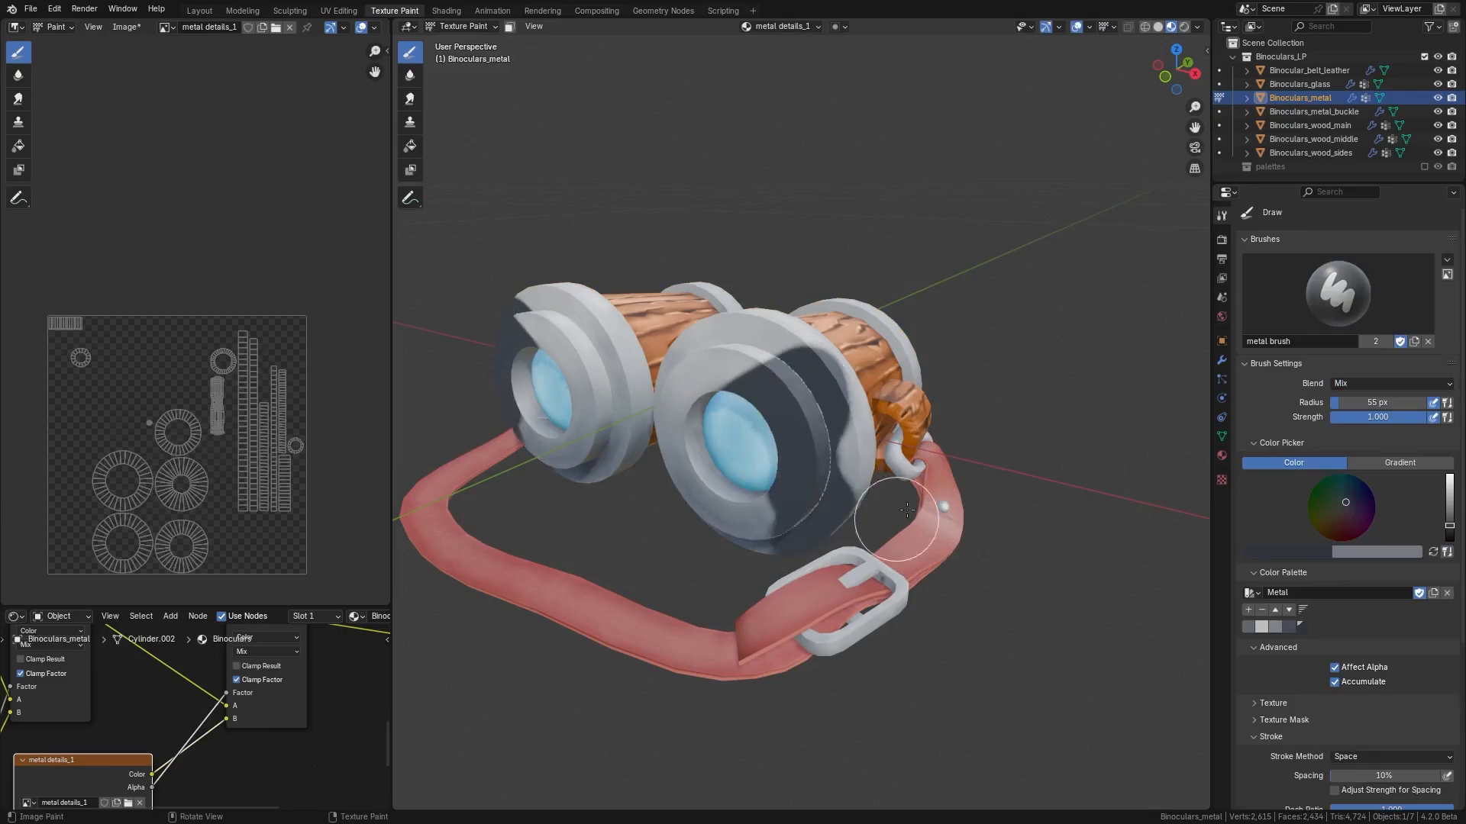
middle_drag(895, 520, 904, 482)
ctrl+middle_drag(905, 482, 927, 447)
key(ctrl+z)
- Try a dark dab on the step between the front lens rings and look for it on the texture image
scroll(265, 335, up, 4)
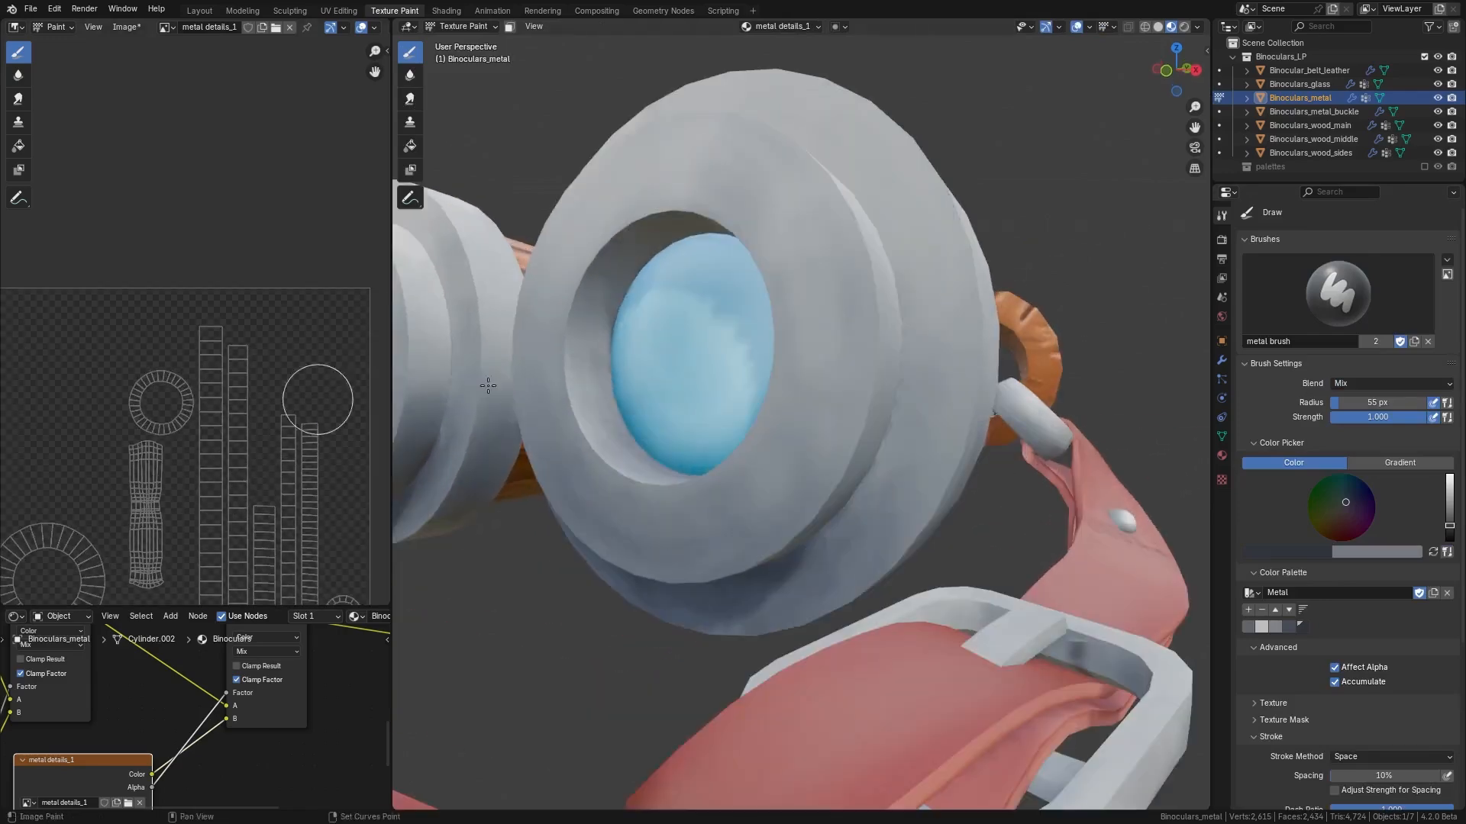
mouse_move(915, 374)
mouse_down()
mouse_move(896, 428)
mouse_move(908, 376)
mouse_up()
scroll(231, 525, down, 4)
scroll(230, 525, up, 8)
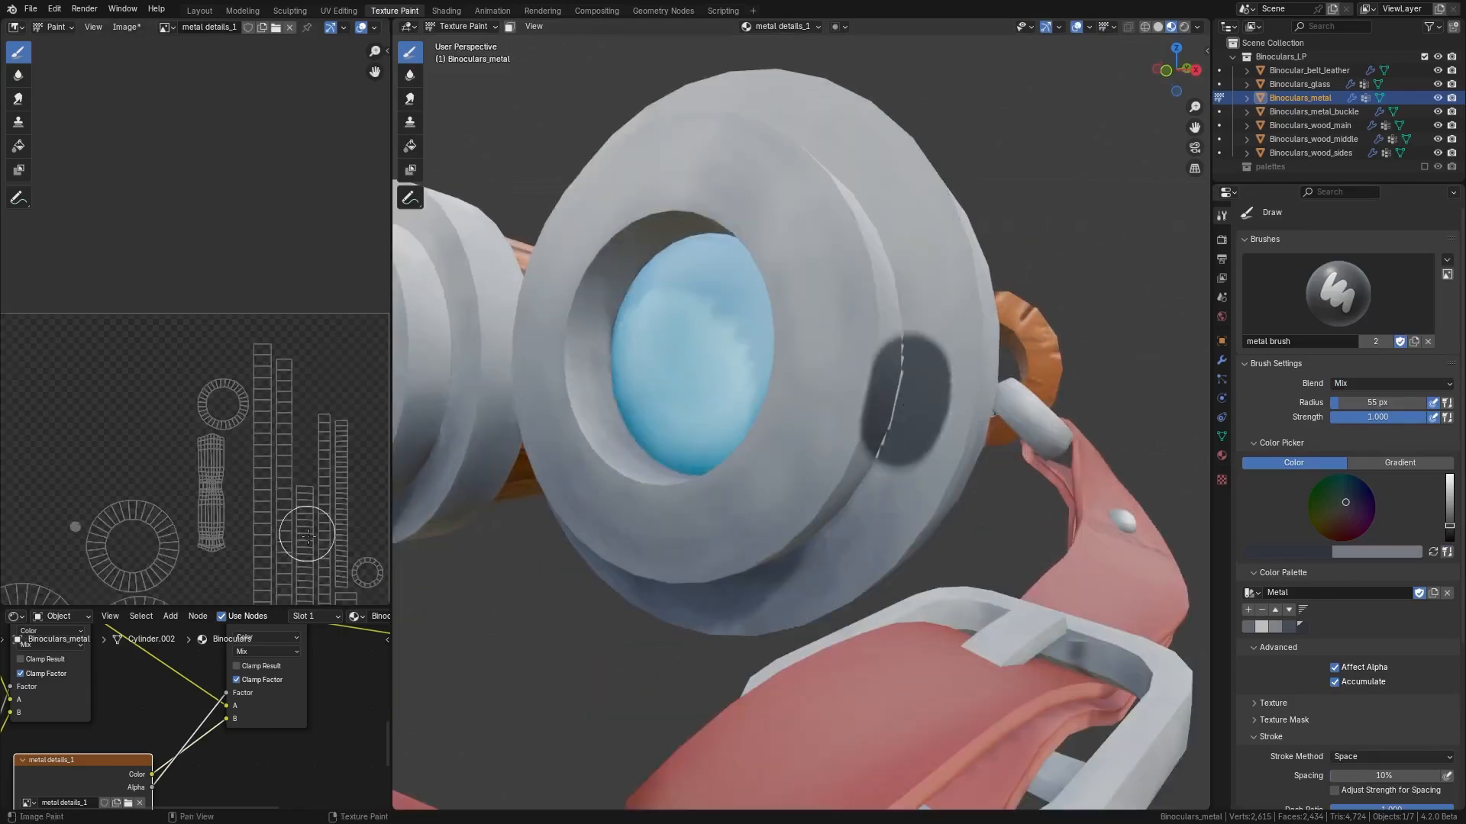
scroll(281, 540, up, 8)
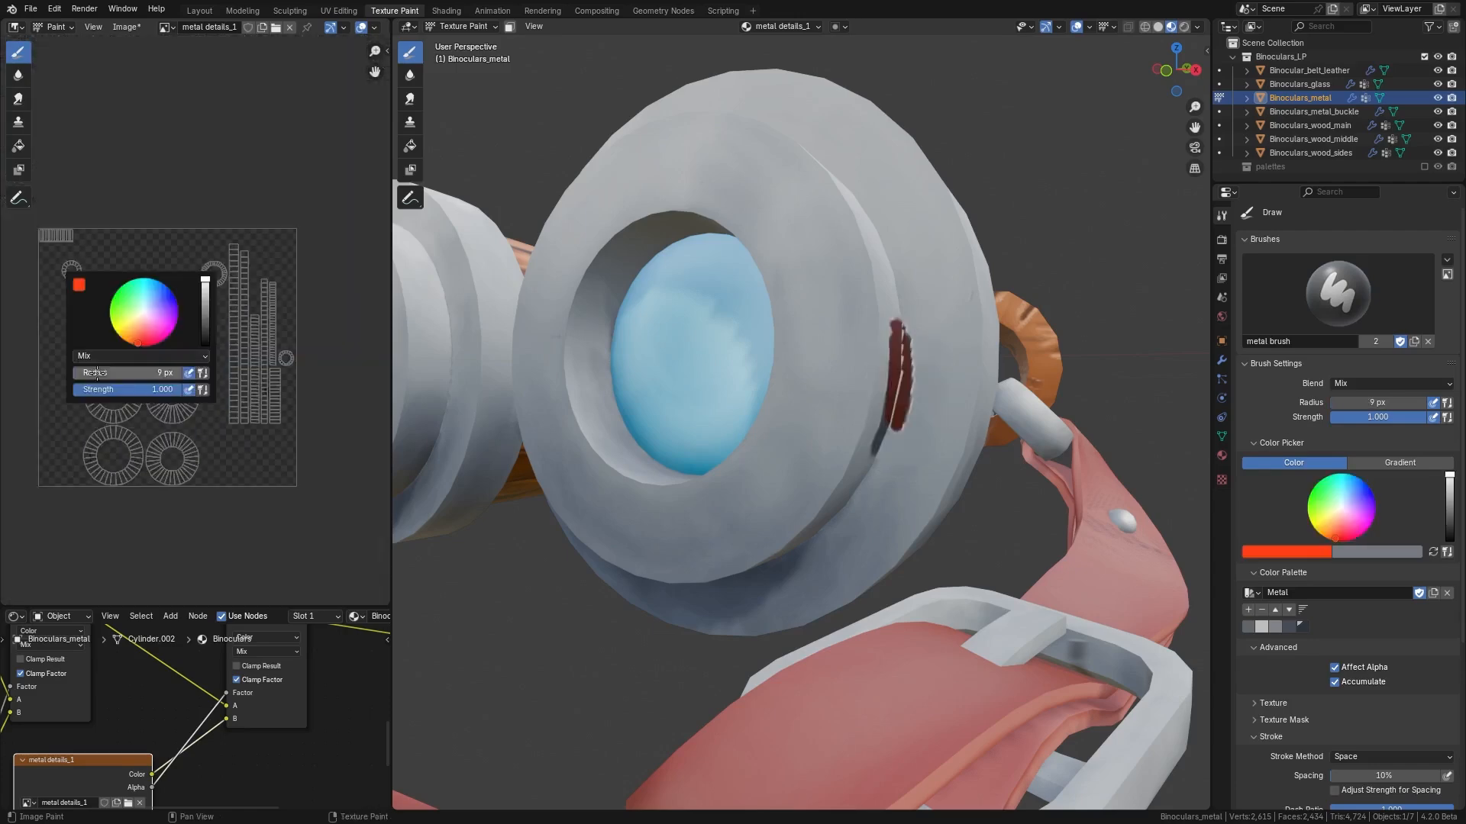
- Test bright red paint with a 51 px brush on the front ring and directly on its UV island, and undo the test strokes
drag(115, 373, 122, 373)
drag(909, 343, 904, 406)
scroll(191, 413, up, 6)
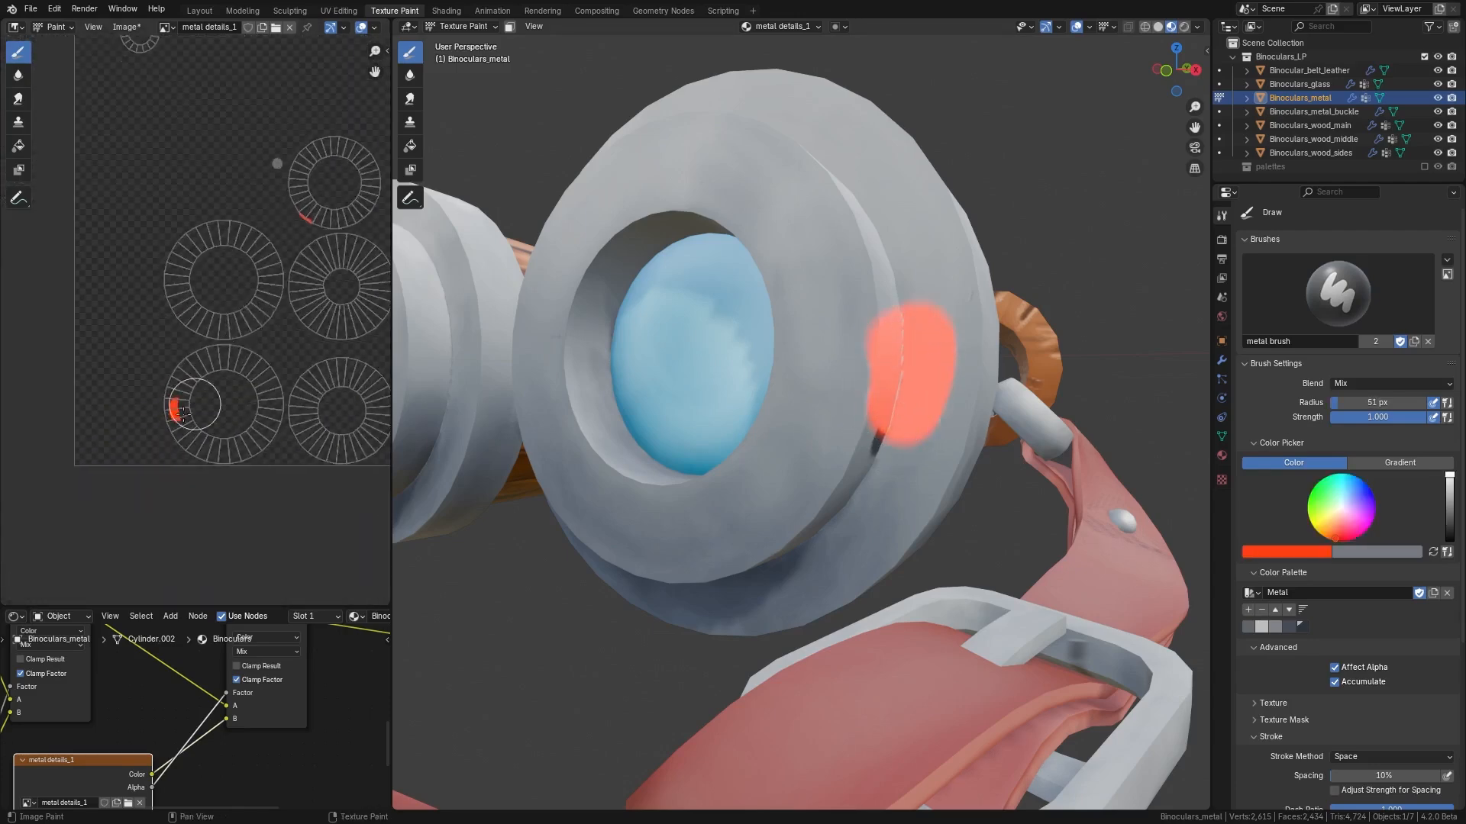
scroll(197, 462, up, 3)
click(160, 474)
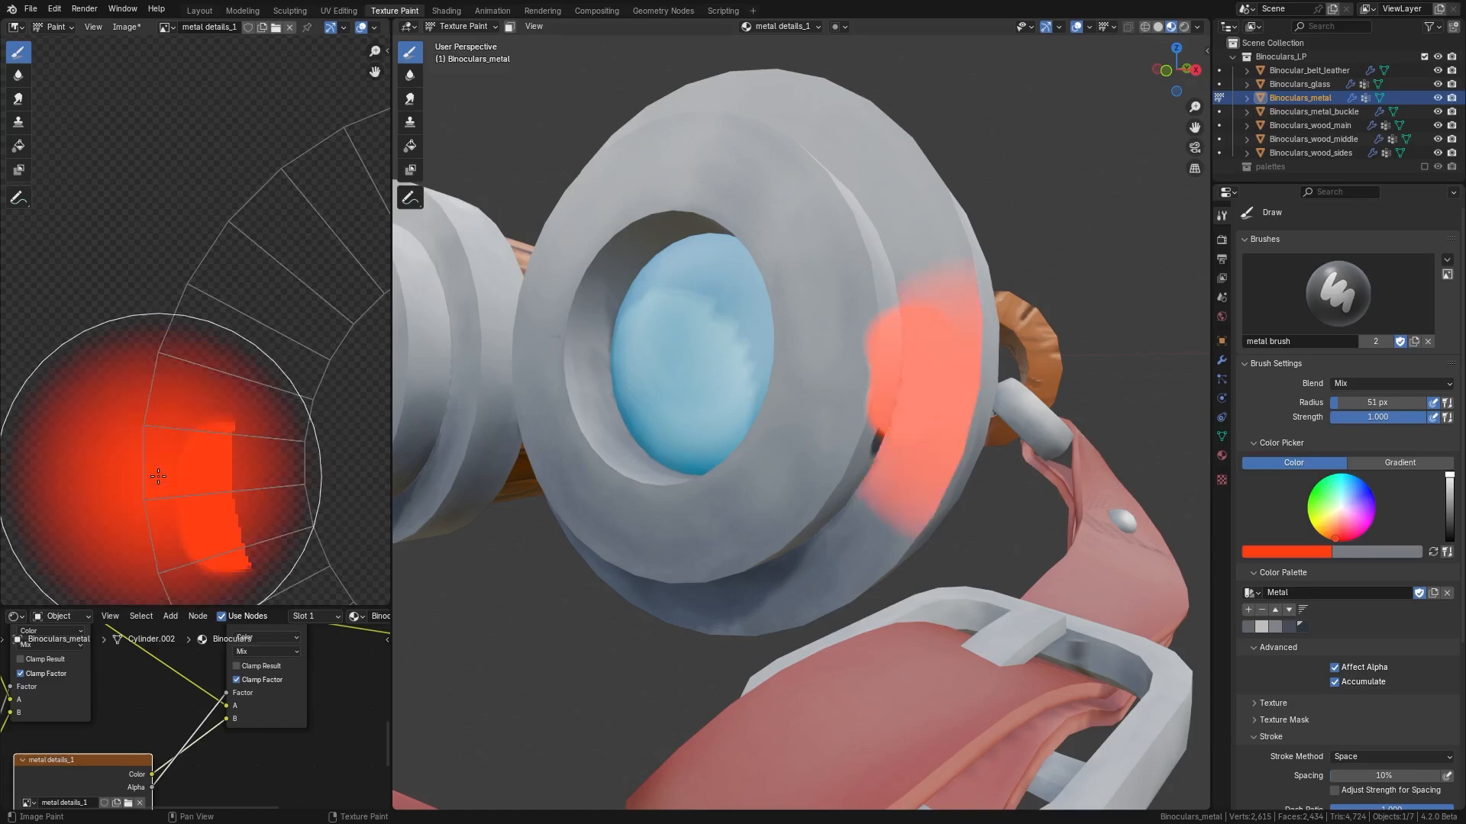
key(ctrl+z)
key(ctrl+z)
scroll(222, 435, down, 5)
key(ctrl+z)
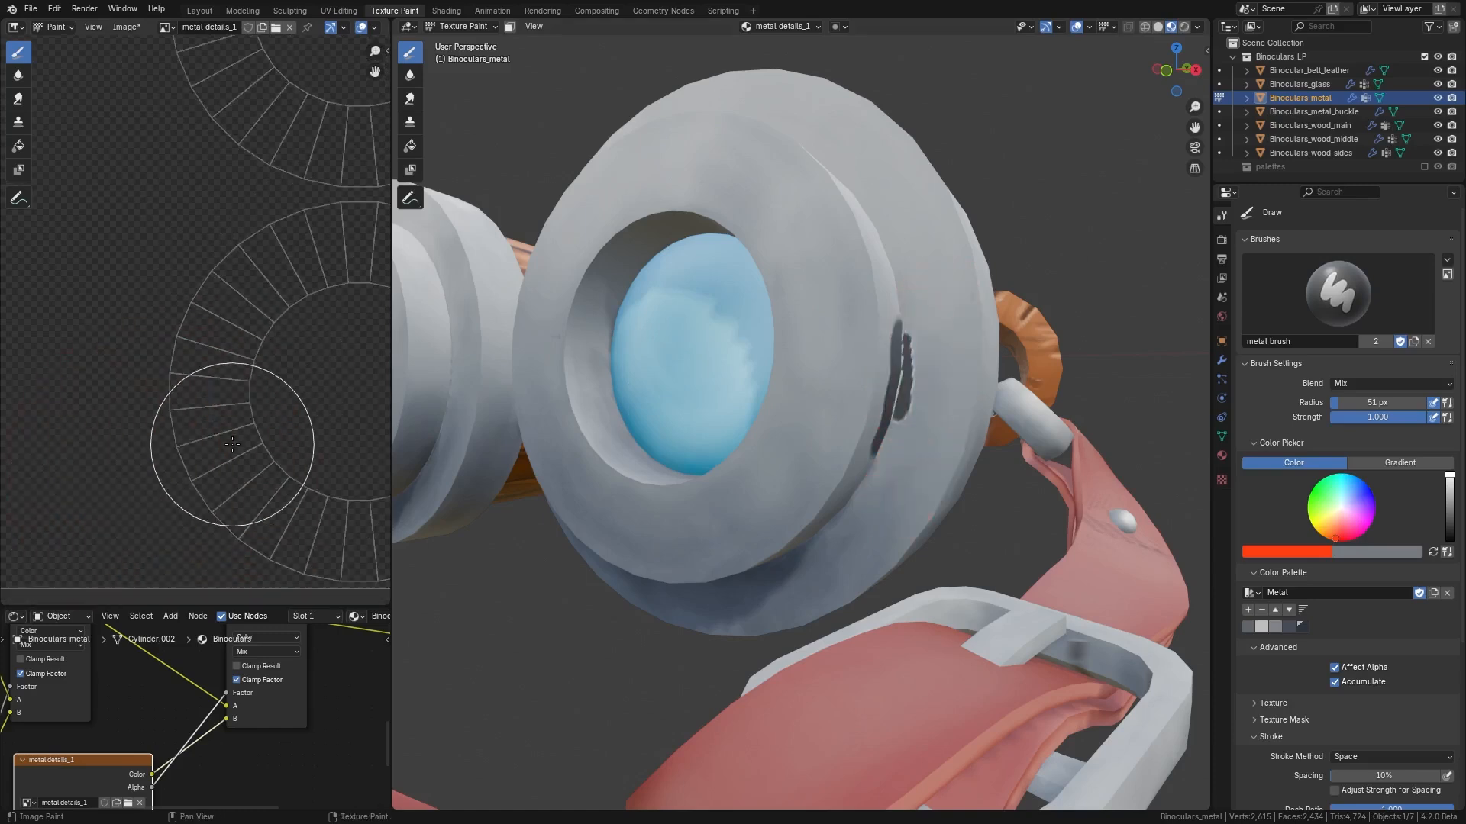
scroll(923, 343, down, 6)
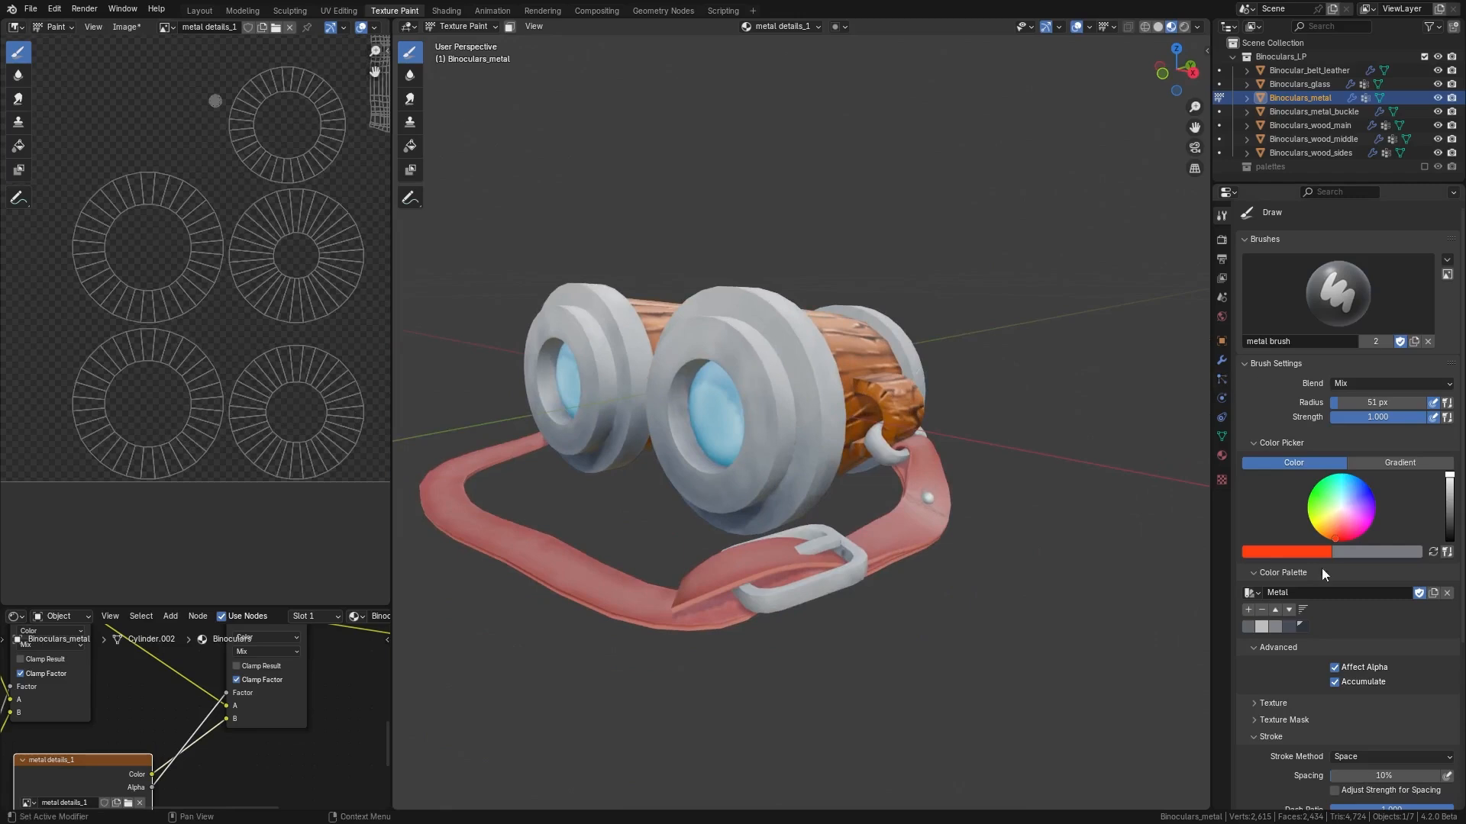
- Choose the lightest gray from the Metal palette and set the brush strength to 0.094
click(1275, 626)
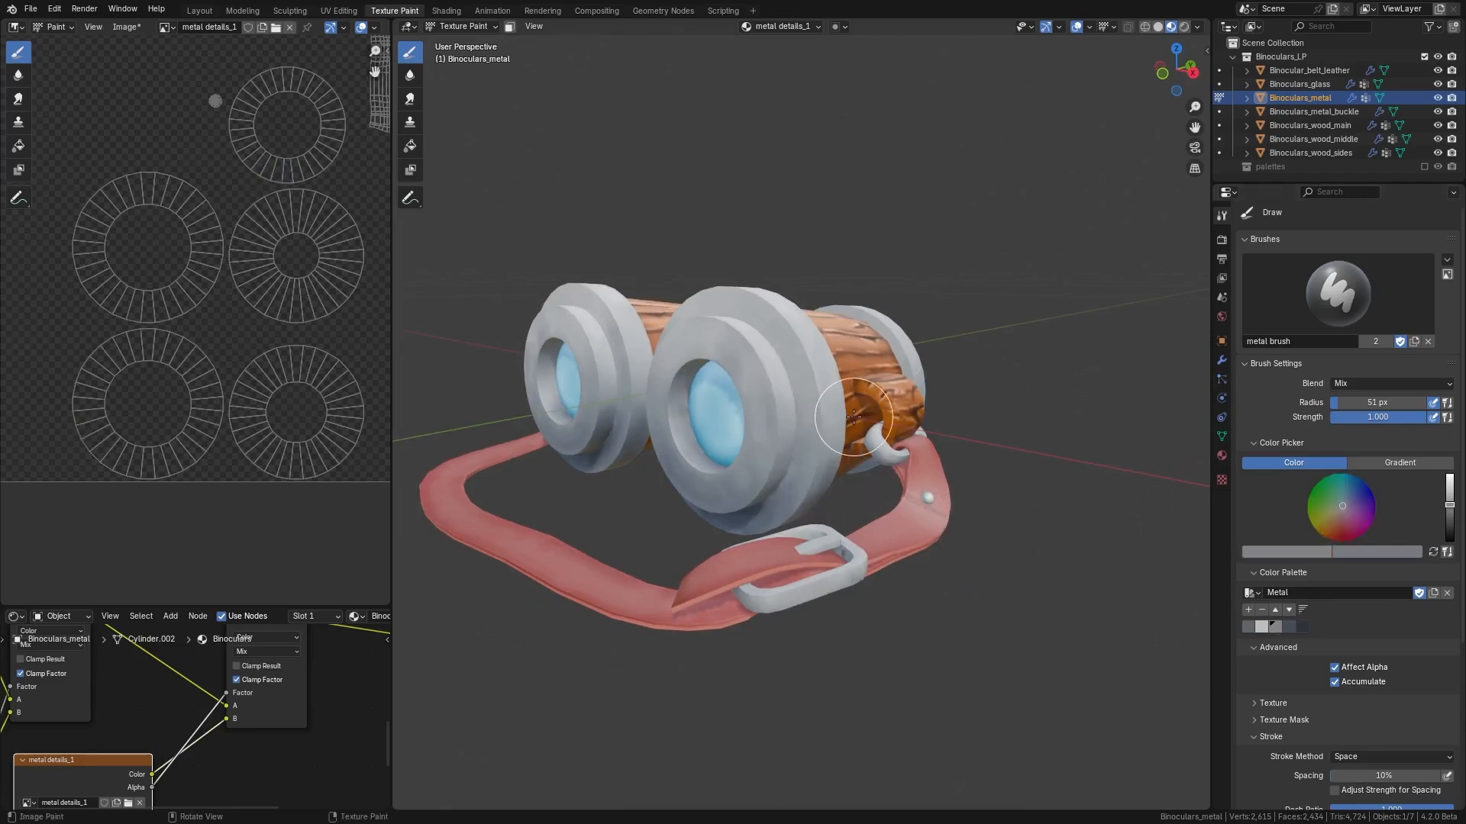
middle_drag(853, 416, 819, 475)
click(1261, 625)
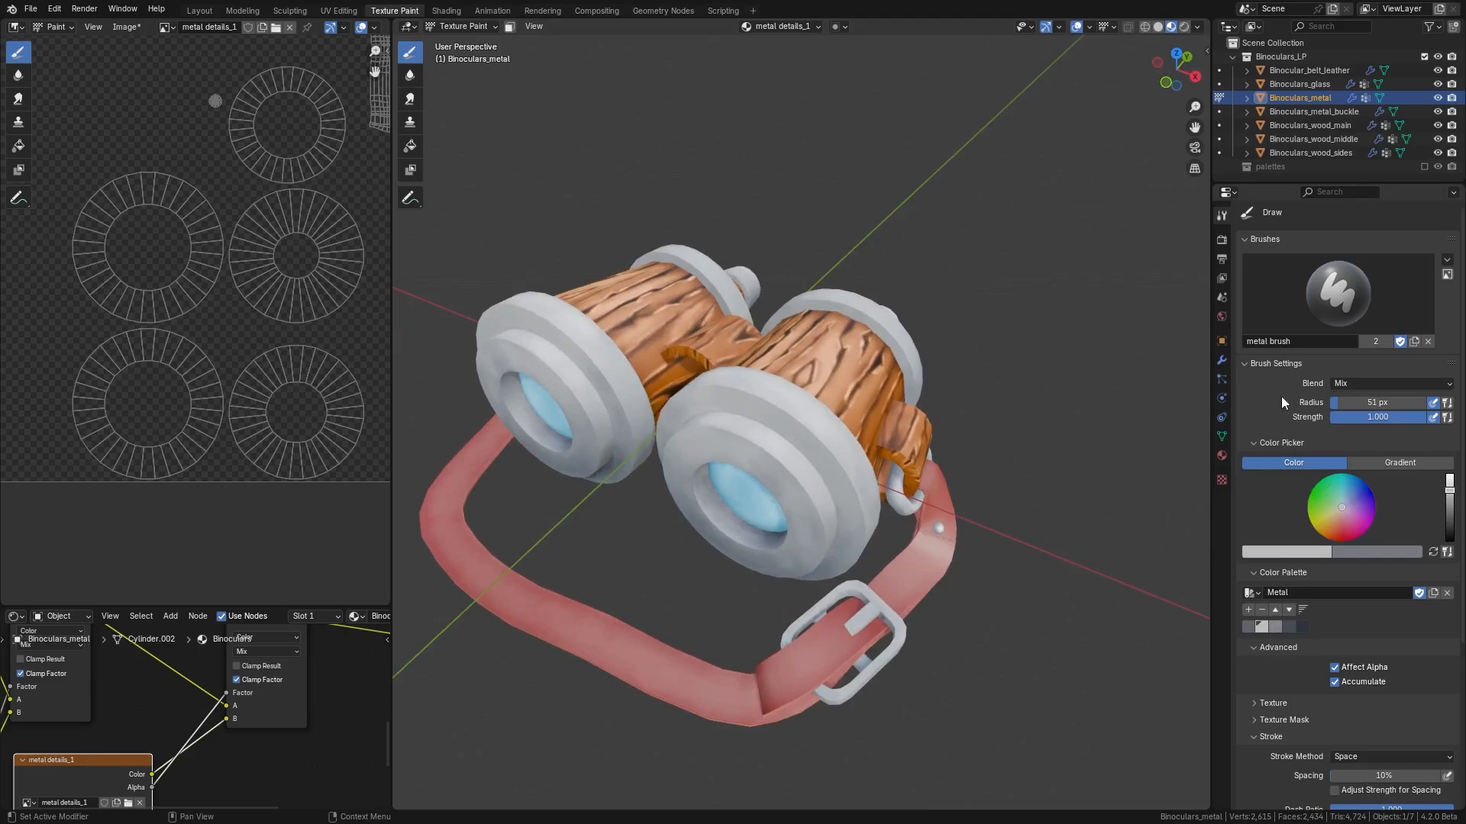
drag(1390, 417, 1337, 416)
scroll(1283, 647, down, 2)
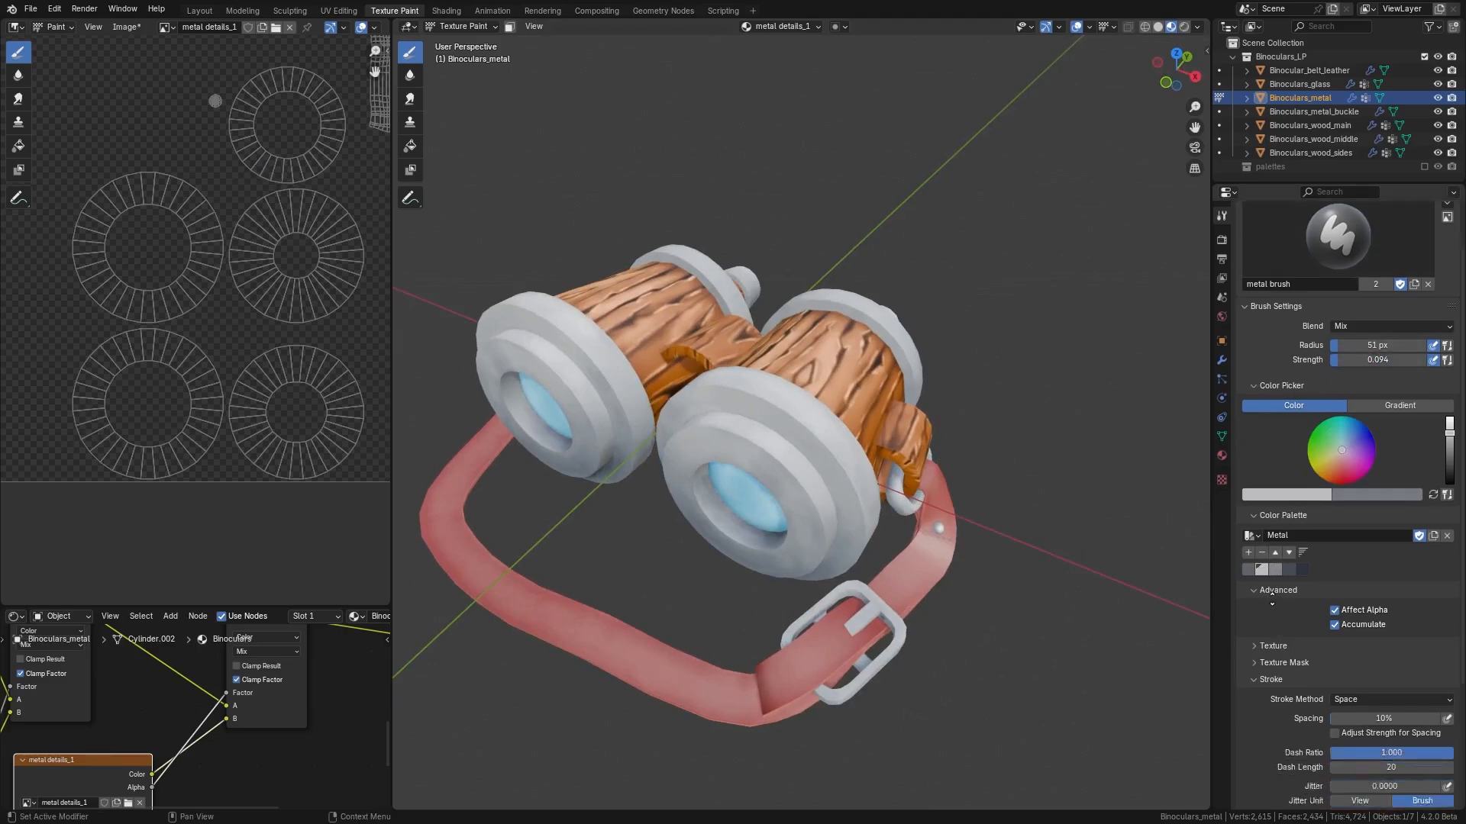
- Set the metal brush's falloff curve to Linear
scroll(1272, 604, down, 5)
click(1286, 714)
click(1282, 664)
scroll(824, 410, up, 2)
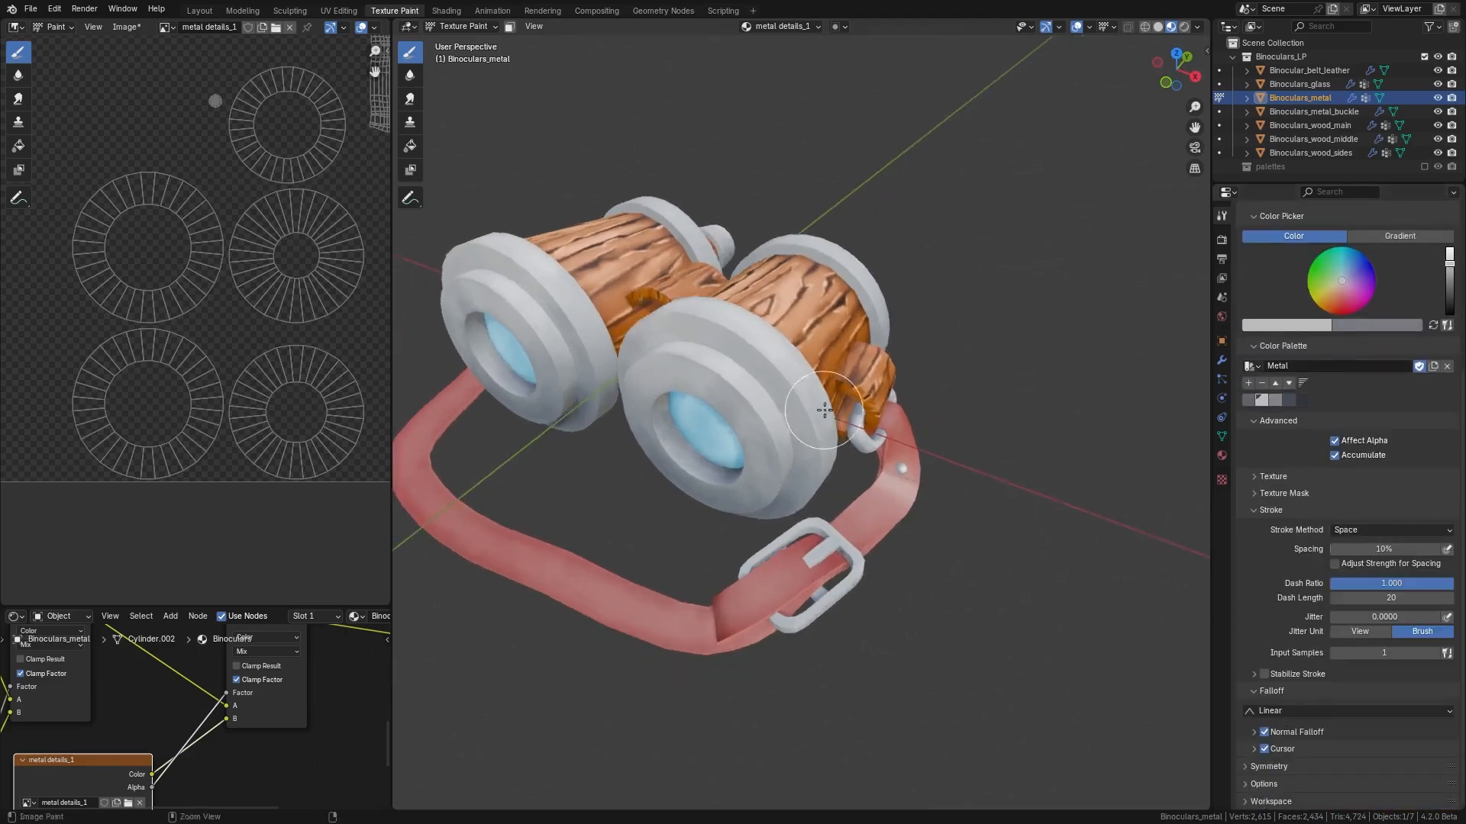
- Try a light gray stroke down the front lens ring and undo it
mouse_move(824, 410)
ctrl+middle_down()
mouse_move(811, 323)
mouse_move(802, 412)
mouse_move(786, 383)
ctrl+middle_up()
drag(788, 358, 809, 468)
key(ctrl+z)
key(ctrl+z)
- Reduce the brush radius to 28 px and paint light gray highlights along the outer rim of the smaller front lens ring
mouse_move(789, 383)
shift+middle_down()
mouse_move(833, 441)
mouse_move(844, 420)
shift+middle_up()
key(f)
click(852, 422)
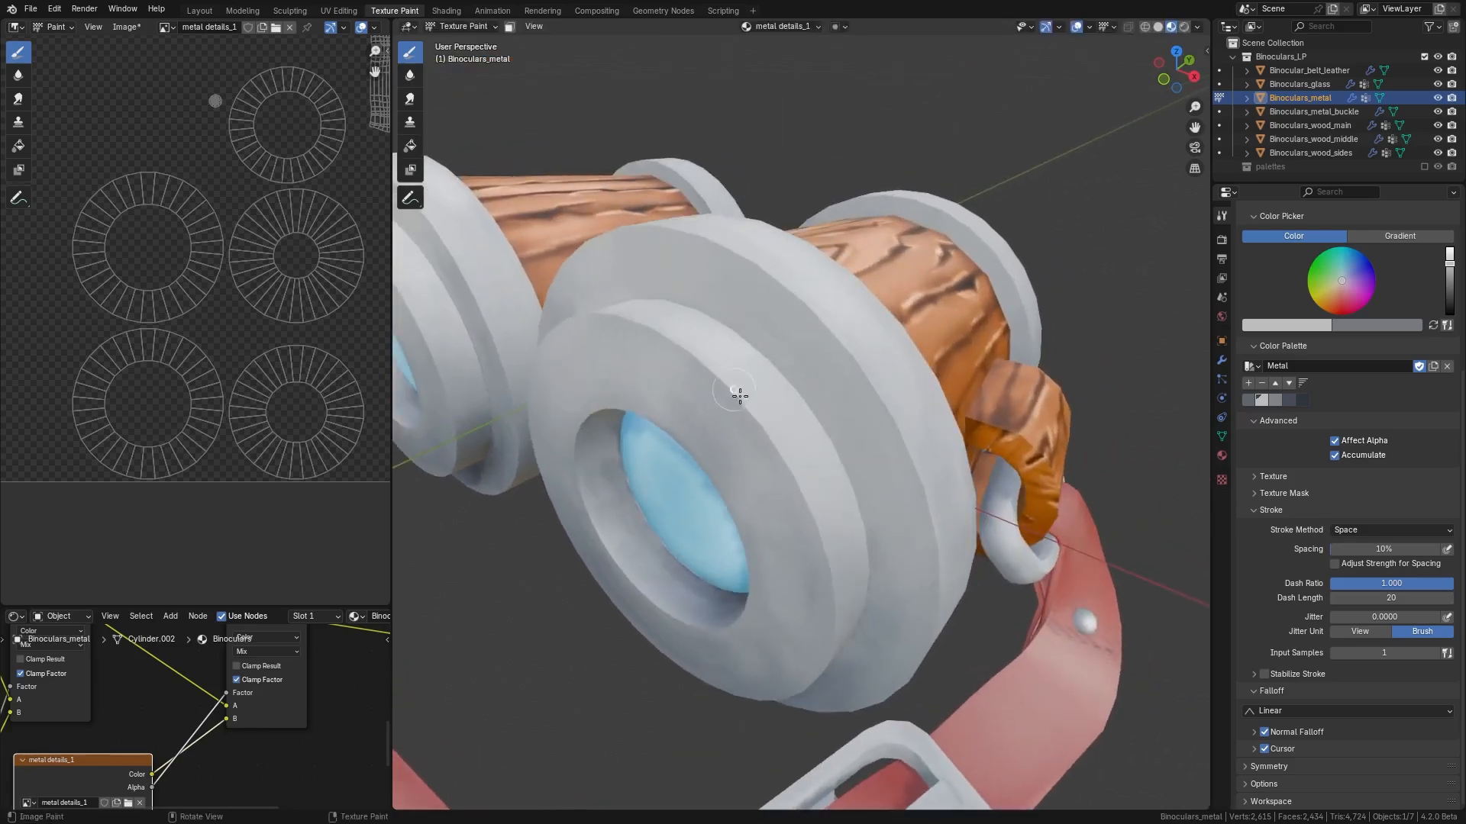
middle_drag(817, 537, 926, 491)
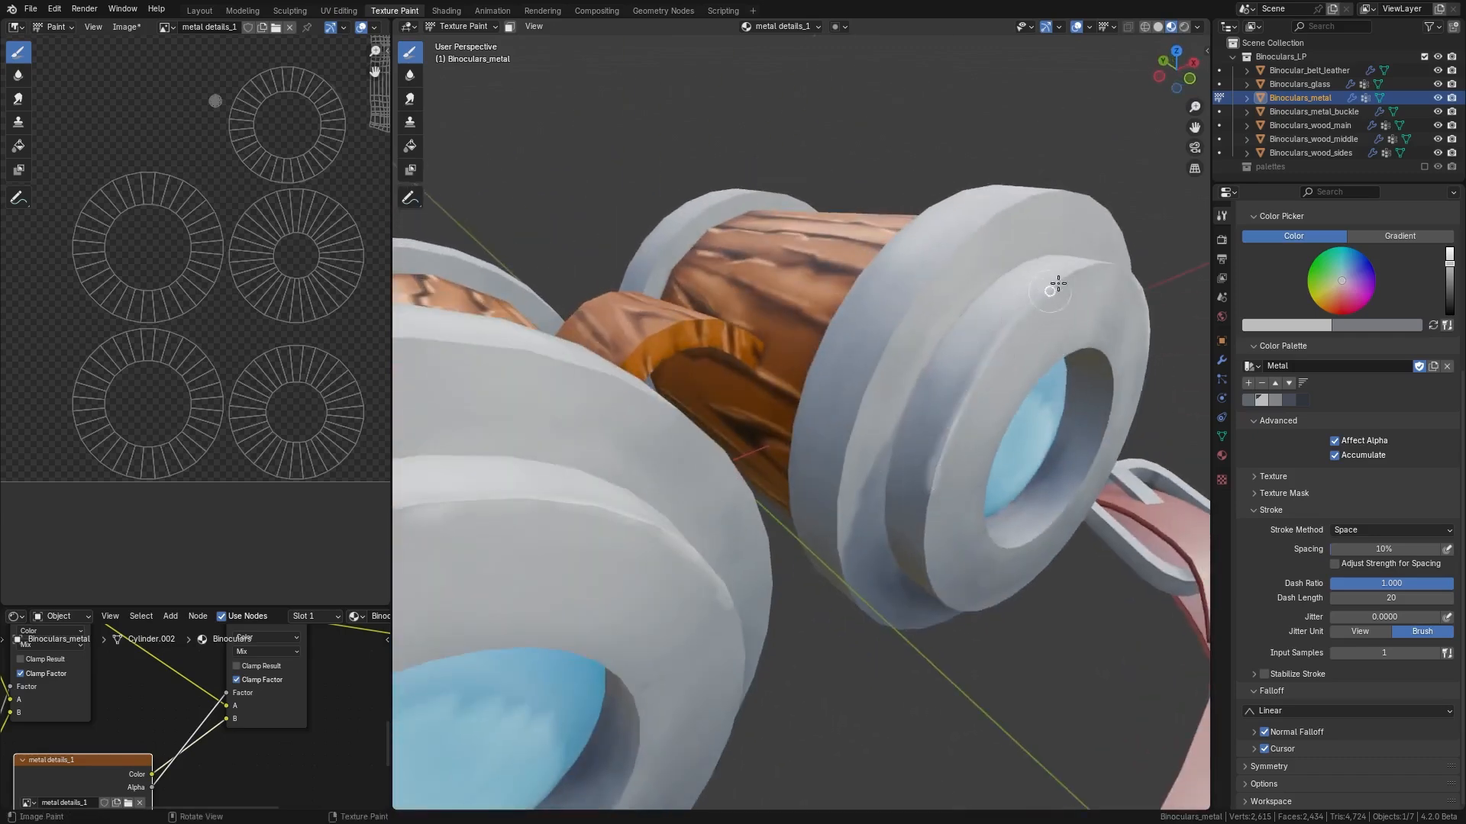
middle_drag(1057, 284, 837, 448)
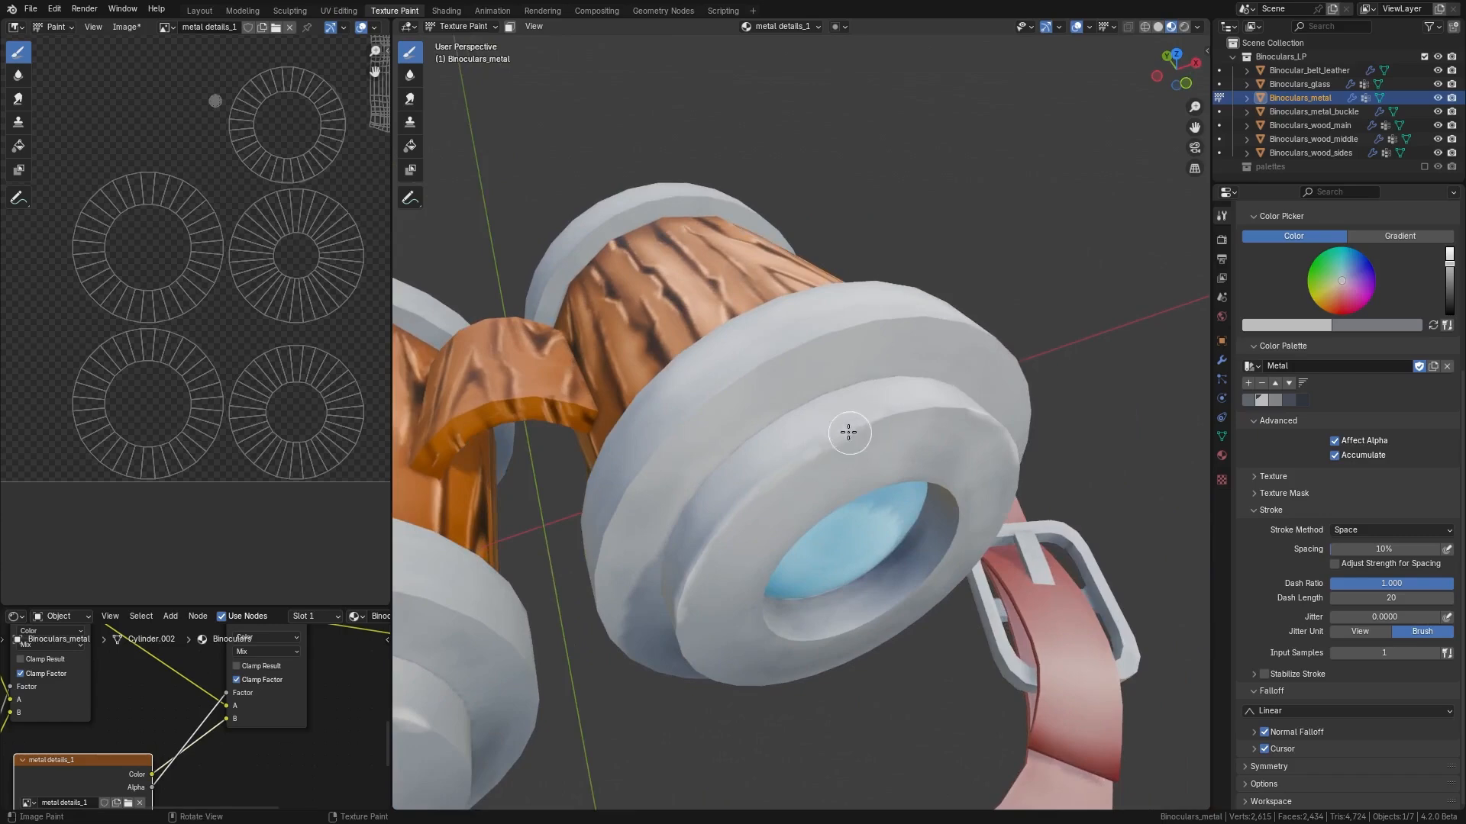
mouse_move(912, 423)
middle_down()
mouse_move(873, 415)
mouse_move(870, 305)
middle_up()
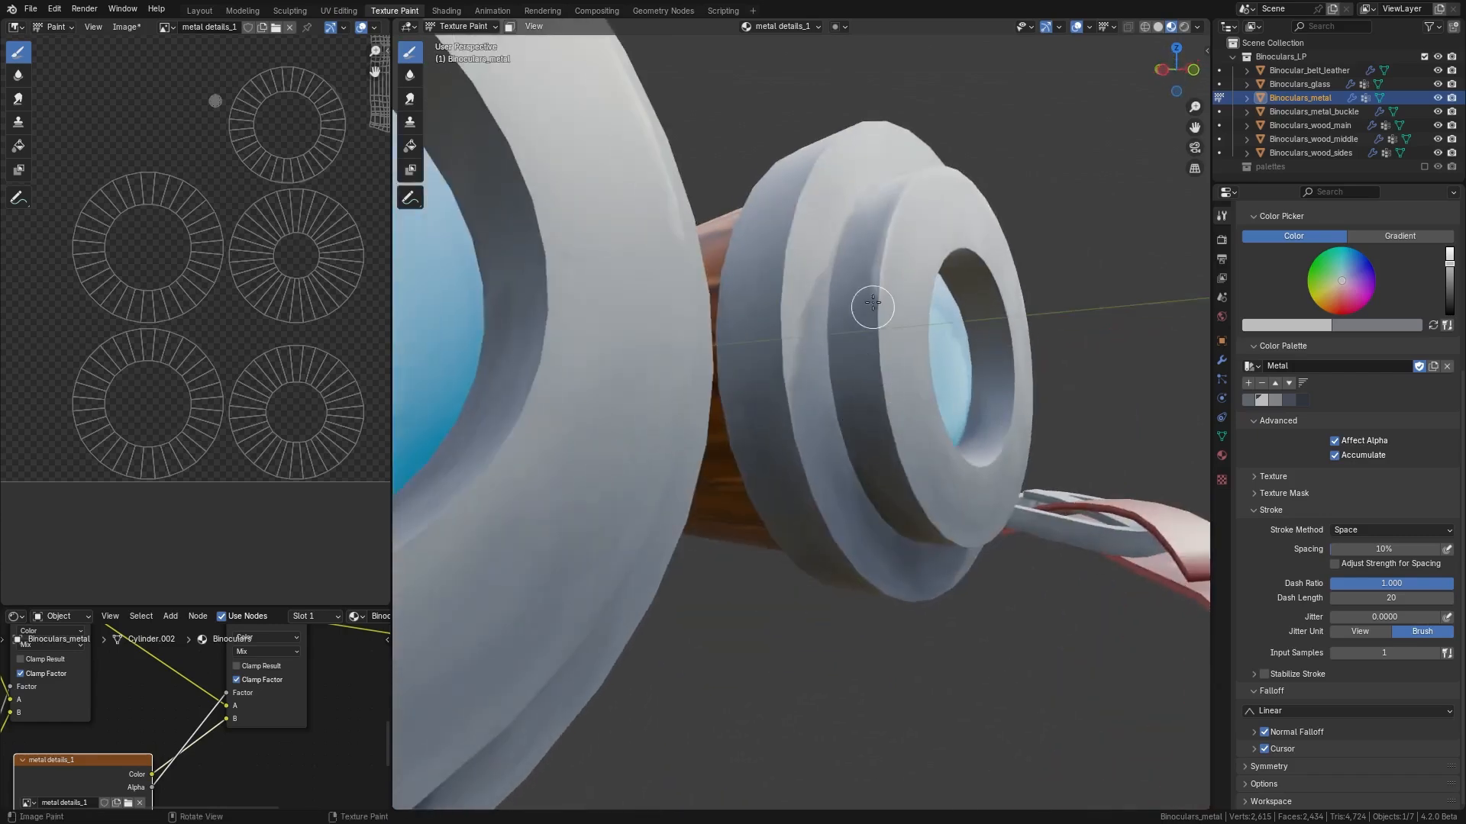
scroll(883, 393, up, 3)
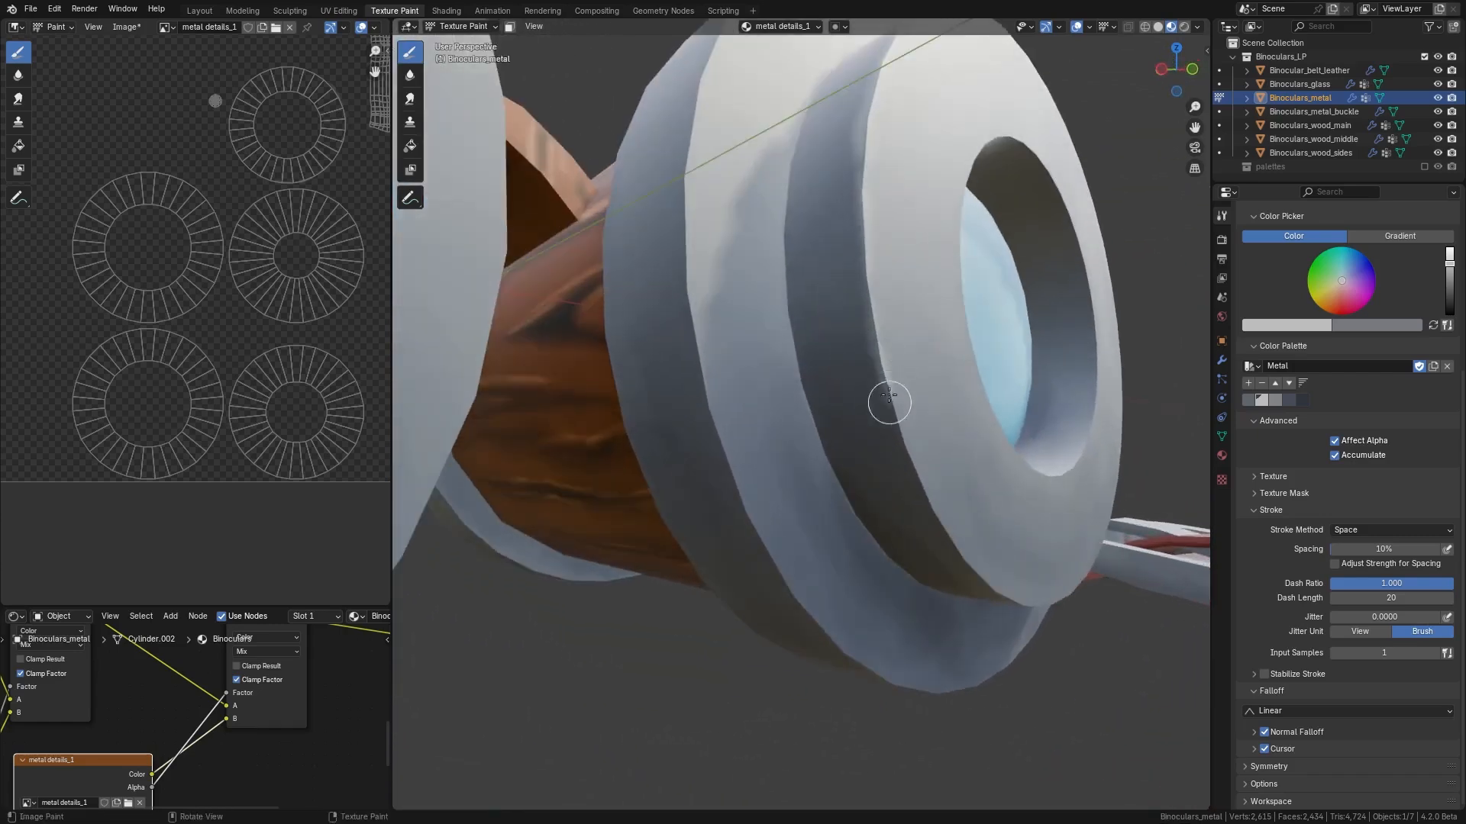
mouse_move(938, 520)
middle_down()
mouse_move(726, 415)
mouse_move(877, 387)
mouse_move(771, 237)
mouse_move(837, 412)
mouse_move(828, 366)
middle_up()
- Isolate the metal object in local view and continue the light highlight around the smaller front ring's outer rim
key(KP_Divide)
mouse_move(747, 405)
middle_down()
mouse_move(848, 419)
mouse_move(781, 484)
middle_up()
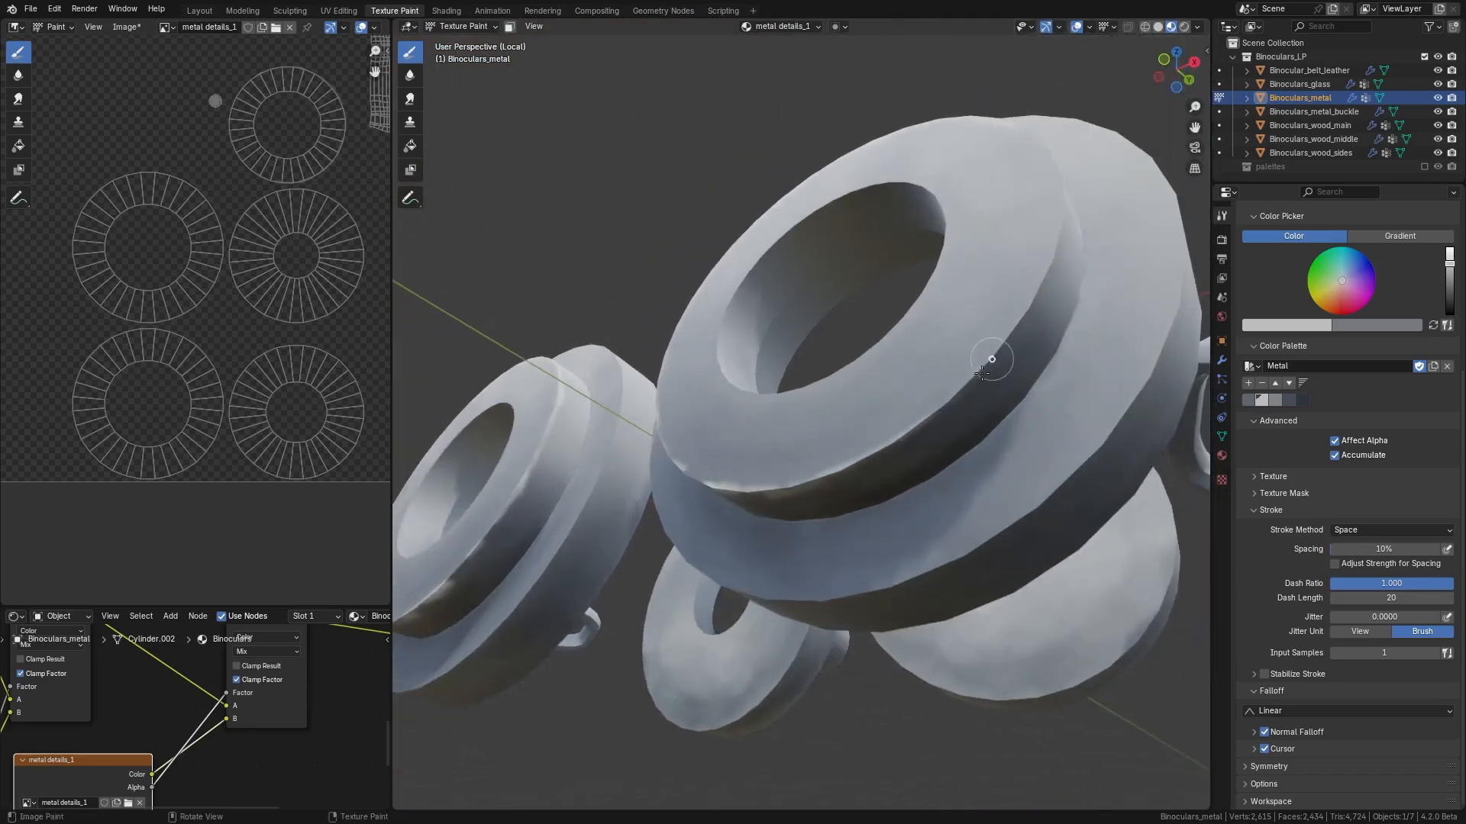
middle_drag(1018, 328, 917, 574)
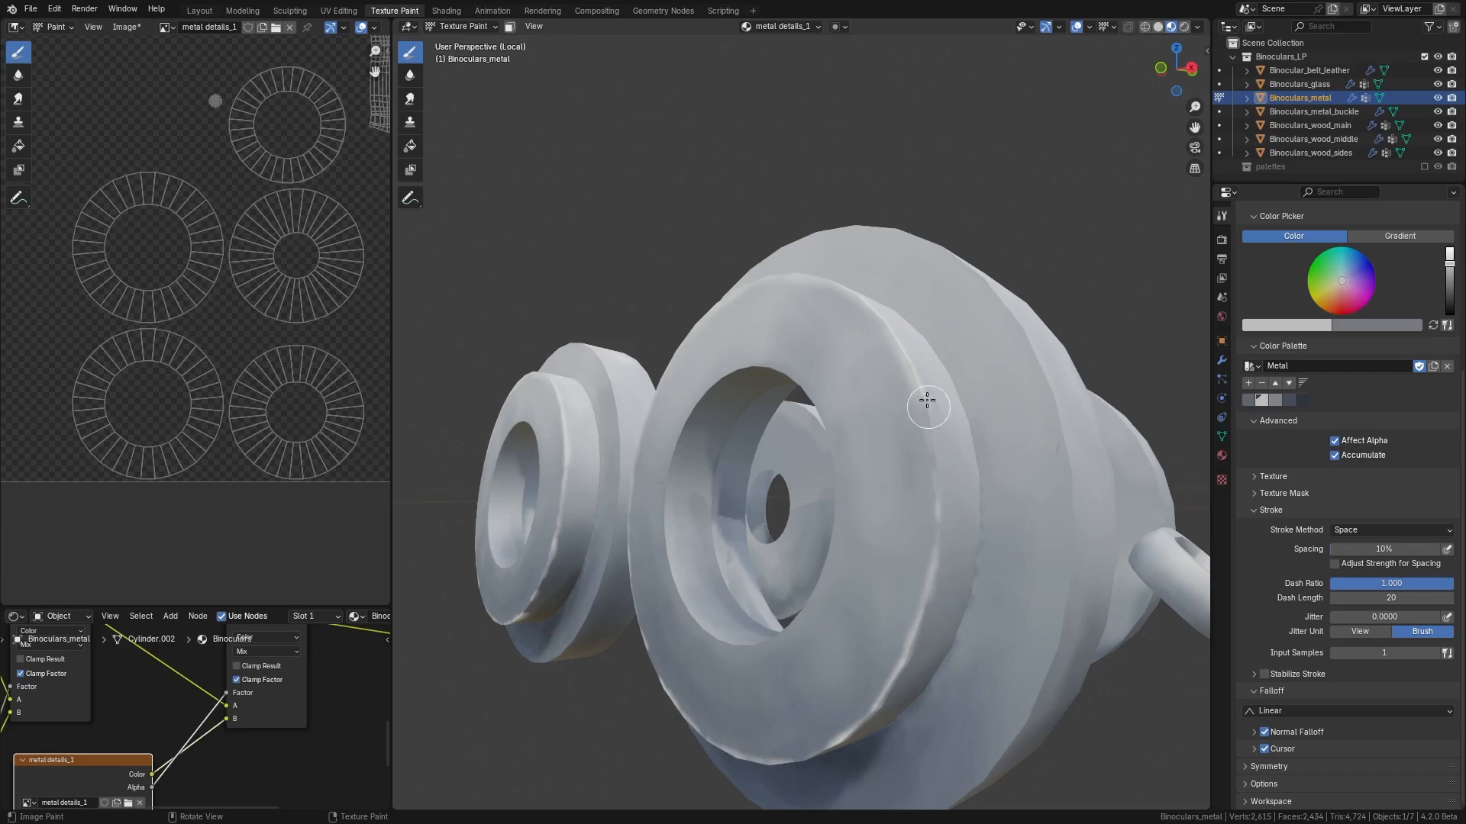
drag(927, 400, 938, 475)
middle_drag(932, 540, 954, 553)
- Paint a light highlight around the edge of the lens hole in the smaller front ring
drag(702, 499, 701, 560)
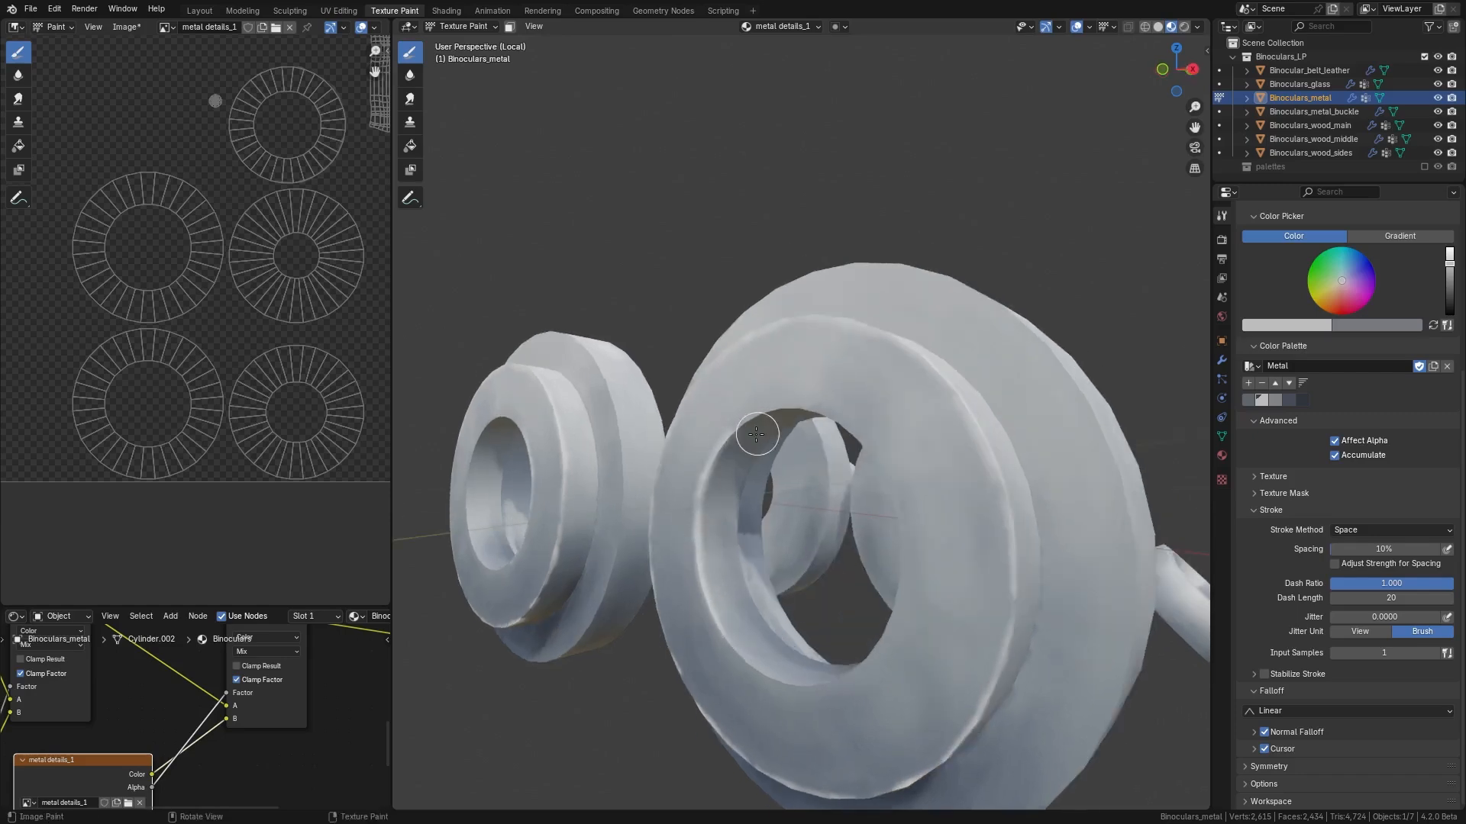
middle_drag(759, 427, 670, 439)
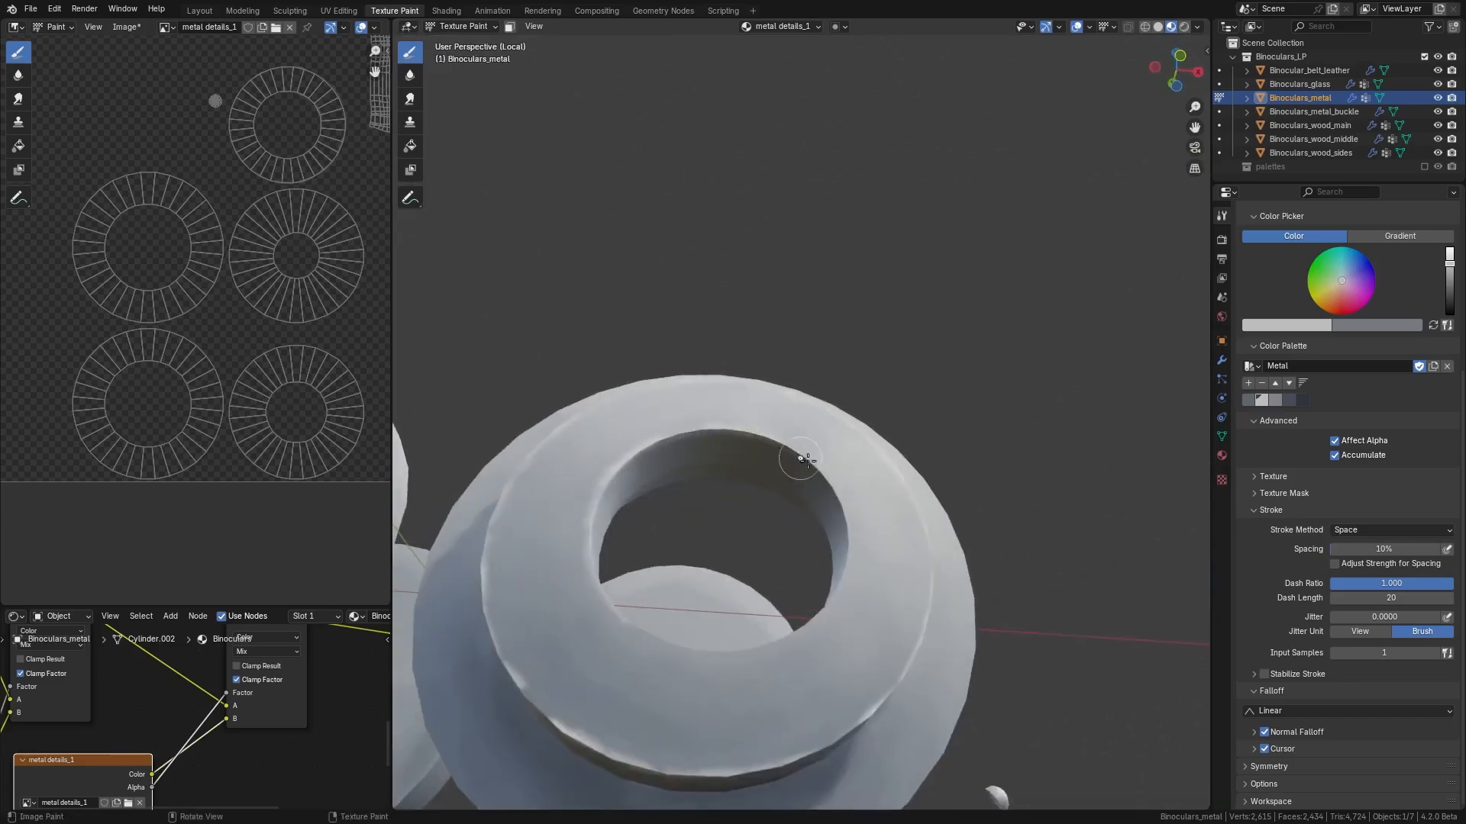
middle_drag(807, 459, 836, 622)
middle_drag(849, 518, 751, 490)
- Paint a light highlight along the outward-facing side and underside of the larger front ring's front edge
middle_drag(774, 552, 735, 597)
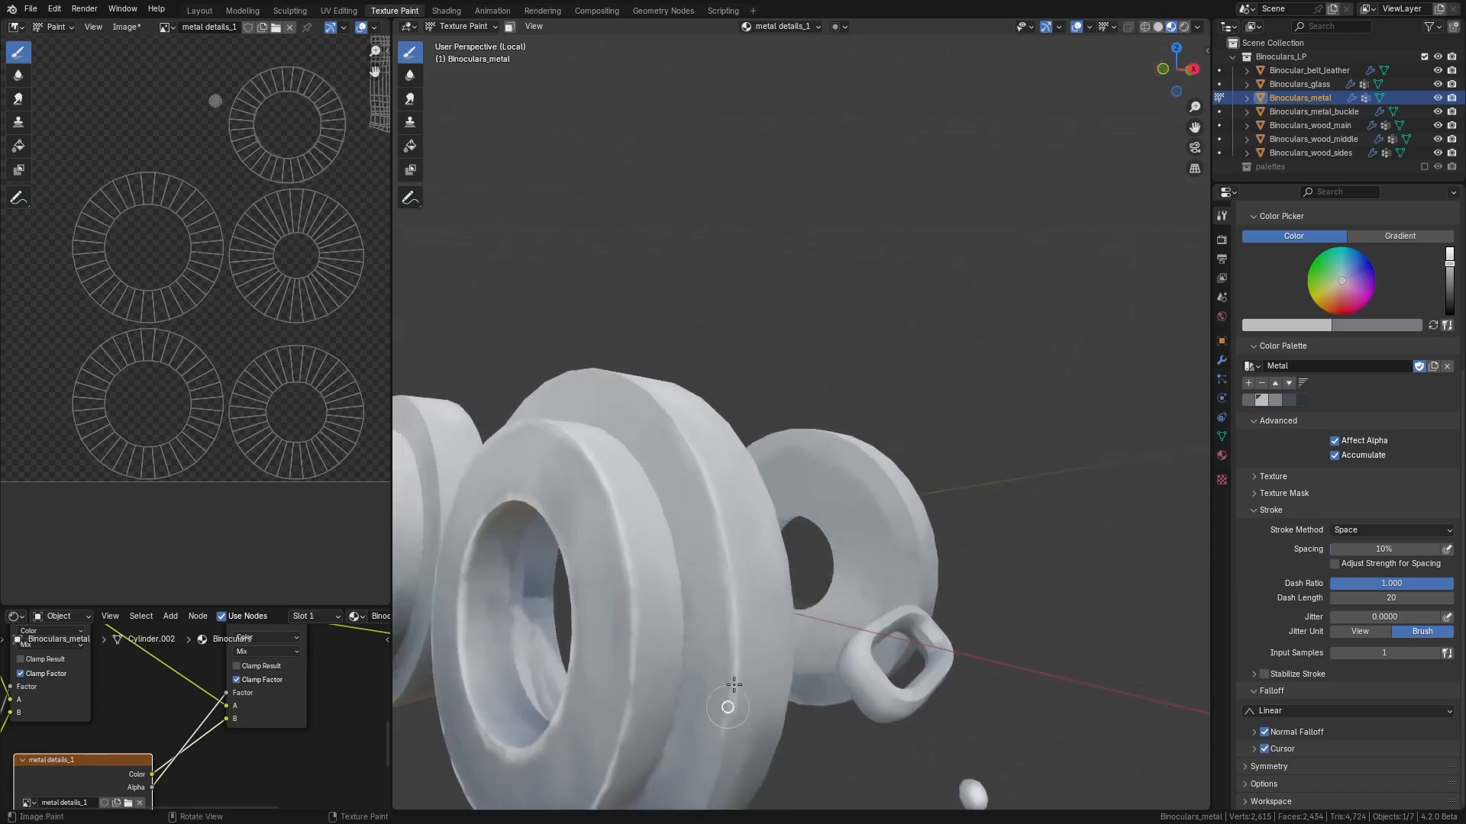
shift+middle_drag(733, 685, 804, 518)
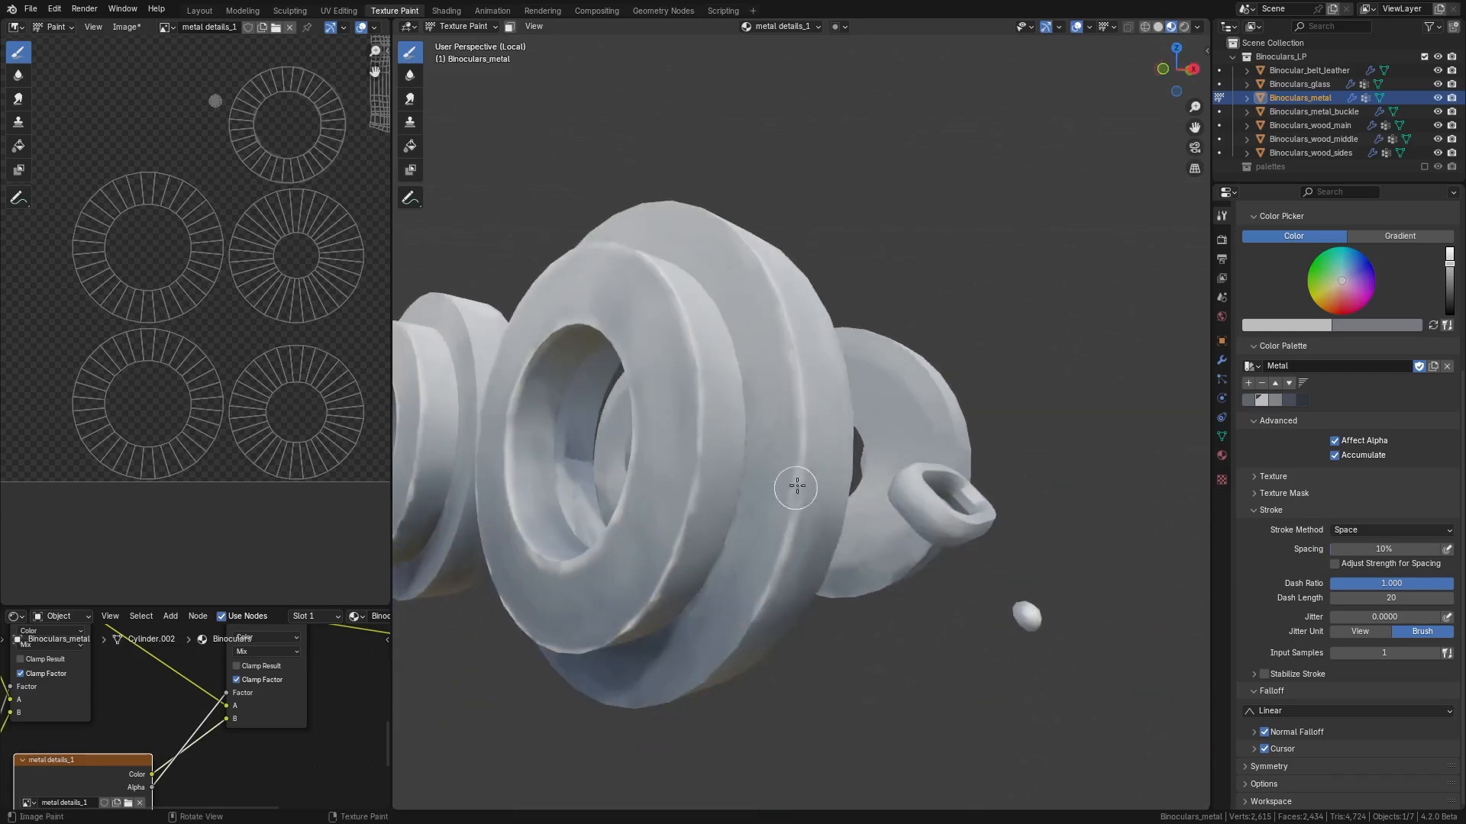
middle_drag(758, 648, 830, 501)
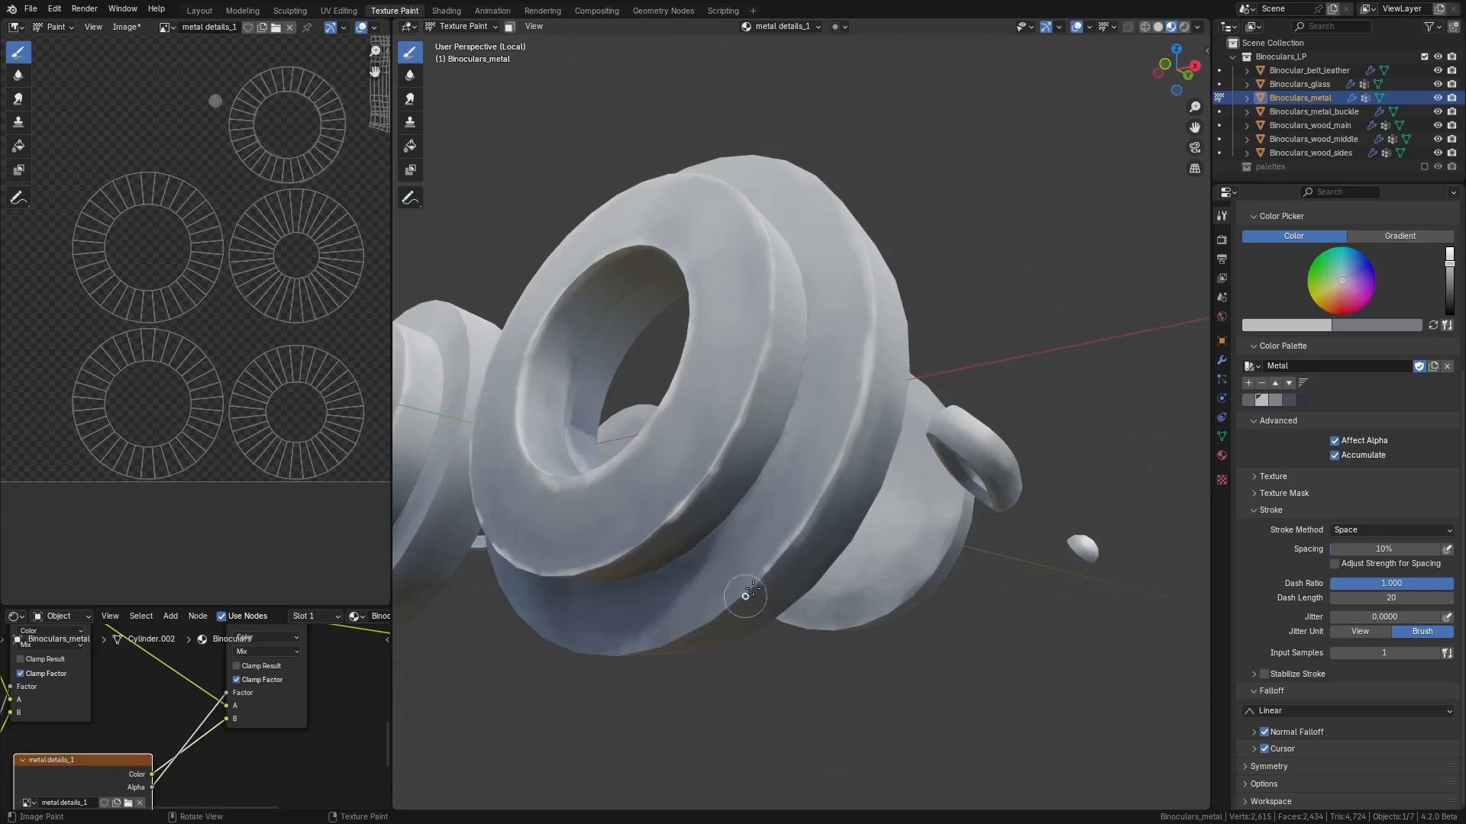
middle_drag(776, 580, 733, 543)
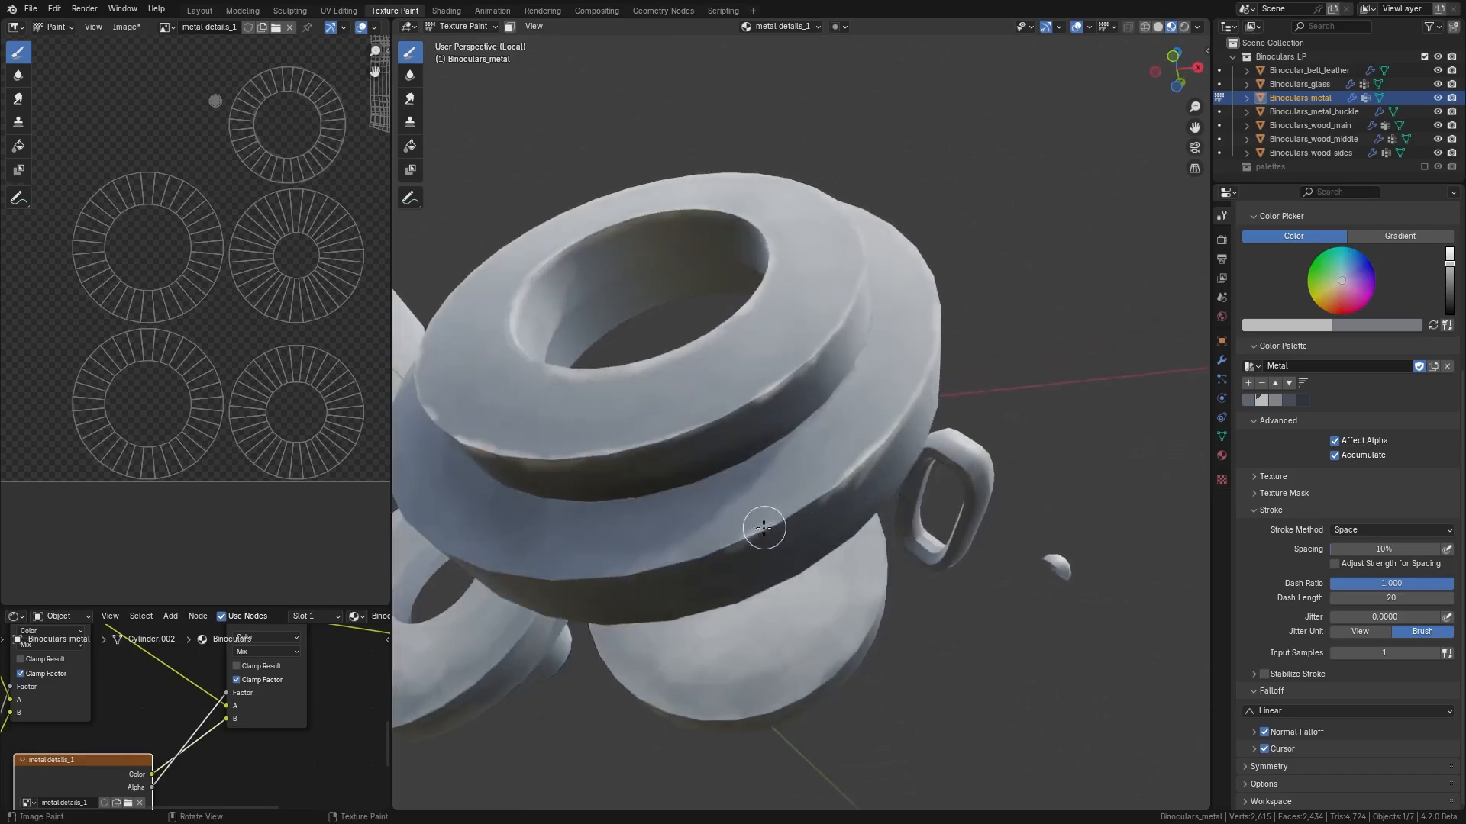
middle_drag(838, 481, 772, 449)
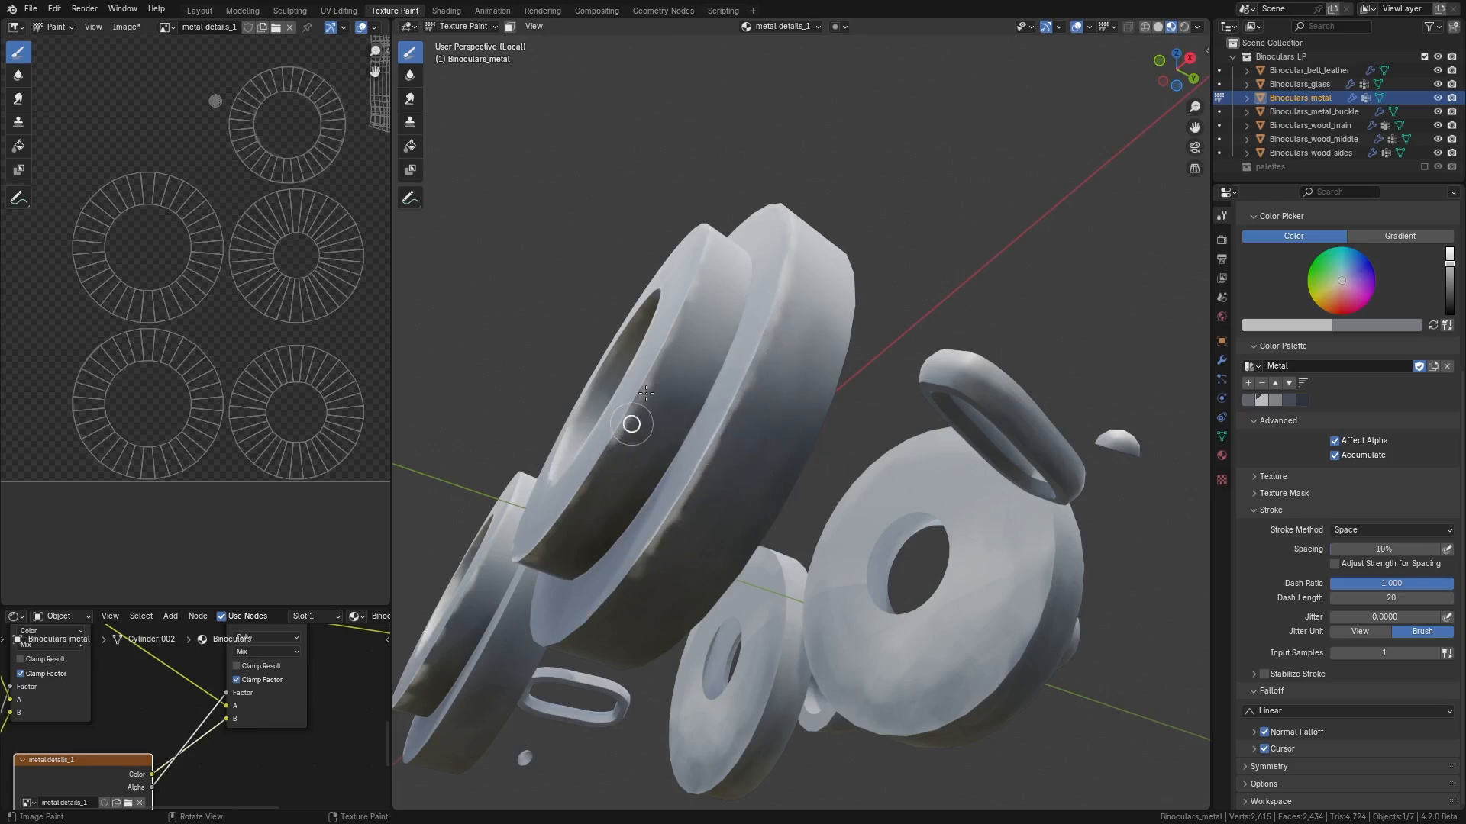
middle_drag(635, 564, 726, 514)
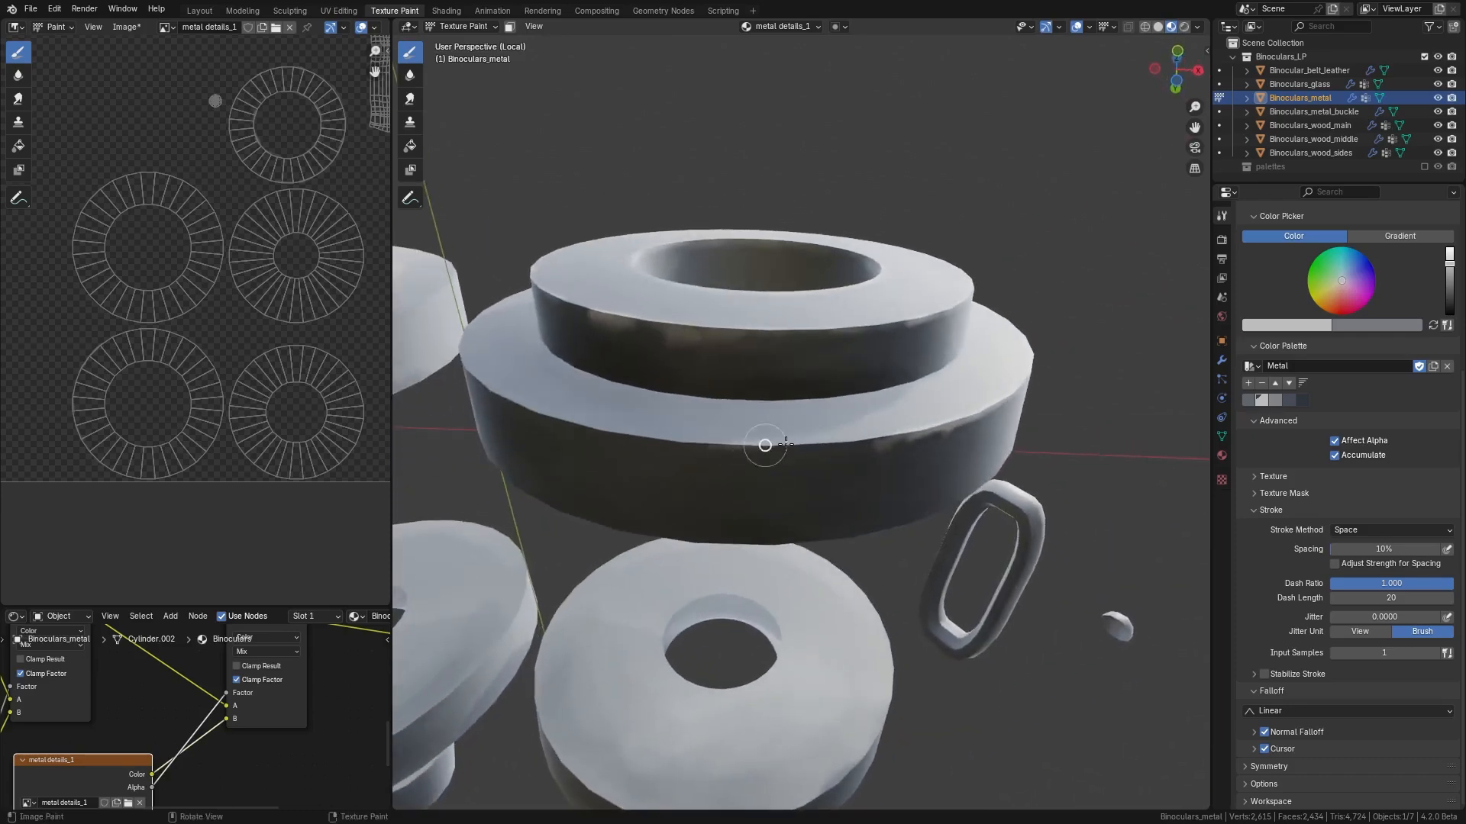
- Continue the light highlight up the inward-facing side of the larger front ring's edge
middle_drag(863, 441, 697, 382)
drag(696, 429, 690, 379)
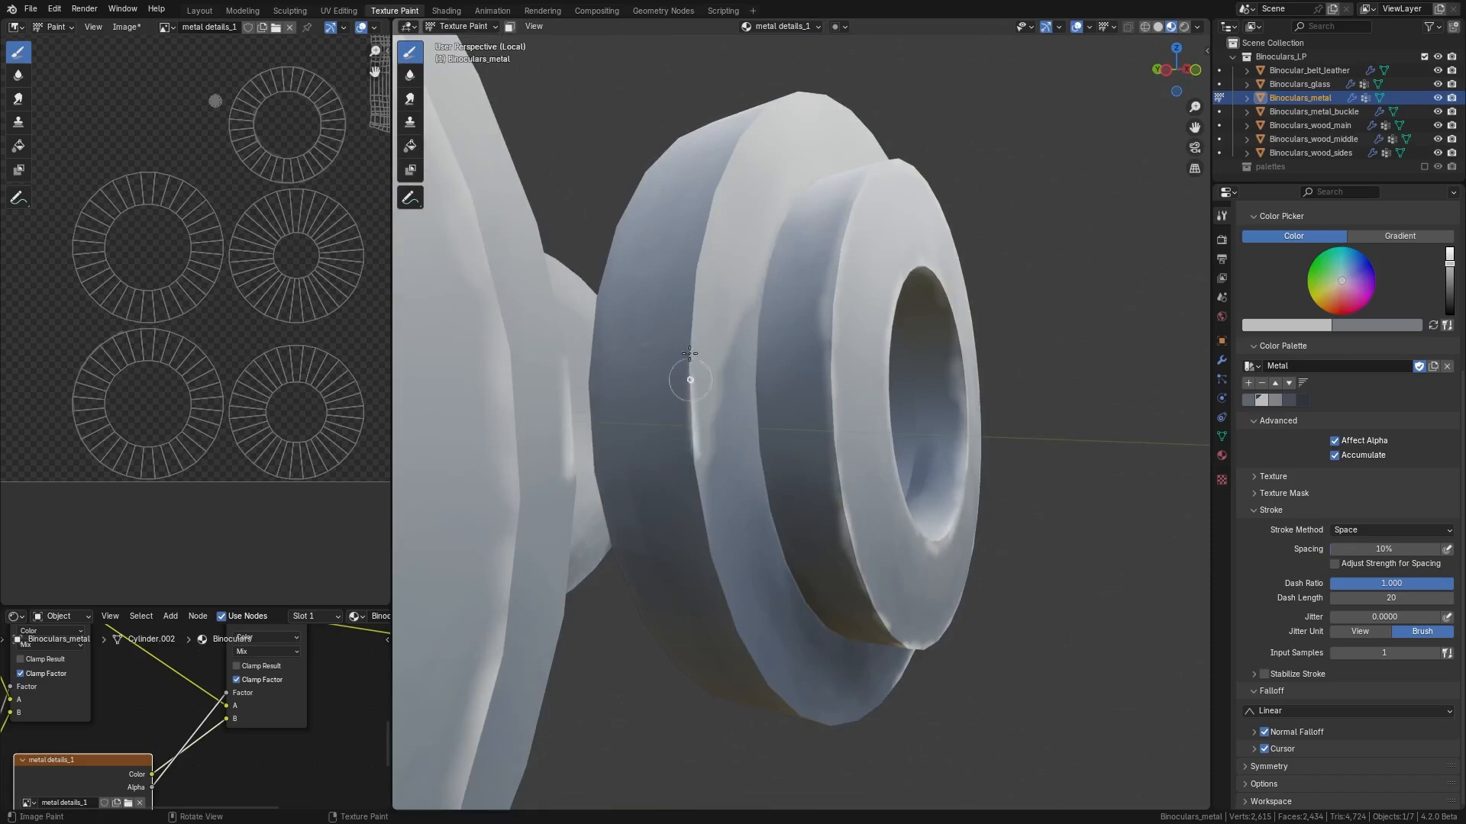
mouse_move(693, 309)
mouse_down()
mouse_move(690, 239)
mouse_move(714, 191)
mouse_up()
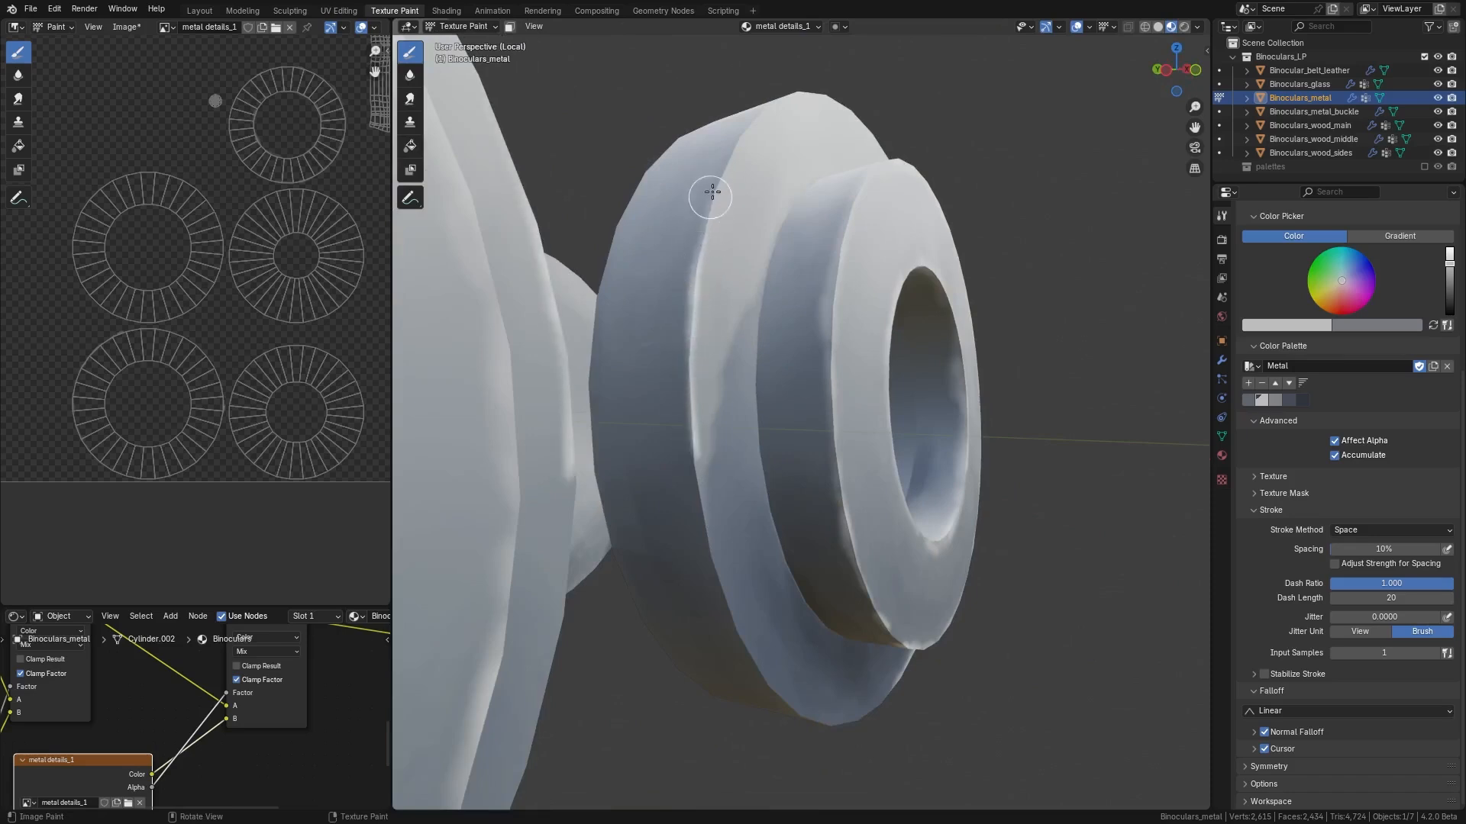
middle_drag(690, 300, 664, 450)
drag(633, 481, 679, 345)
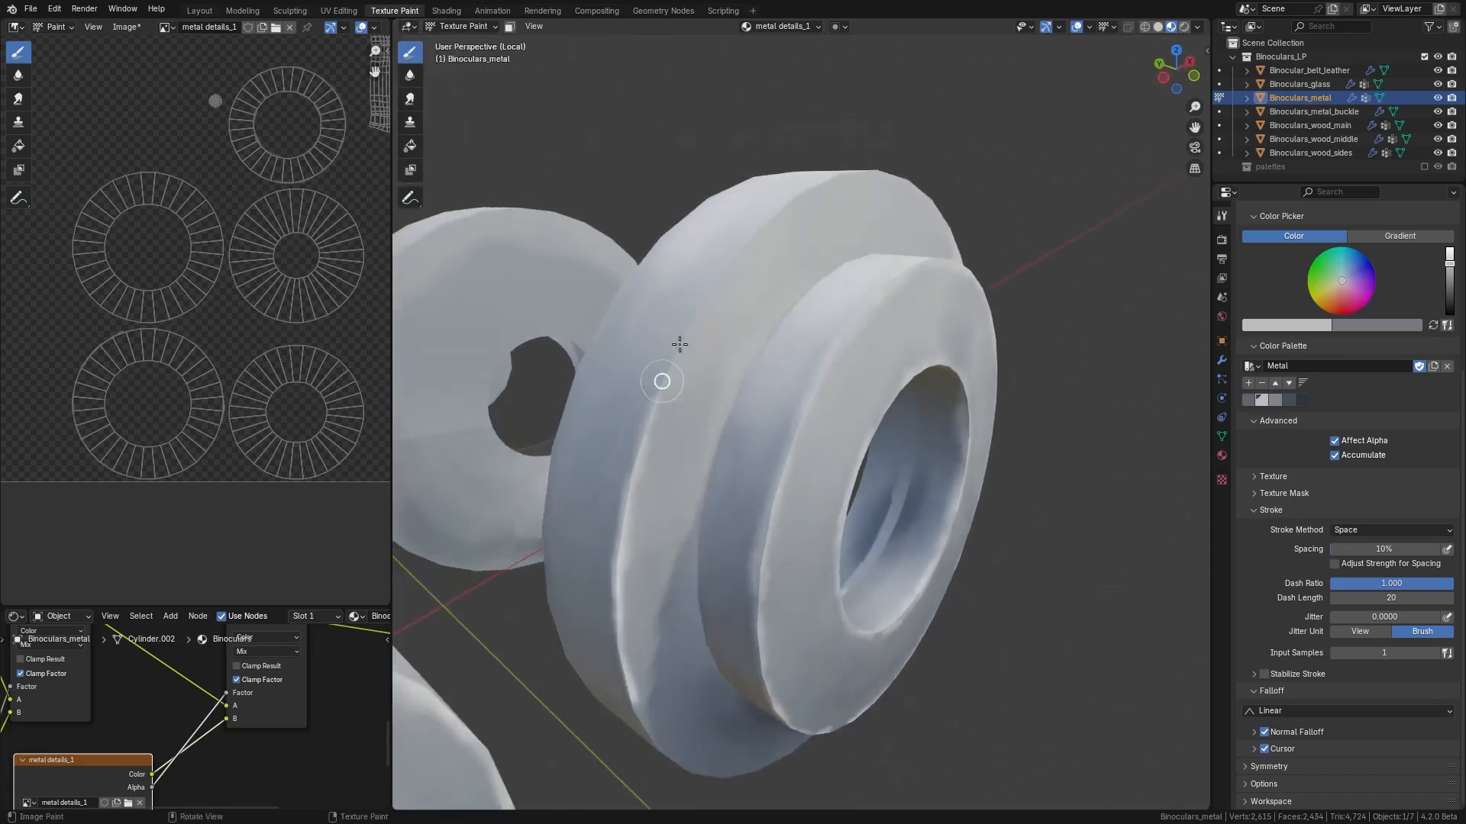
- Complete the light edge highlight across the top and along the lower rim of the larger front ring
middle_drag(701, 334, 561, 424)
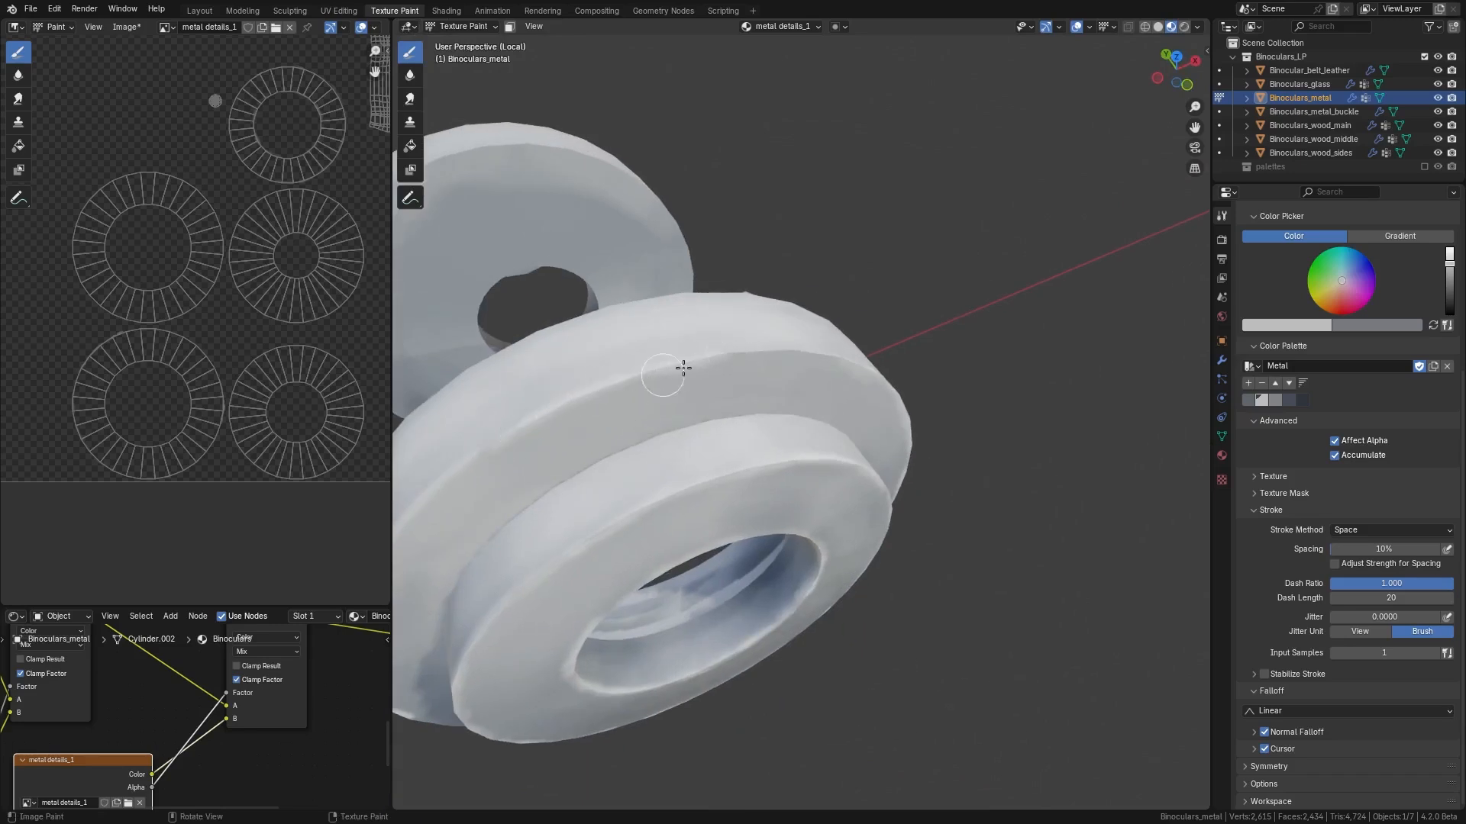
middle_drag(684, 367, 713, 425)
mouse_move(697, 569)
middle_down()
mouse_move(668, 478)
mouse_move(655, 310)
middle_up()
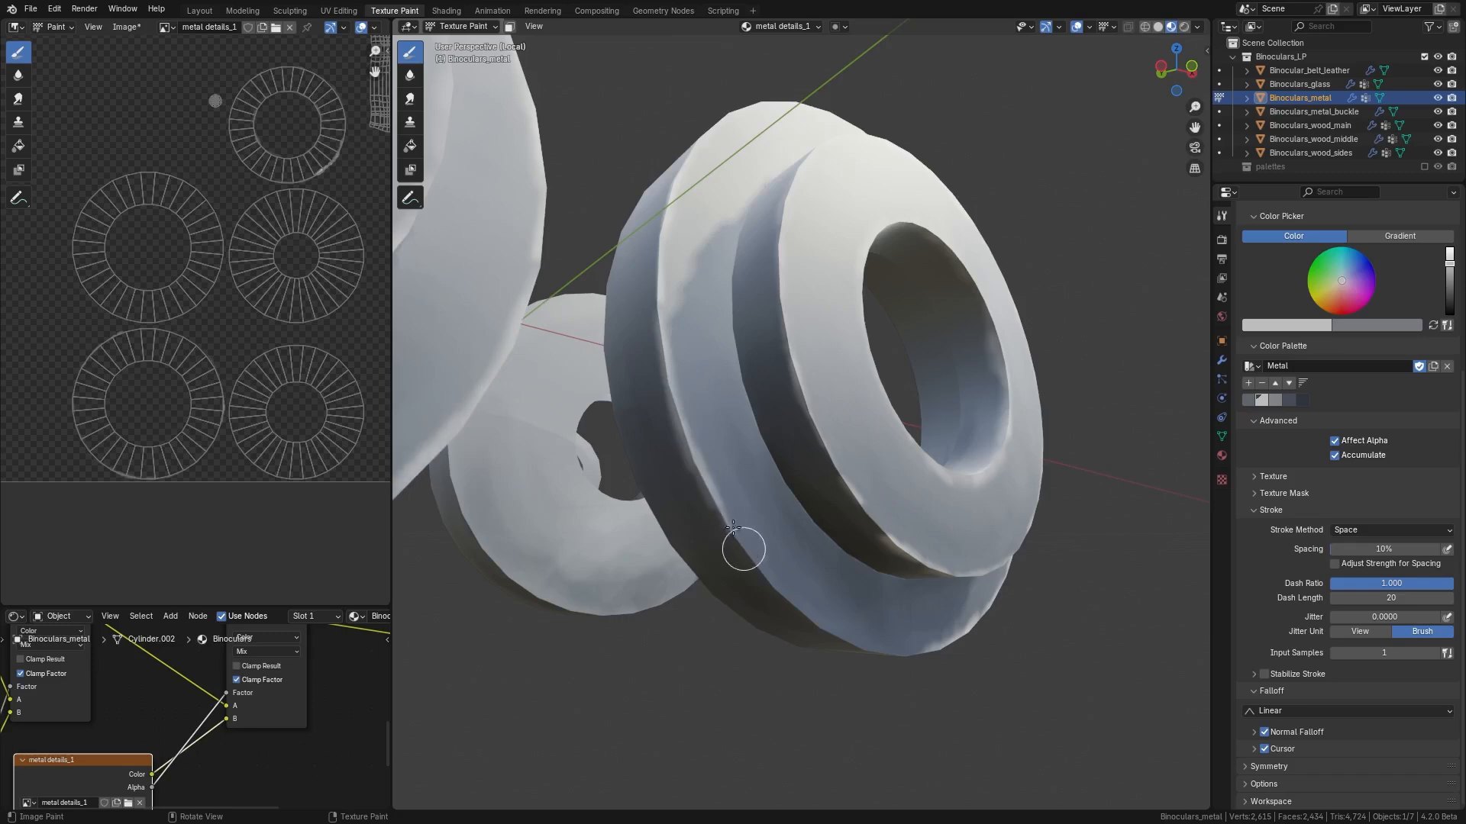
middle_drag(733, 527, 628, 326)
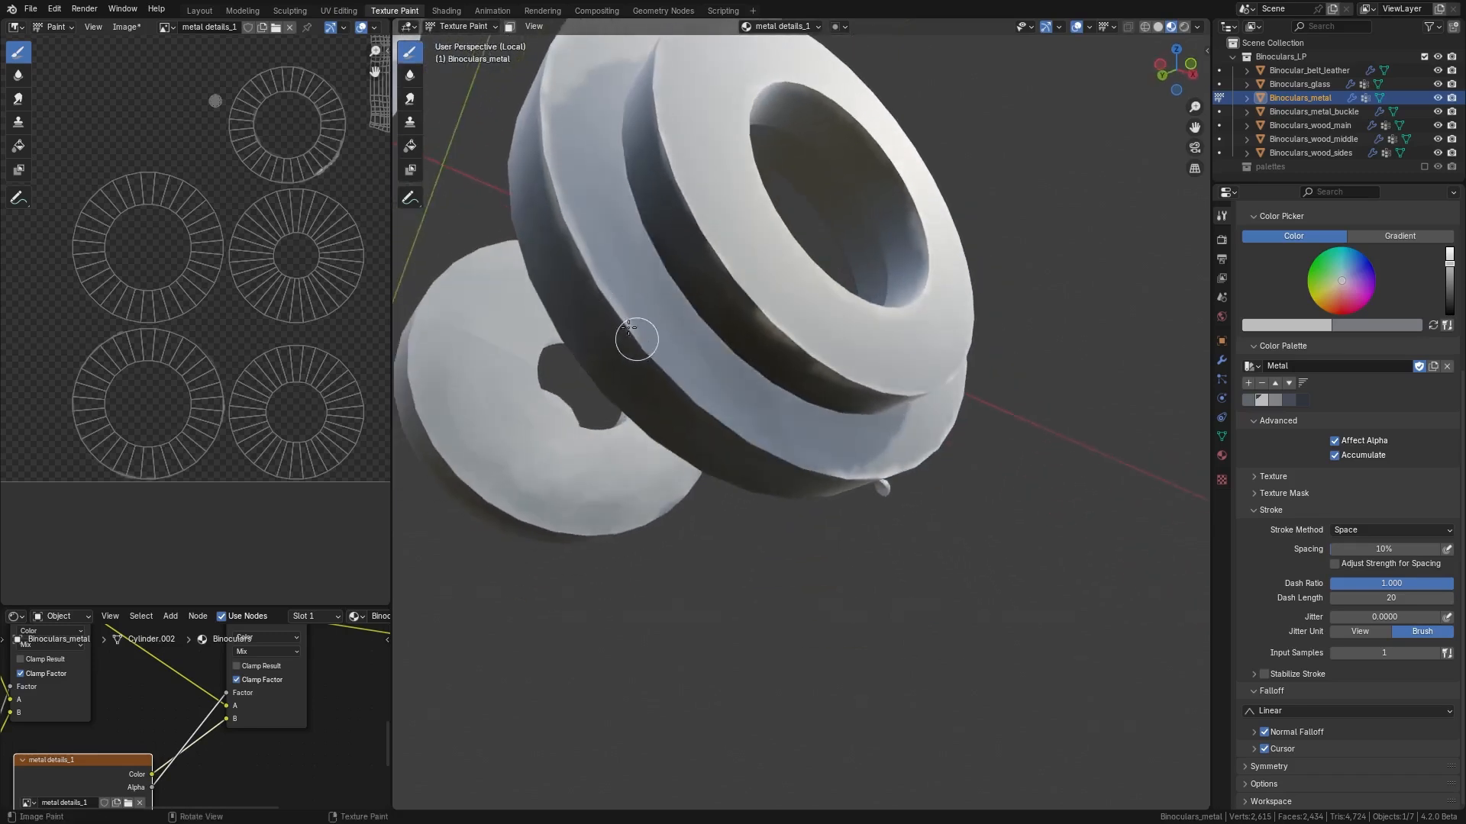
drag(628, 328, 701, 409)
middle_drag(716, 420, 687, 387)
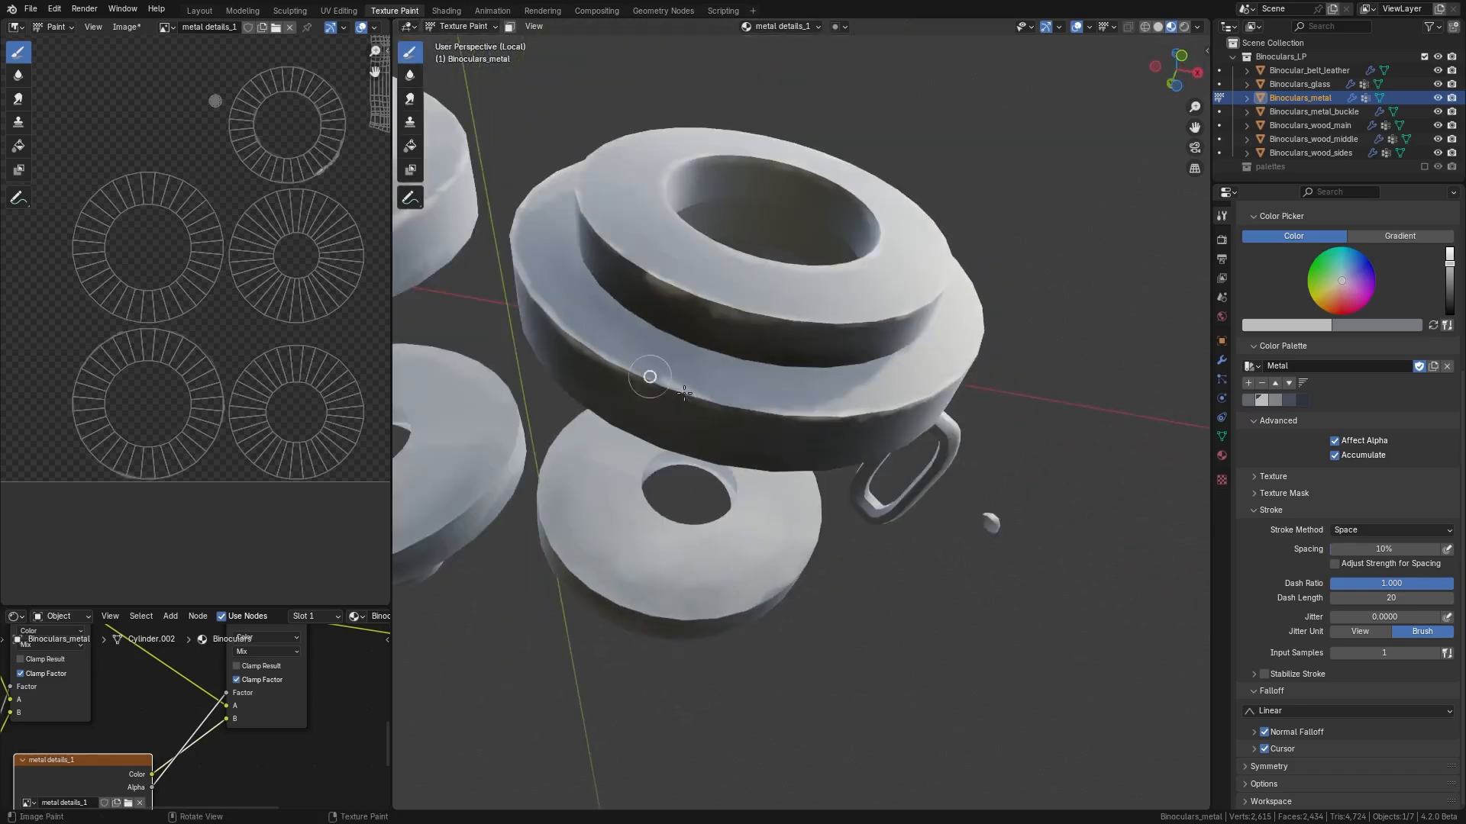
mouse_move(757, 361)
mouse_down()
mouse_move(794, 424)
mouse_move(796, 412)
mouse_up()
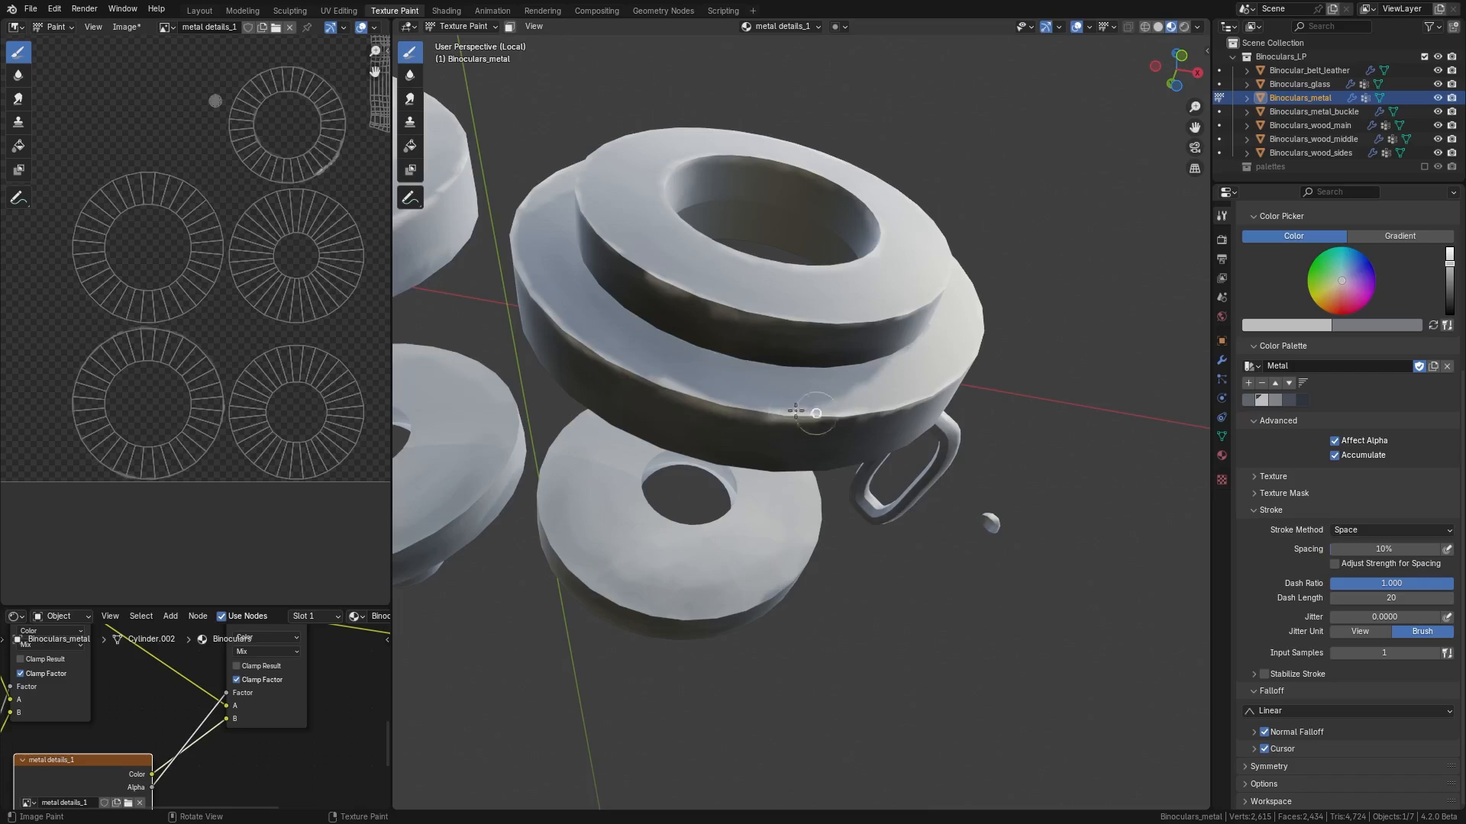
- Strengthen the light highlights on the smaller front ring's outer rim and lens hole edge
middle_drag(692, 412, 736, 504)
scroll(752, 466, down, 7)
middle_drag(796, 396, 787, 378)
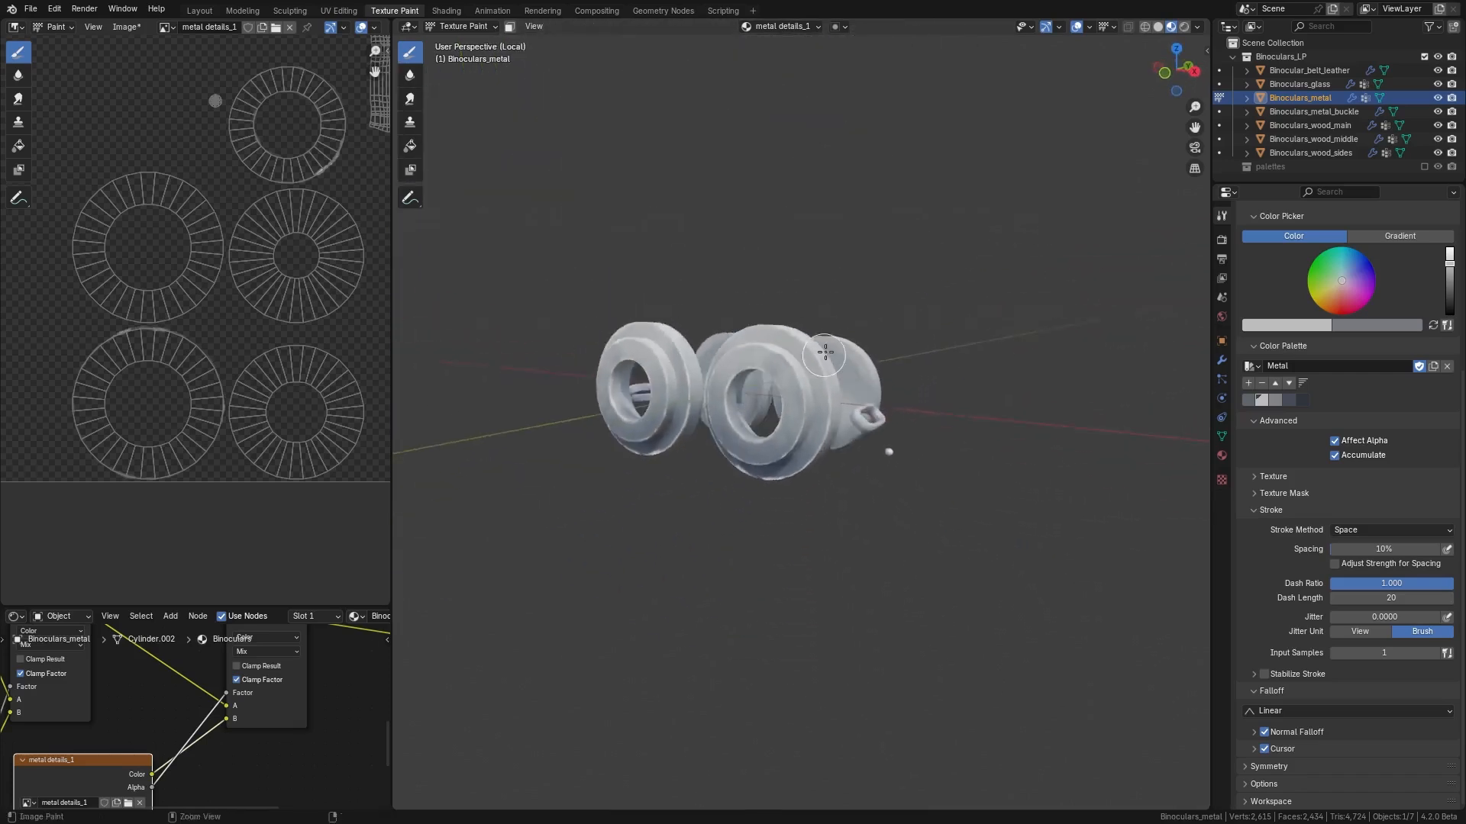
scroll(787, 376, up, 6)
scroll(788, 377, up, 4)
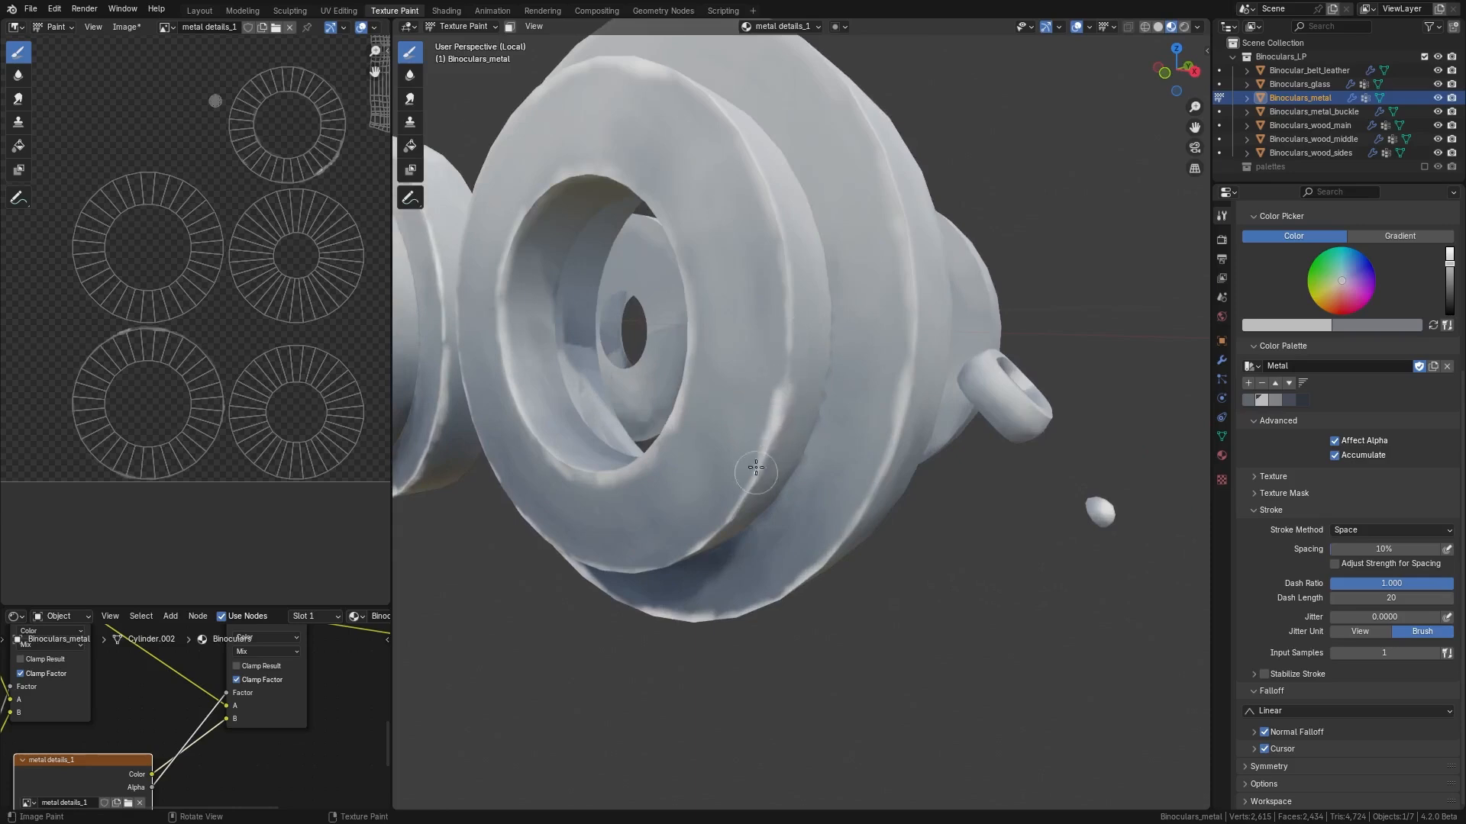
middle_drag(788, 314, 754, 321)
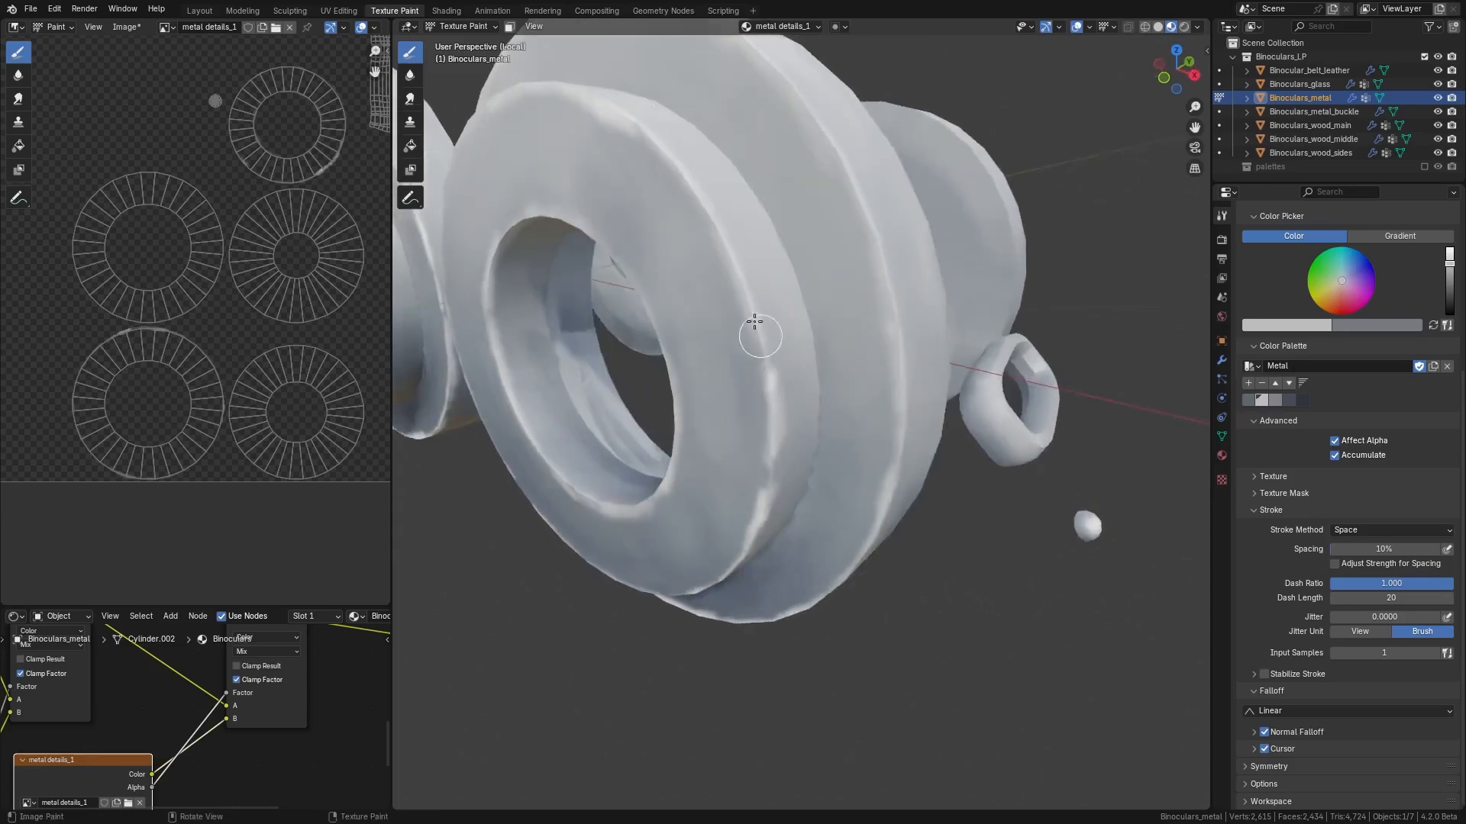
middle_drag(773, 386, 745, 359)
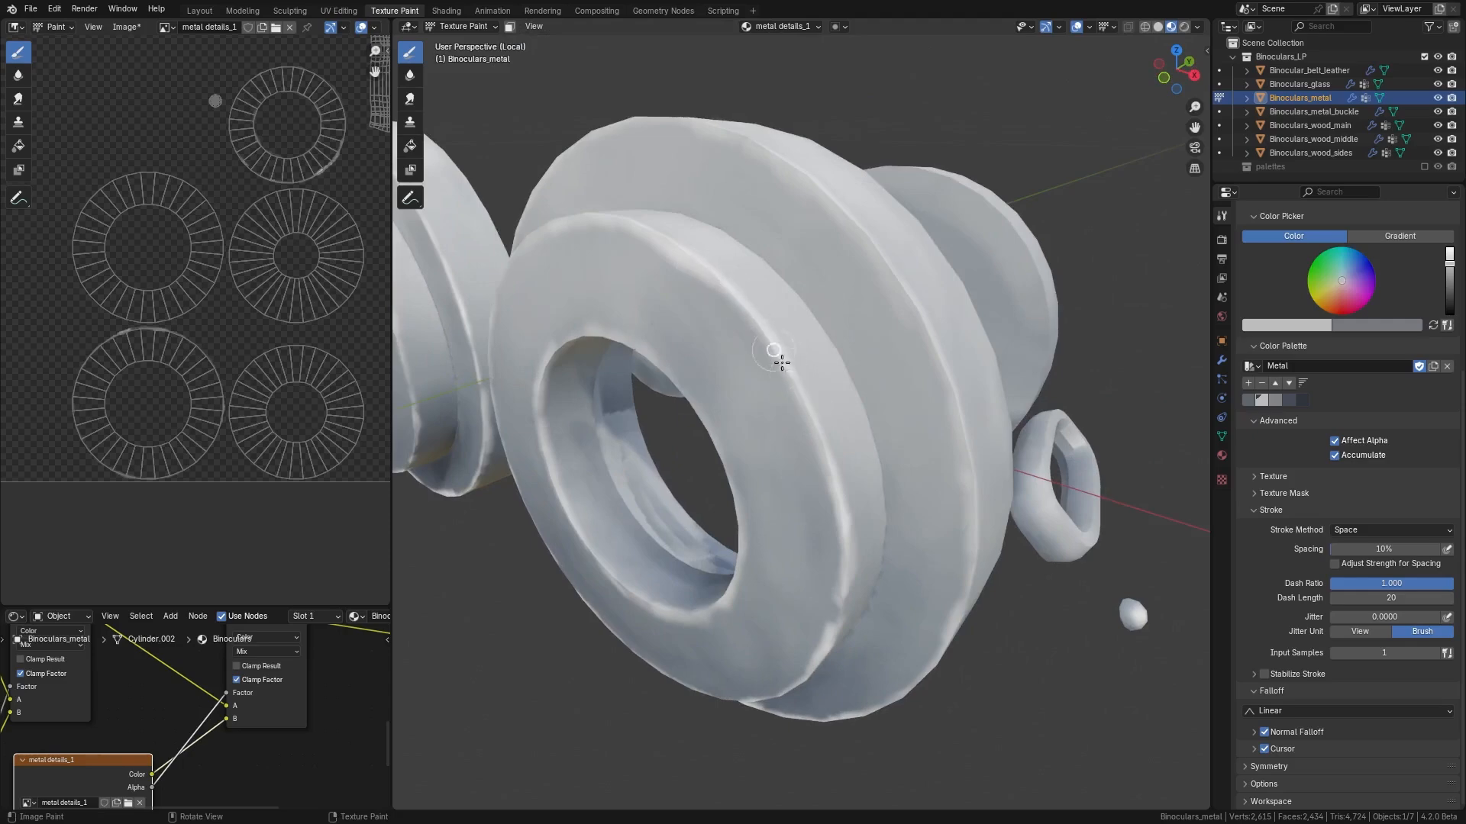
middle_drag(774, 351, 785, 489)
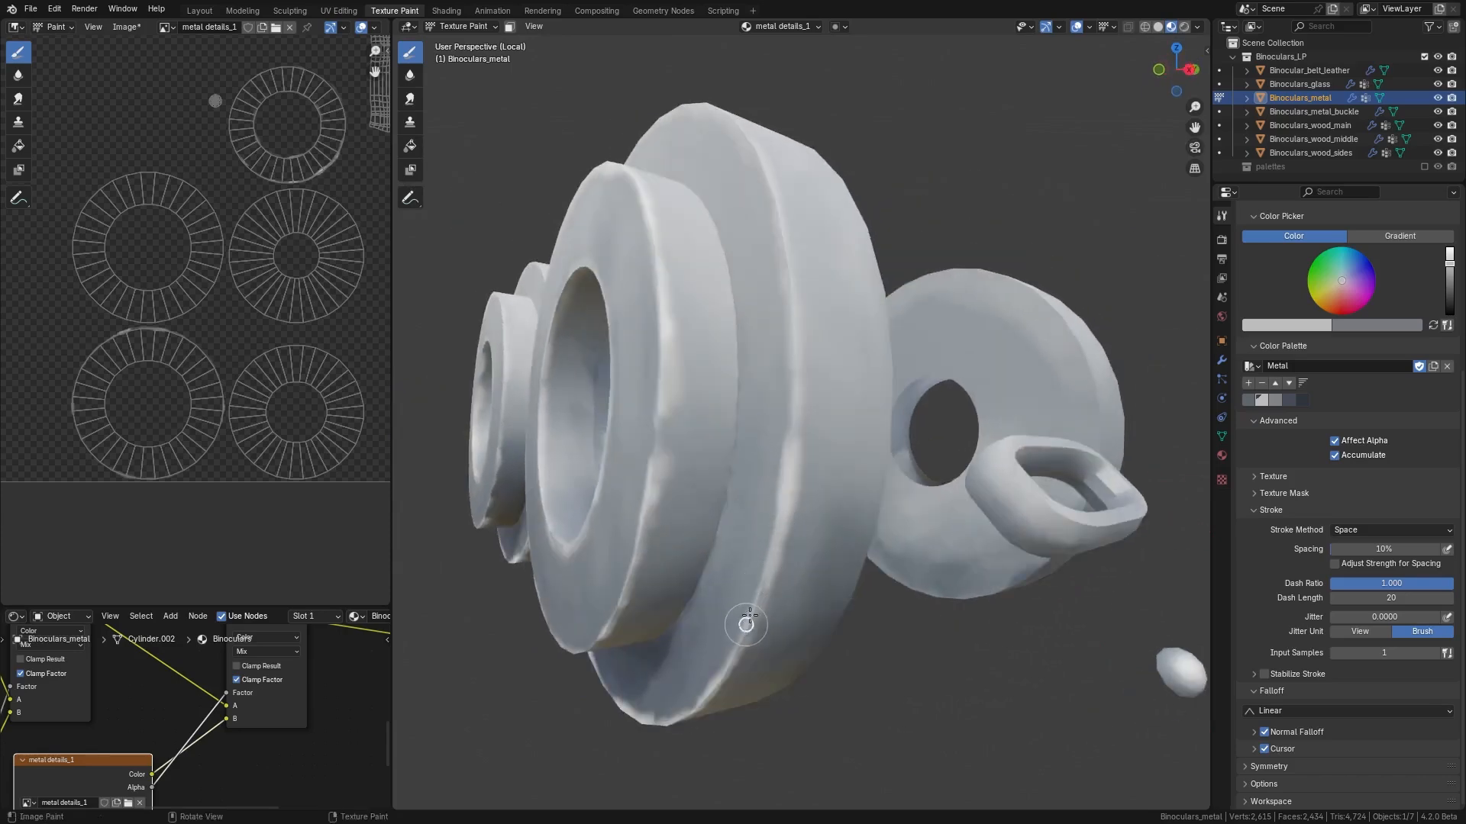
- Brighten the highlight along the larger front ring's front edge from its underside to its top
middle_drag(740, 615, 812, 458)
middle_drag(862, 384, 773, 429)
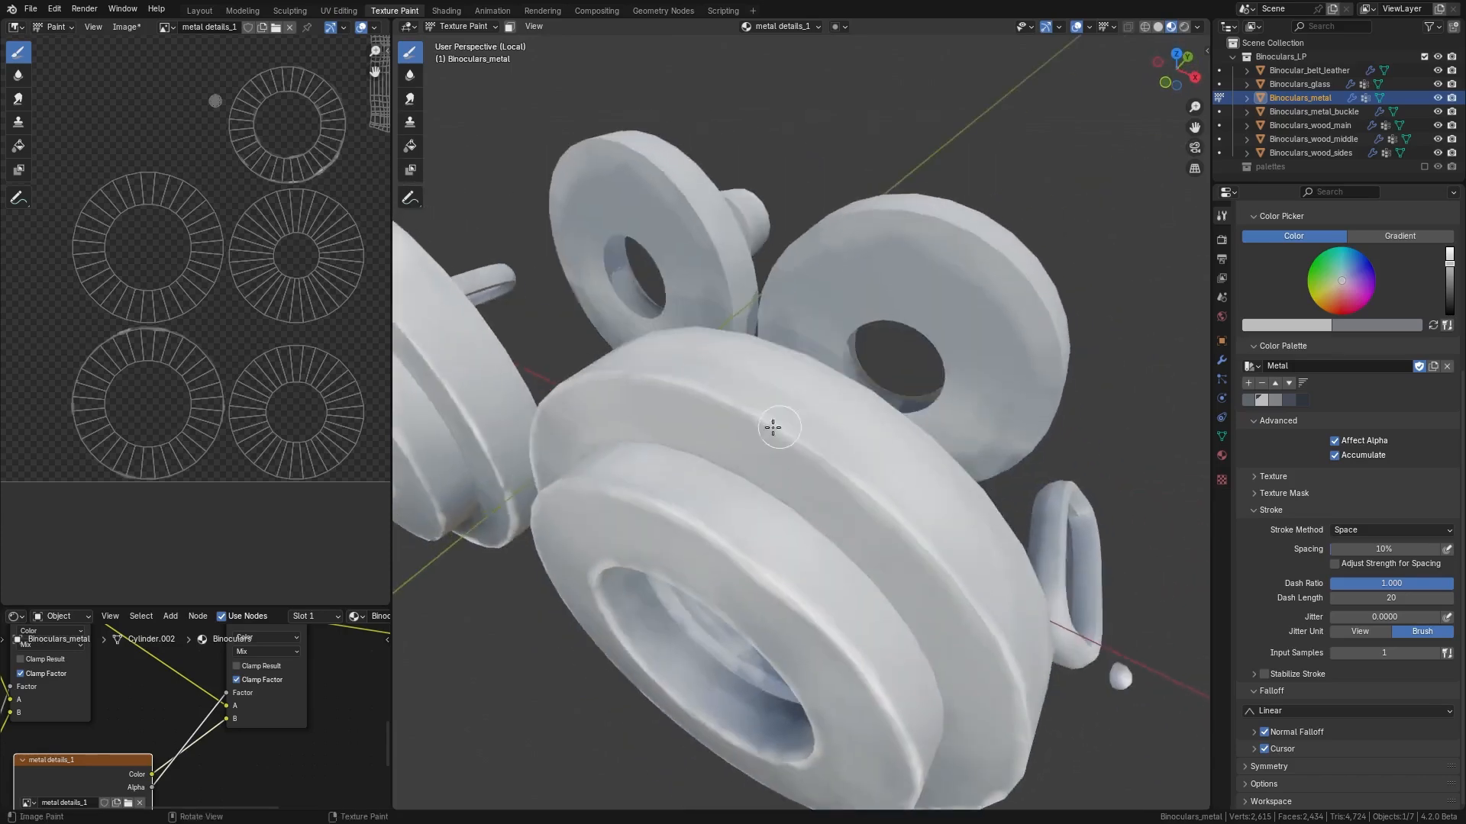
middle_drag(833, 466, 771, 441)
- Make the wood details_1 texture active and erase its stray dark marks from the ring's back face using Erase Alpha blending
scroll(210, 709, down, 2)
middle_drag(61, 769, 194, 699)
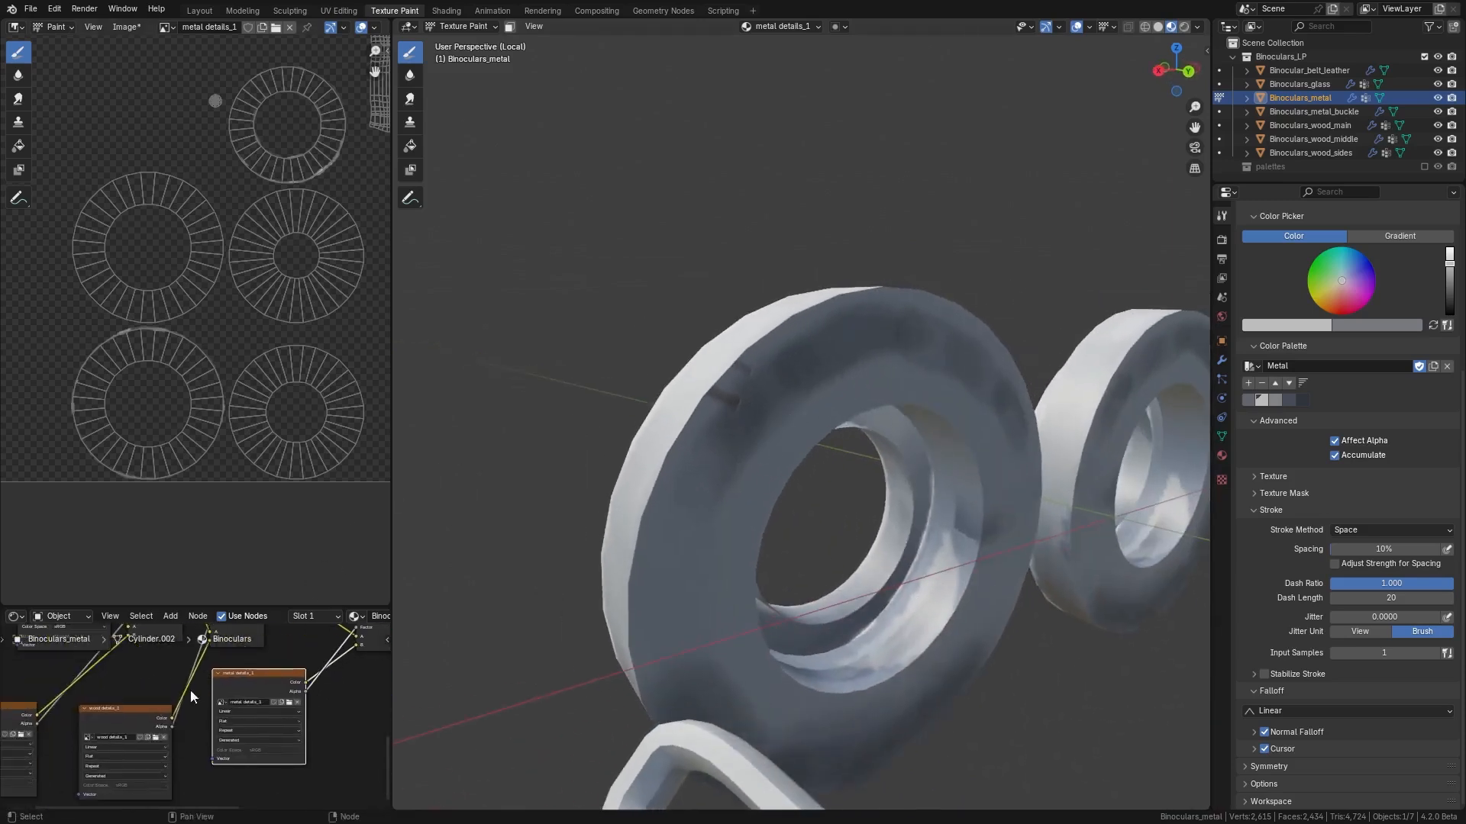
click(120, 713)
scroll(1325, 323, up, 3)
click(1364, 236)
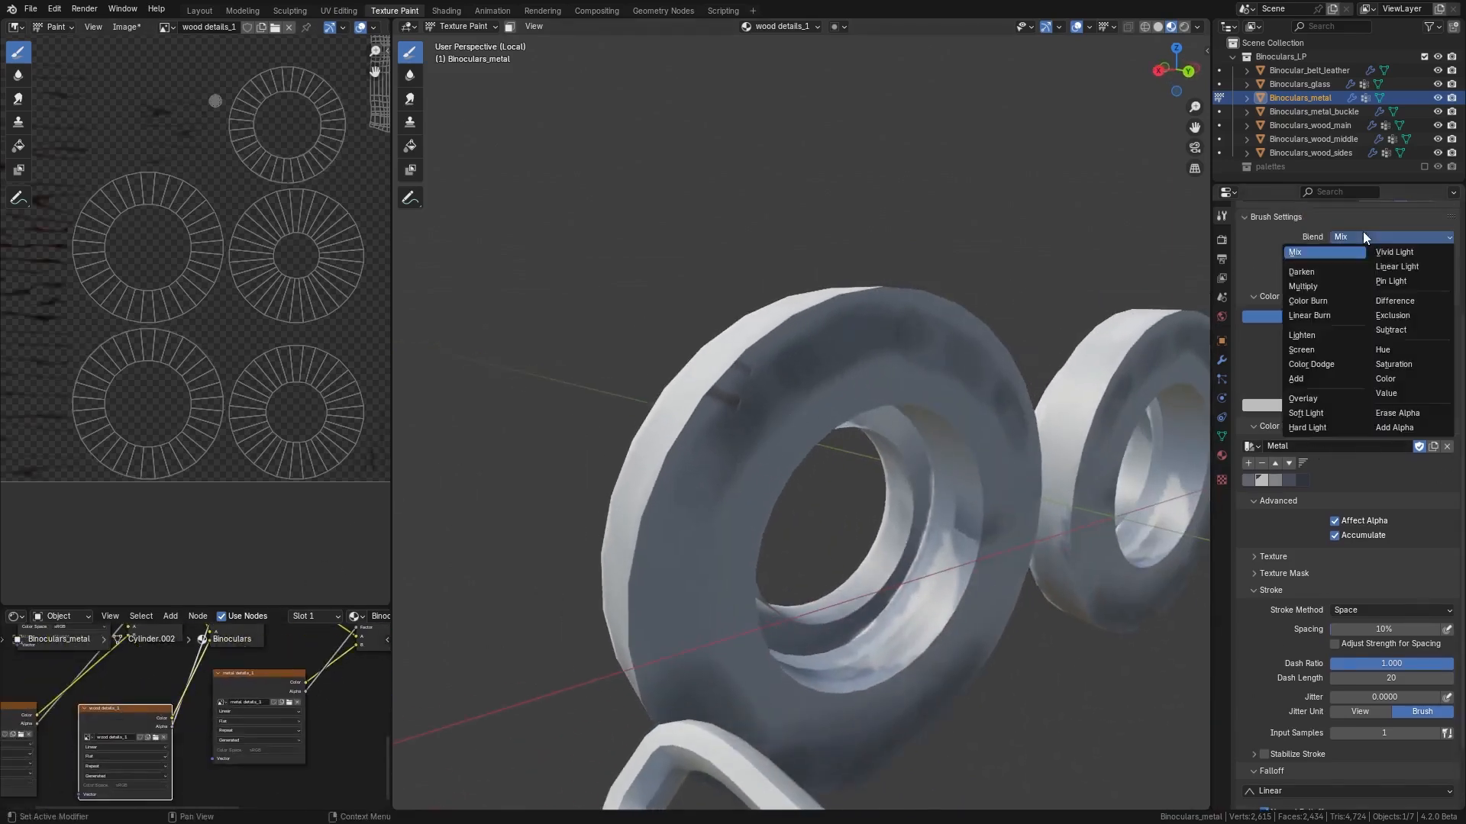
click(1400, 413)
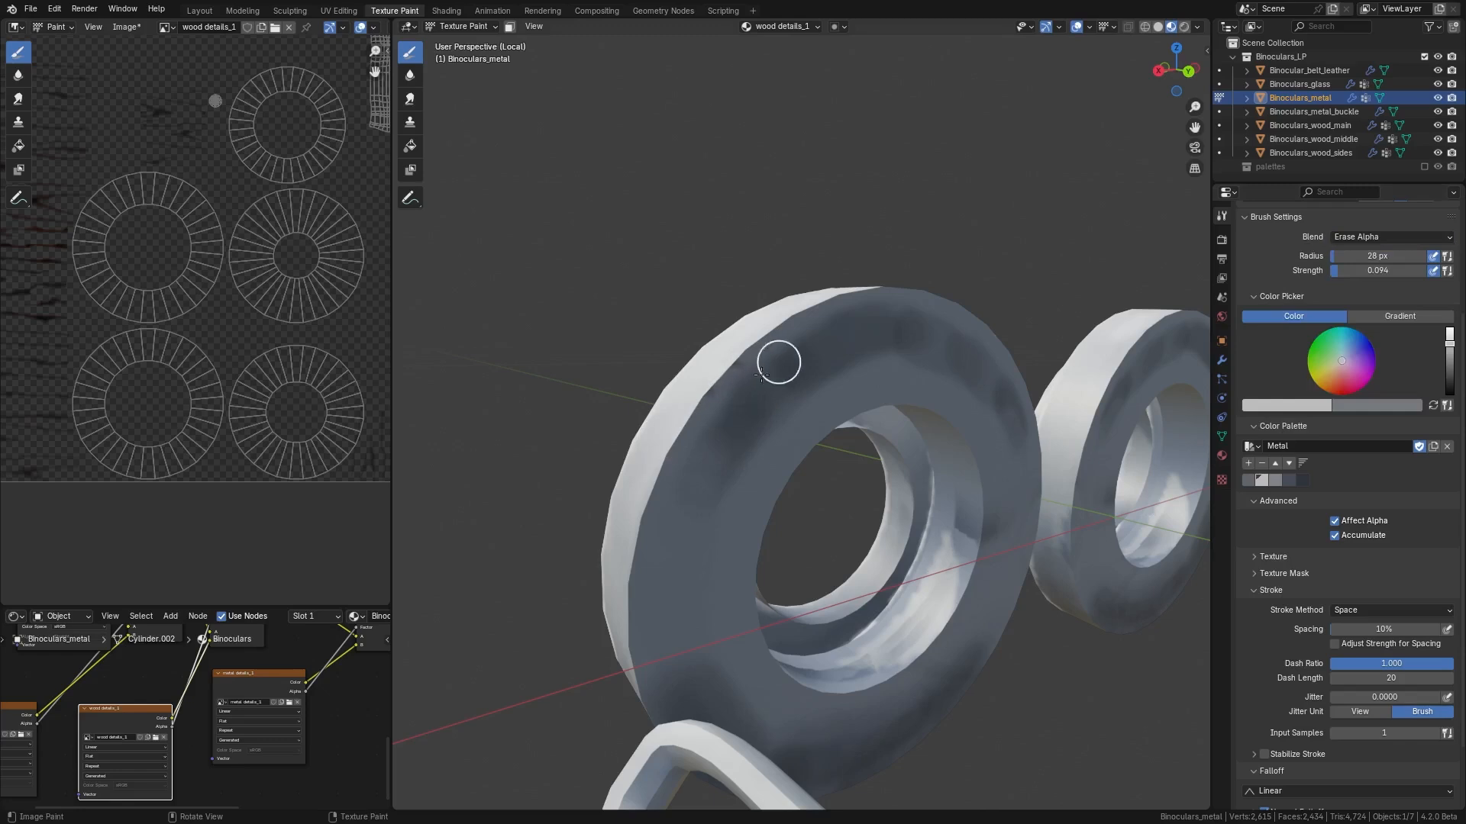
- Return the brush blend mode to Mix and make the metal details_1 texture active again
click(1389, 237)
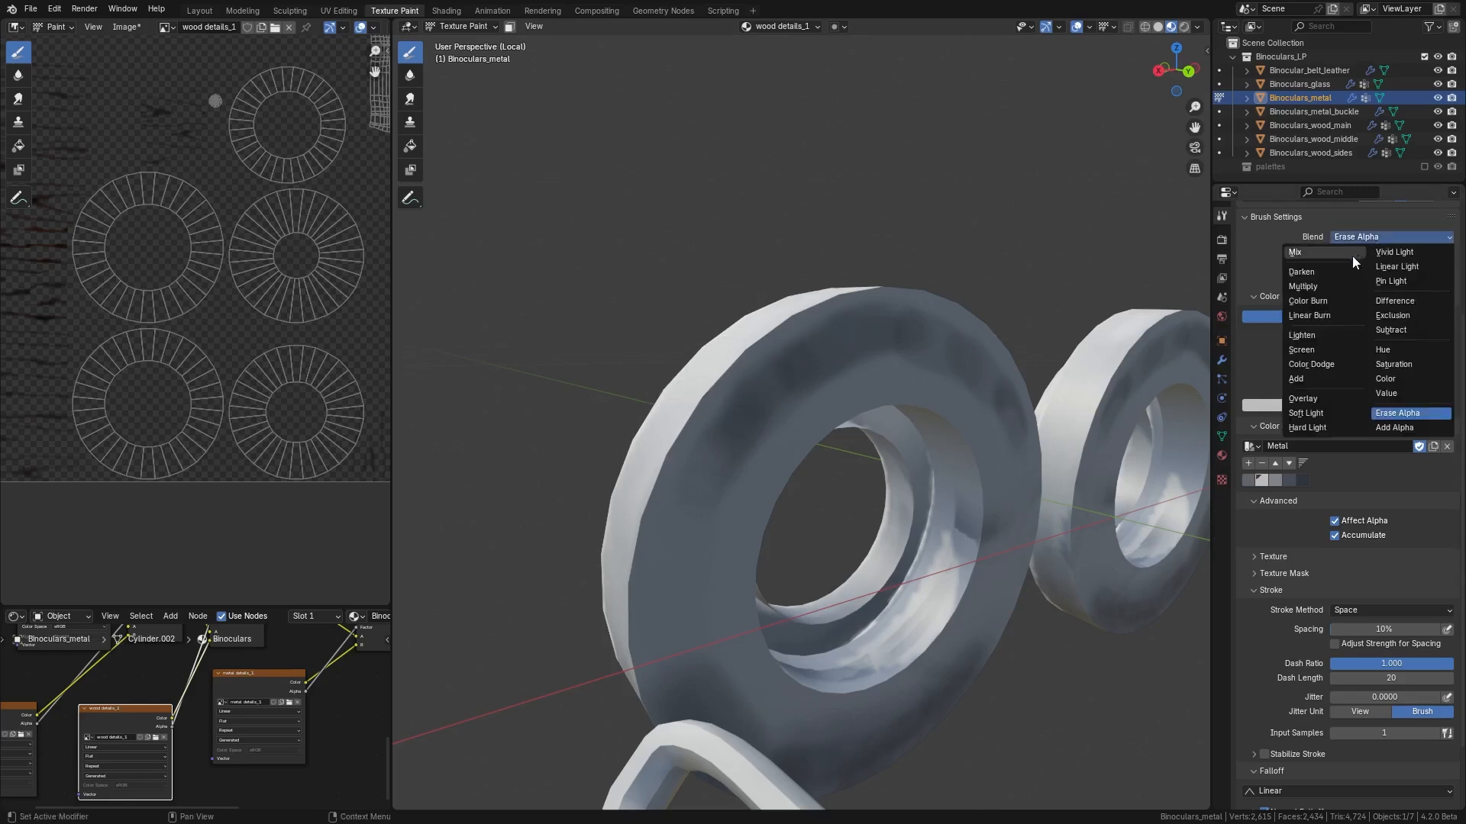
click(1353, 255)
click(255, 676)
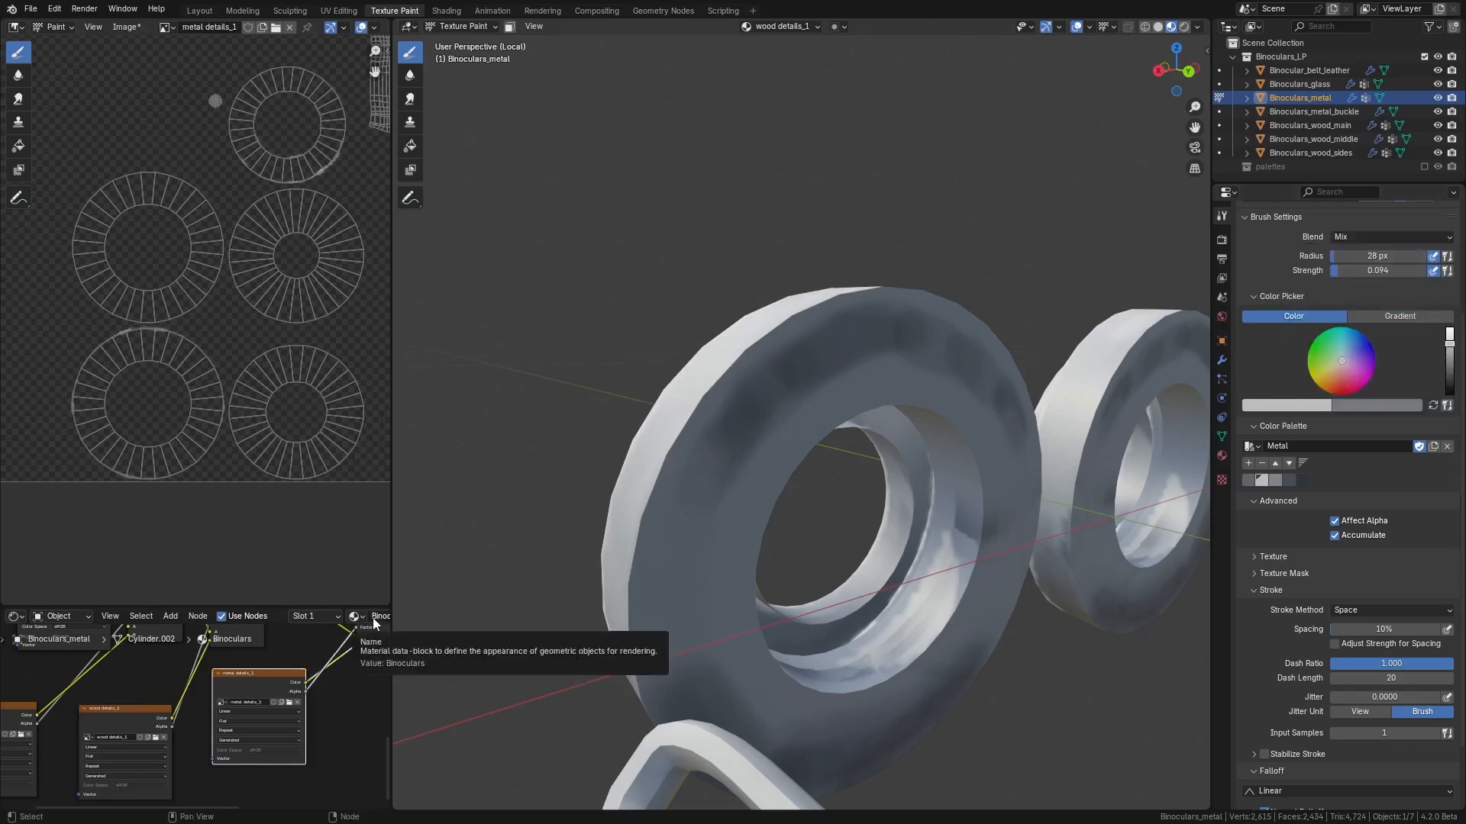
- Paint a light highlight along the upper outer edge of the larger ring's back face
middle_drag(704, 440, 767, 588)
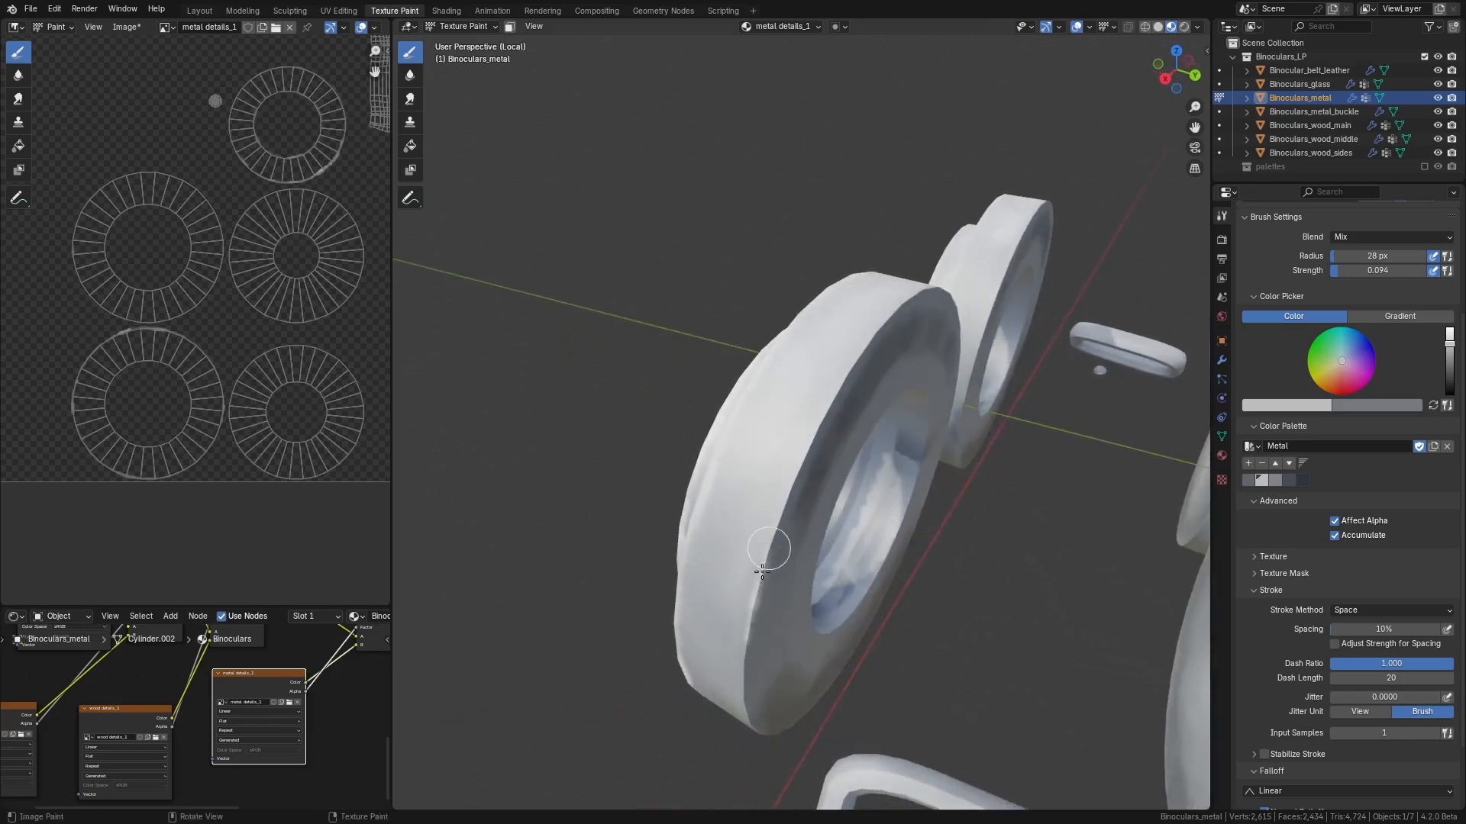
mouse_move(740, 621)
middle_down()
mouse_move(841, 428)
mouse_move(809, 402)
mouse_move(835, 405)
mouse_move(616, 514)
middle_up()
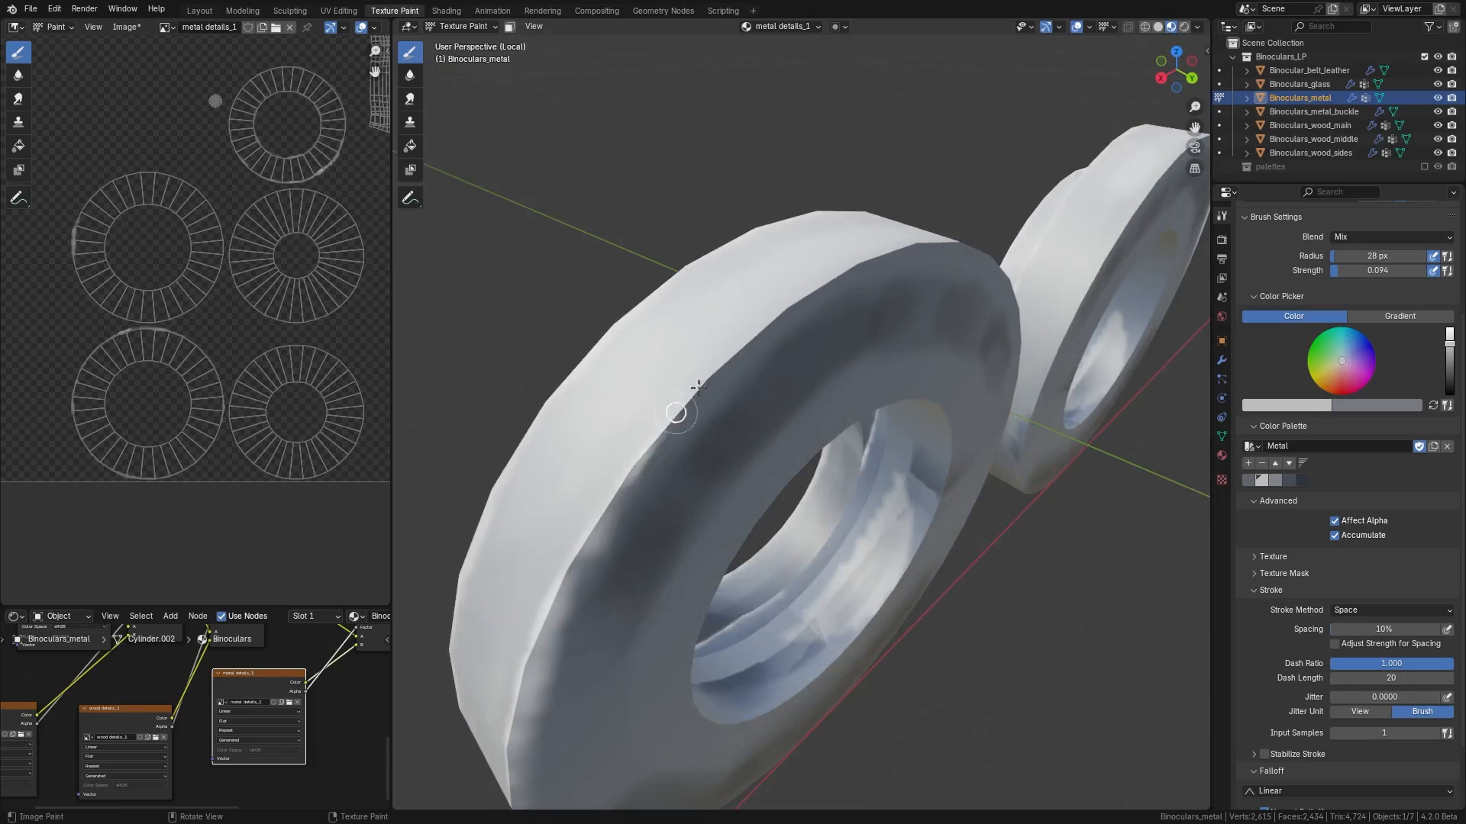
mouse_move(780, 308)
mouse_down()
mouse_move(603, 514)
mouse_move(568, 584)
mouse_up()
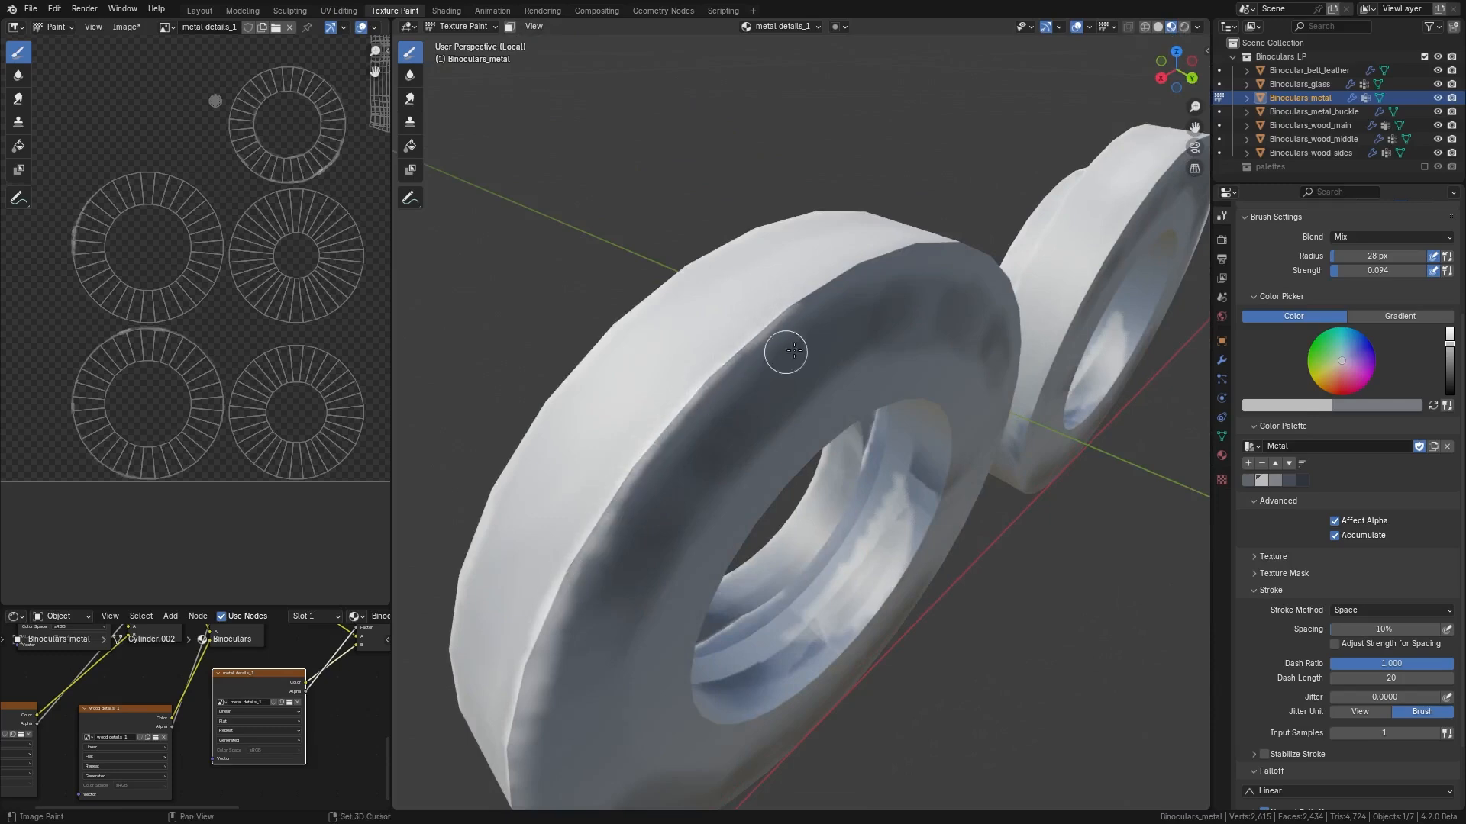
middle_drag(785, 346, 785, 486)
mouse_move(750, 497)
mouse_down()
mouse_move(811, 435)
mouse_move(740, 514)
mouse_up()
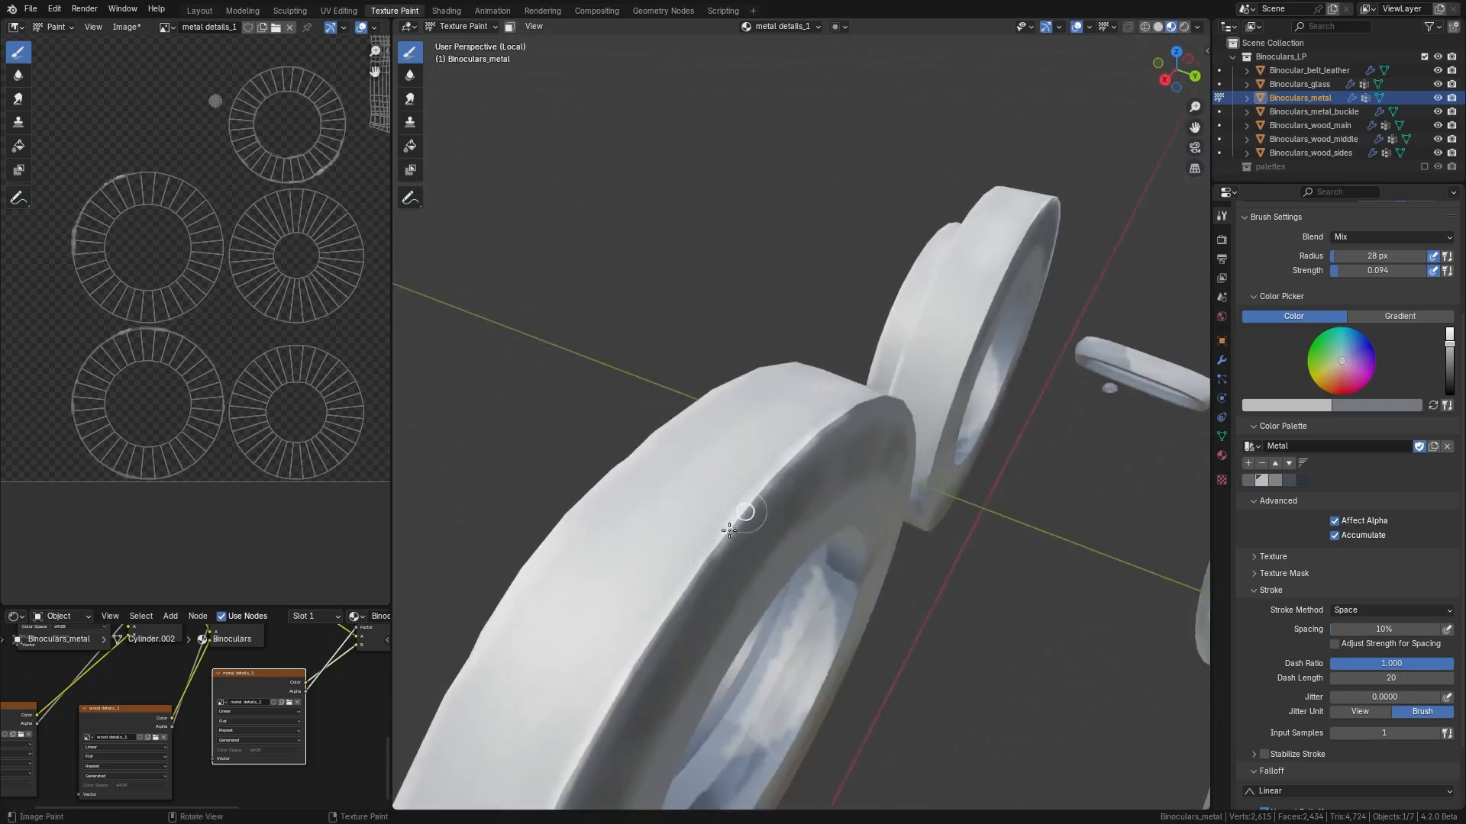
- Extend the light highlight over the top of the back face's outer edge and onto its opposite side
middle_drag(740, 514, 765, 446)
mouse_move(756, 439)
mouse_down()
mouse_move(873, 514)
mouse_move(931, 581)
mouse_up()
mouse_move(932, 582)
middle_down()
mouse_move(838, 521)
mouse_move(848, 500)
middle_up()
mouse_move(798, 443)
mouse_down()
mouse_move(870, 599)
mouse_move(855, 535)
mouse_up()
mouse_move(866, 586)
middle_down()
mouse_move(863, 557)
mouse_move(849, 556)
middle_up()
mouse_move(857, 561)
mouse_down()
mouse_move(871, 644)
mouse_move(850, 550)
mouse_up()
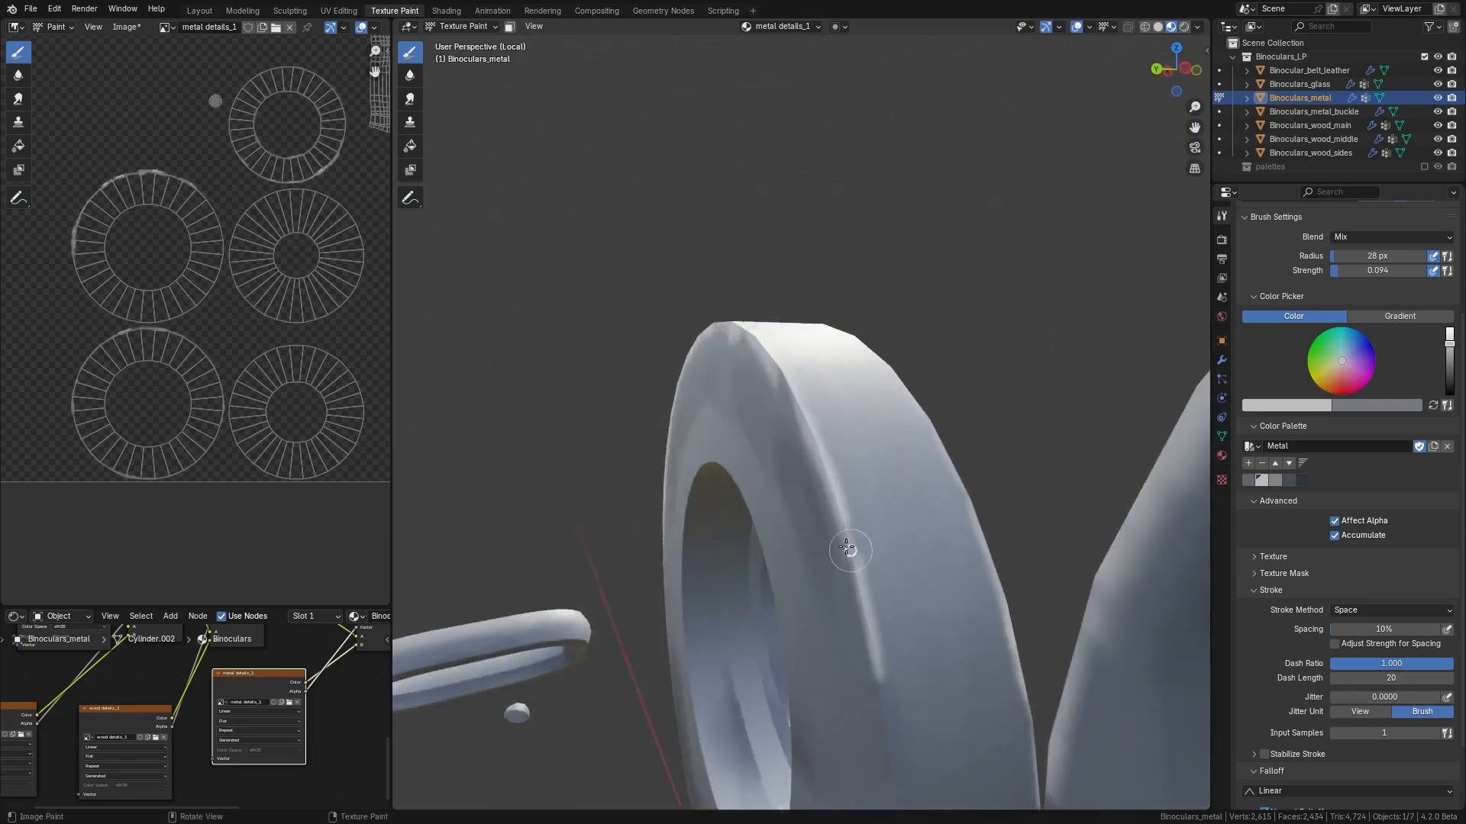
- Continue the light highlight down that side of the ring's back outer edge toward the underside
shift+middle_drag(875, 639, 864, 468)
drag(840, 418, 859, 687)
middle_drag(858, 688, 859, 446)
mouse_move(859, 446)
mouse_down()
mouse_move(868, 416)
mouse_move(857, 527)
mouse_move(871, 354)
mouse_move(854, 492)
mouse_up()
middle_drag(855, 492, 861, 491)
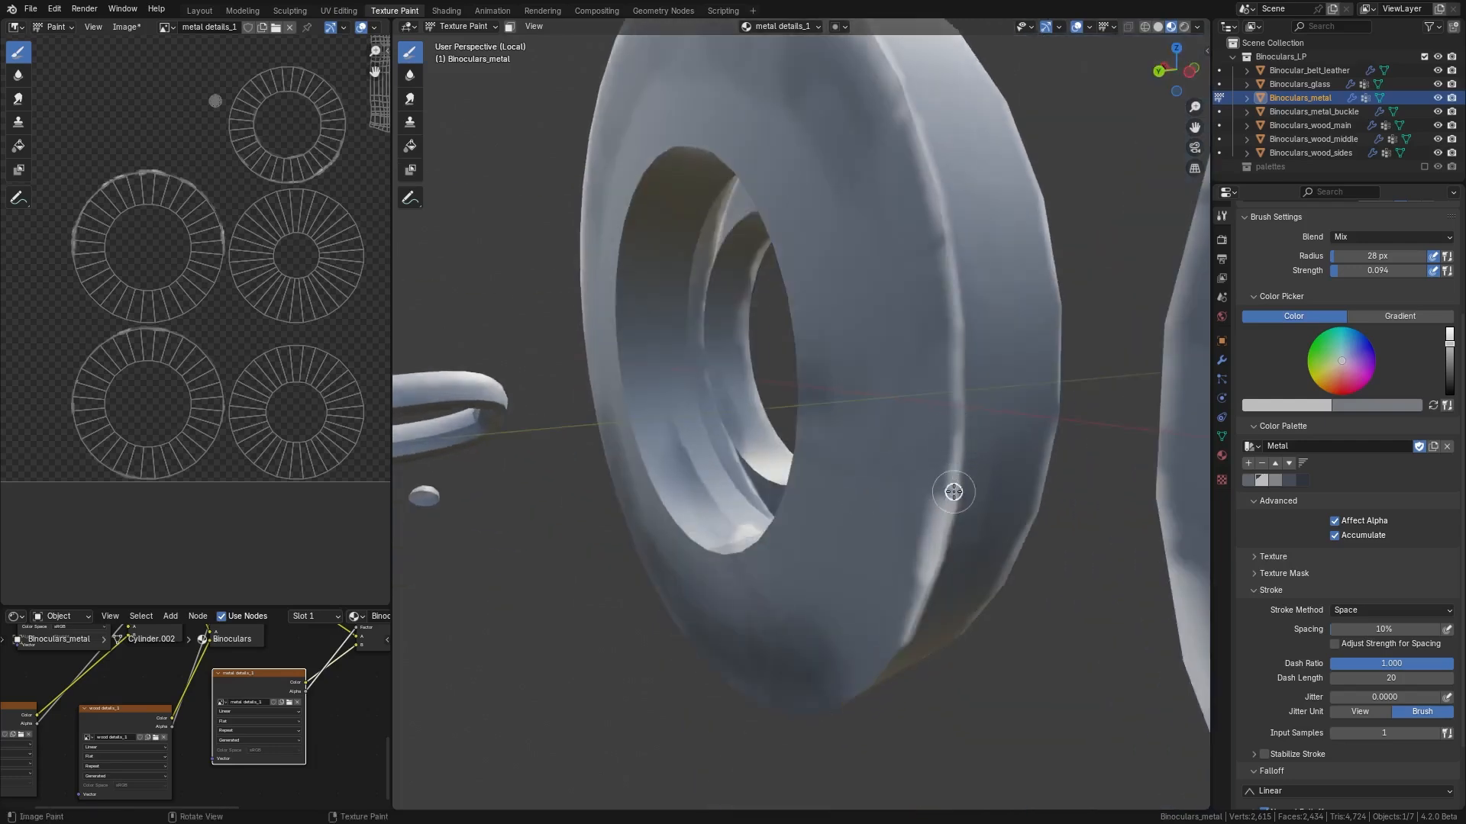
drag(953, 492, 955, 501)
- Paint the light highlight around the underside of the ring's back outer edge
middle_drag(955, 501, 908, 564)
mouse_move(900, 558)
mouse_down()
mouse_move(987, 356)
mouse_move(954, 456)
mouse_up()
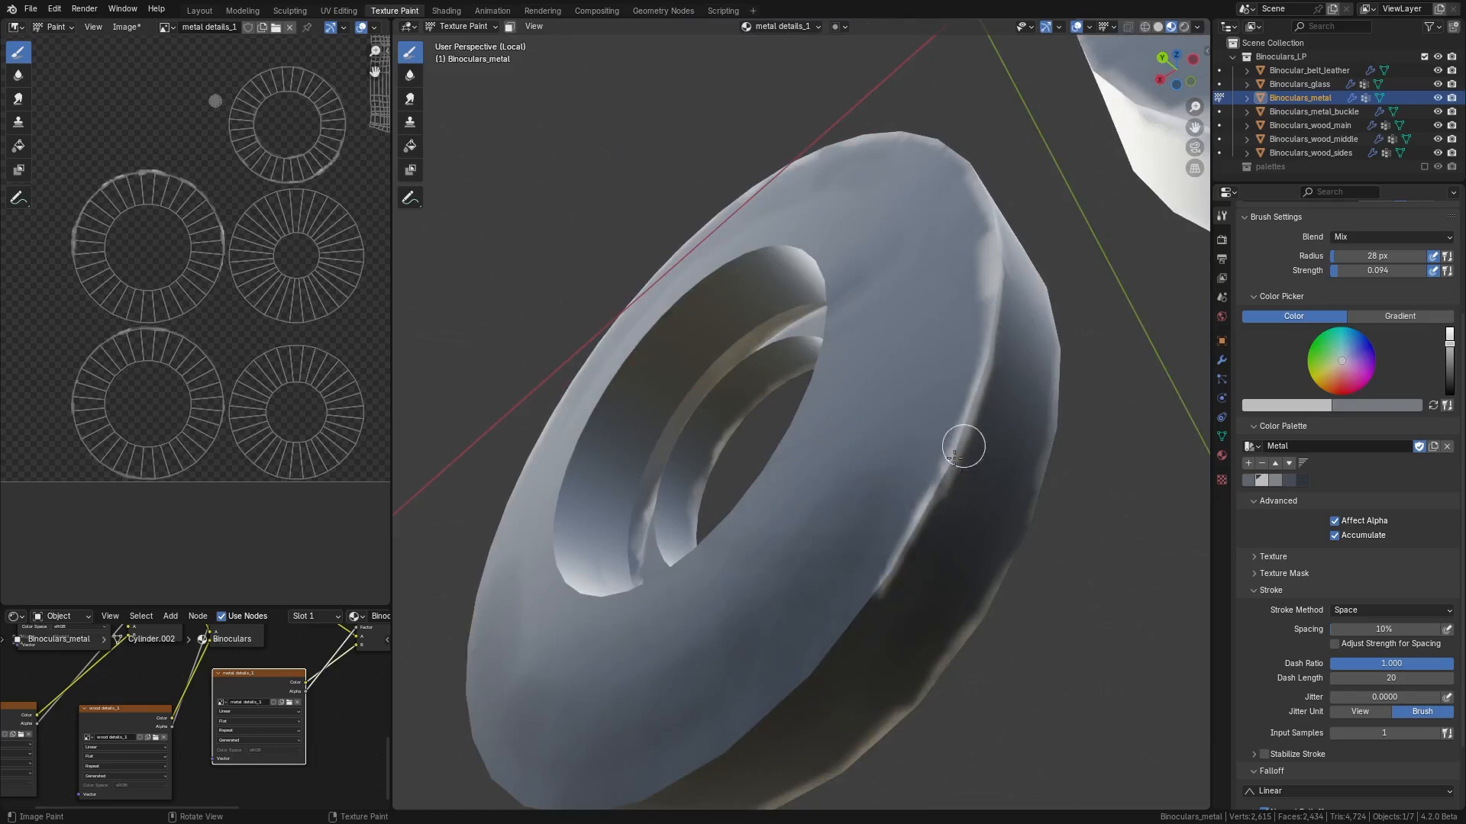
middle_drag(884, 566, 851, 429)
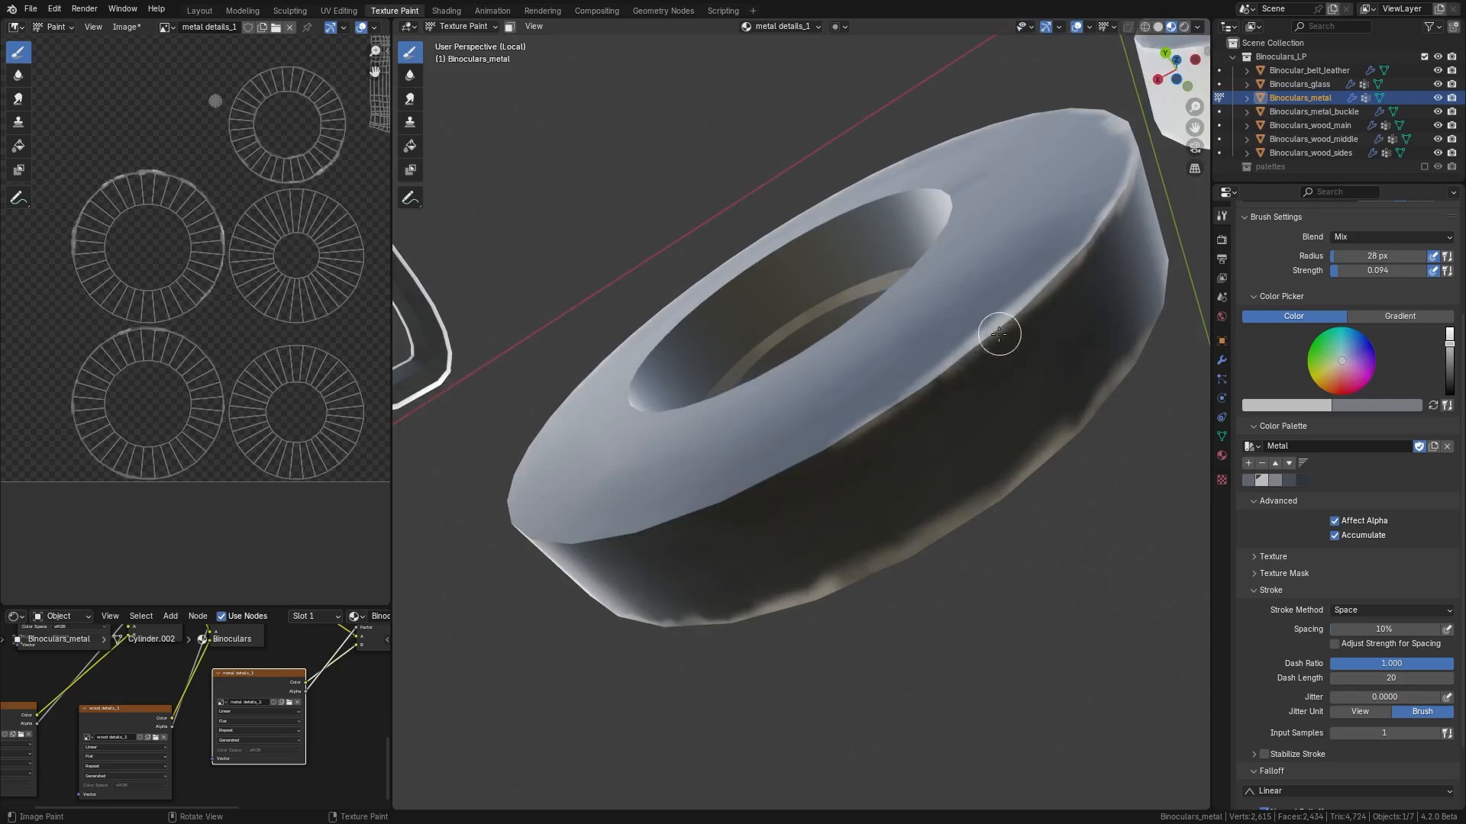
middle_drag(1001, 330, 895, 519)
mouse_move(857, 573)
mouse_down()
mouse_move(900, 583)
mouse_move(762, 551)
mouse_move(602, 481)
mouse_move(689, 532)
mouse_up()
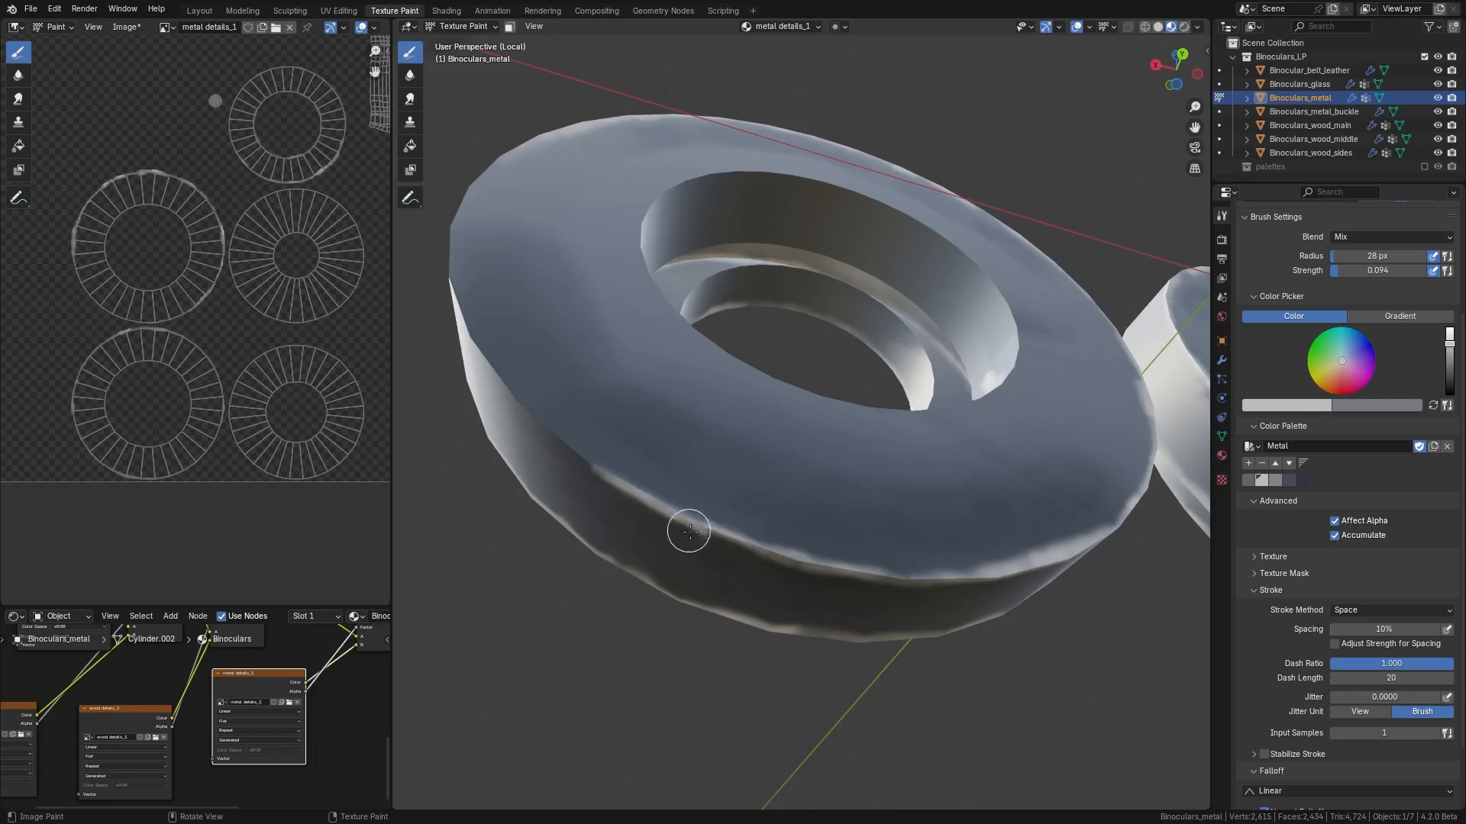
- Turn on the Screencast Keys display in the 3D viewport
key(n)
click(1202, 169)
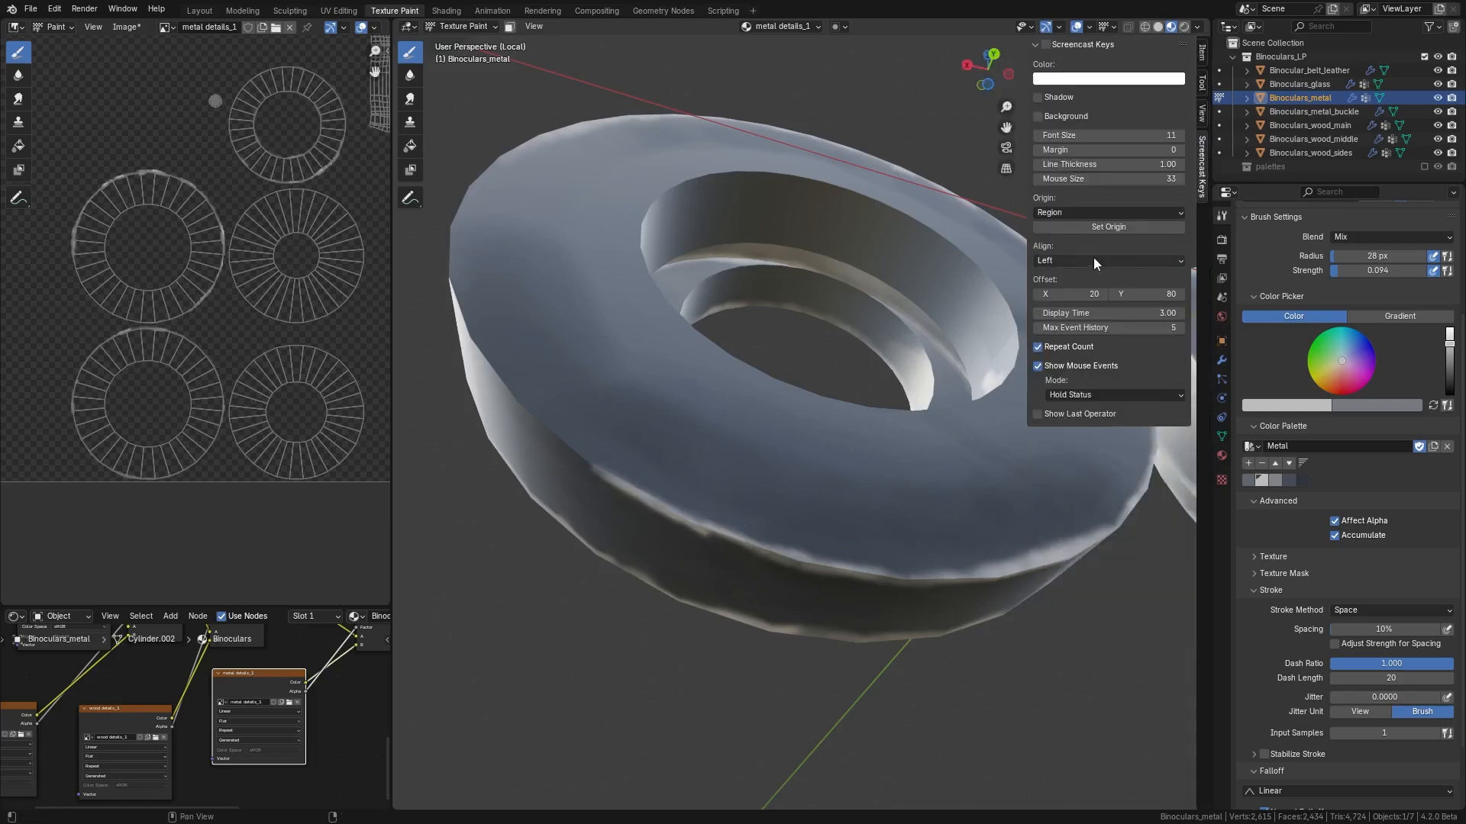
key(n)
- Carry the light highlight from the underside up the remaining side of the ring's back outer edge, completing the rim
mouse_move(586, 428)
middle_down()
mouse_move(614, 436)
mouse_move(686, 516)
middle_up()
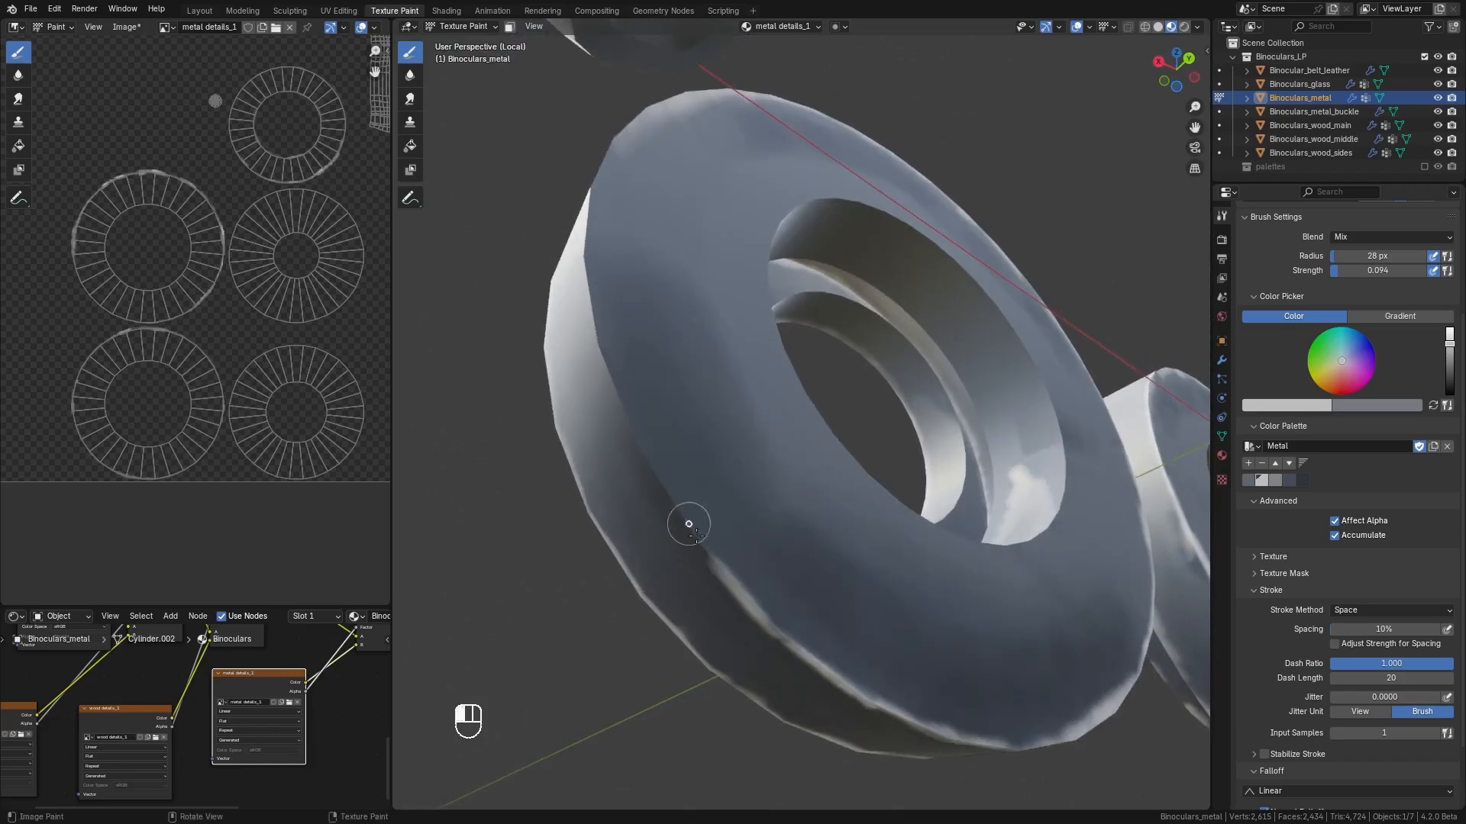
drag(667, 494, 621, 410)
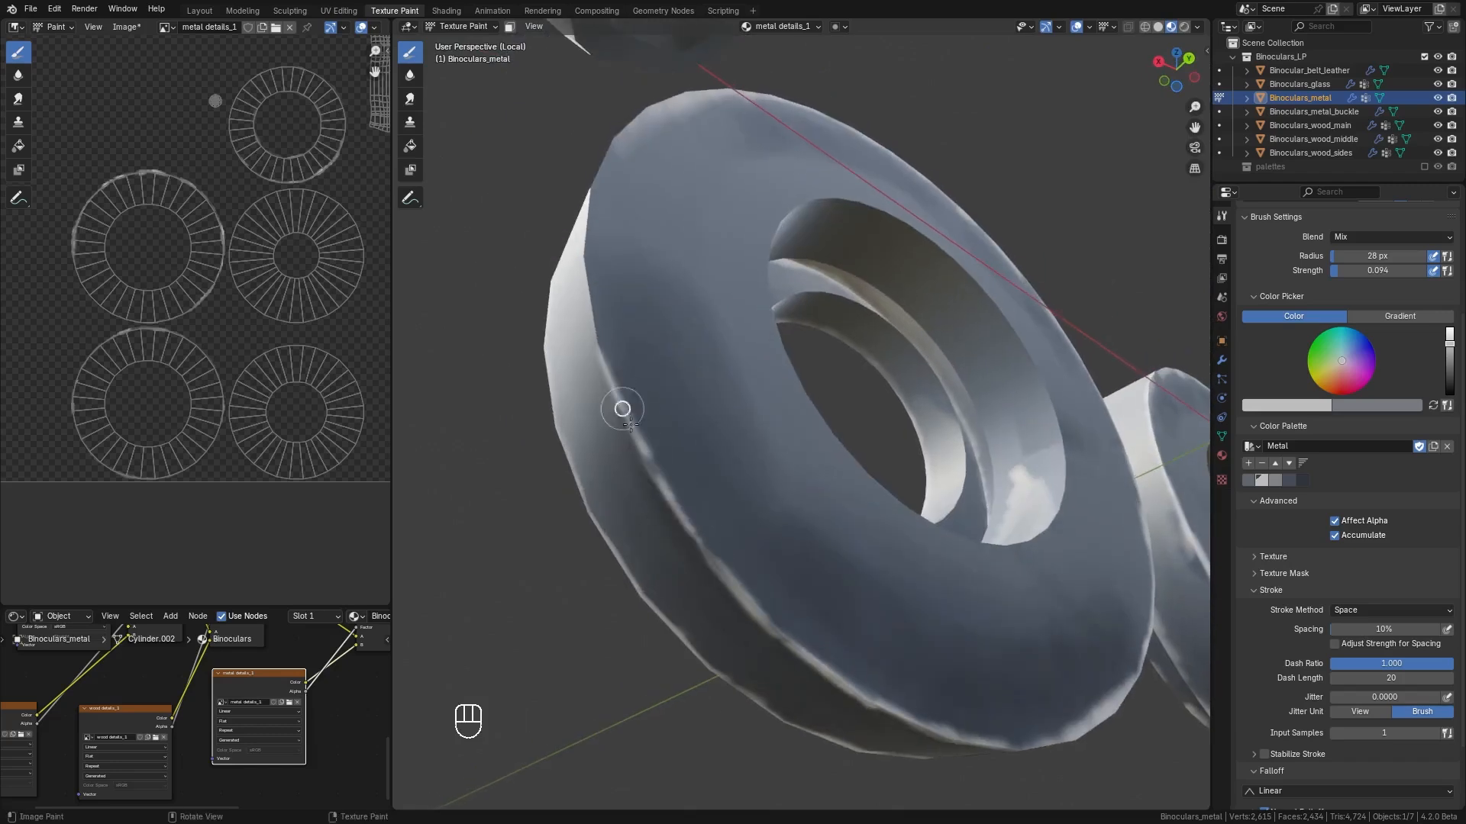
middle_drag(621, 409, 684, 517)
mouse_move(678, 448)
mouse_down()
mouse_move(665, 235)
mouse_move(668, 399)
mouse_up()
mouse_move(663, 376)
middle_down()
mouse_move(677, 370)
mouse_move(658, 530)
middle_up()
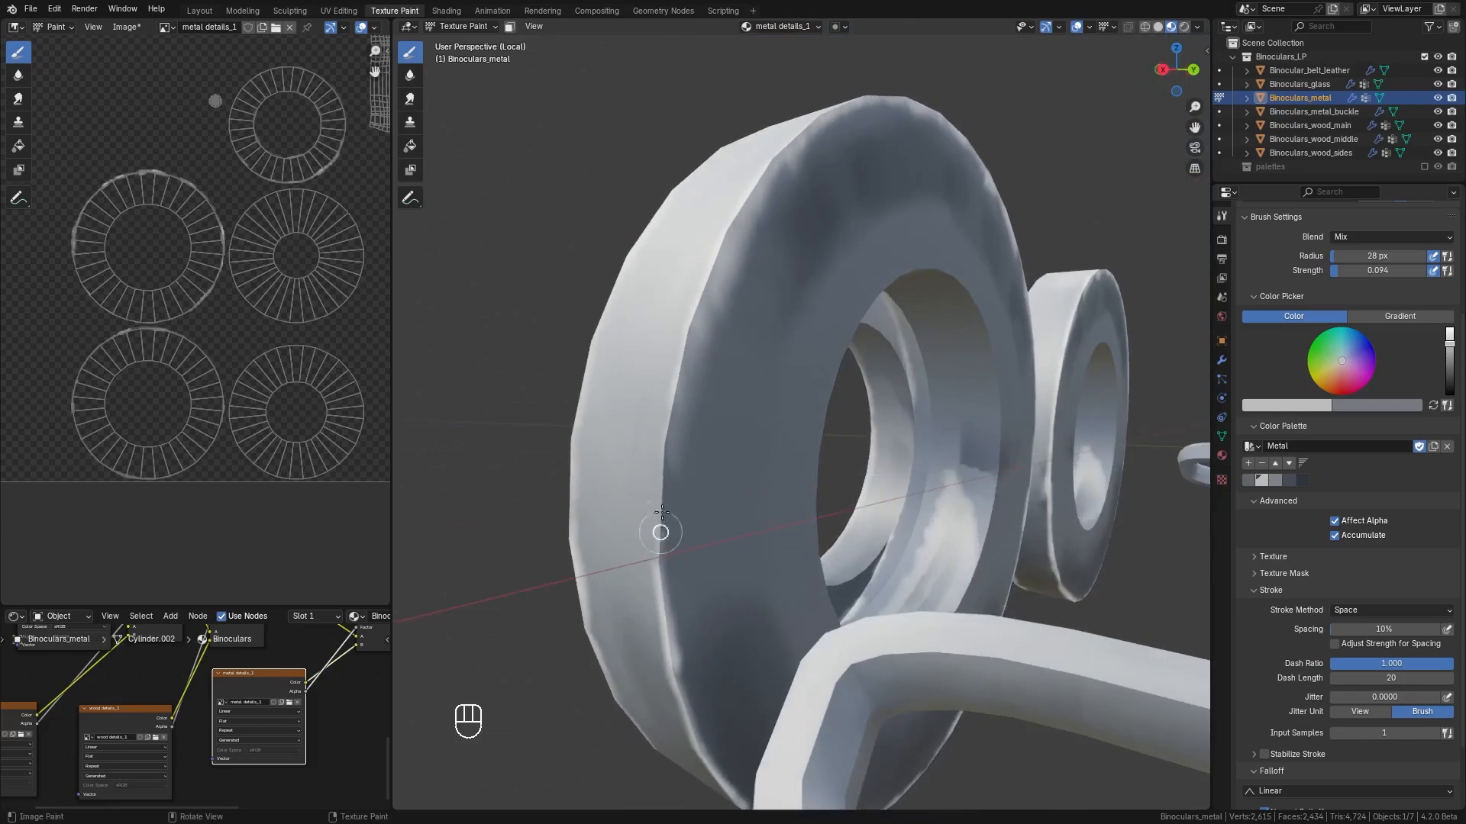
drag(657, 530, 698, 303)
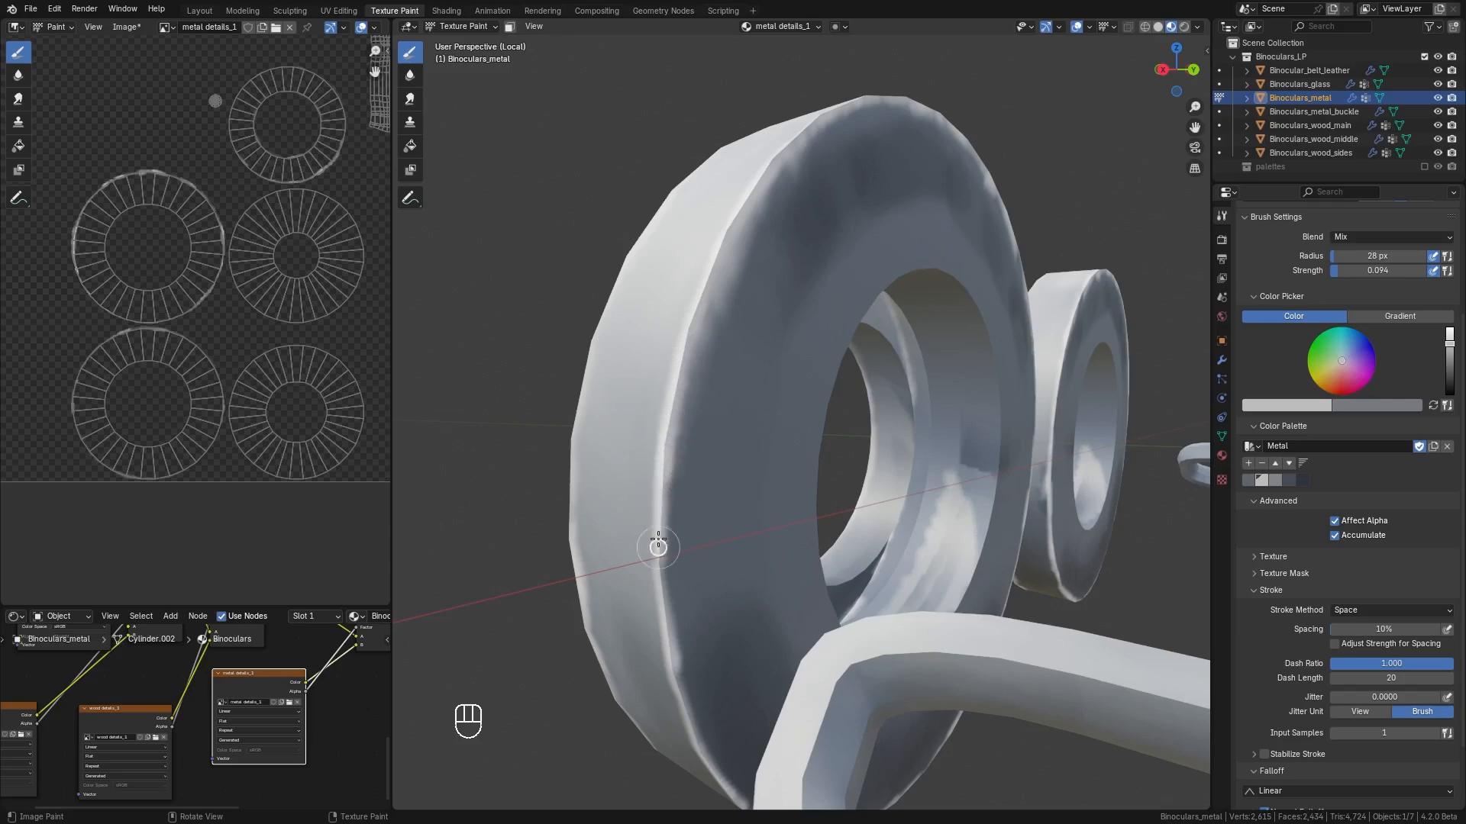
middle_drag(701, 336, 764, 345)
ctrl+middle_drag(763, 345, 857, 368)
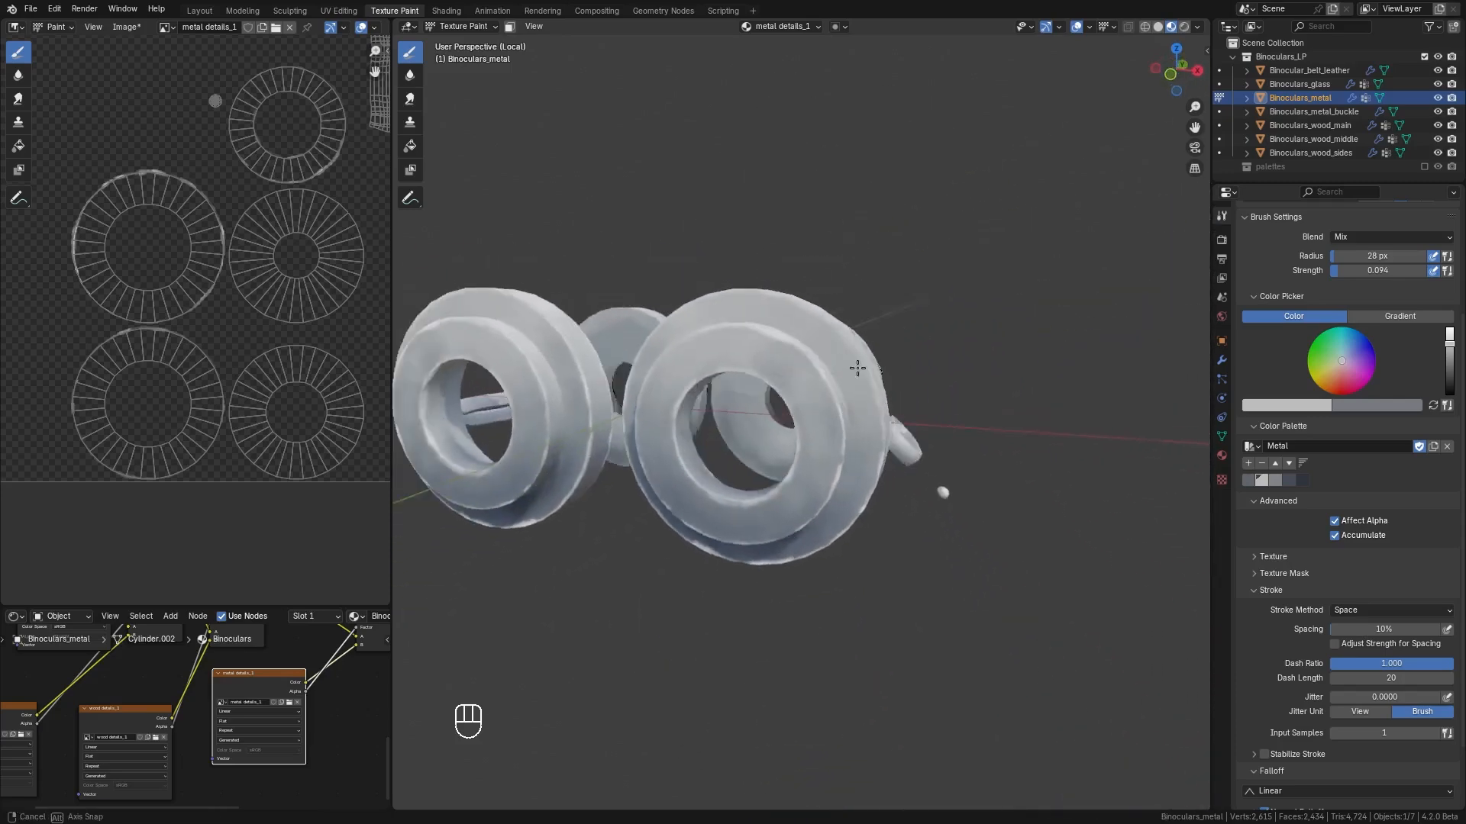